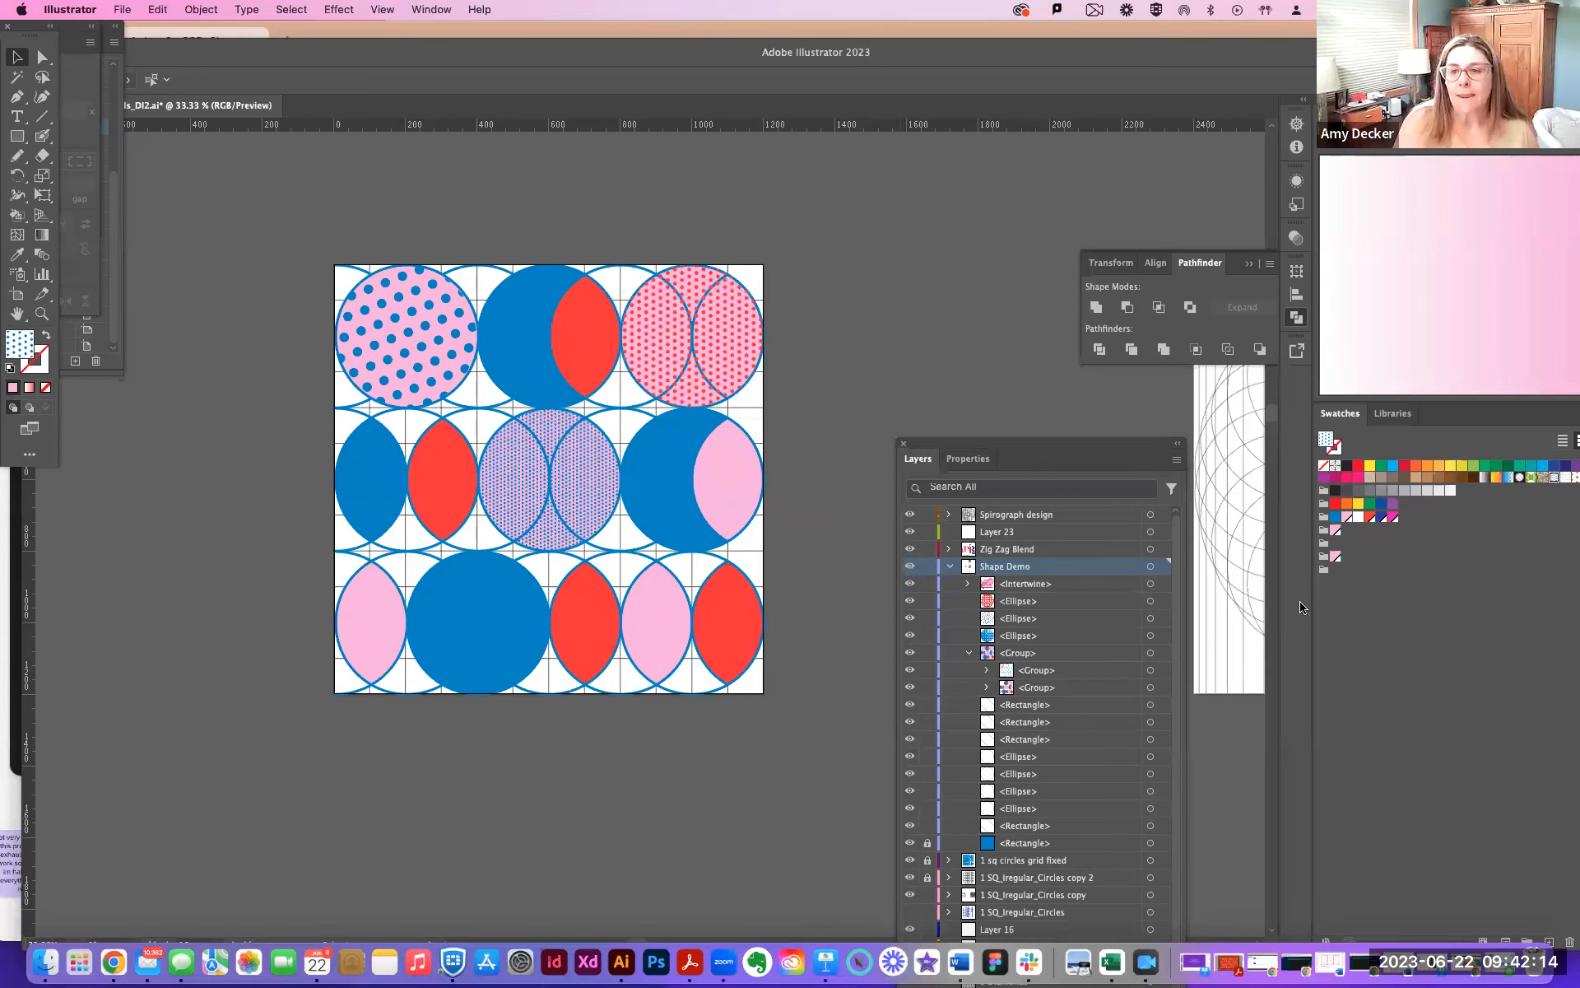
Make the blue swatch C=85 M=50 Y=0 K=0 a global process color
{"action": "key", "text": "super+z"}
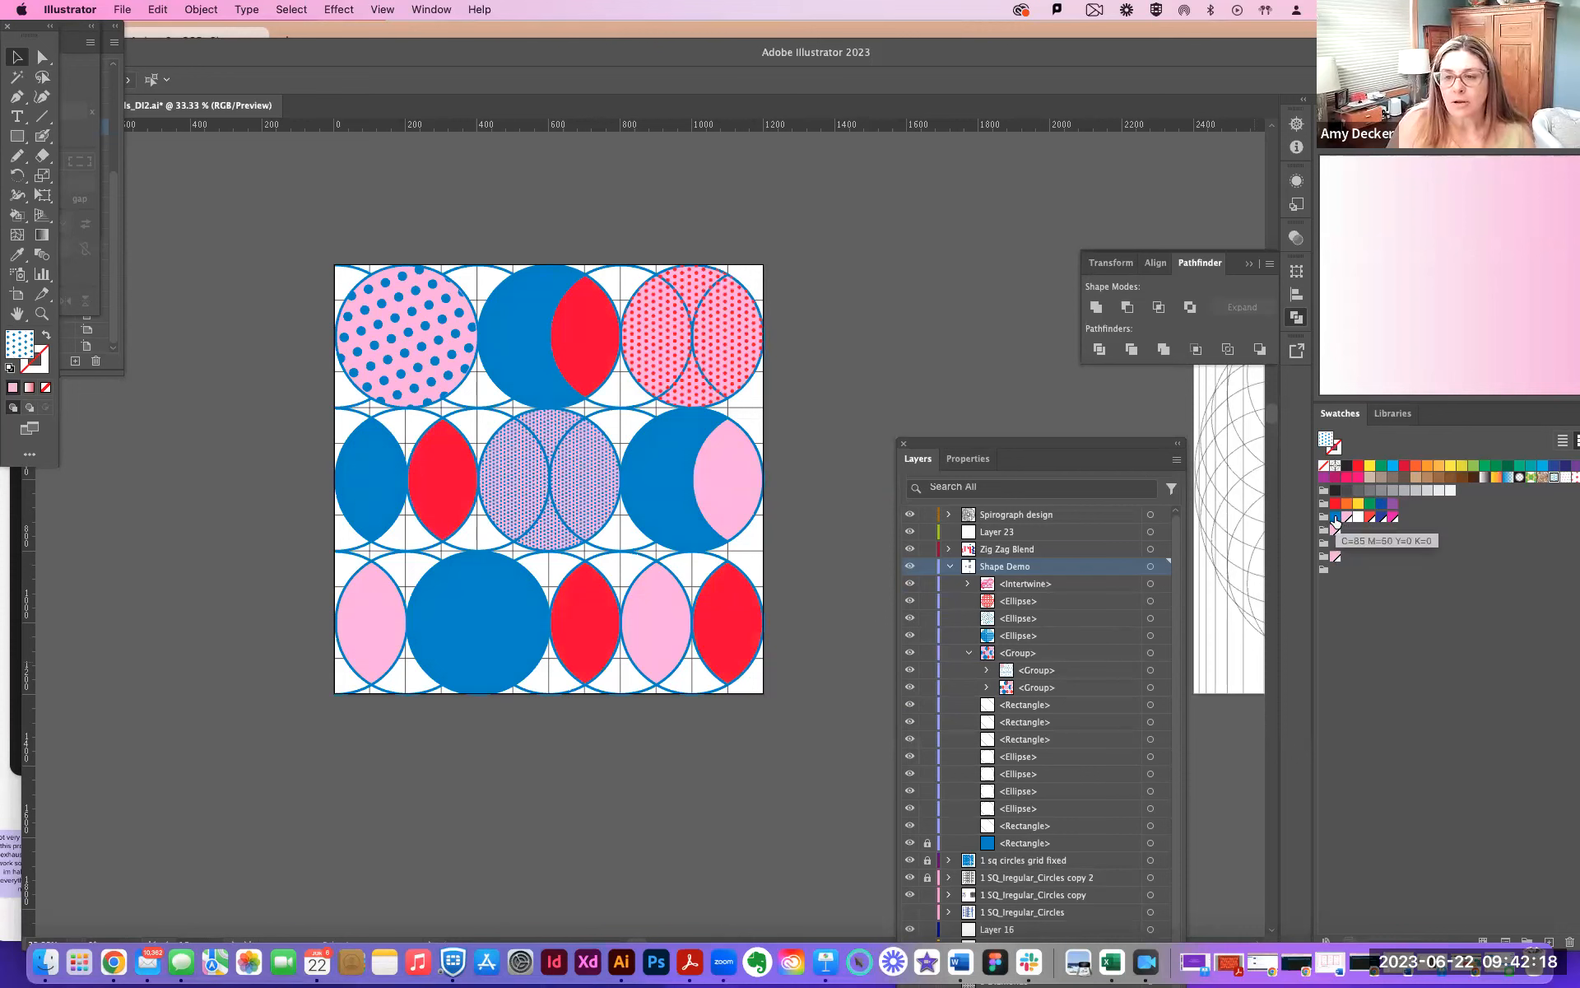
{"action": "key", "text": "shift+super+z"}
{"action": "double_click", "coordinate": [1335, 518]}
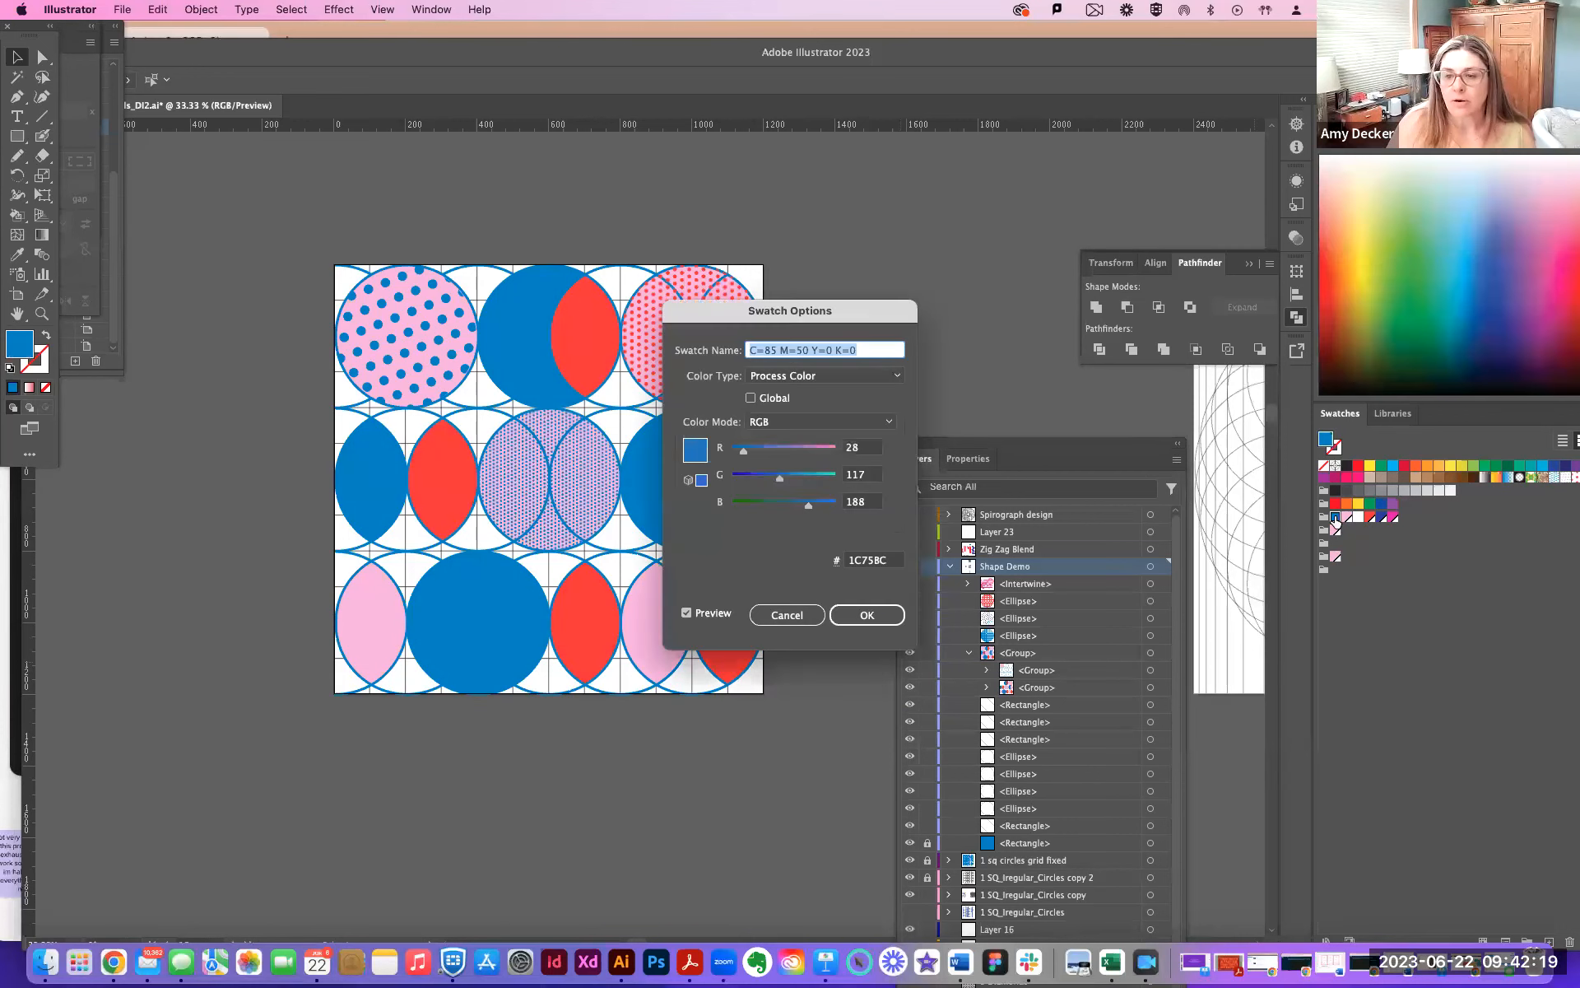
{"action": "left_click", "coordinate": [750, 397]}
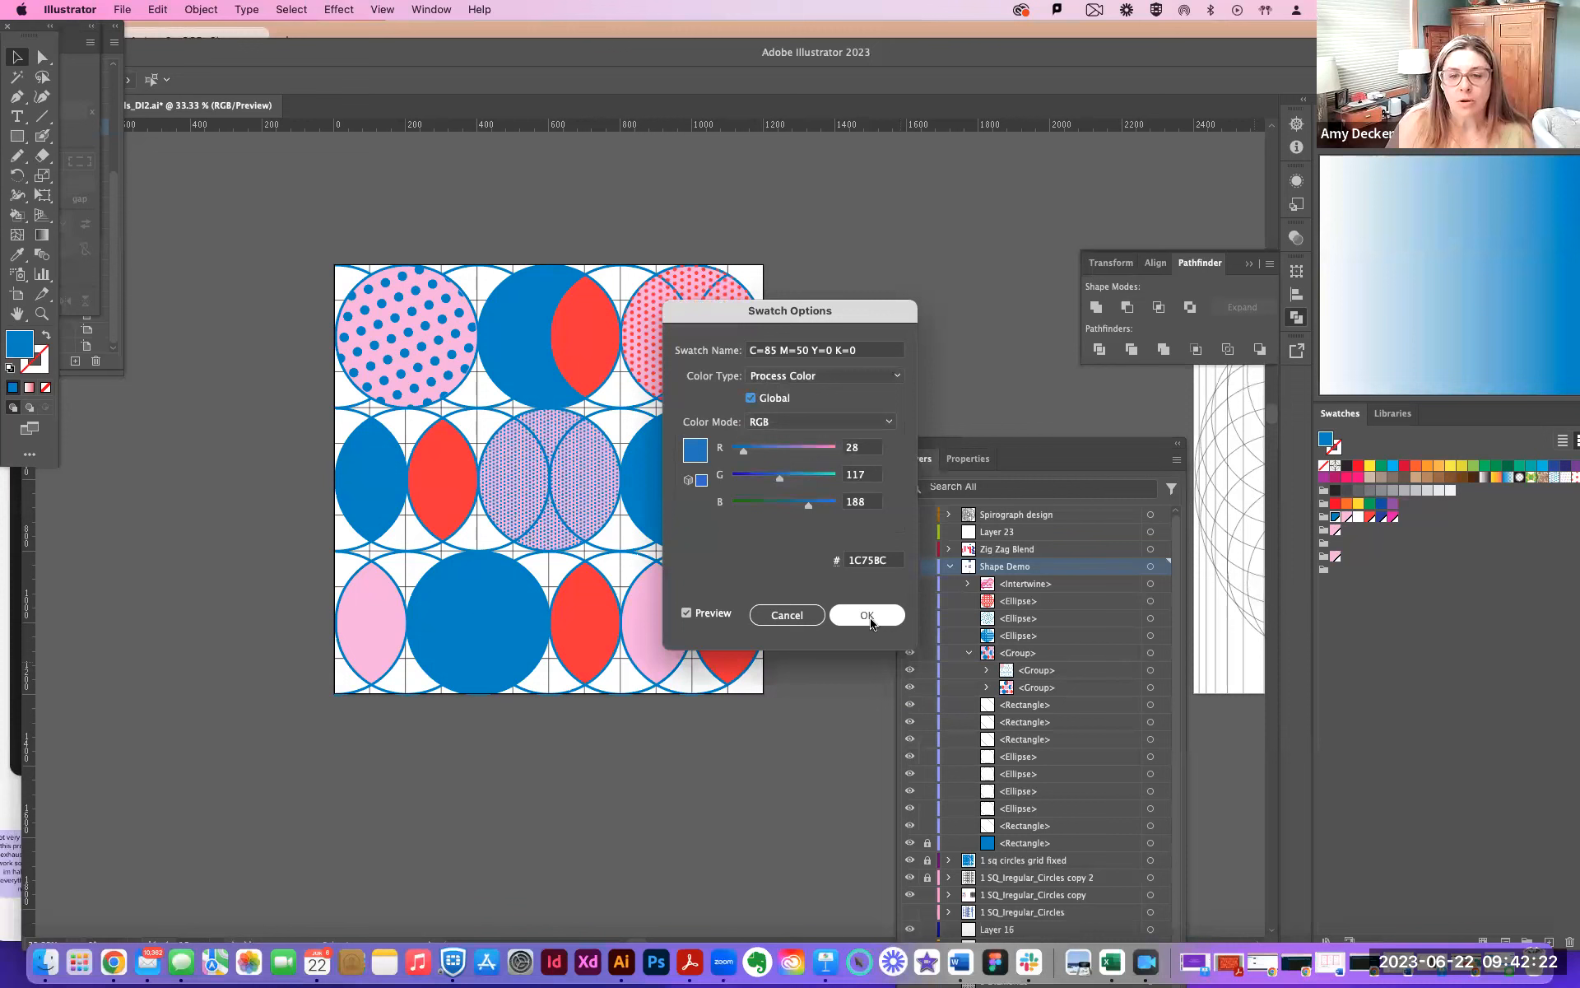
{"action": "left_click", "coordinate": [867, 615]}
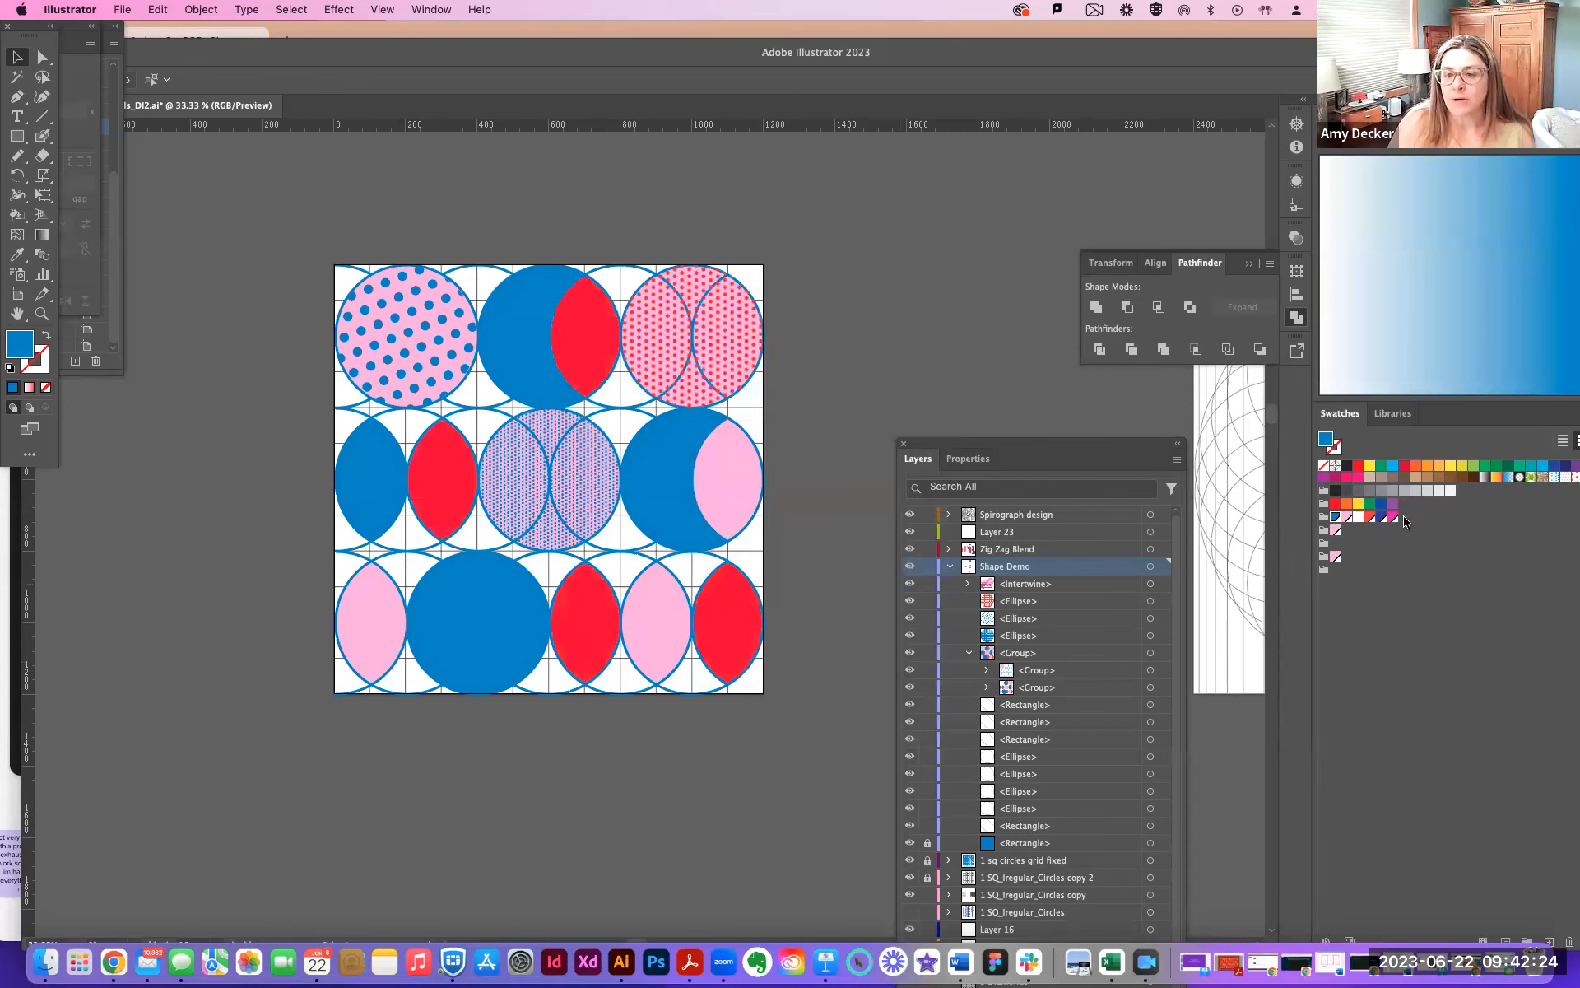
{"action": "left_click", "coordinate": [1323, 531]}
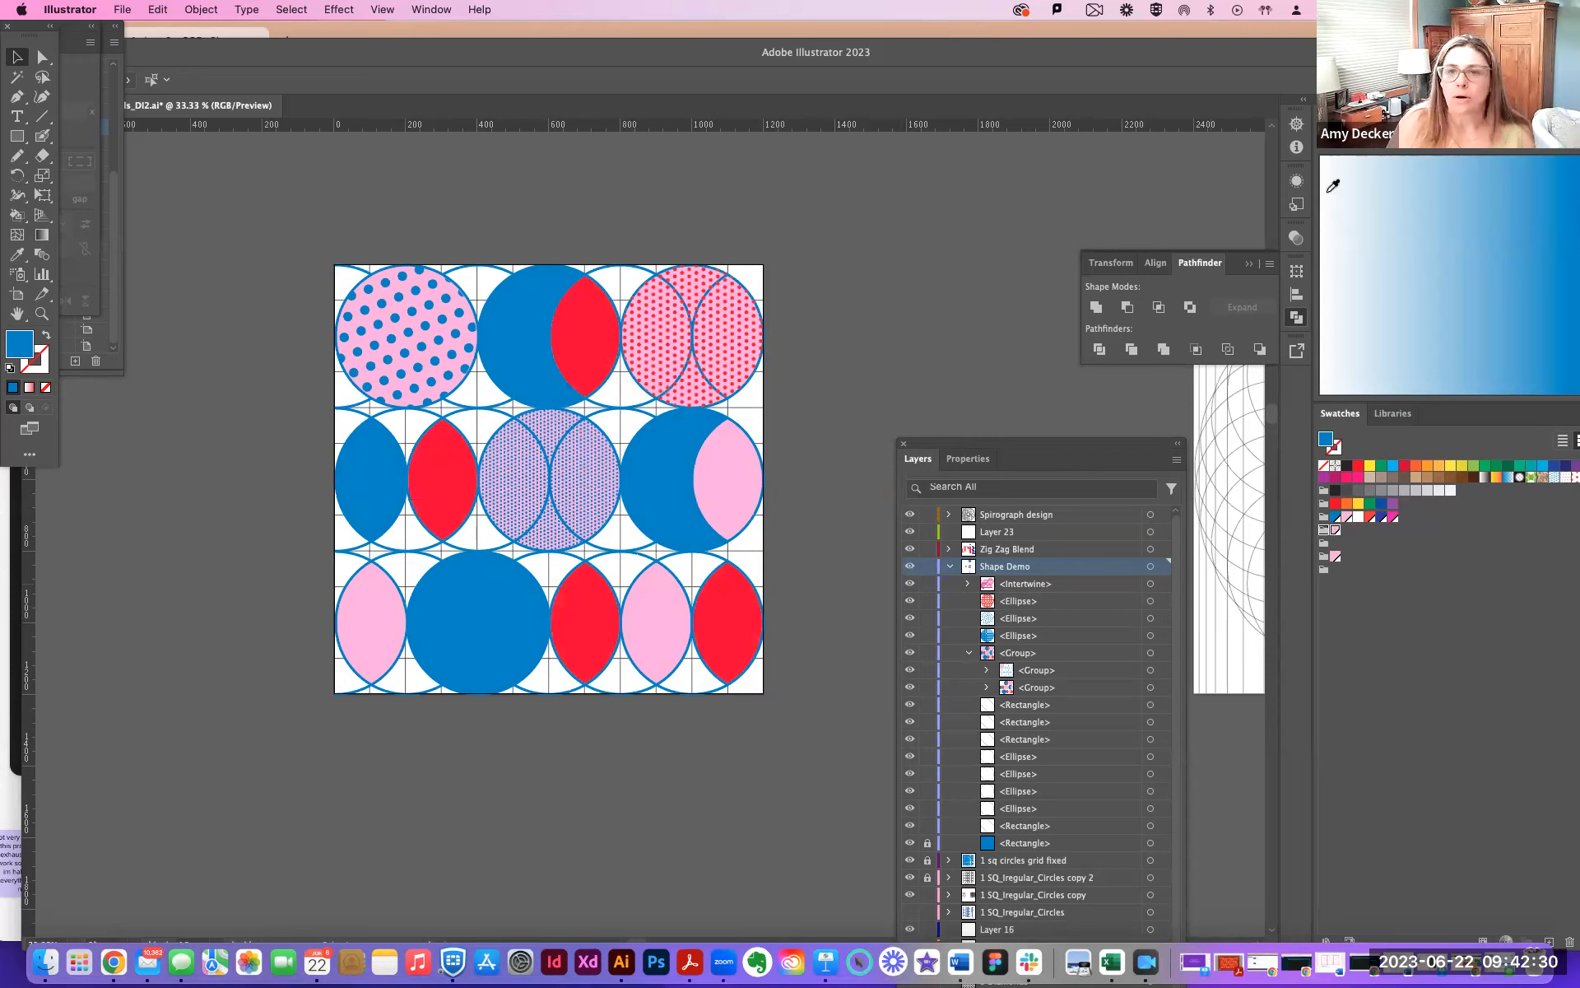
{"action": "key", "text": "super+z"}
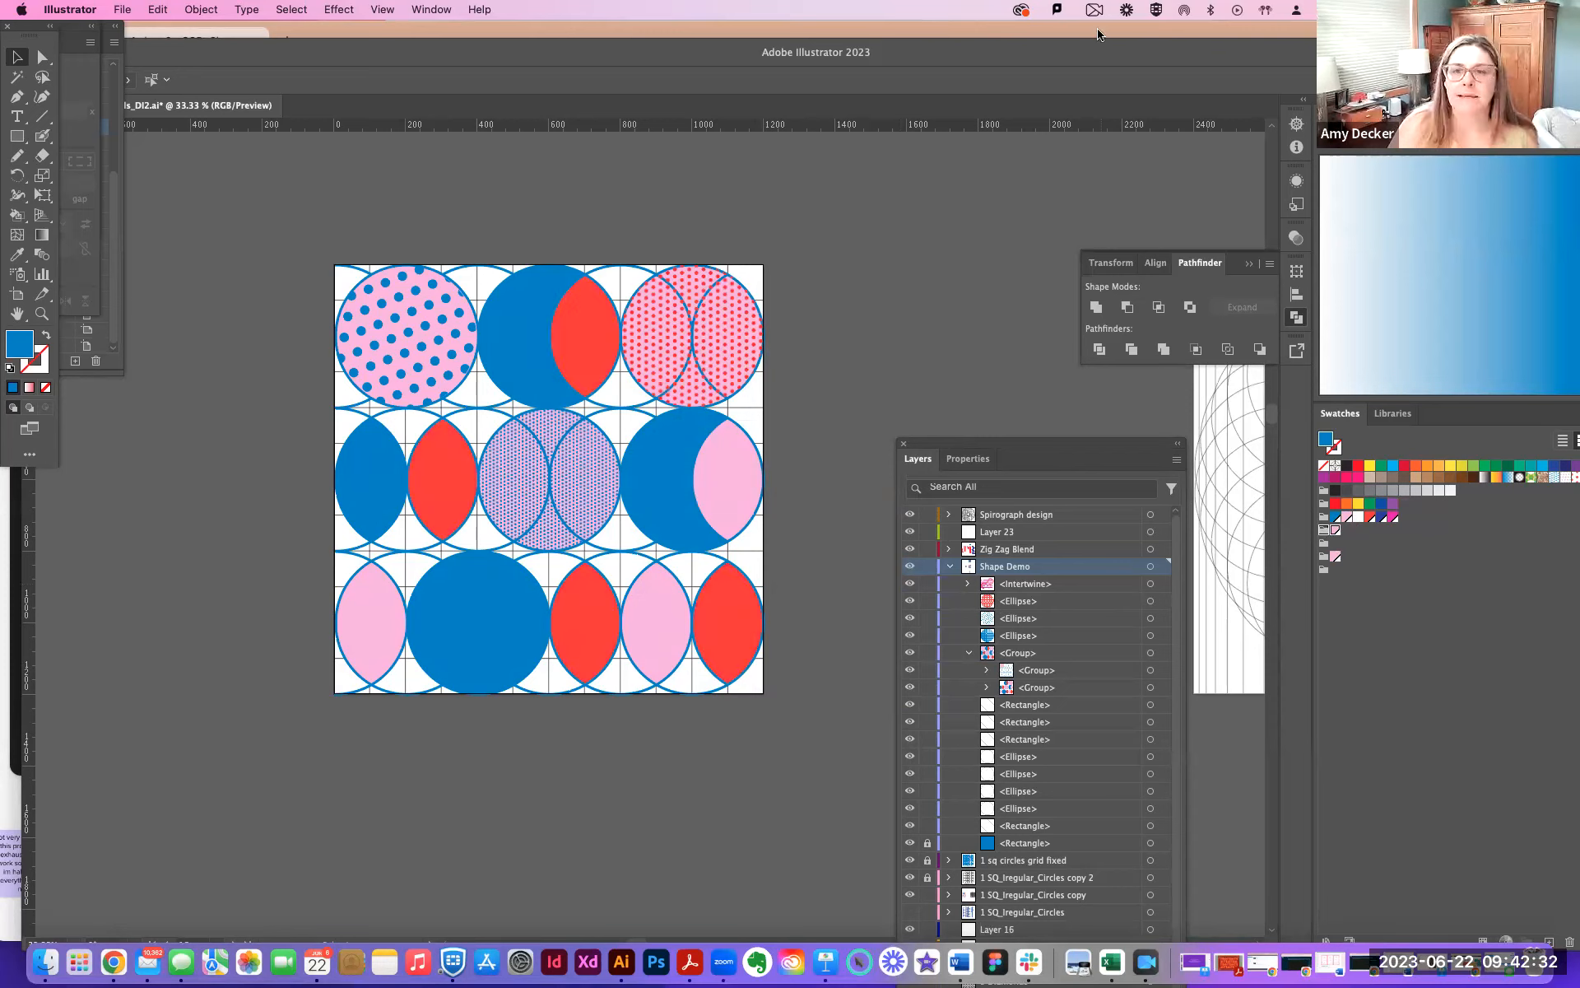
Switch to Chrome, search for Adobe Color in a new tab, and open its color wheel page without the What's New notice
{"action": "left_click", "coordinate": [1099, 33]}
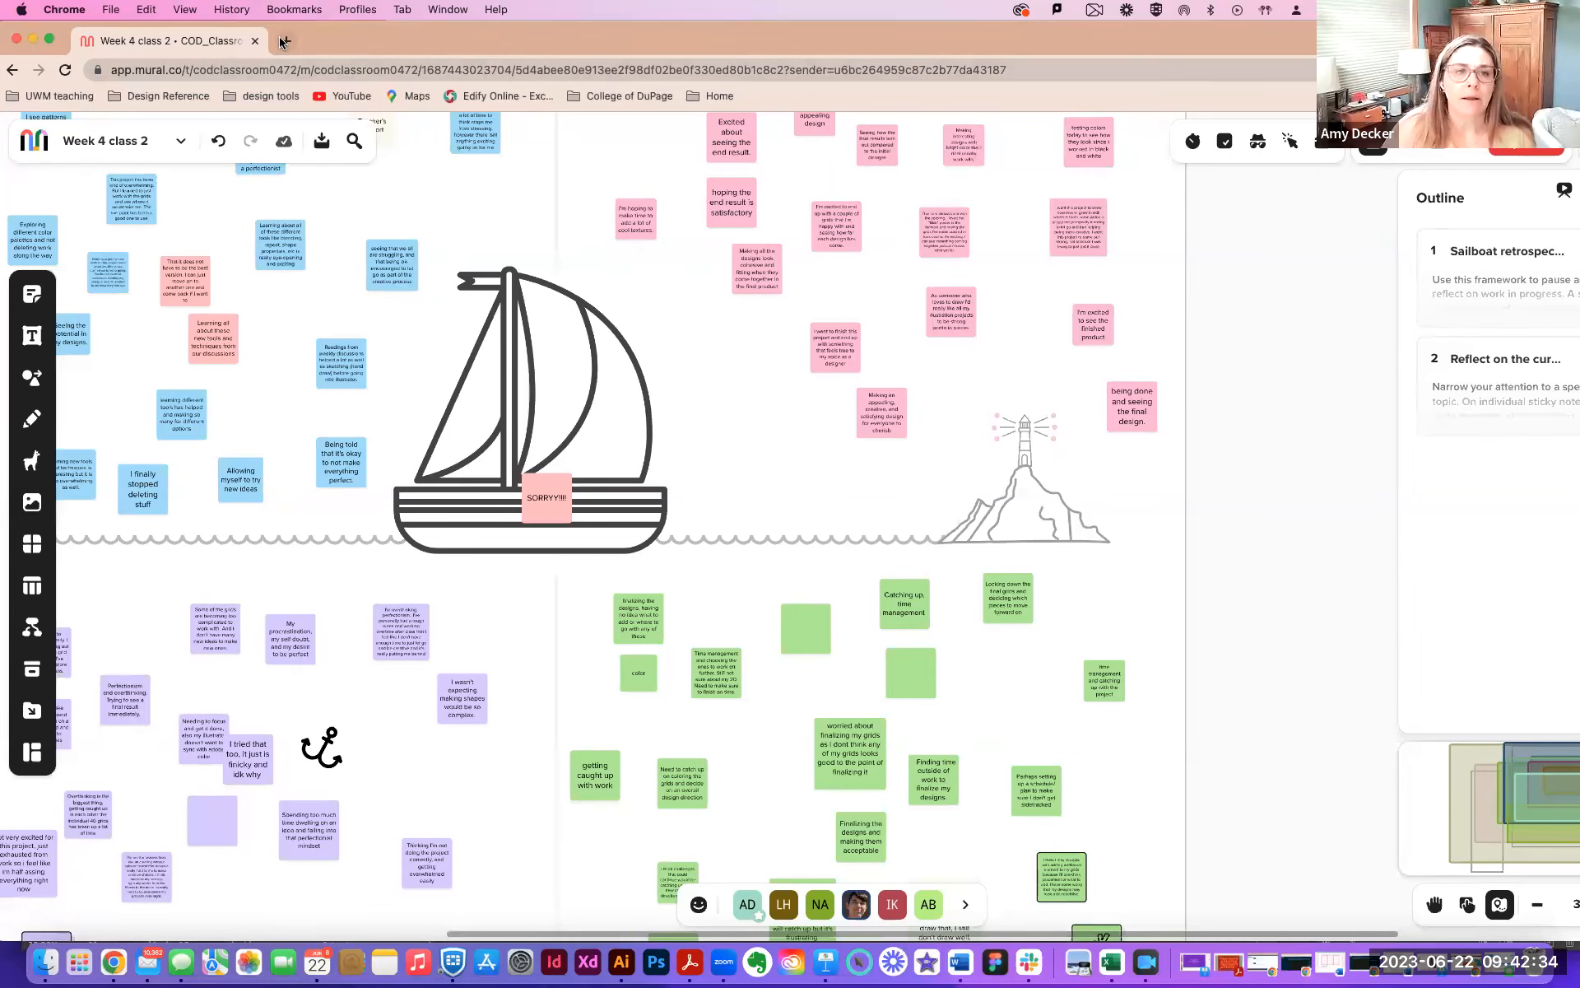
{"action": "left_click", "coordinate": [284, 41]}
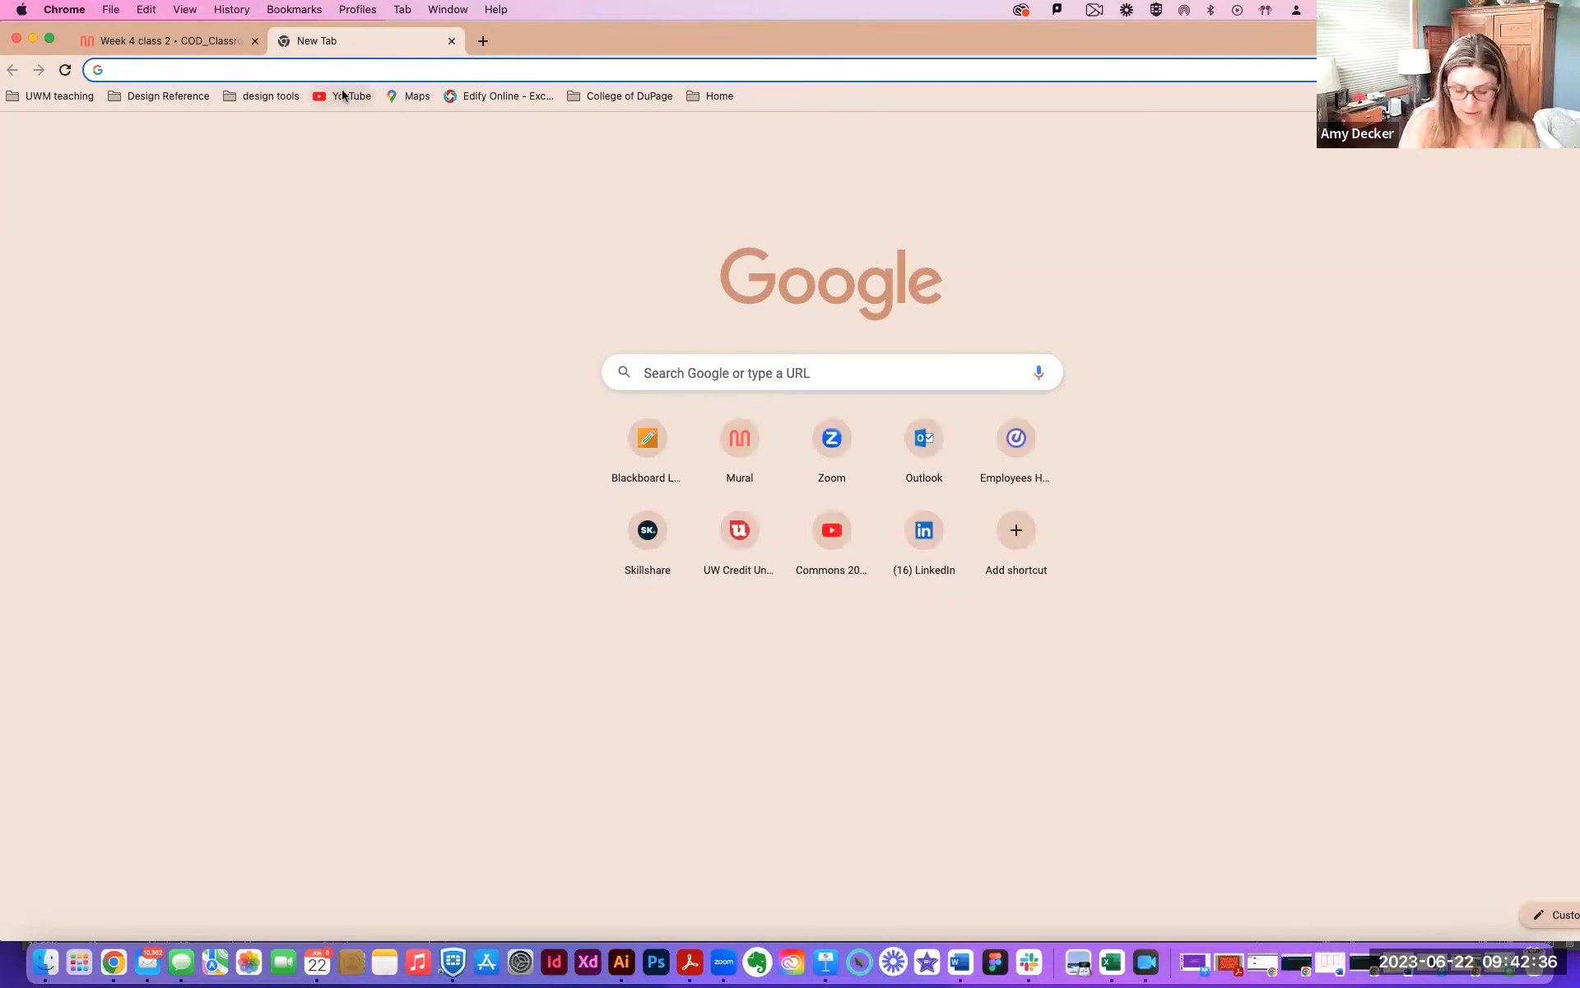
{"action": "type", "text": "Adobe"}
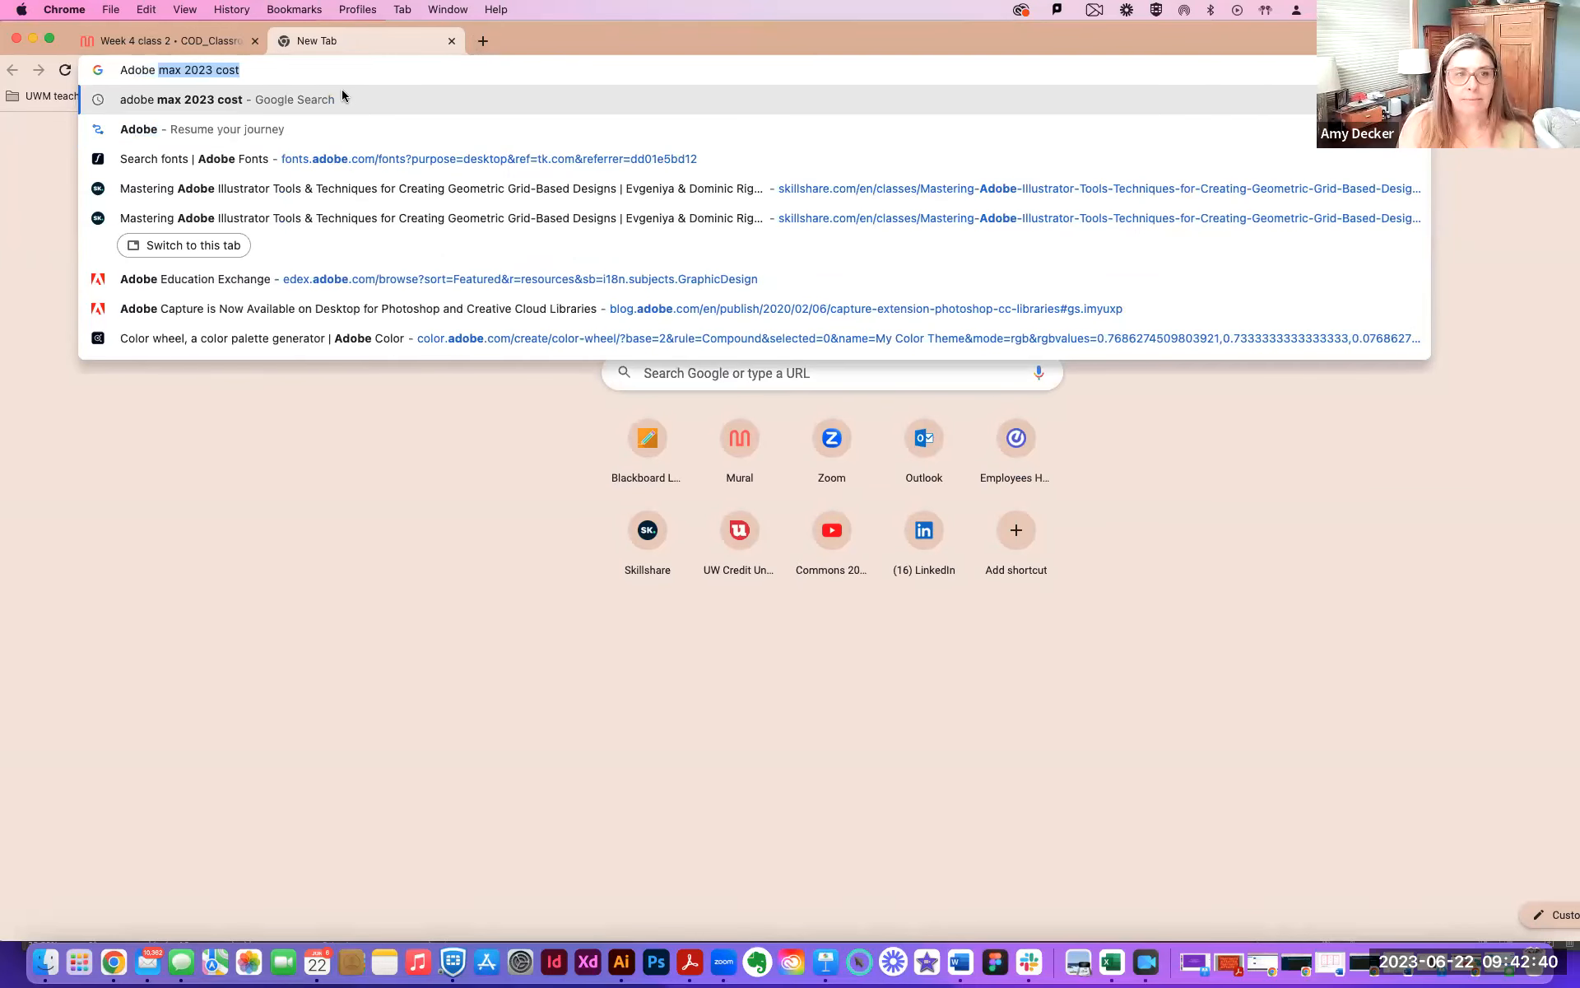
{"action": "type", "text": " Color"}
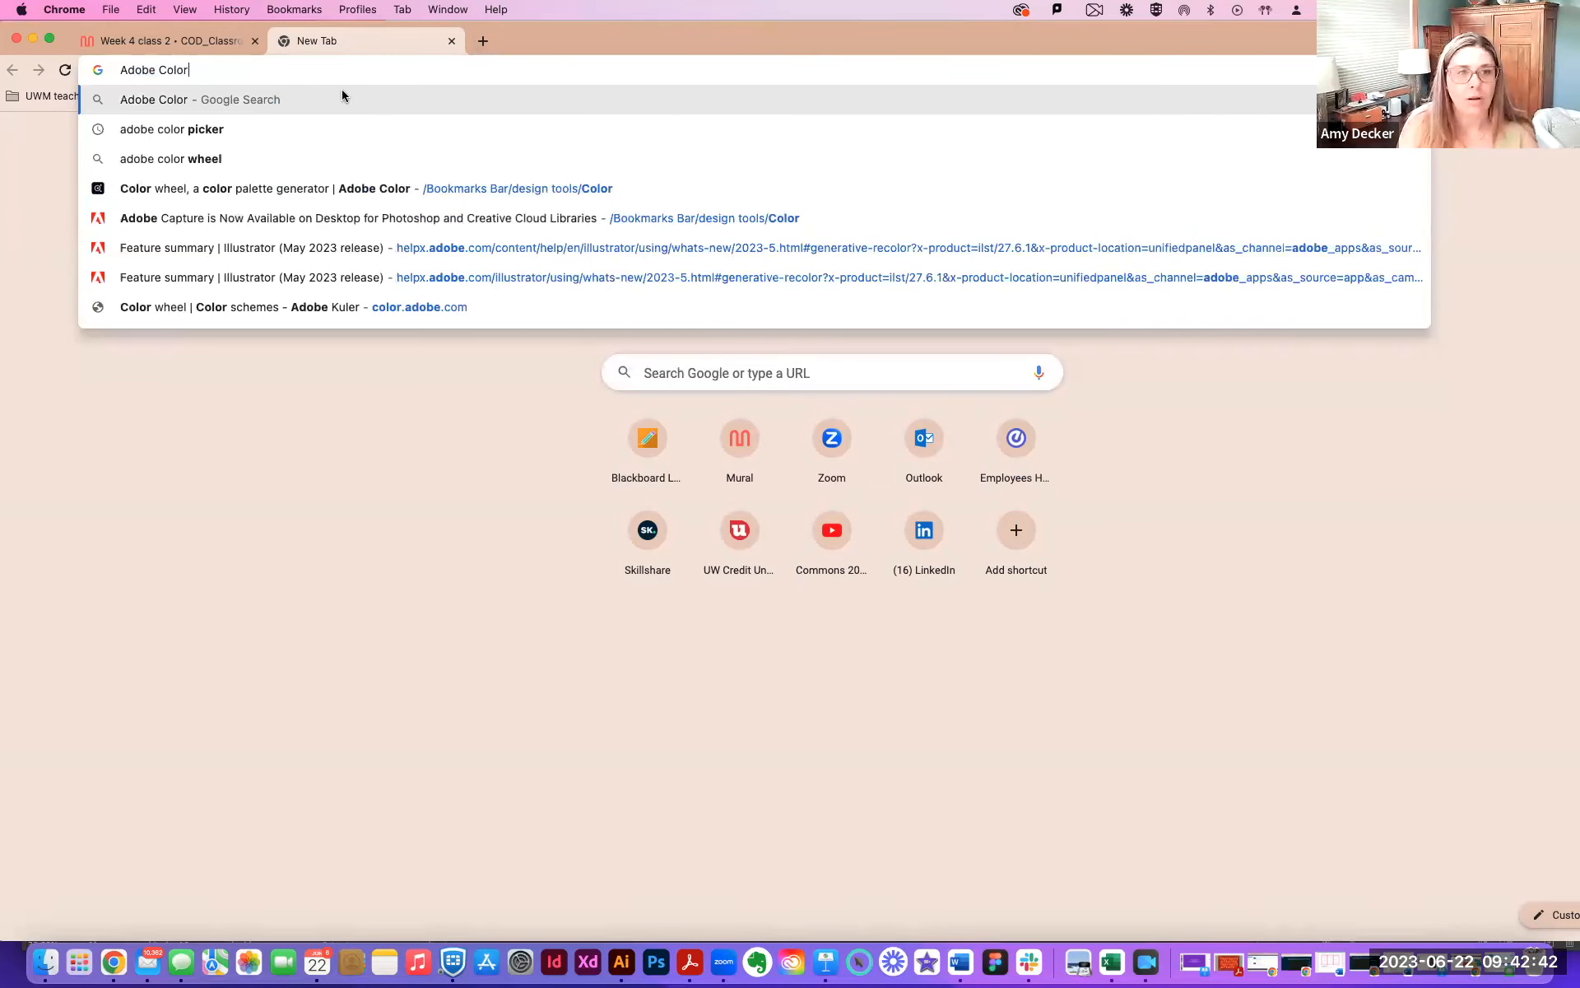
{"action": "key", "text": "Return"}
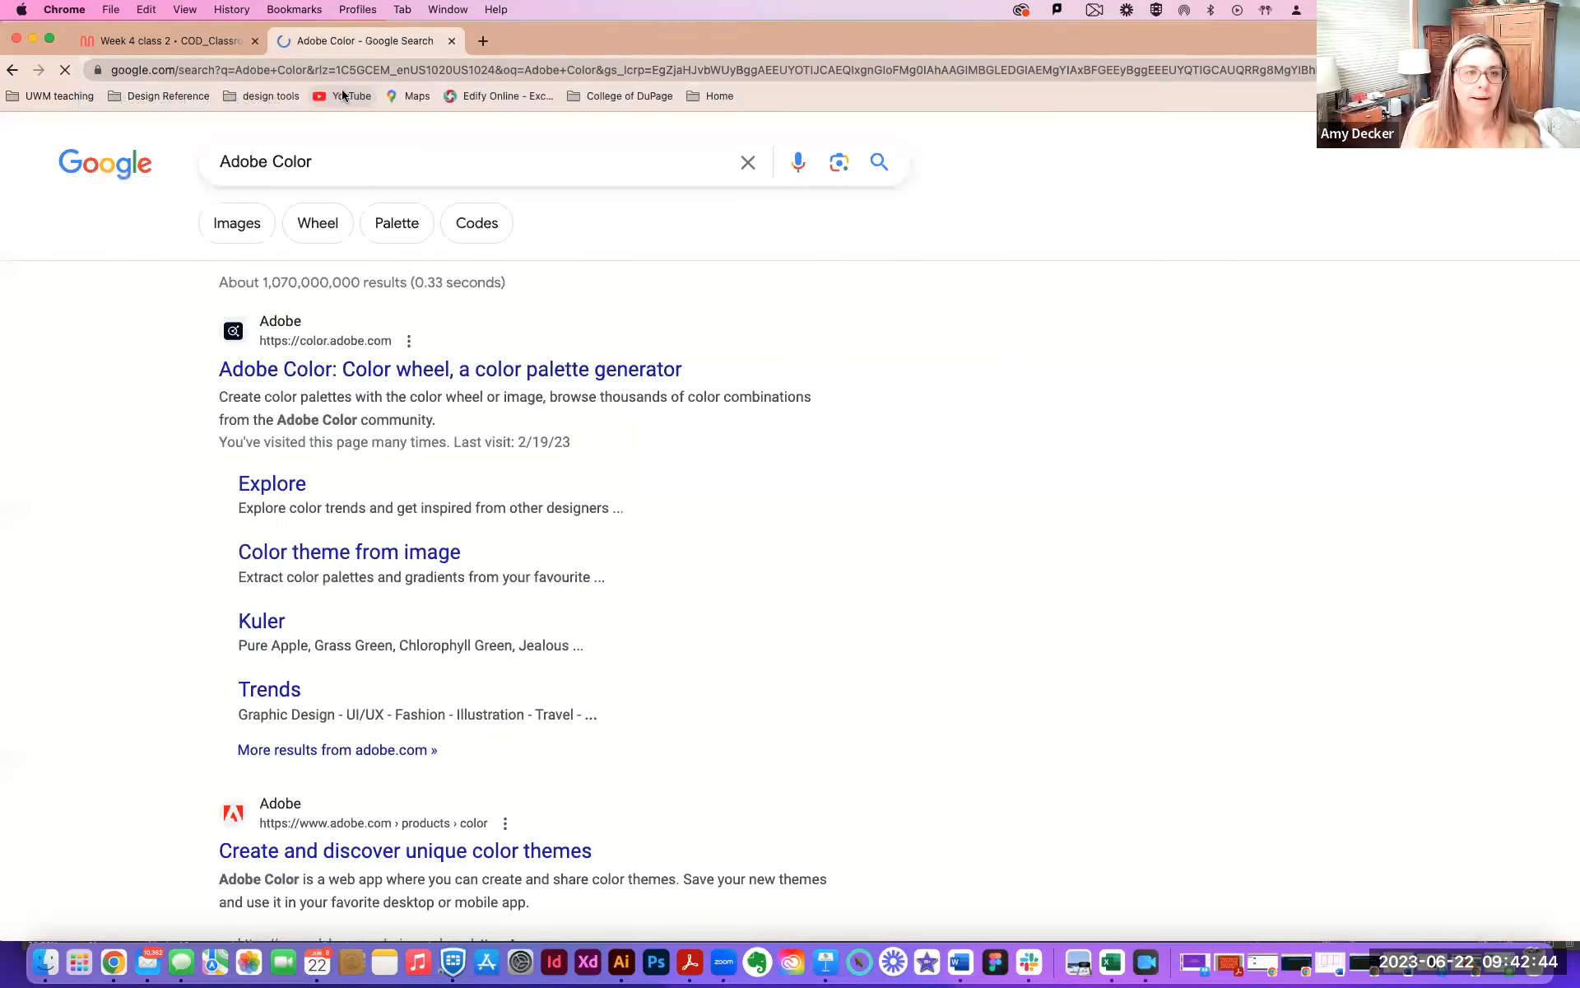
{"action": "left_click", "coordinate": [307, 378]}
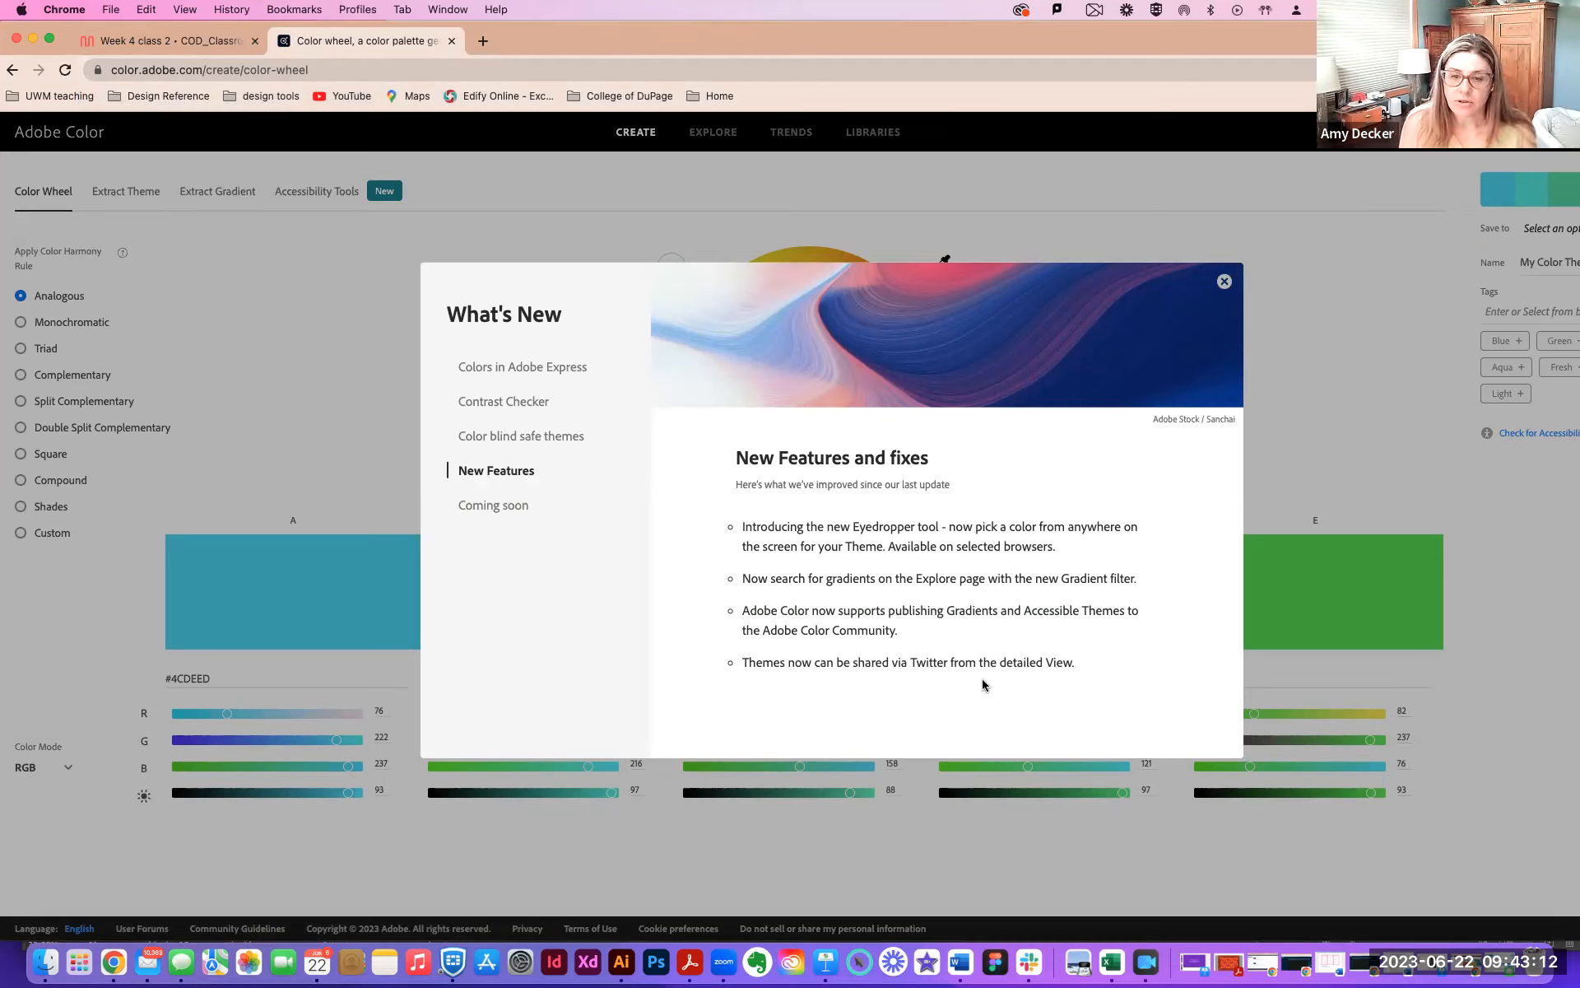
{"action": "left_click", "coordinate": [1226, 282]}
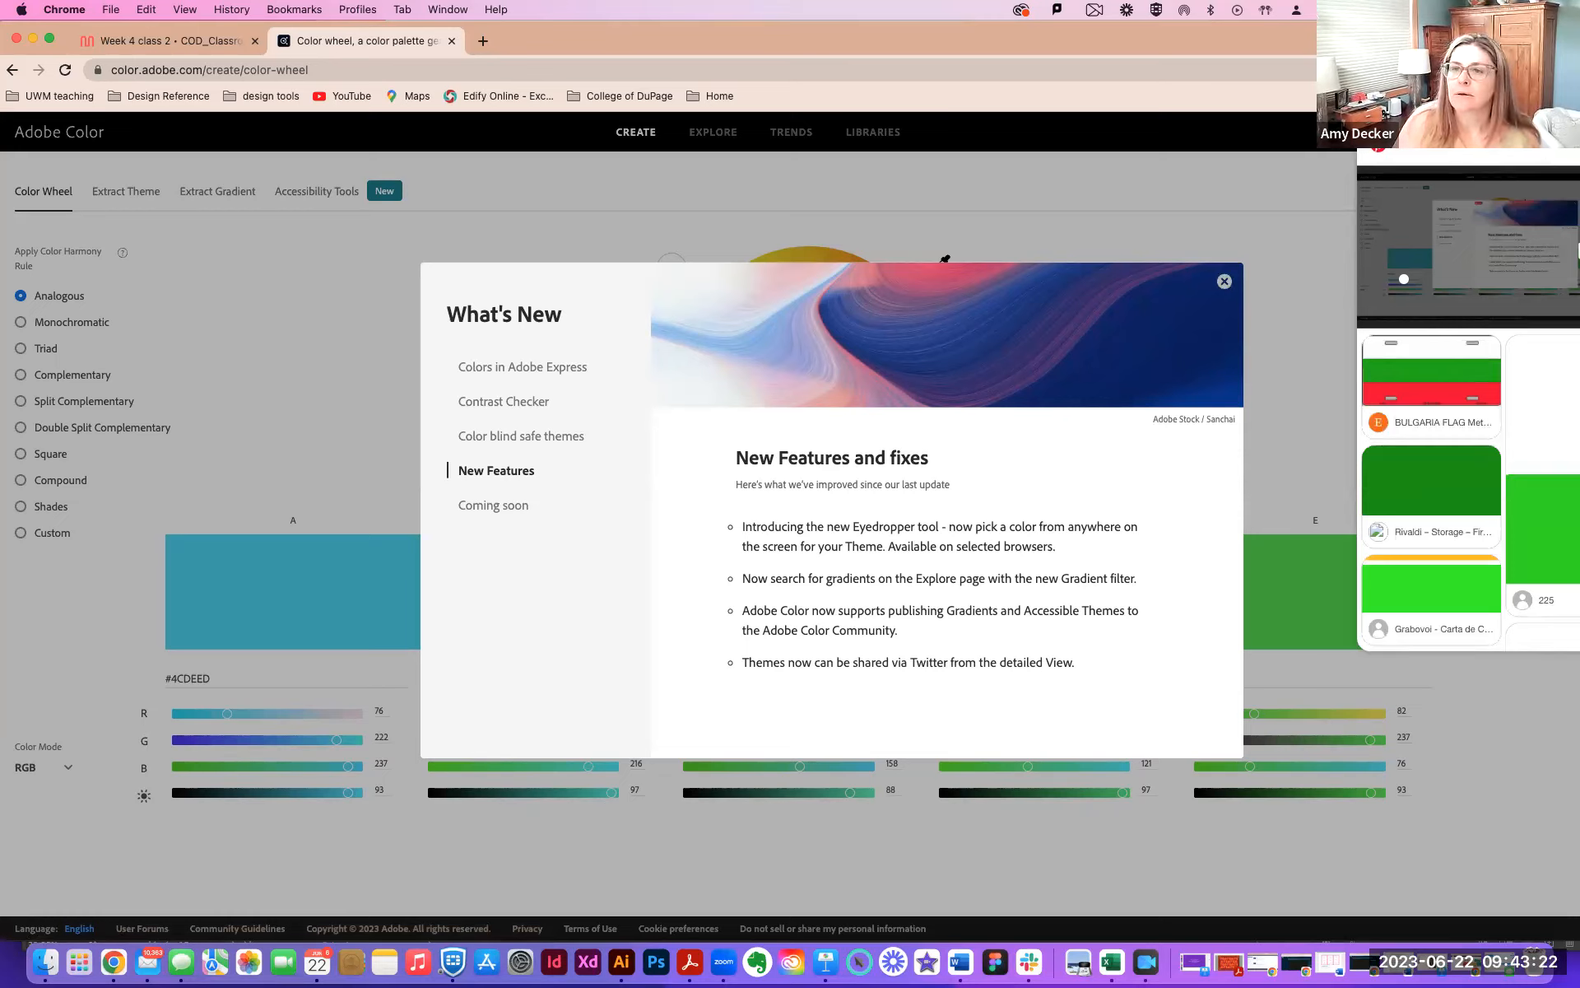
{"action": "left_click", "coordinate": [1226, 284]}
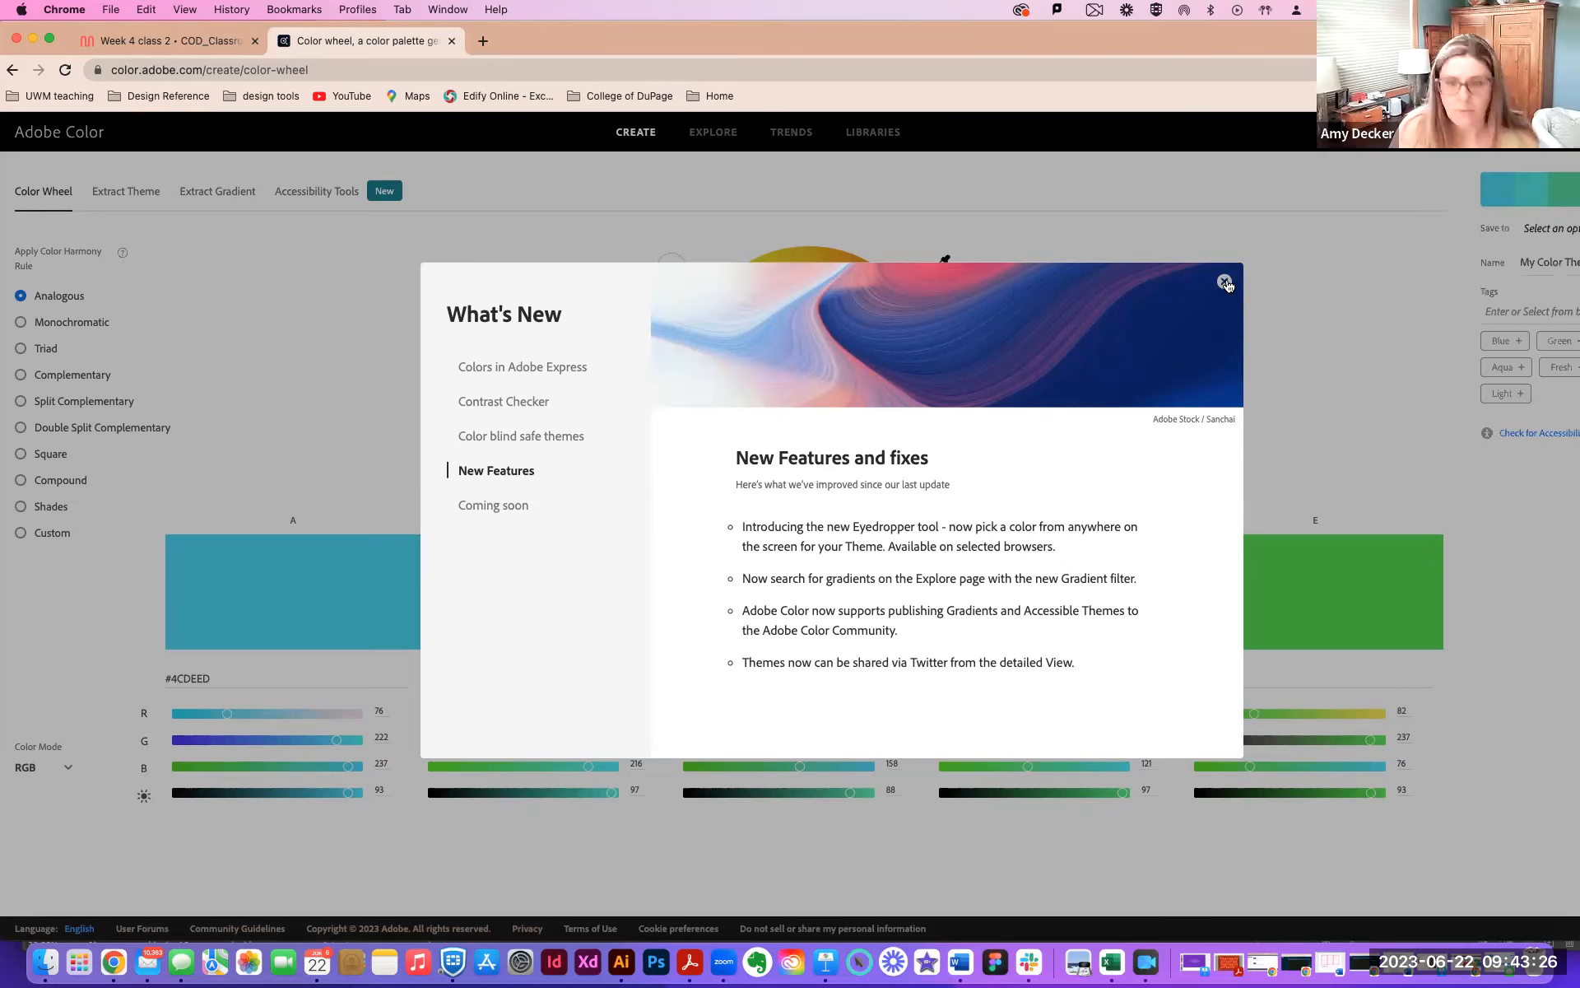
{"action": "left_click", "coordinate": [1225, 283]}
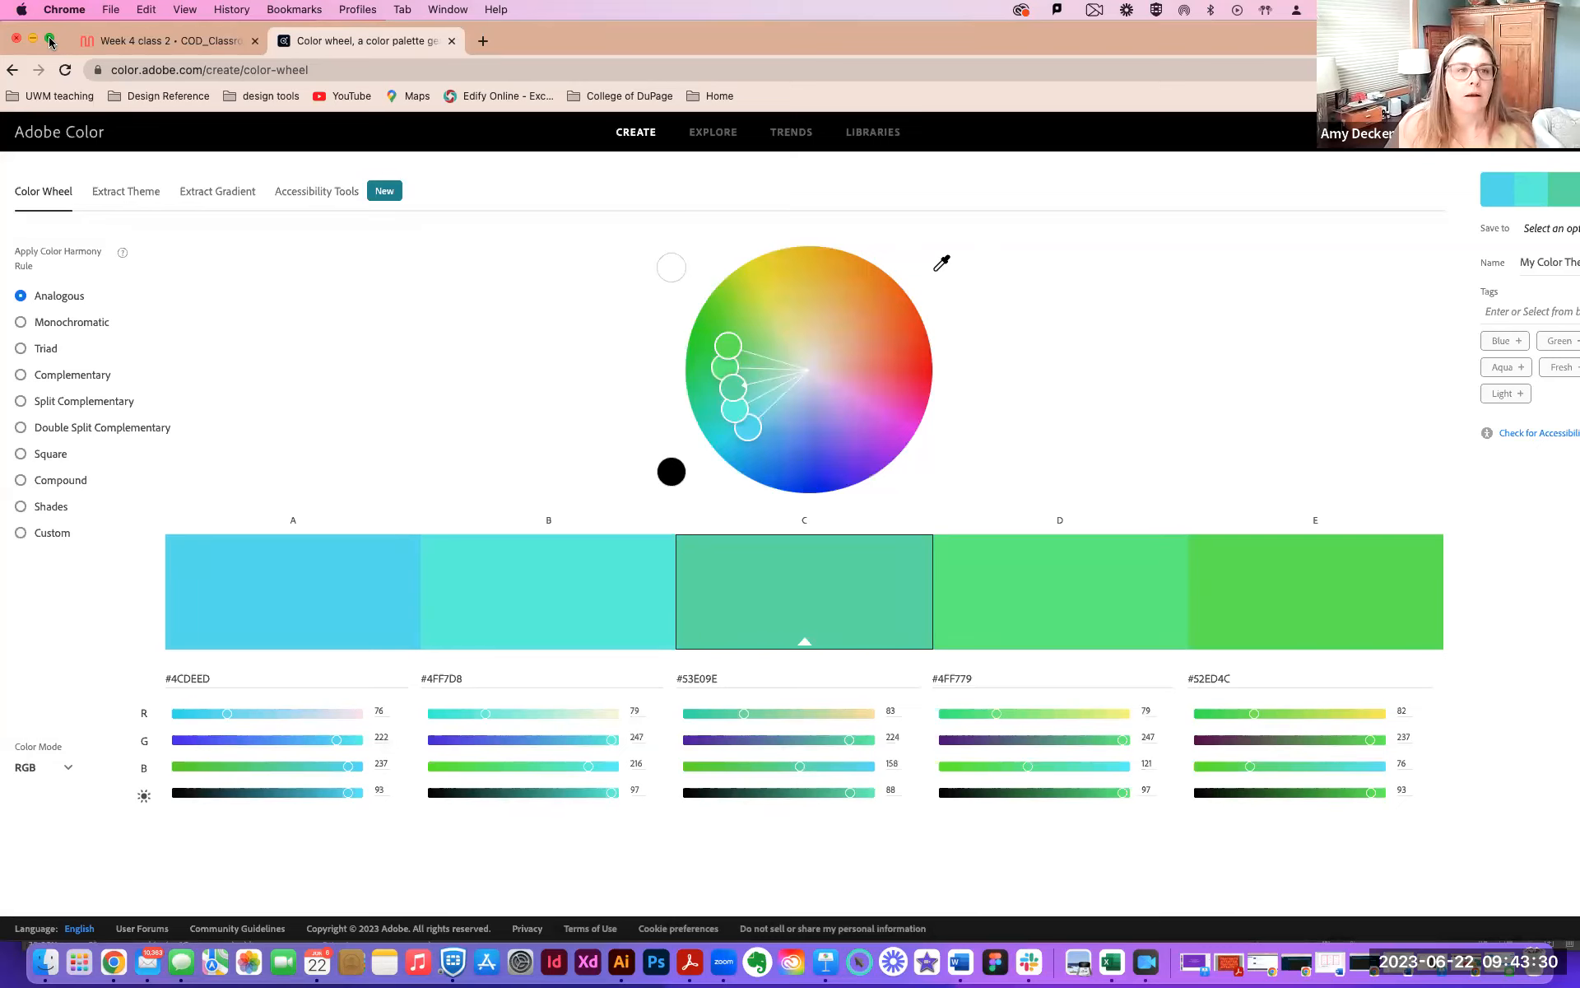
Reposition and narrow the browser window so the full color wheel page, including the theme-saving options, fits in view
{"action": "mouse_move", "coordinate": [49, 38]}
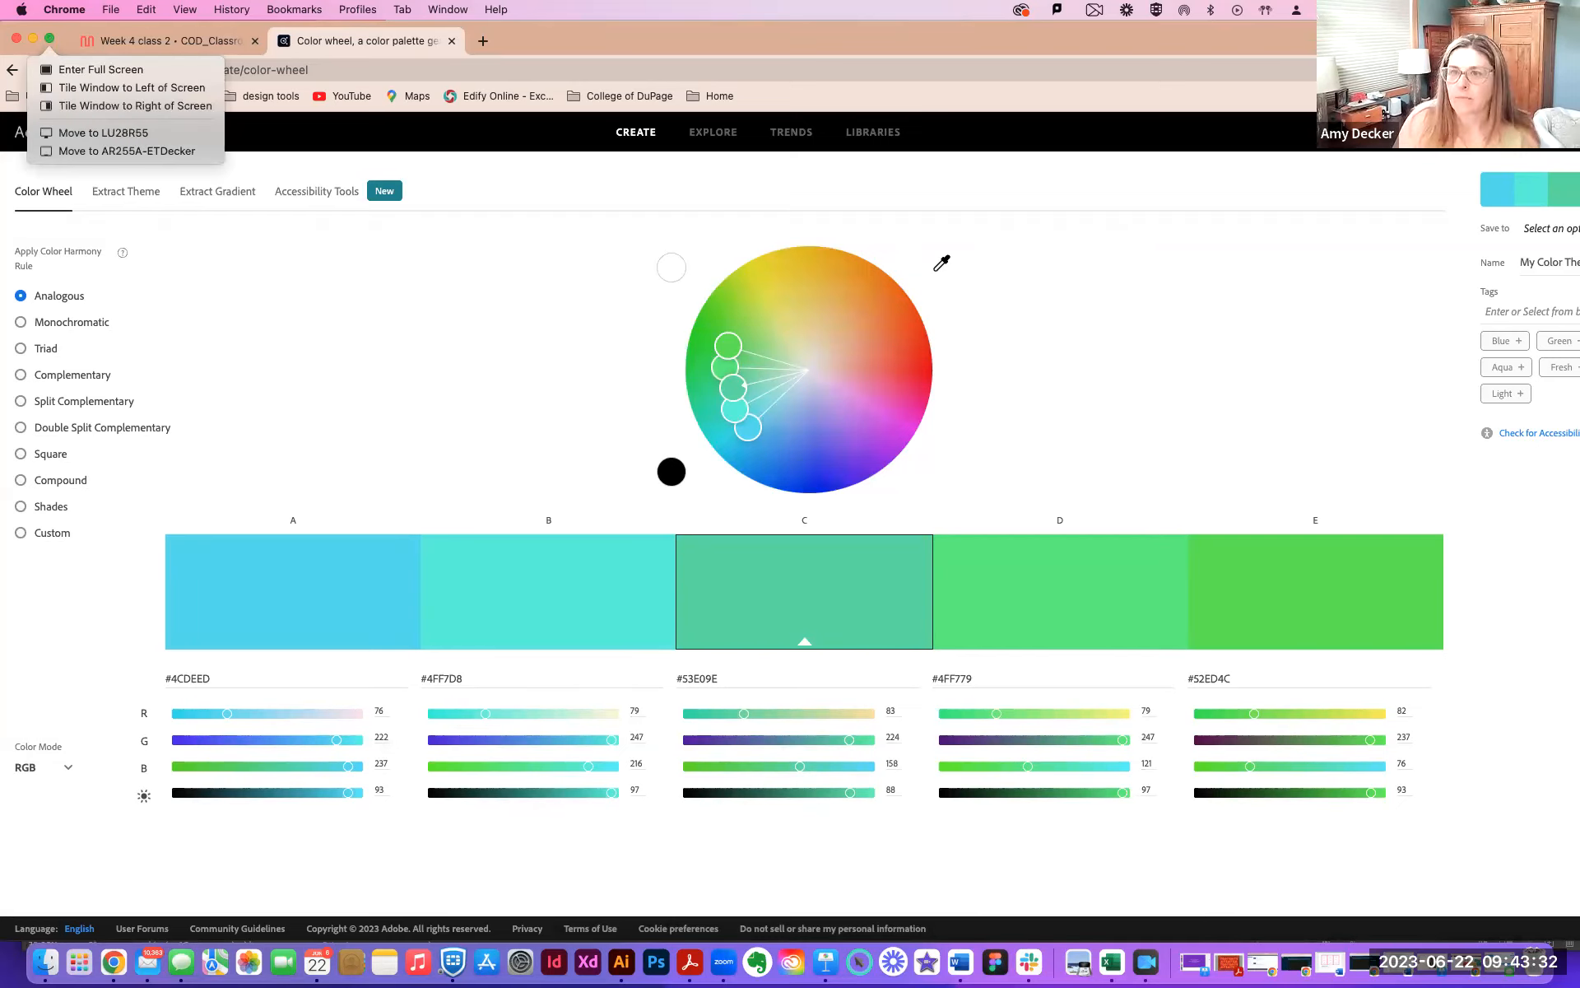
{"action": "left_click_drag", "start_coordinate": [1056, 30], "coordinate": [948, 61]}
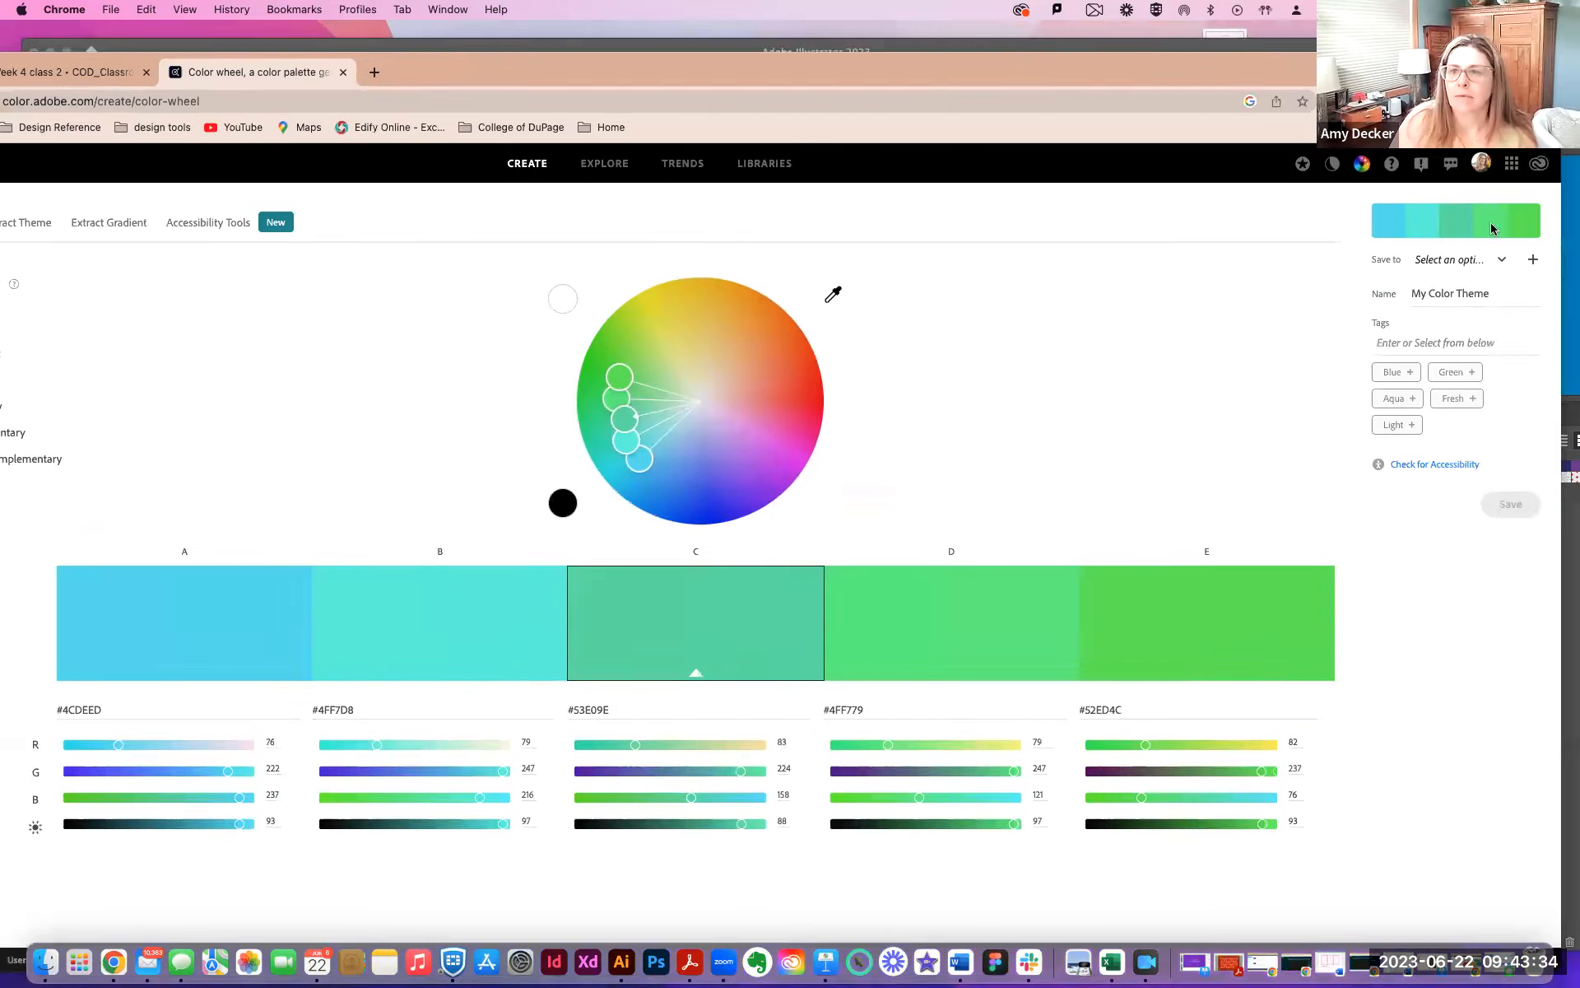
{"action": "left_click_drag", "start_coordinate": [1488, 247], "coordinate": [1238, 247]}
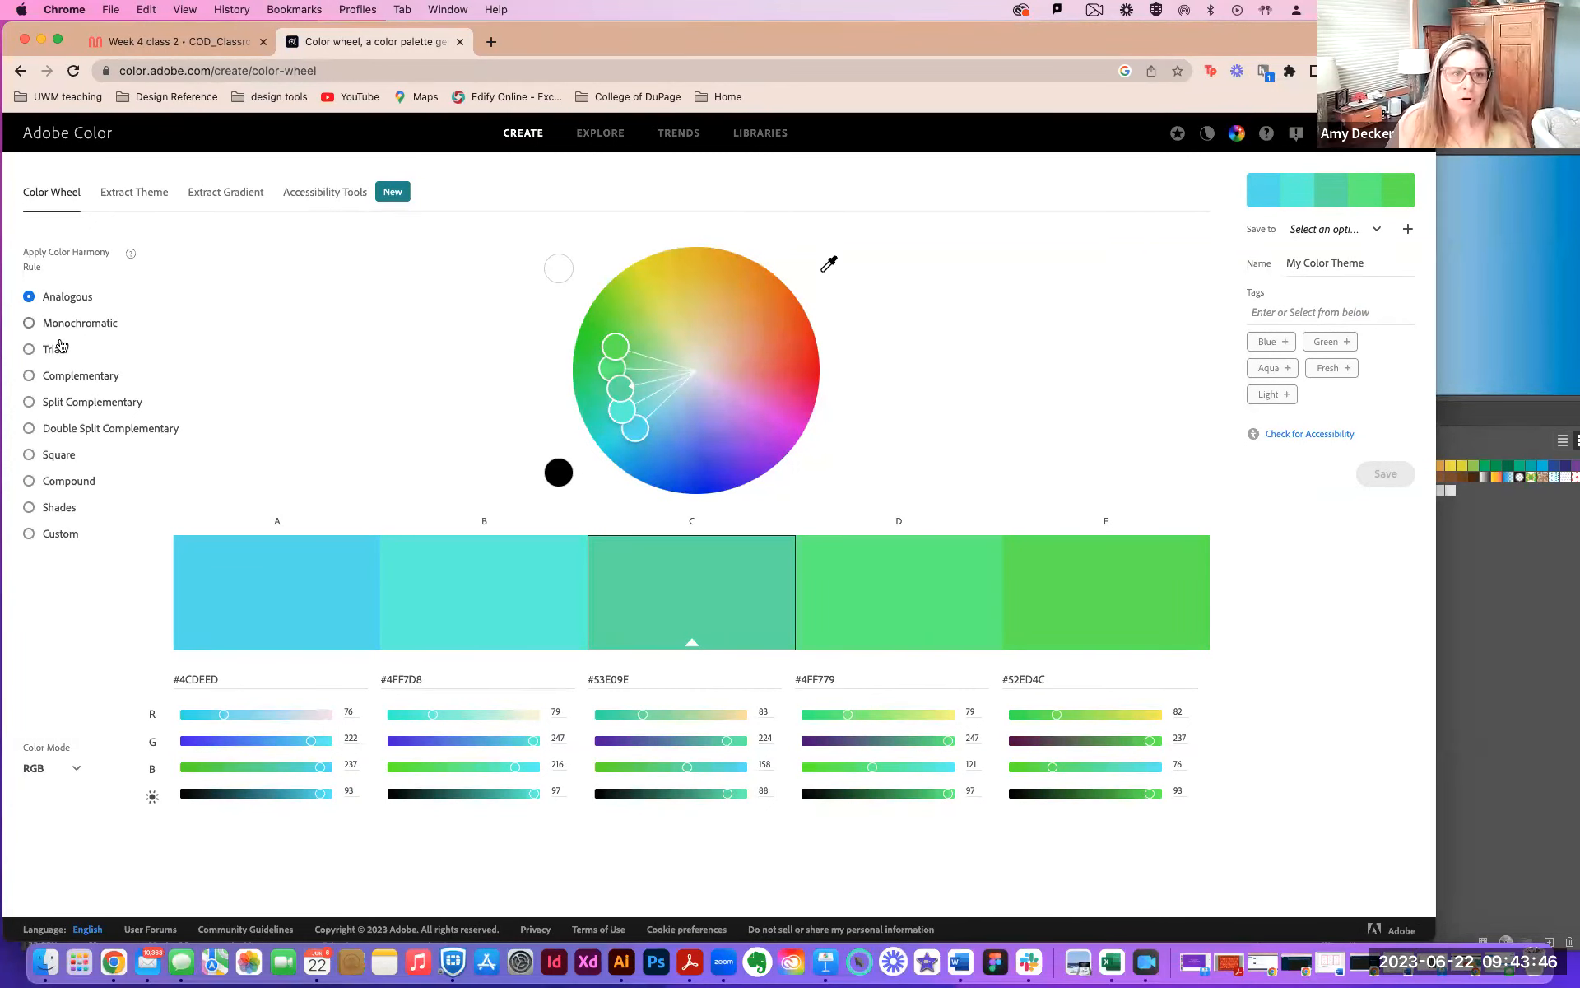
View the Extract Theme and Extract Gradient pages, then return to the Color Wheel
{"action": "left_click", "coordinate": [143, 194]}
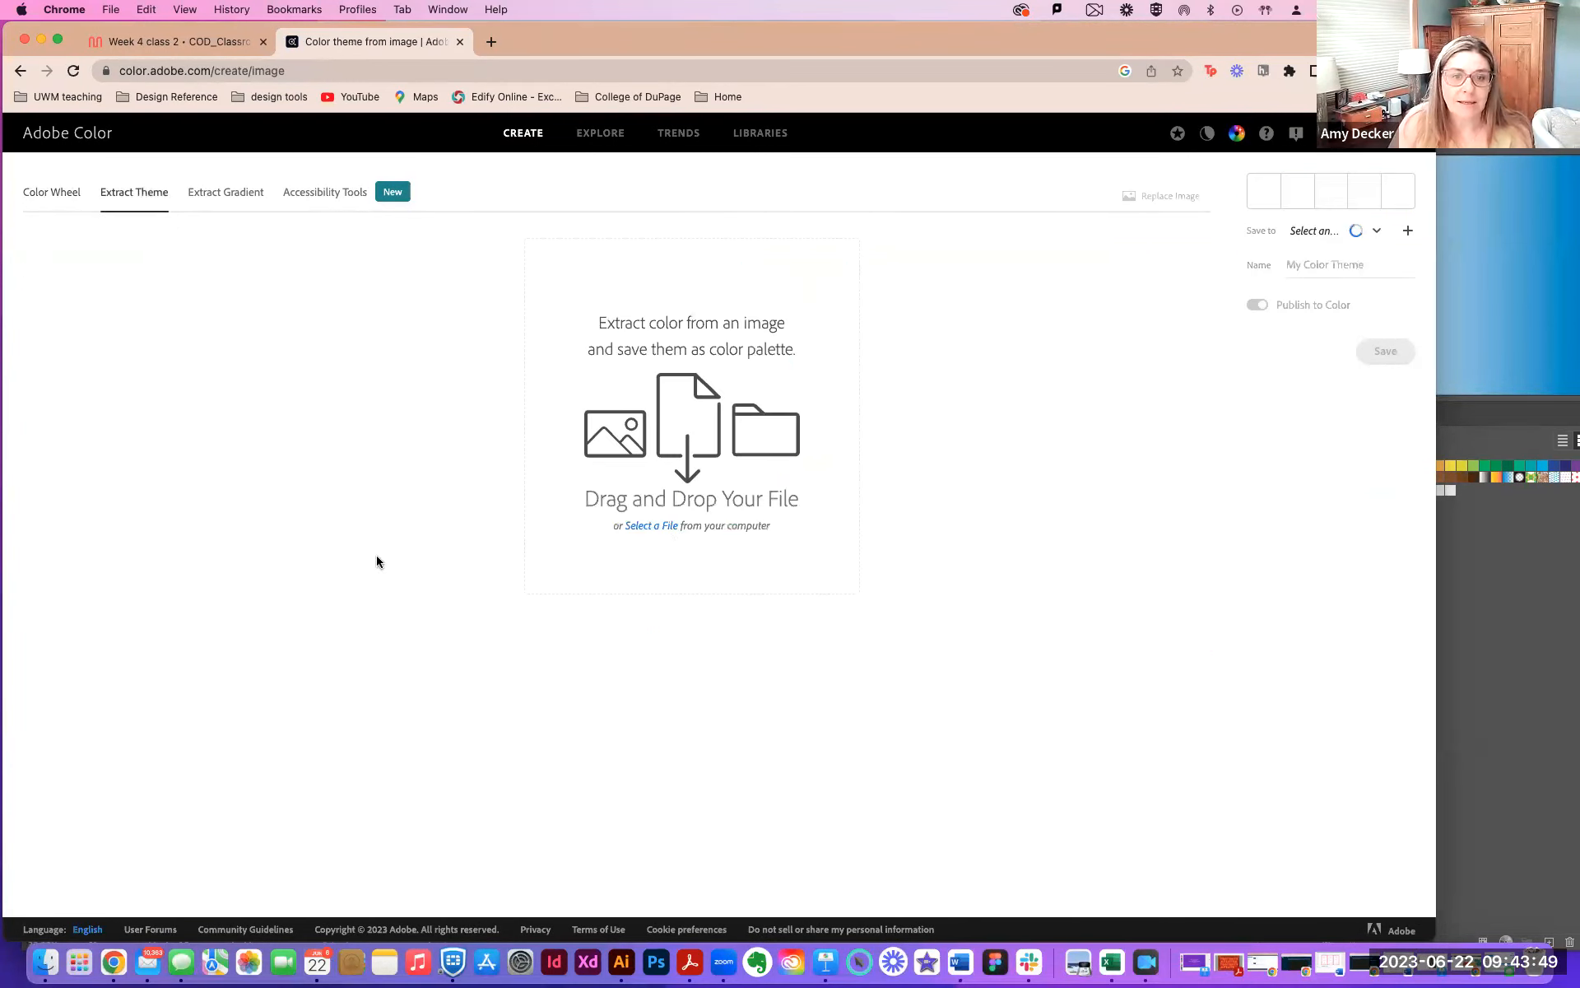
{"action": "left_click", "coordinate": [219, 199]}
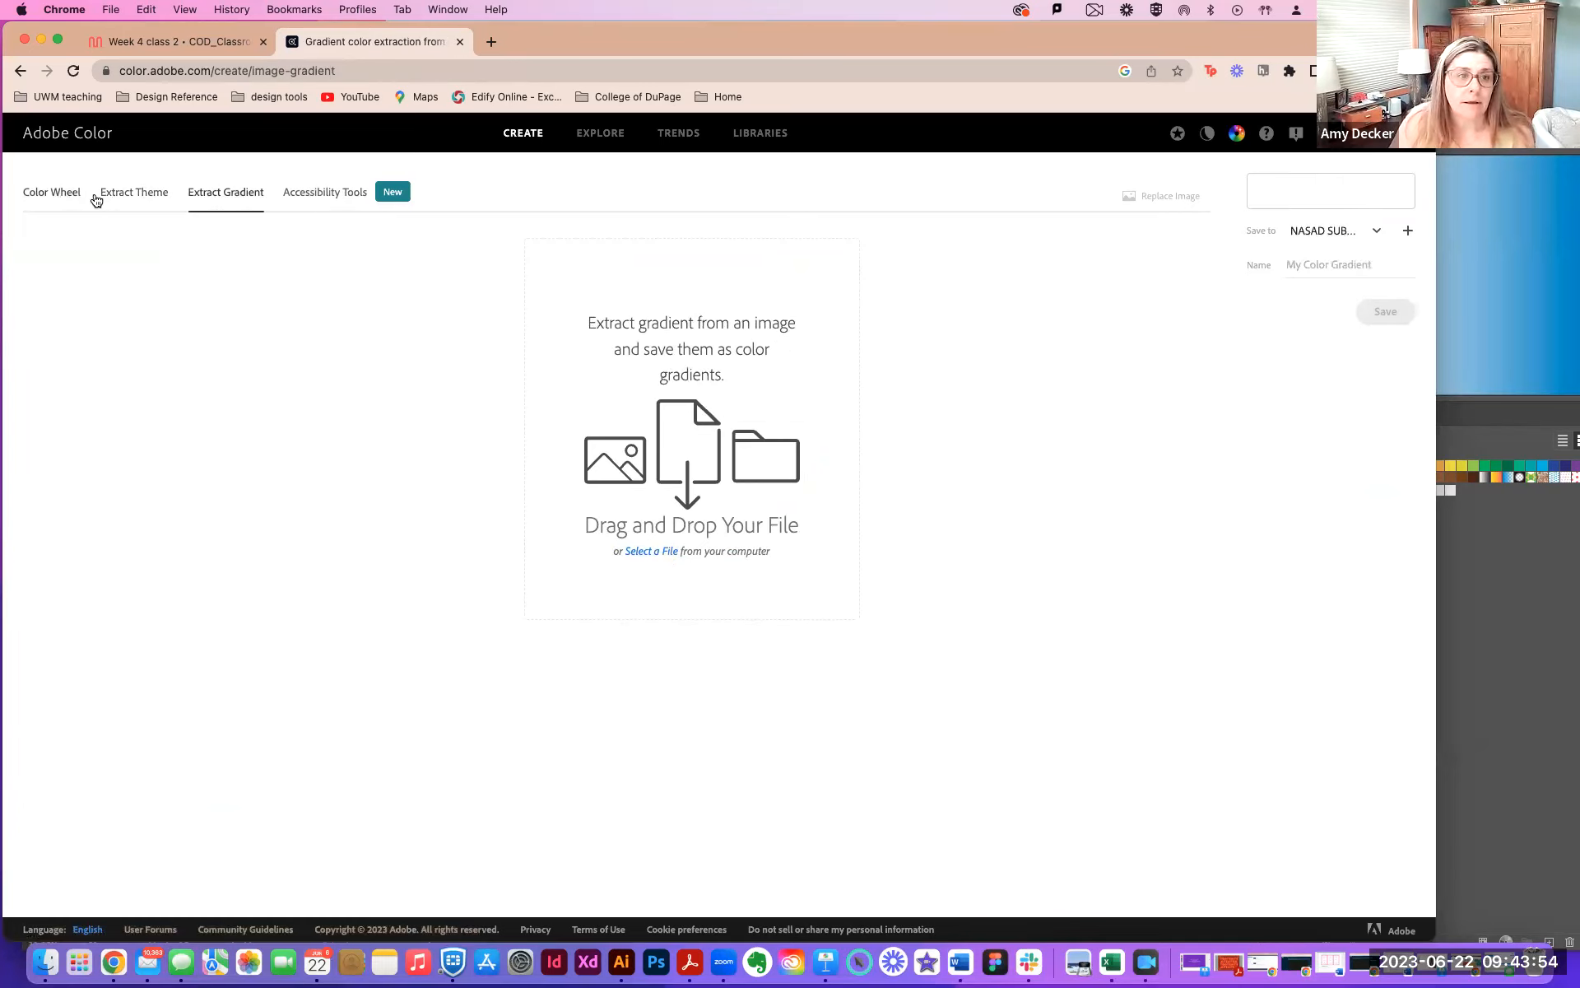
{"action": "left_click", "coordinate": [58, 196]}
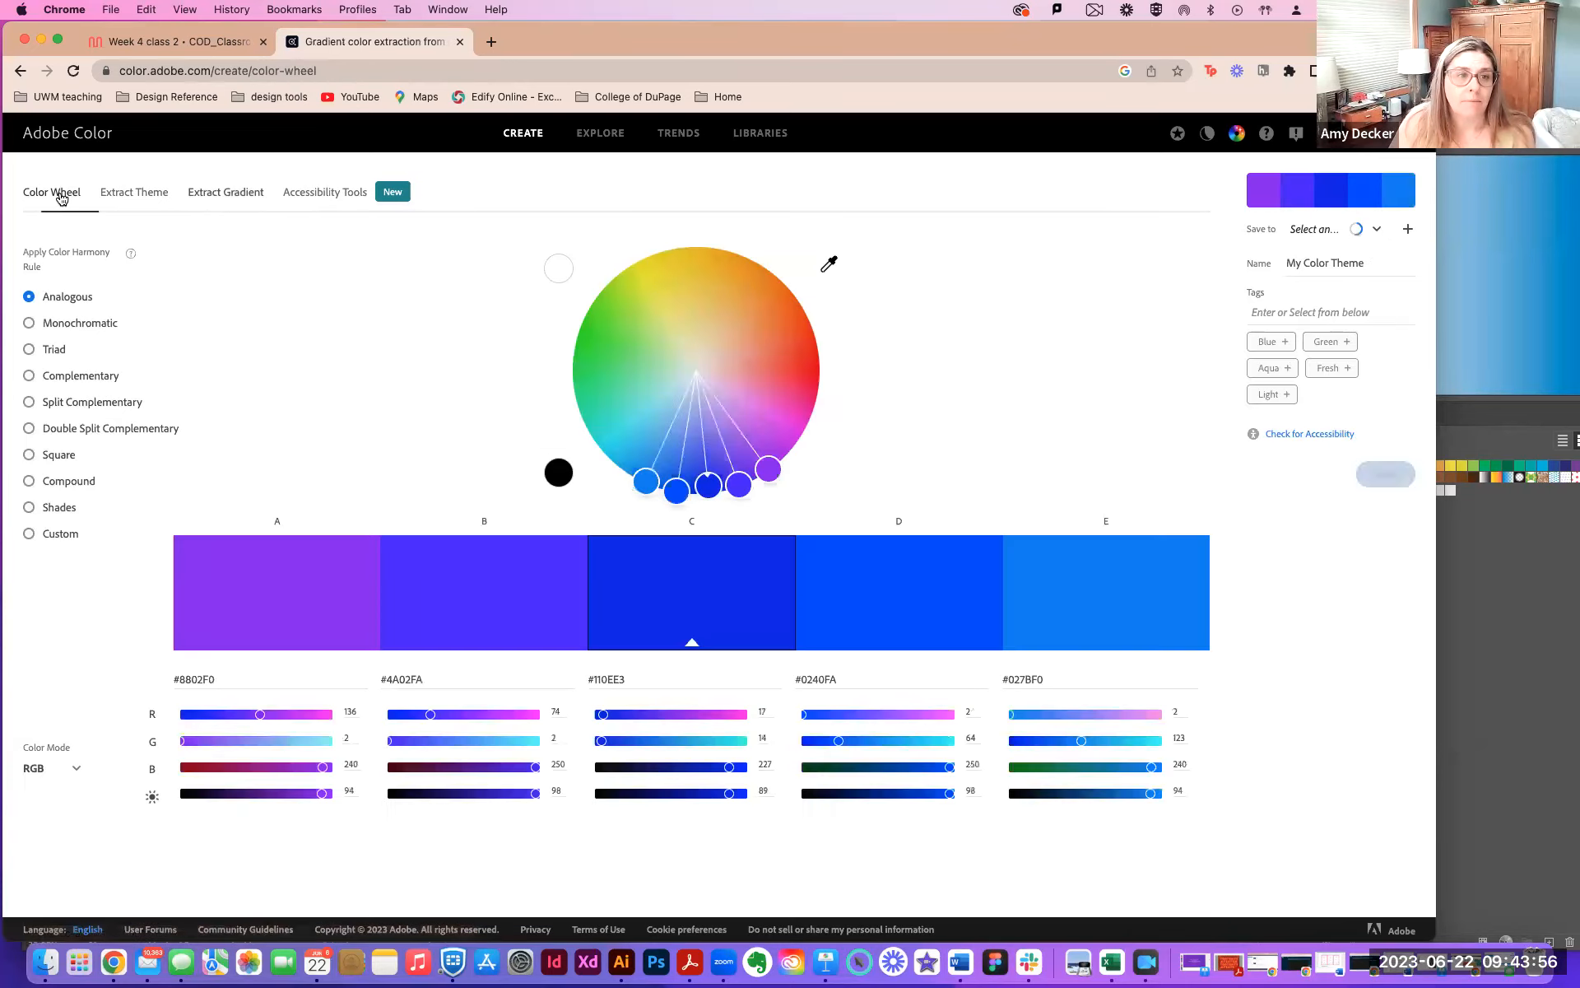
Browse the color trends page, examining the palettes for fashion, graphic design, illustration, UI/UX, architecture and game design
{"action": "left_click", "coordinate": [669, 134]}
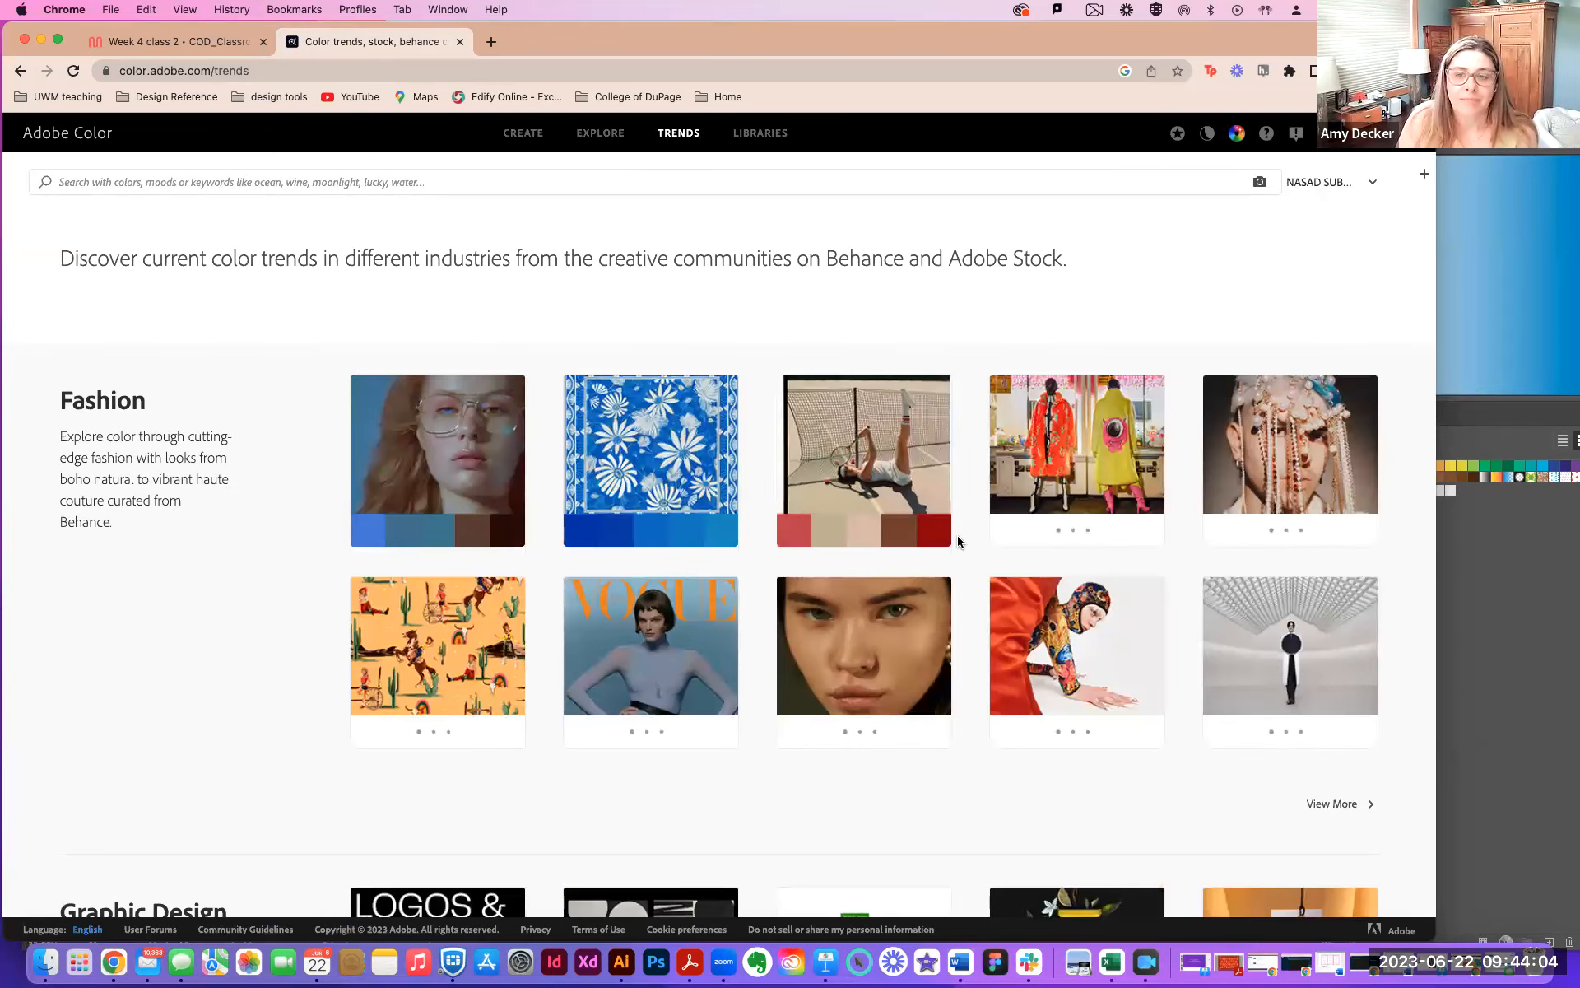
{"action": "scroll", "coordinate": [957, 541], "scroll_direction": "down", "scroll_amount": 7}
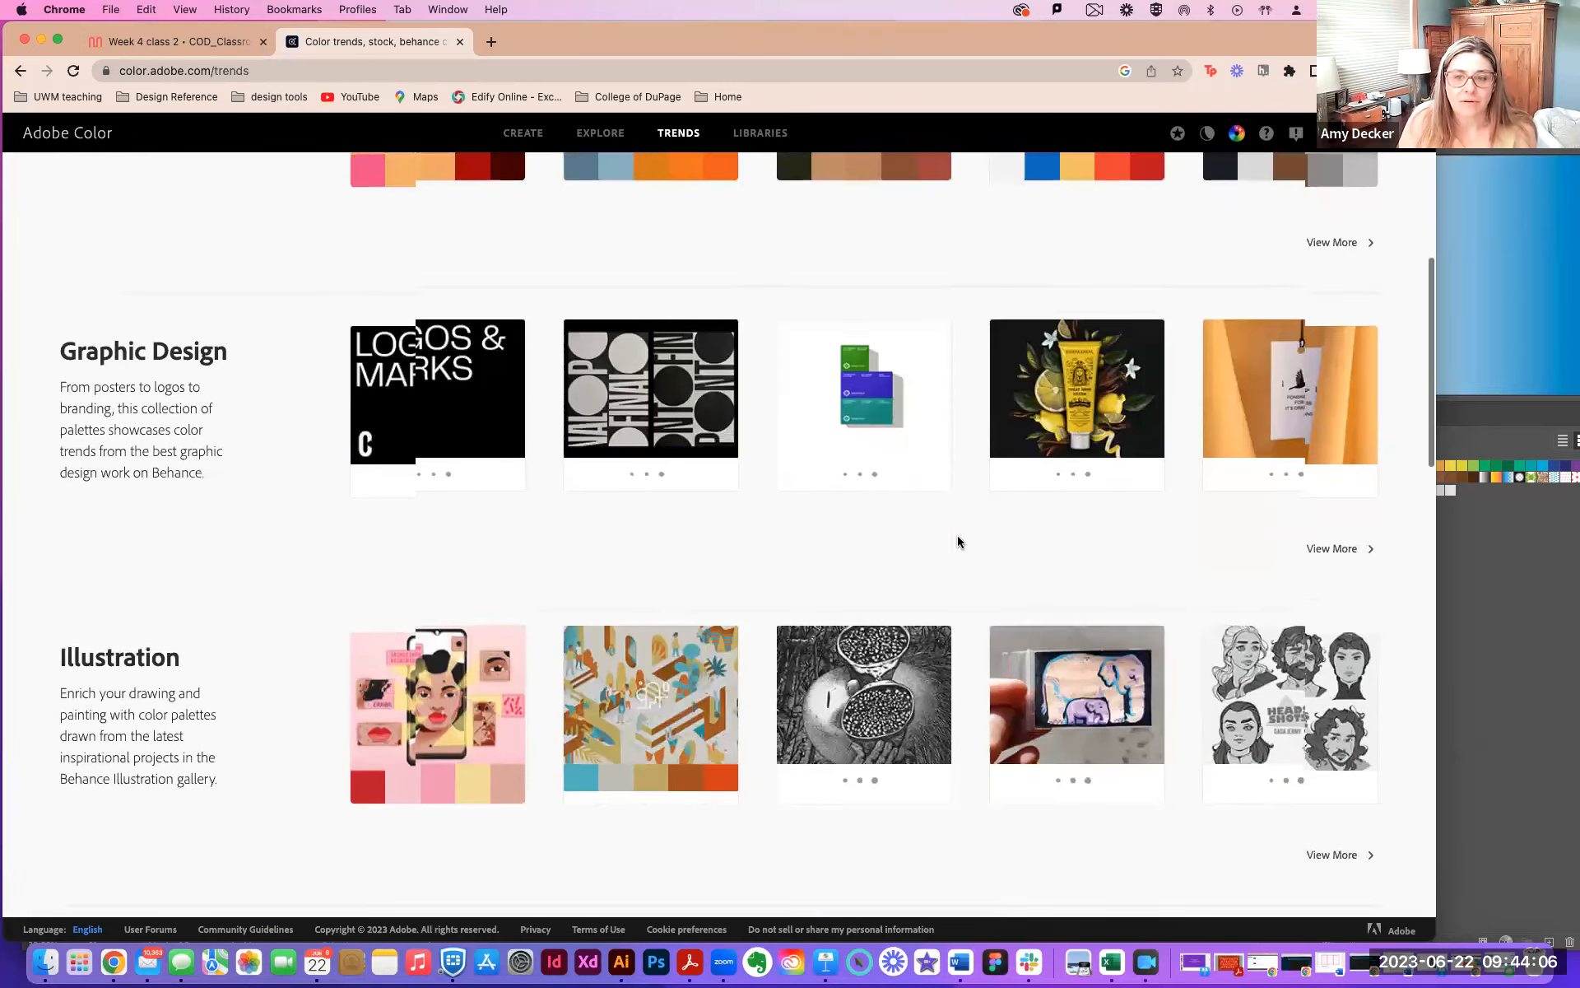
{"action": "scroll", "coordinate": [957, 541], "scroll_direction": "down", "scroll_amount": 4}
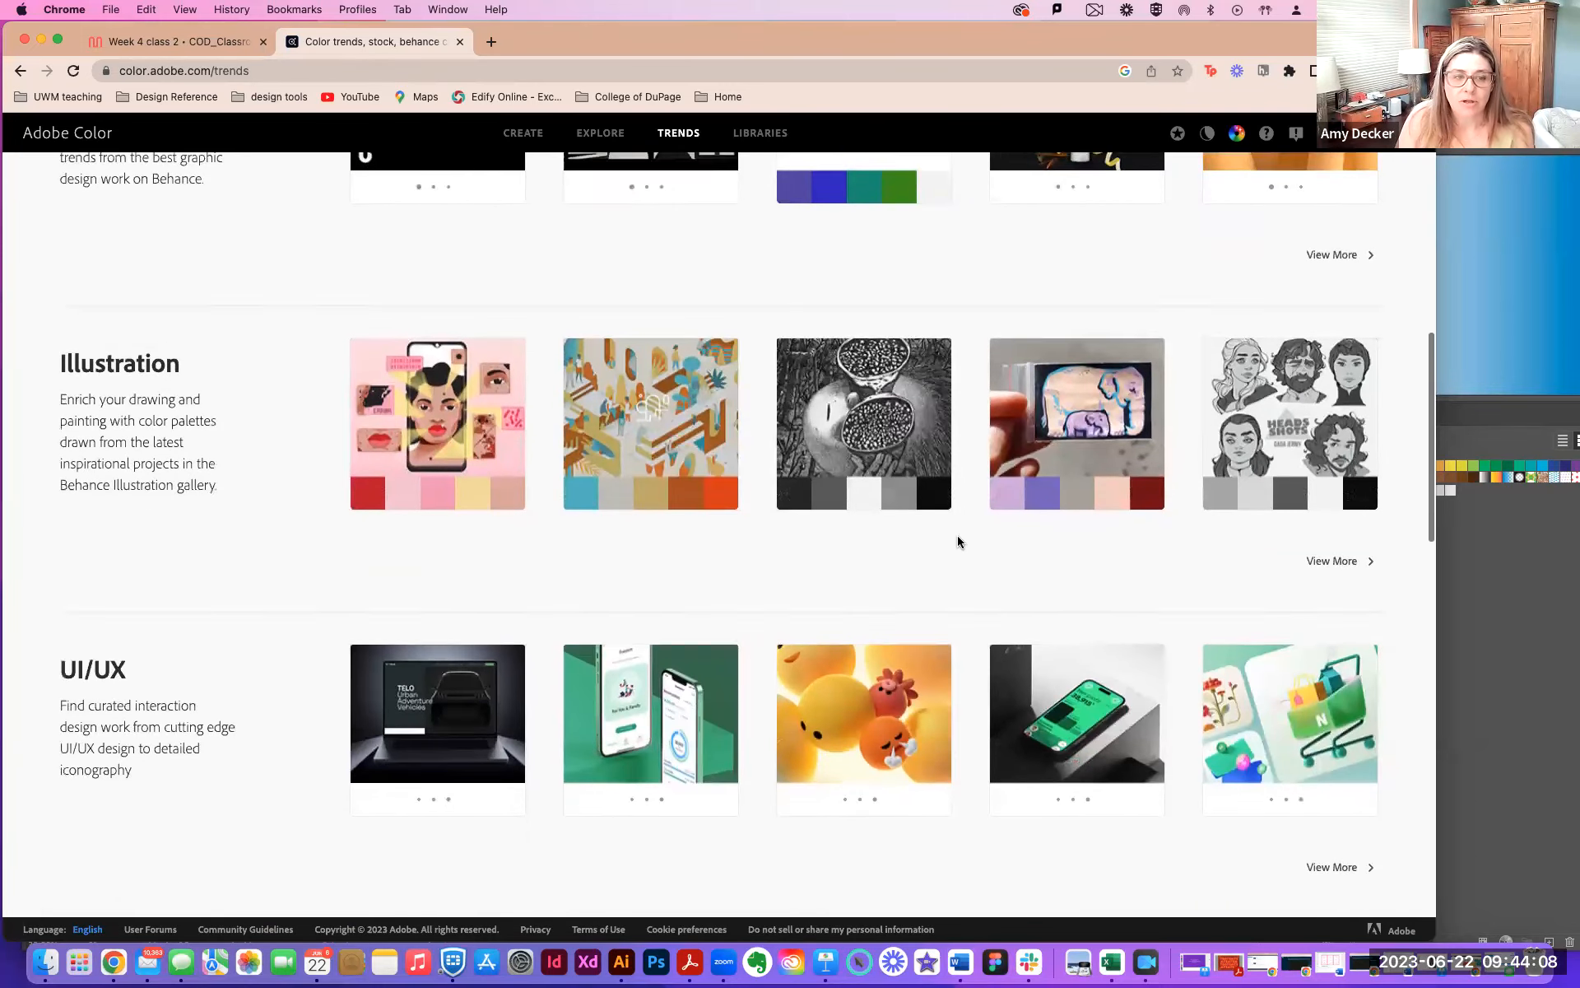
{"action": "scroll", "coordinate": [958, 540], "scroll_direction": "down", "scroll_amount": 3}
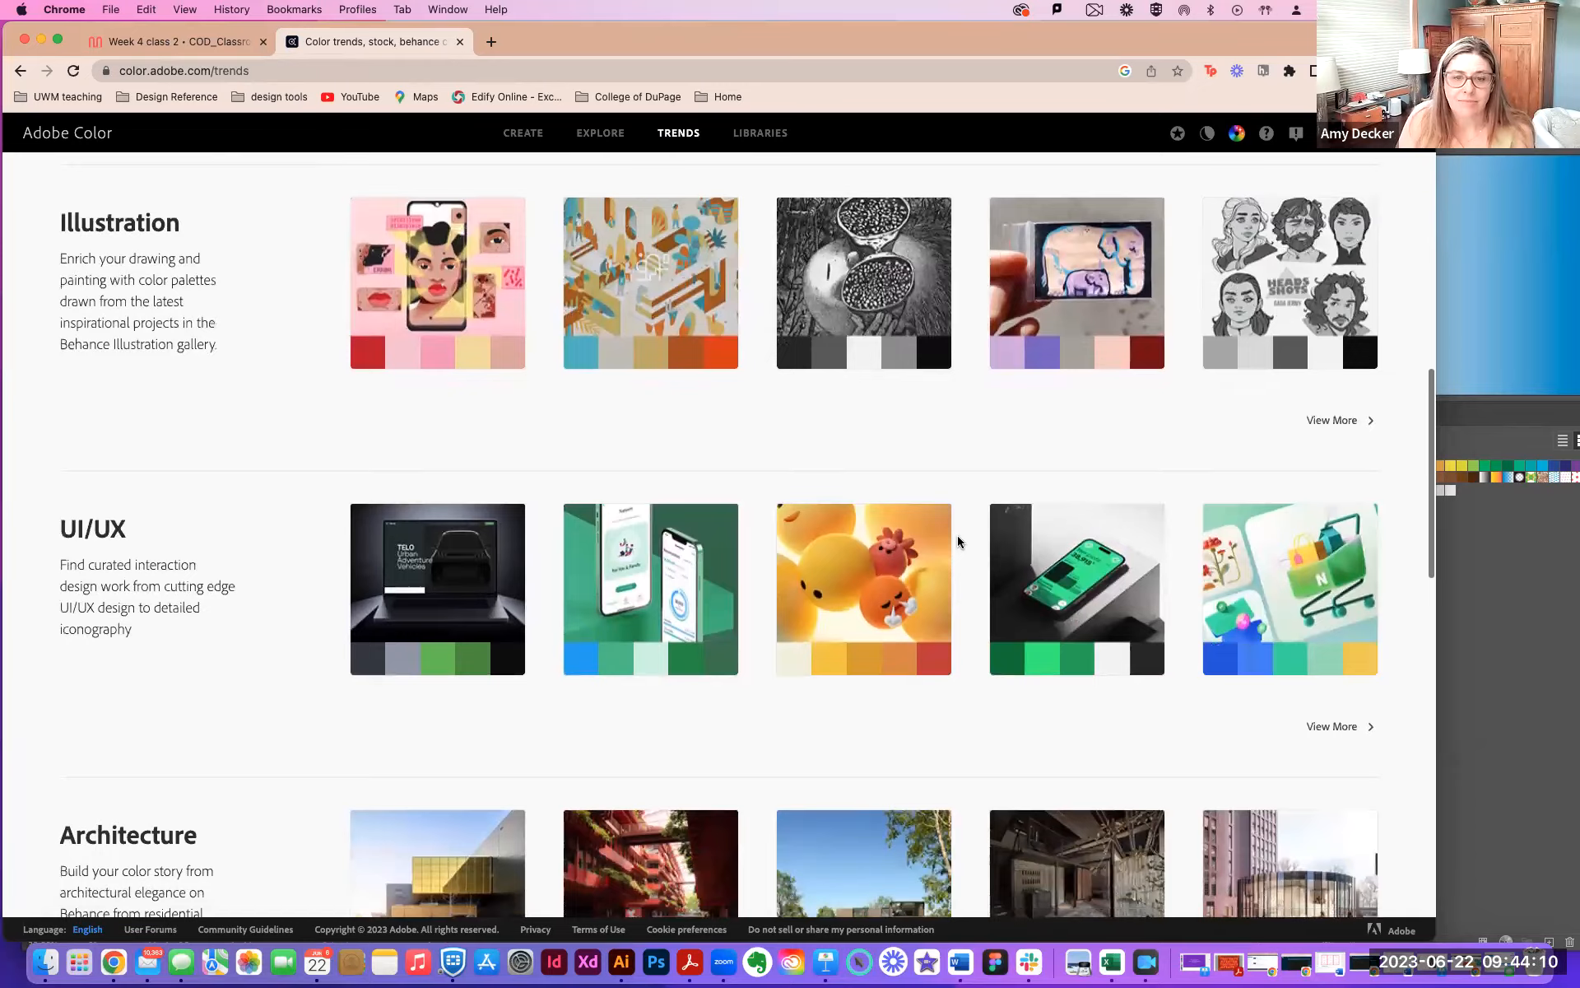
{"action": "scroll", "coordinate": [957, 541], "scroll_direction": "down", "scroll_amount": 6}
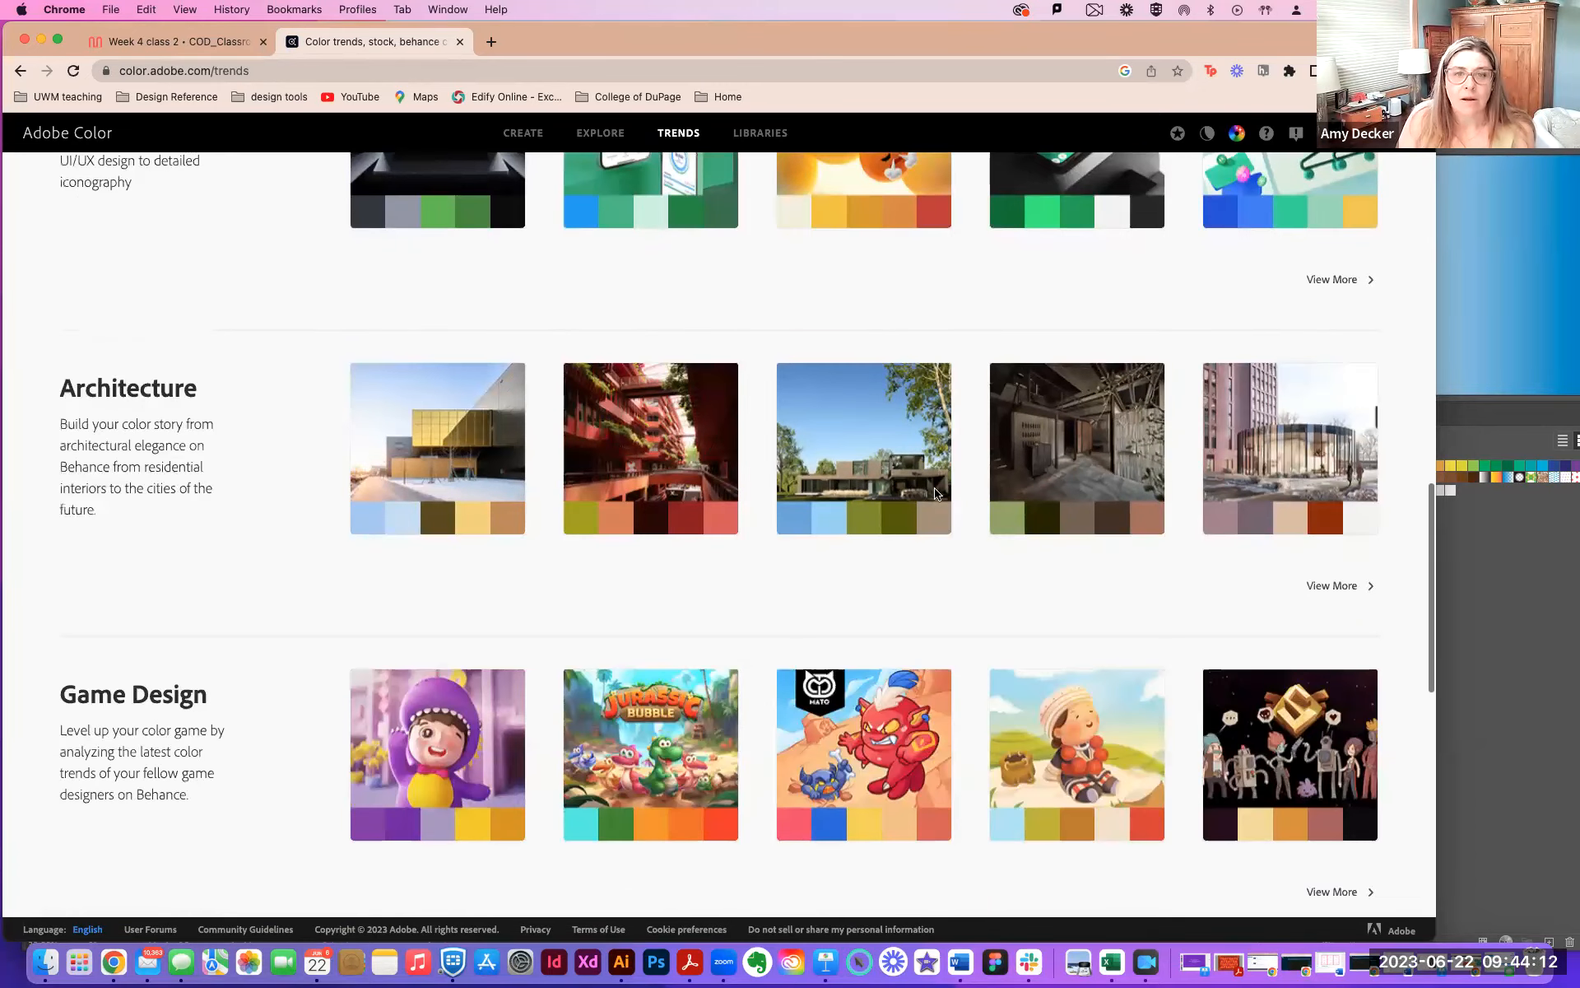
{"action": "scroll", "coordinate": [936, 494], "scroll_direction": "up", "scroll_amount": 5}
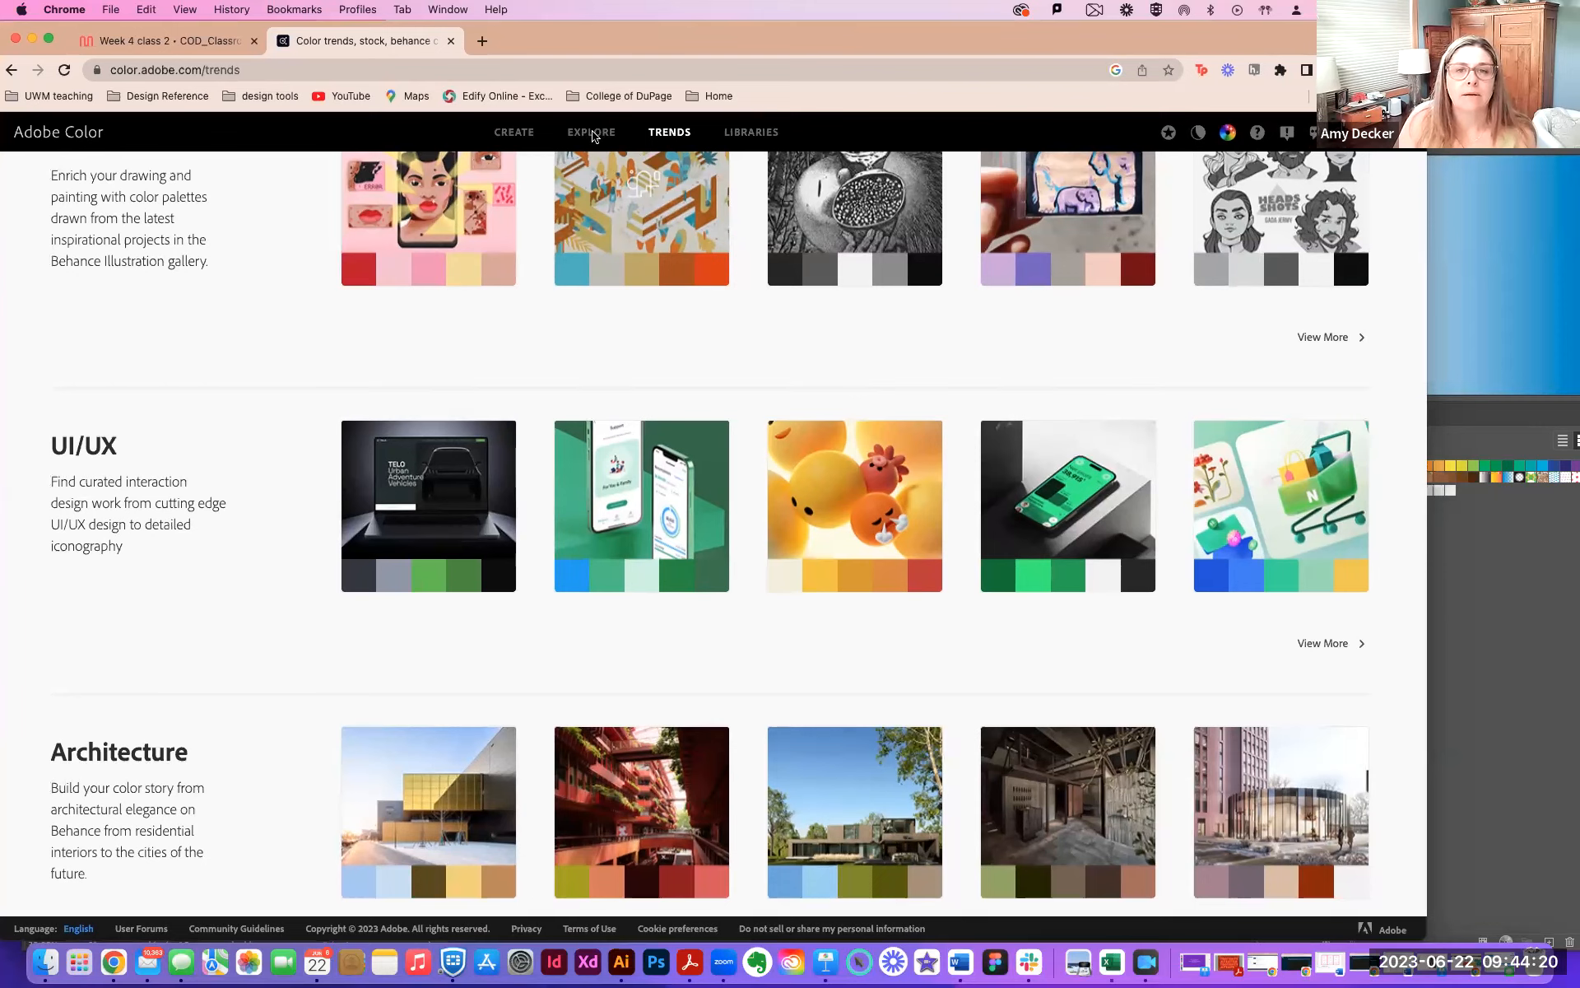
{"action": "scroll", "coordinate": [884, 262], "scroll_direction": "up", "scroll_amount": 10}
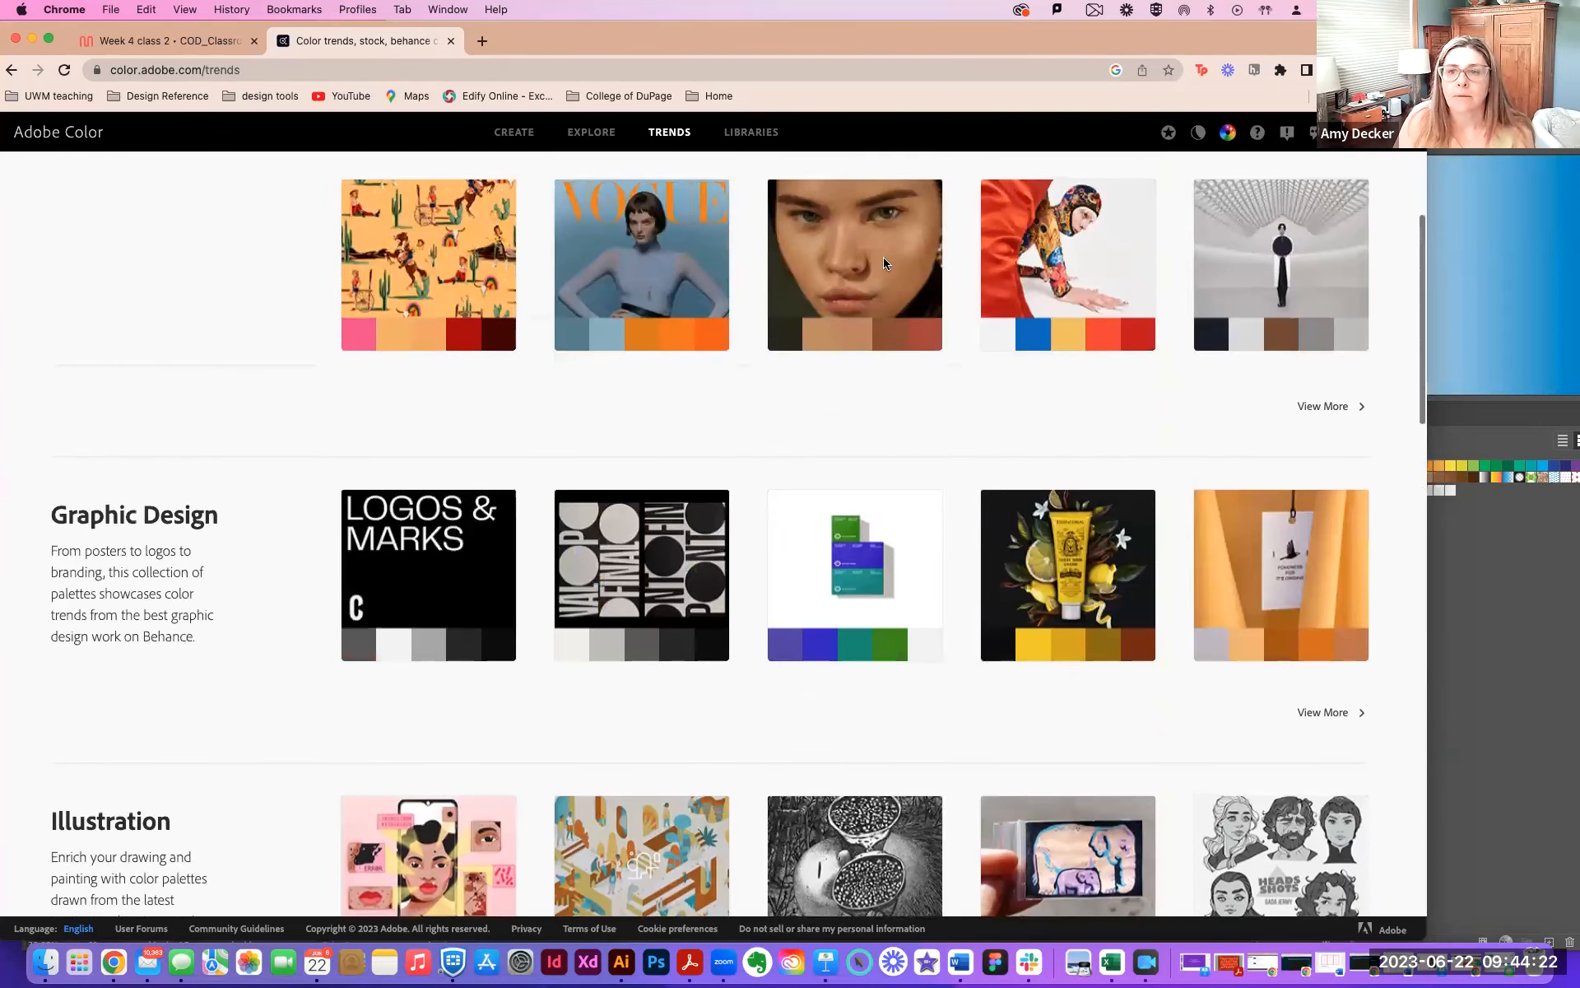
{"action": "scroll", "coordinate": [884, 261], "scroll_direction": "down", "scroll_amount": 10}
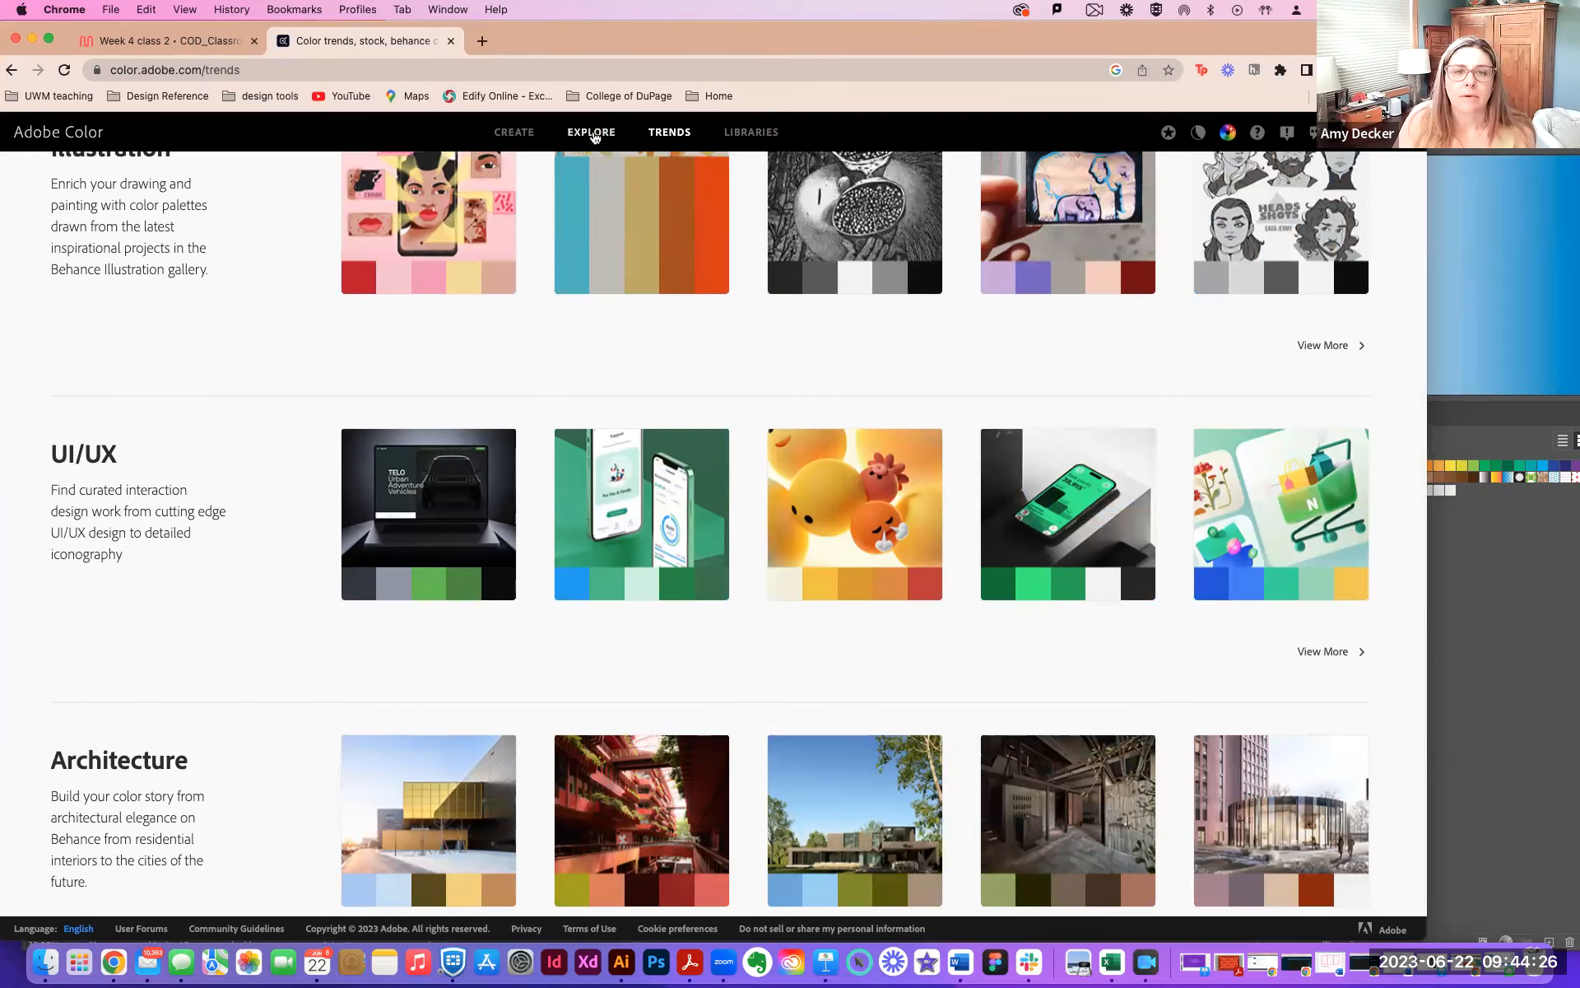
Find the teal, aqua and orange theme among the Explore palettes and add it to the NASAD SUBMISSION library
{"action": "left_click", "coordinate": [592, 133]}
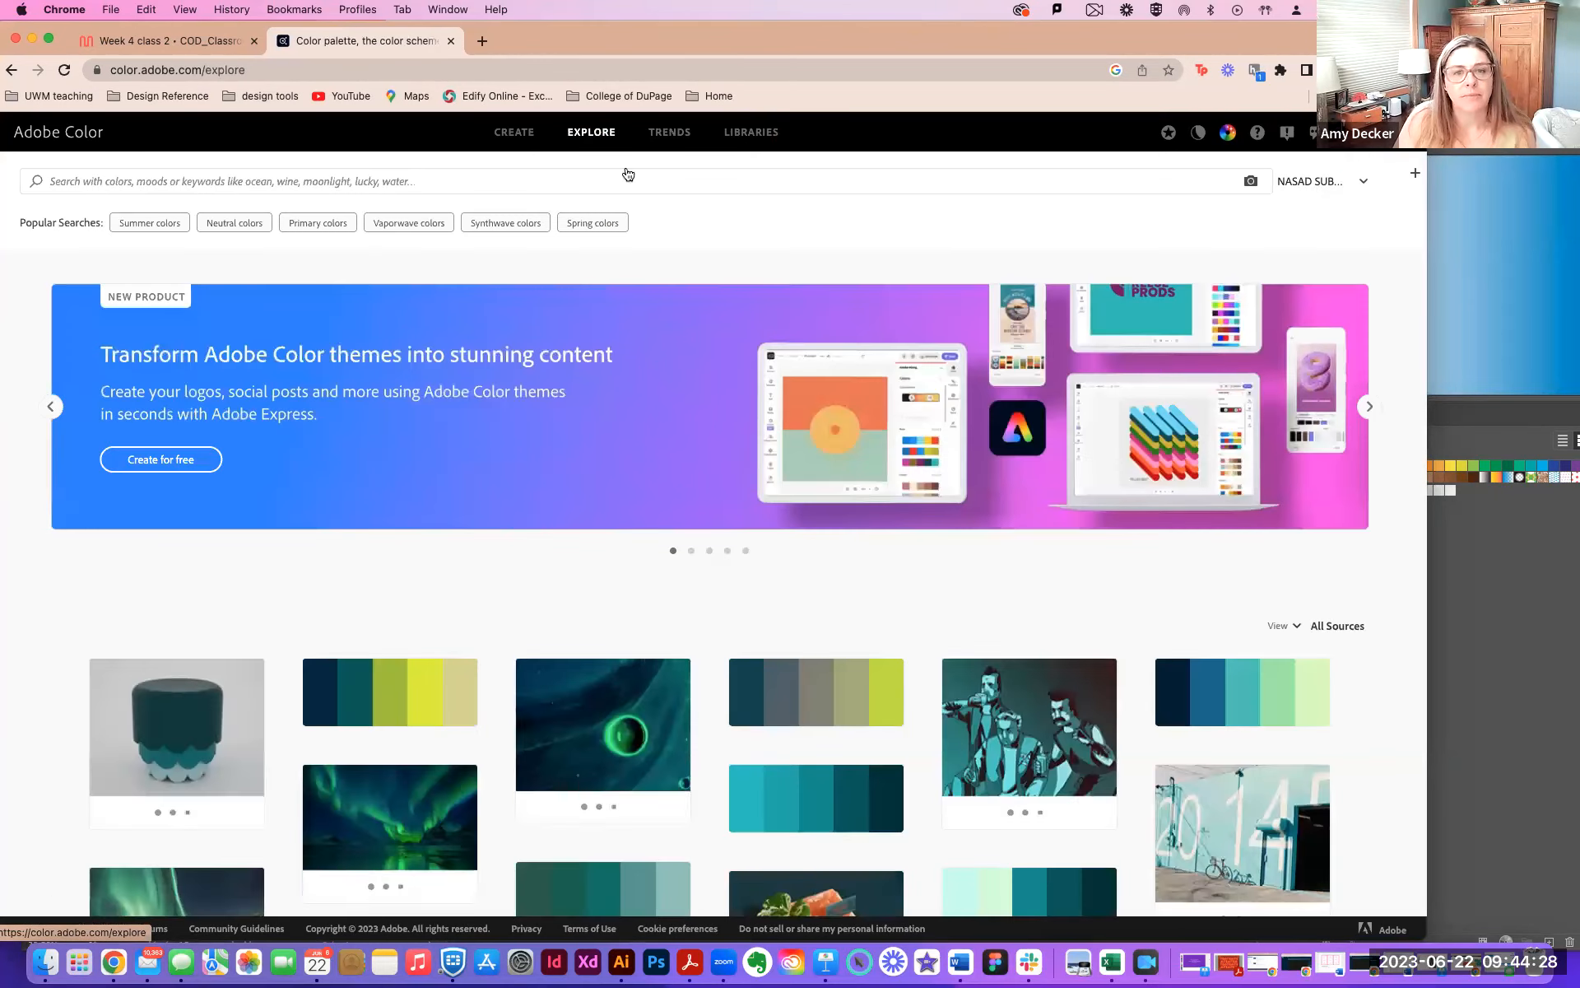
{"action": "scroll", "coordinate": [698, 406], "scroll_direction": "down", "scroll_amount": 2}
{"action": "scroll", "coordinate": [698, 407], "scroll_direction": "down", "scroll_amount": 15}
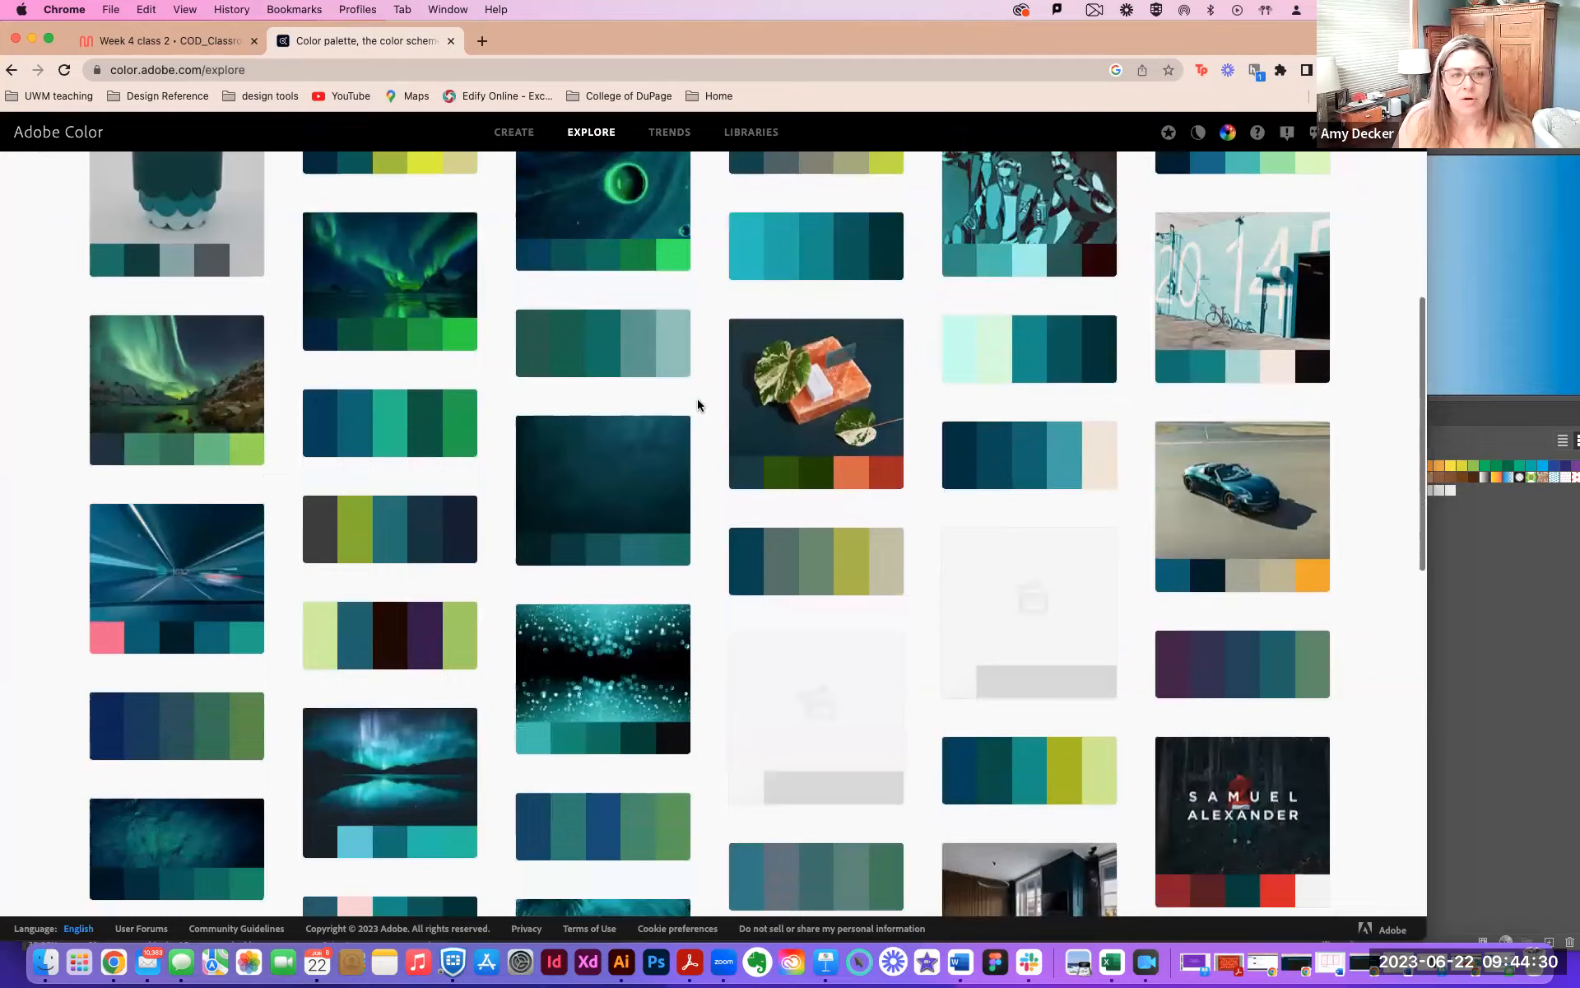
{"action": "scroll", "coordinate": [700, 397], "scroll_direction": "down", "scroll_amount": 5}
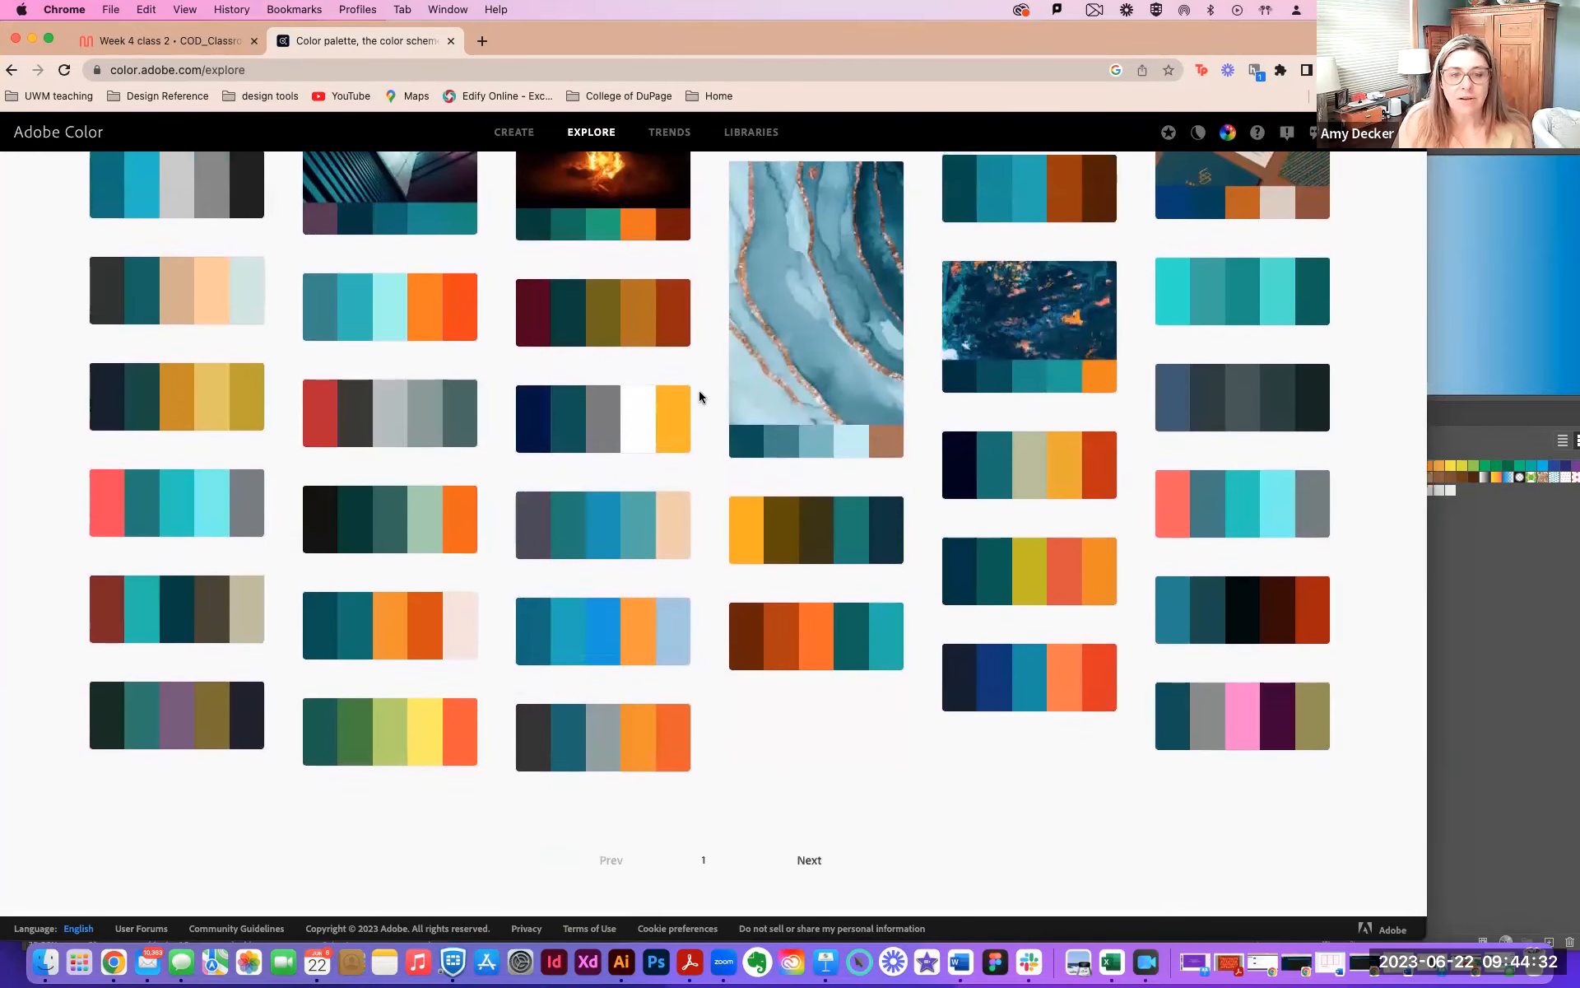
{"action": "mouse_move", "coordinate": [442, 291]}
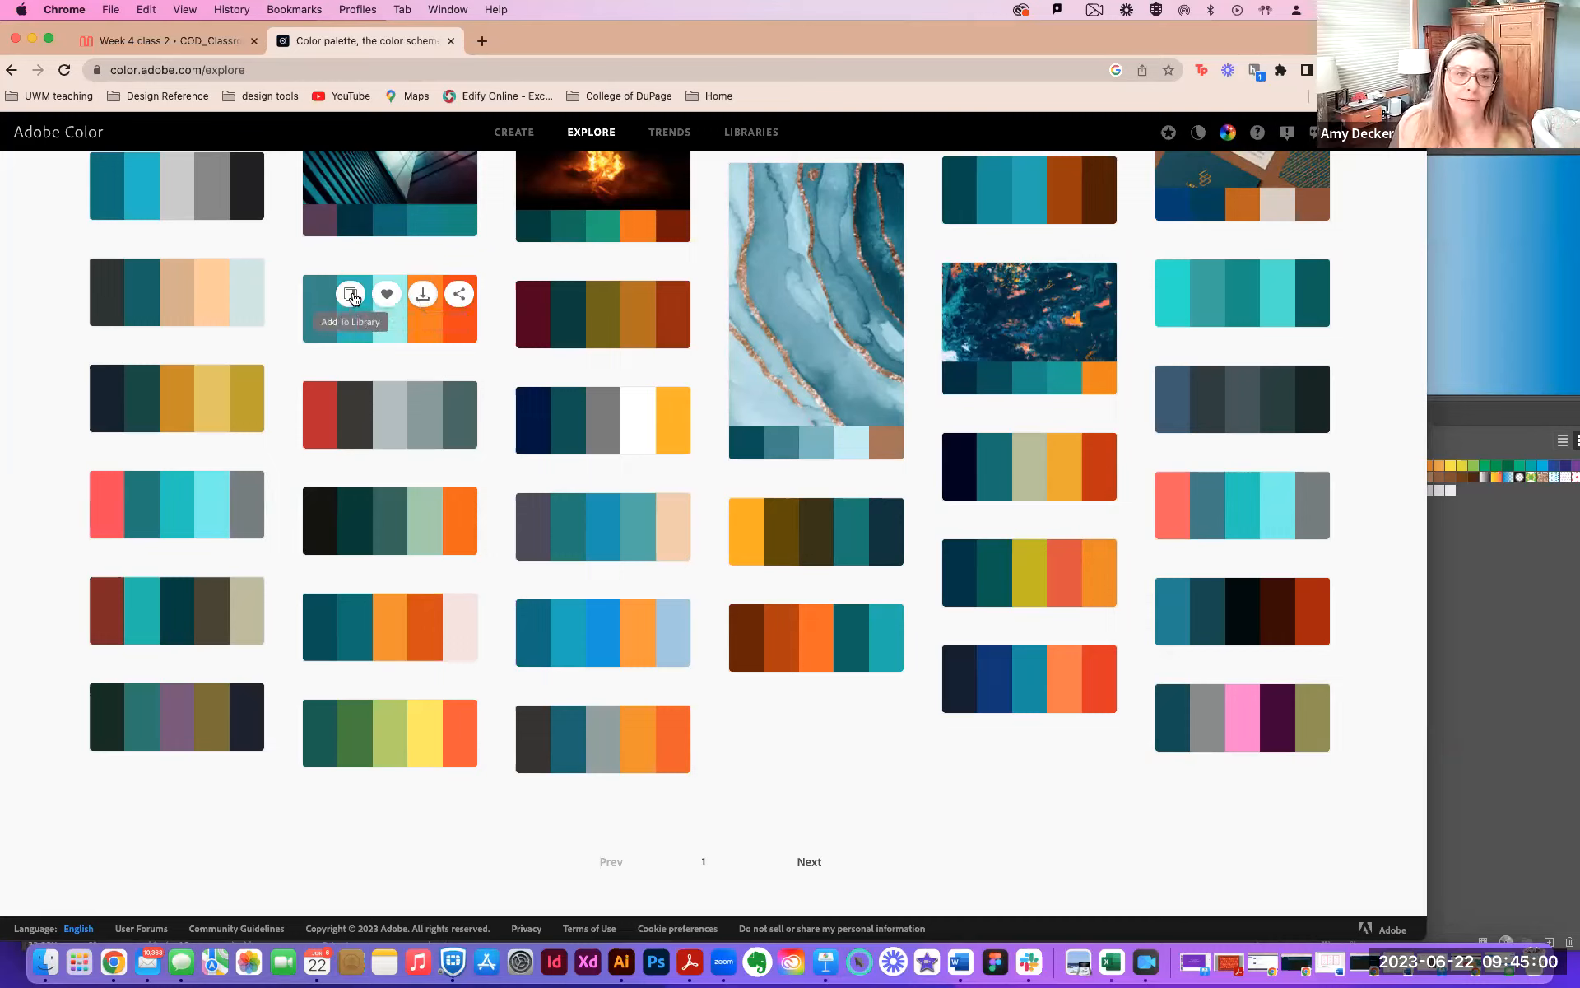
{"action": "left_click", "coordinate": [351, 296]}
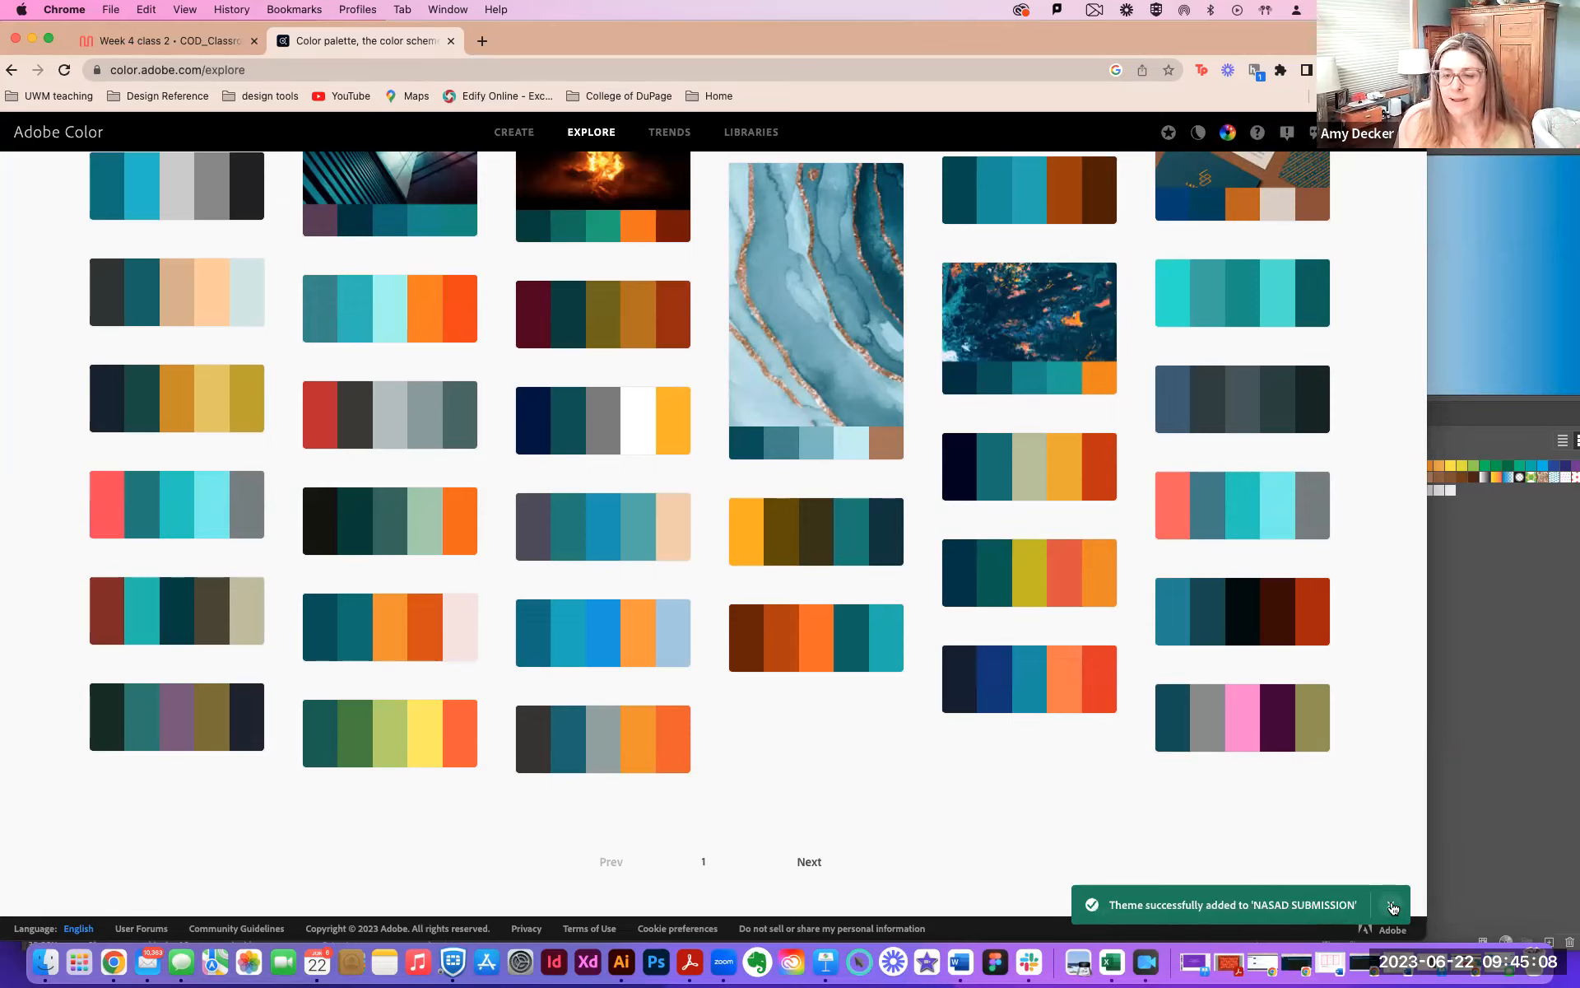
{"action": "left_click", "coordinate": [1391, 907]}
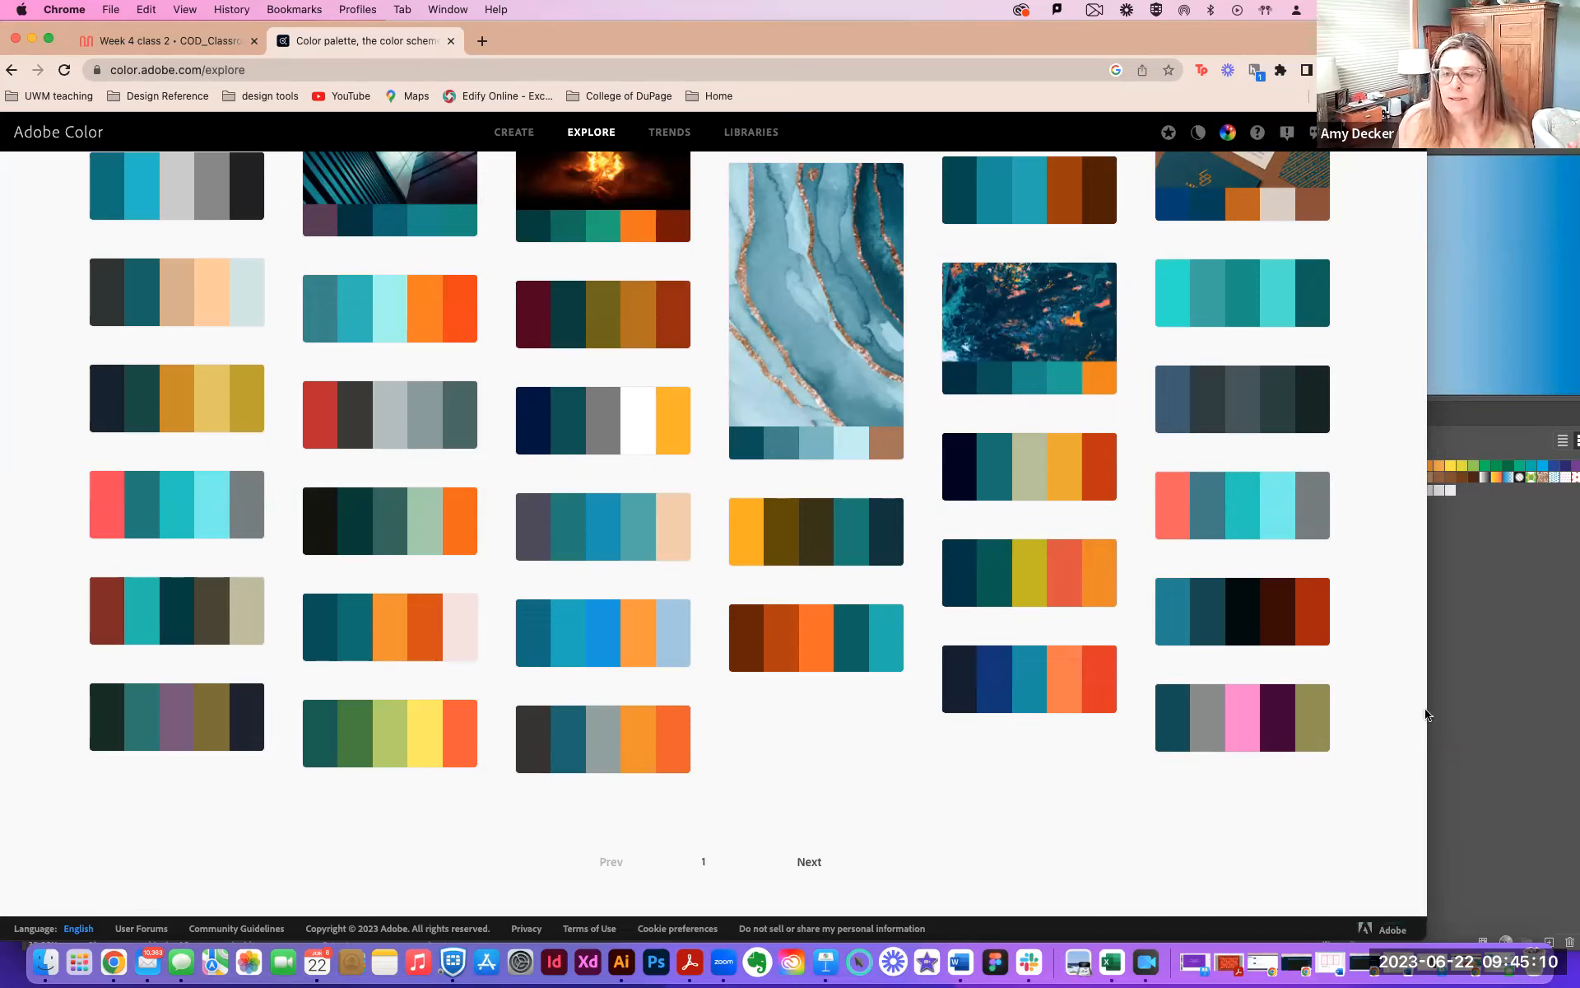
Switch to Illustrator and create a new Creative Cloud library named Digital Illustration
{"action": "left_click", "coordinate": [1464, 595]}
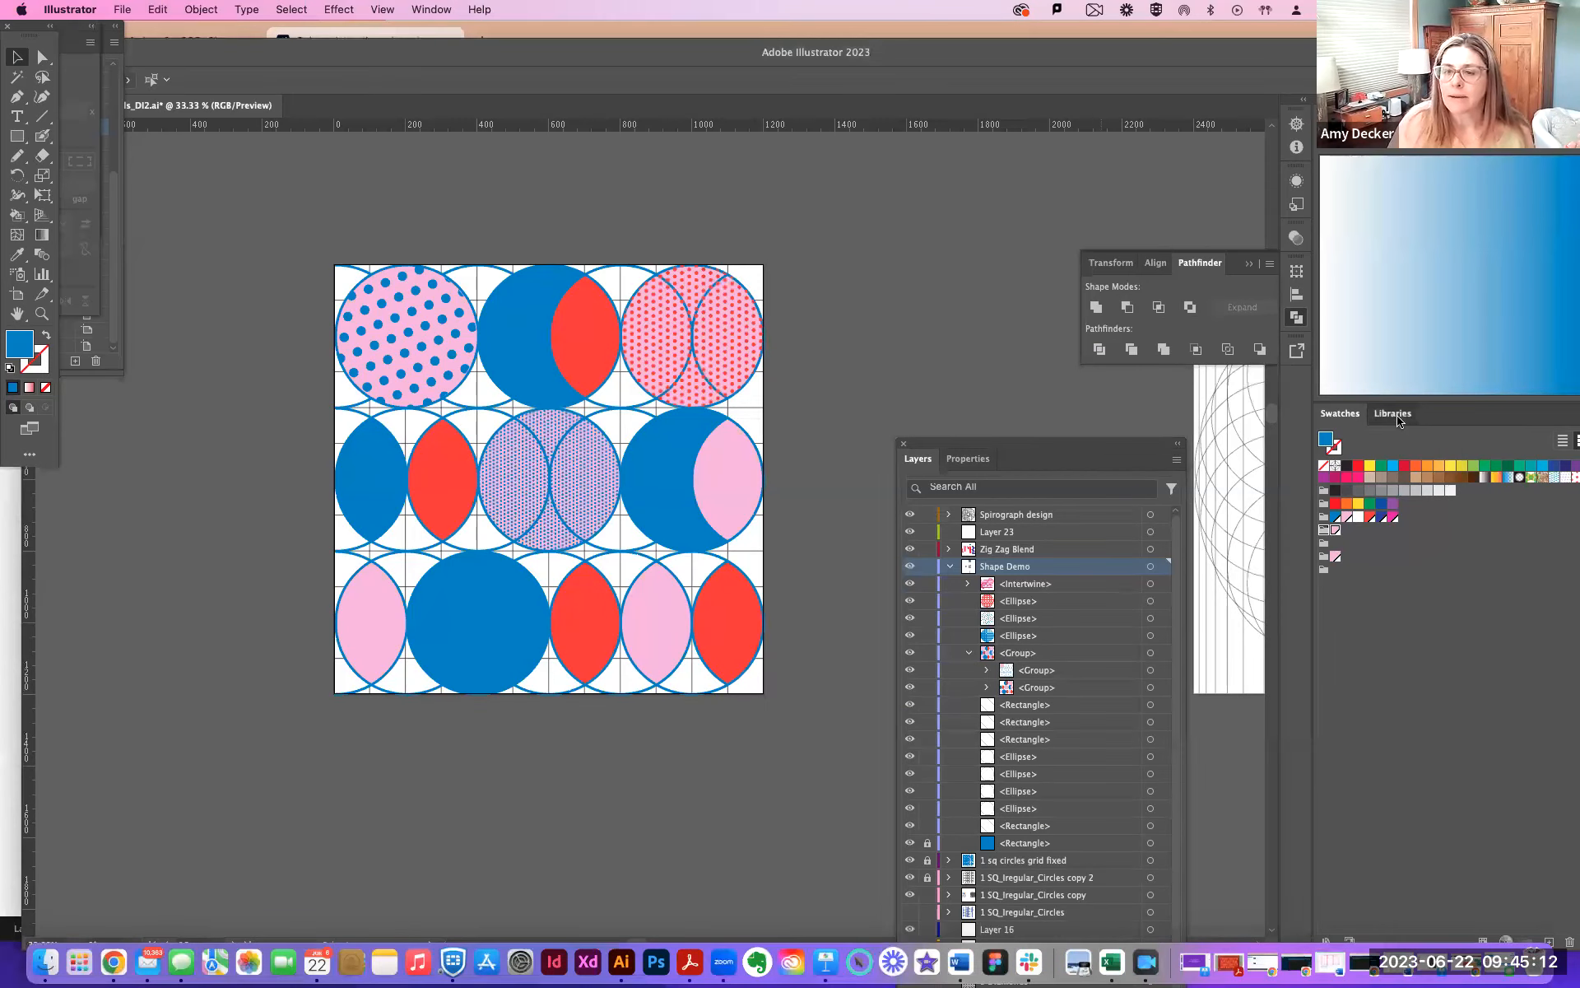
{"action": "left_click", "coordinate": [1394, 414]}
{"action": "mouse_move", "coordinate": [1428, 51]}
{"action": "left_mouse_down"}
{"action": "mouse_move", "coordinate": [1349, 37]}
{"action": "mouse_move", "coordinate": [1403, 35]}
{"action": "left_mouse_up"}
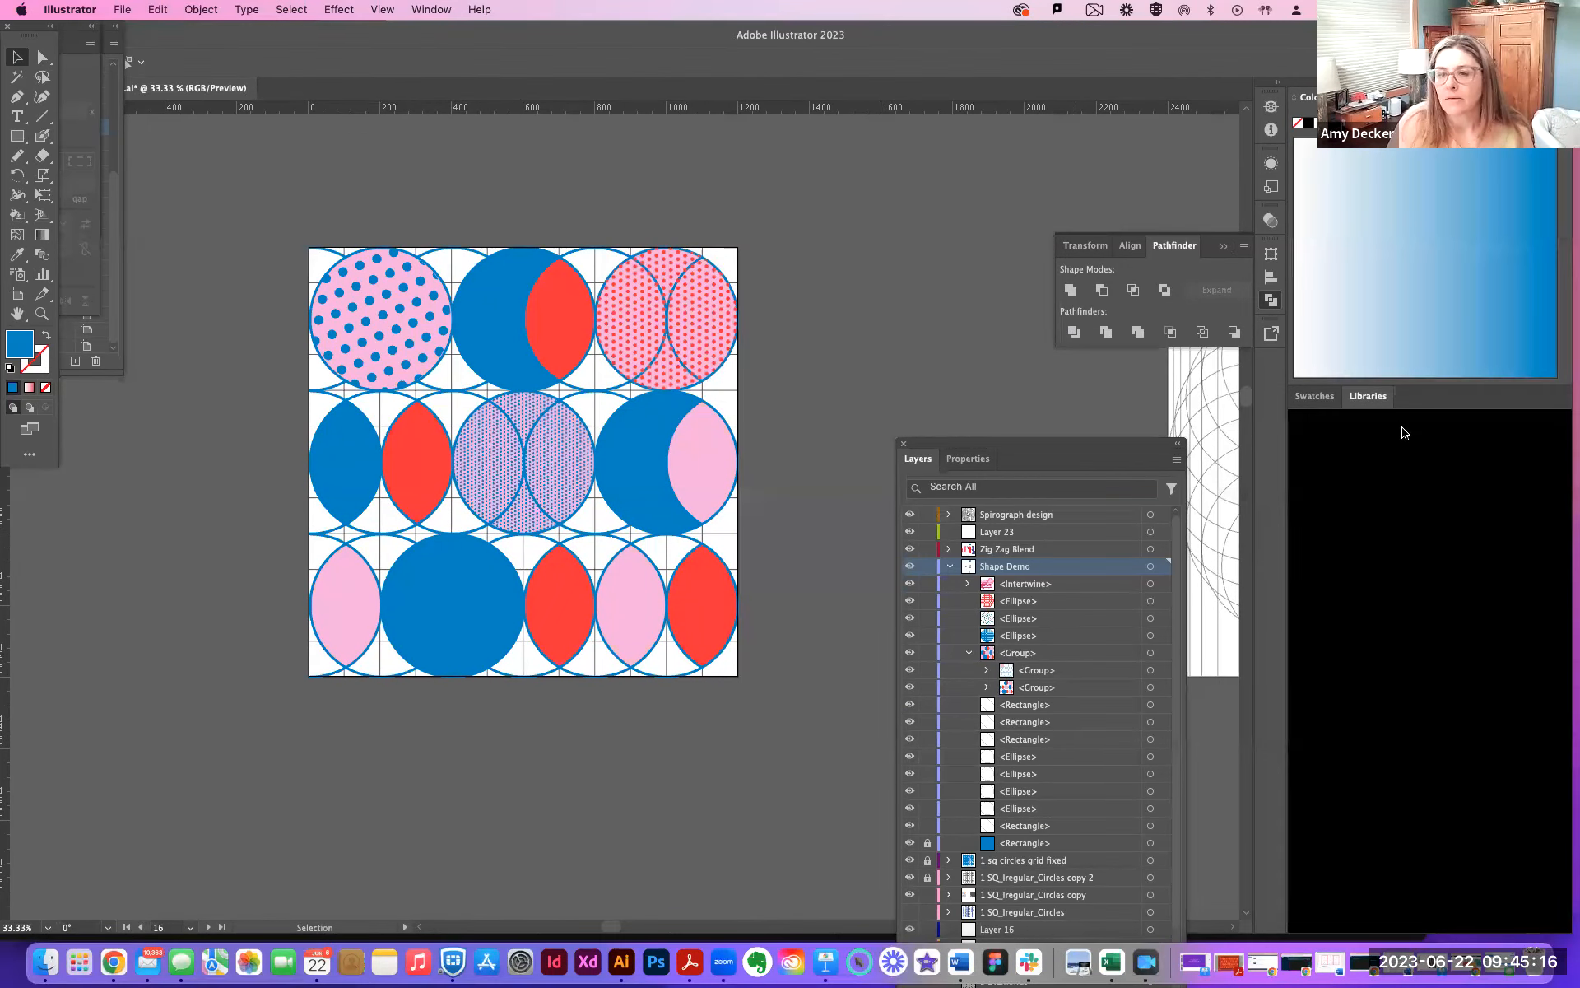
{"action": "left_click", "coordinate": [1374, 400]}
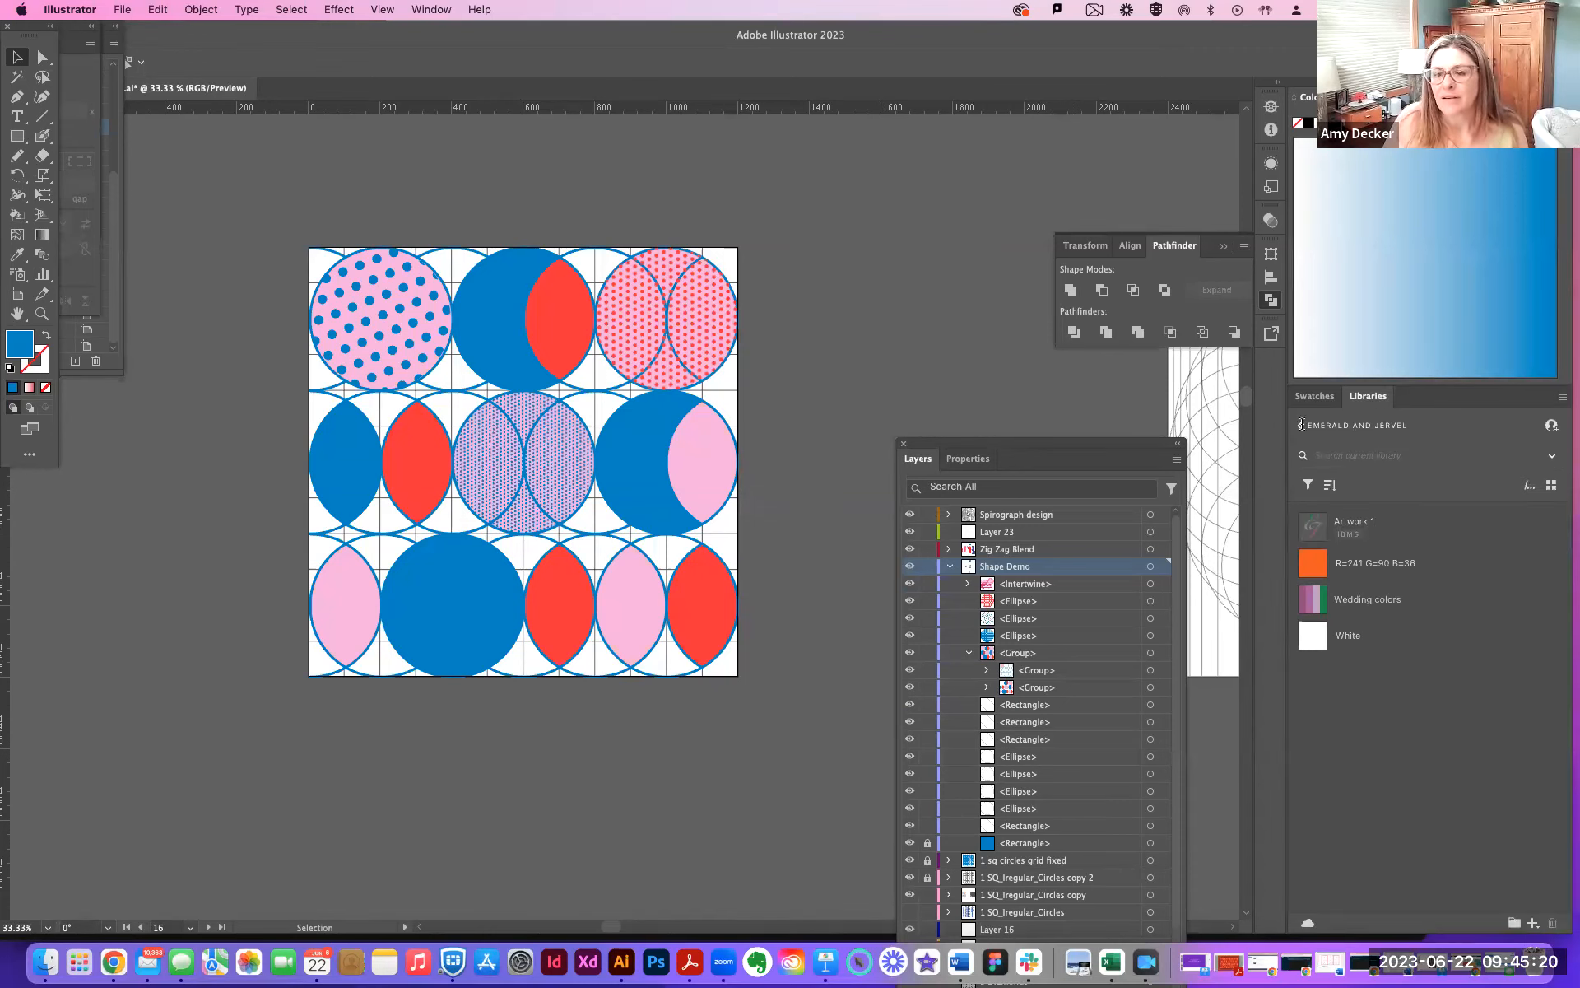
{"action": "left_click", "coordinate": [1302, 424]}
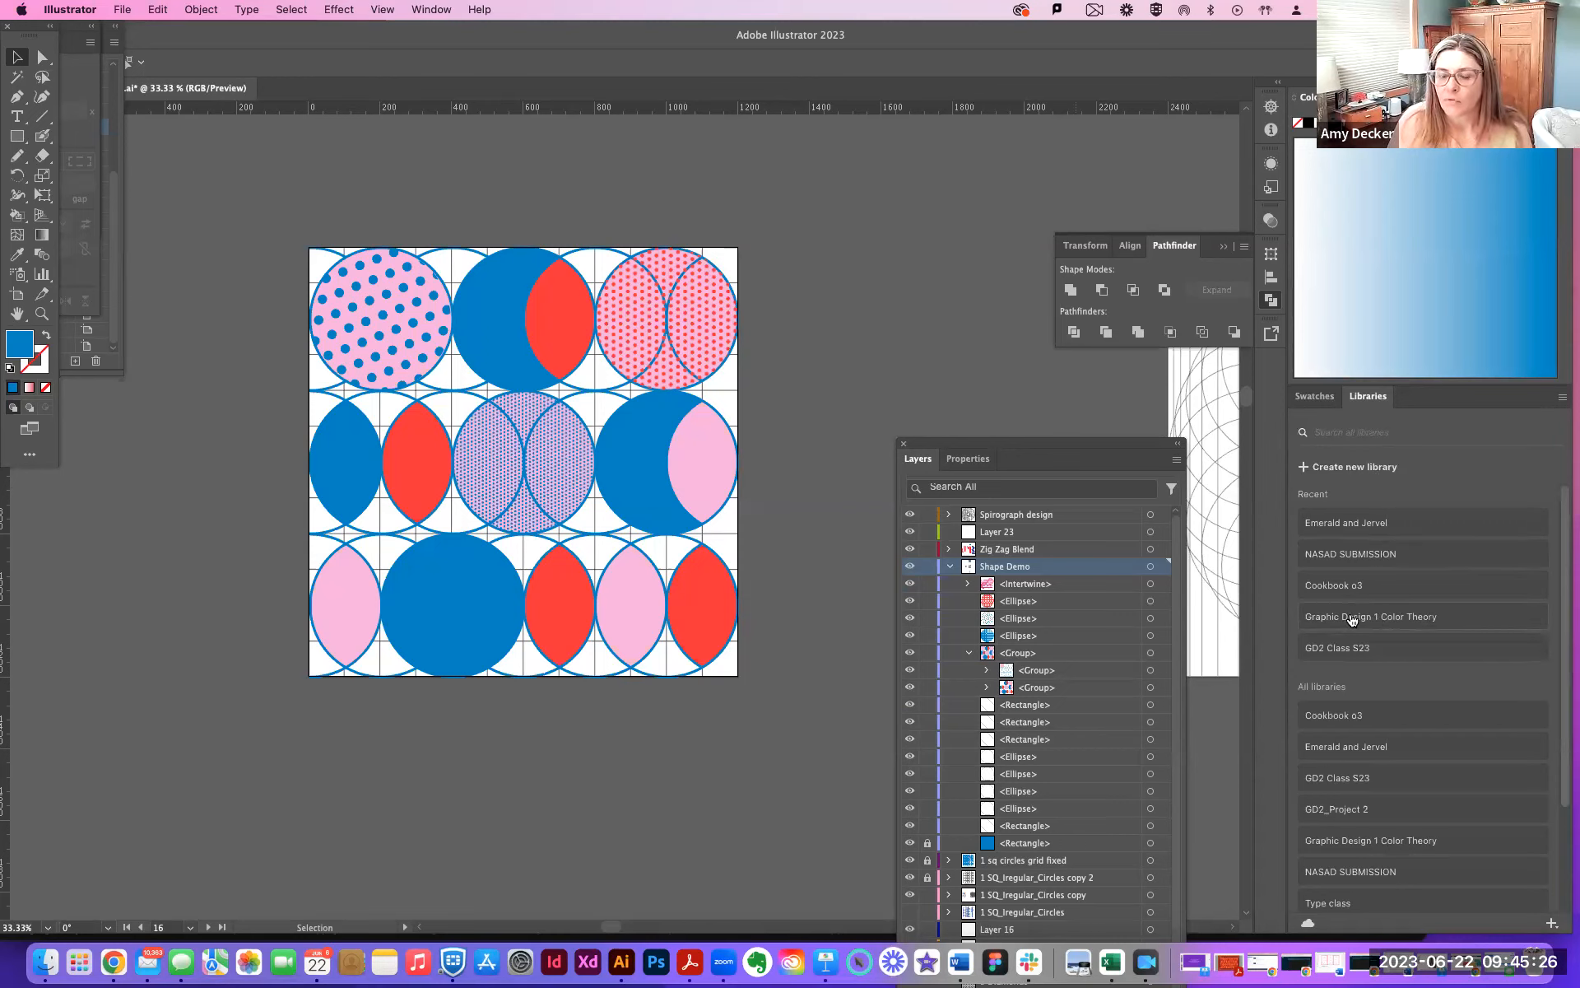
{"action": "left_click", "coordinate": [1312, 463]}
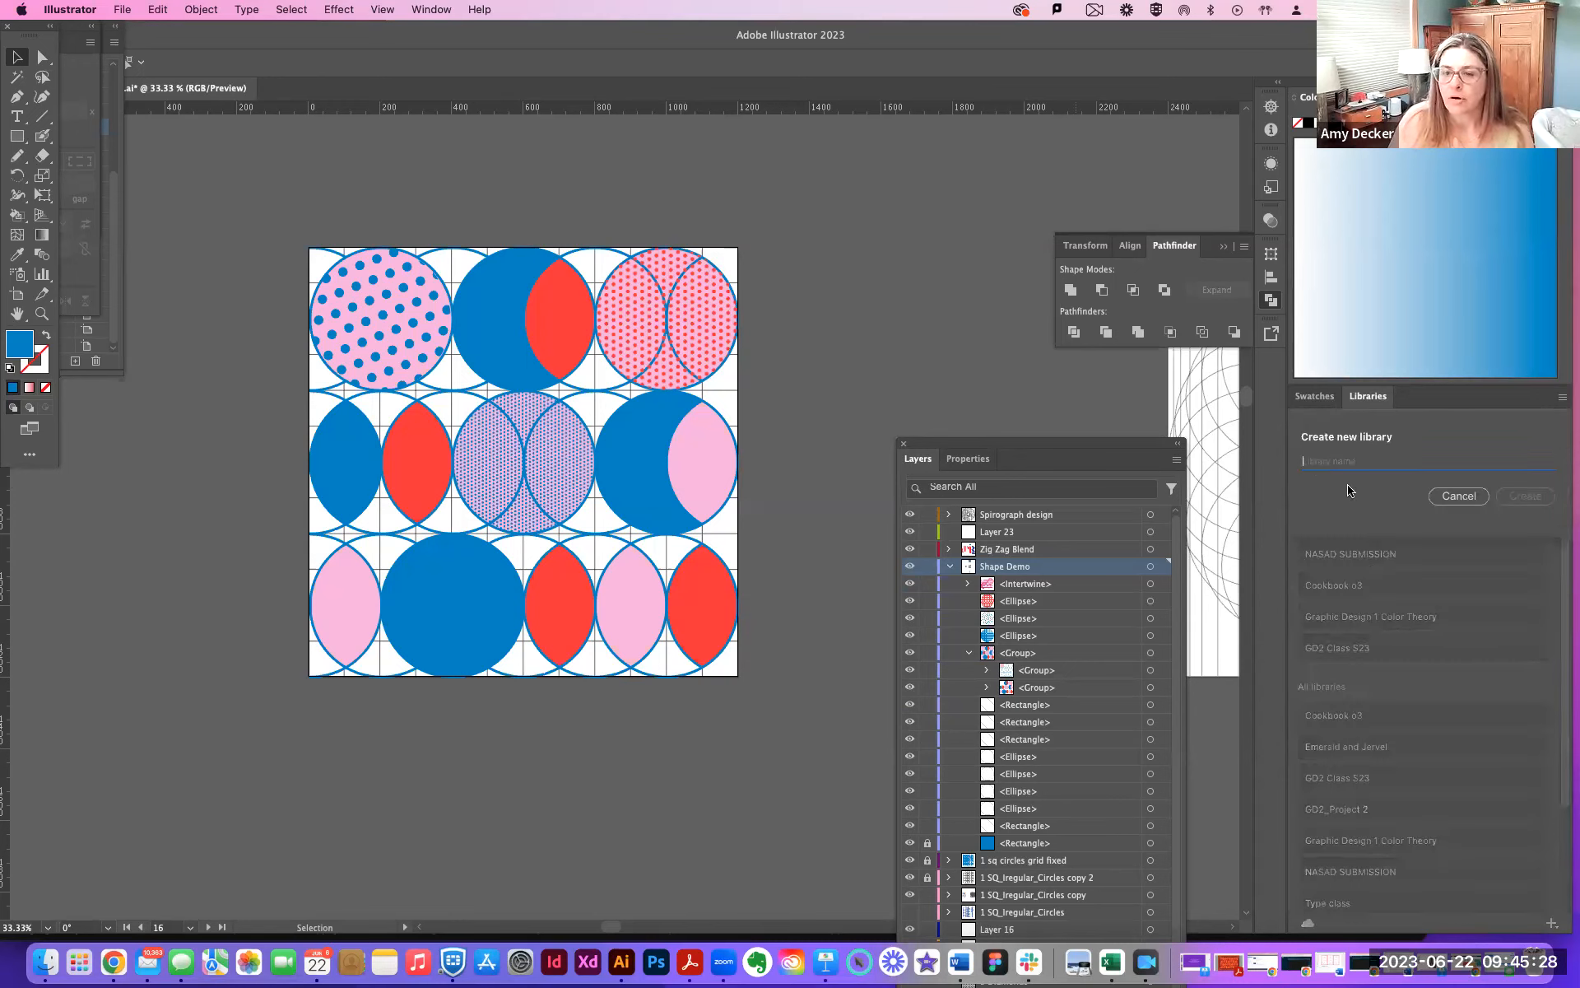
{"action": "type", "text": "Digital Illustration"}
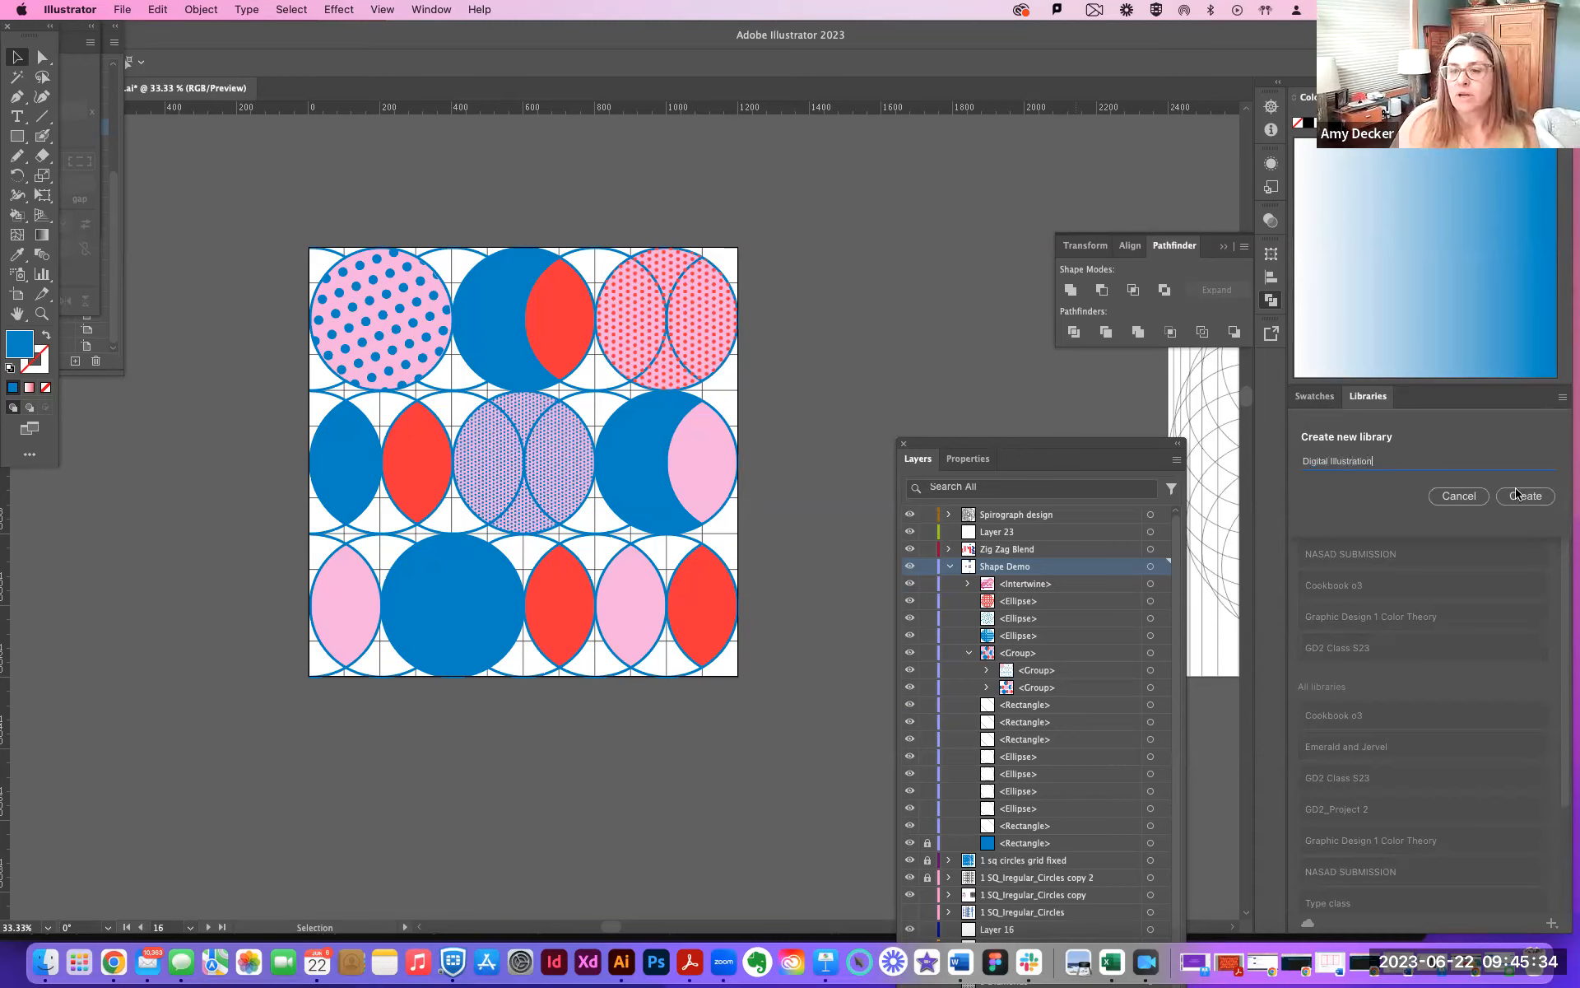
{"action": "left_click", "coordinate": [1521, 495]}
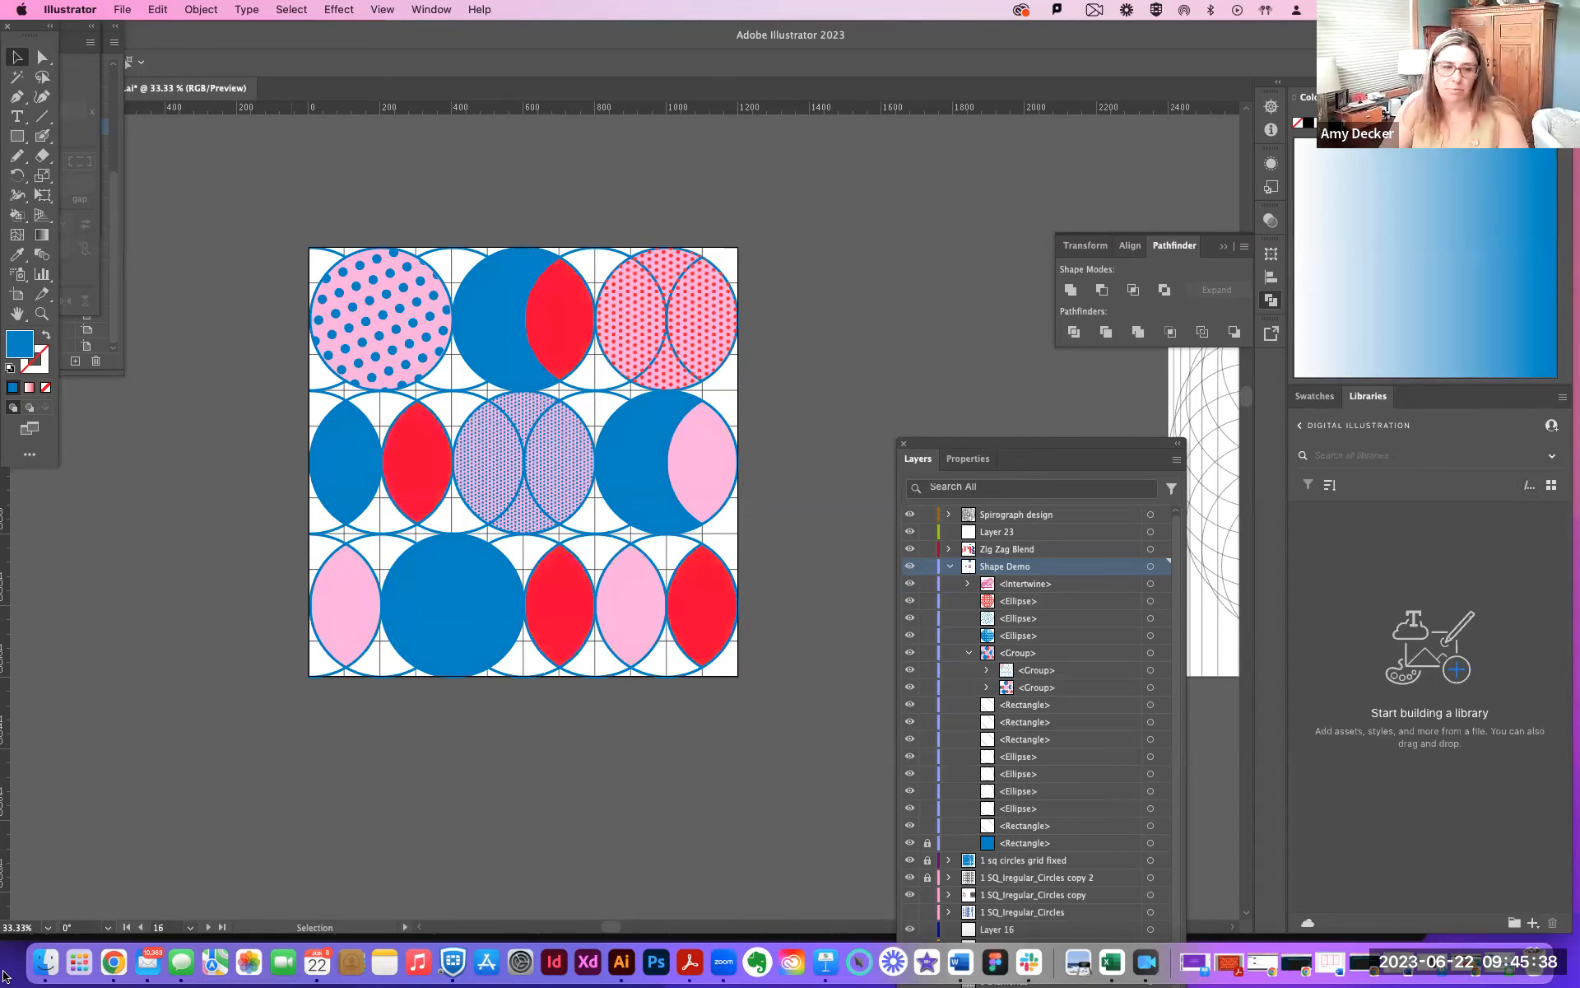
Return to Adobe Color, view the Blue Teal Monochromatic theme's details, and add the navy, blue and orange theme to the NASAD SUBMISSION library
{"action": "left_click", "coordinate": [122, 960]}
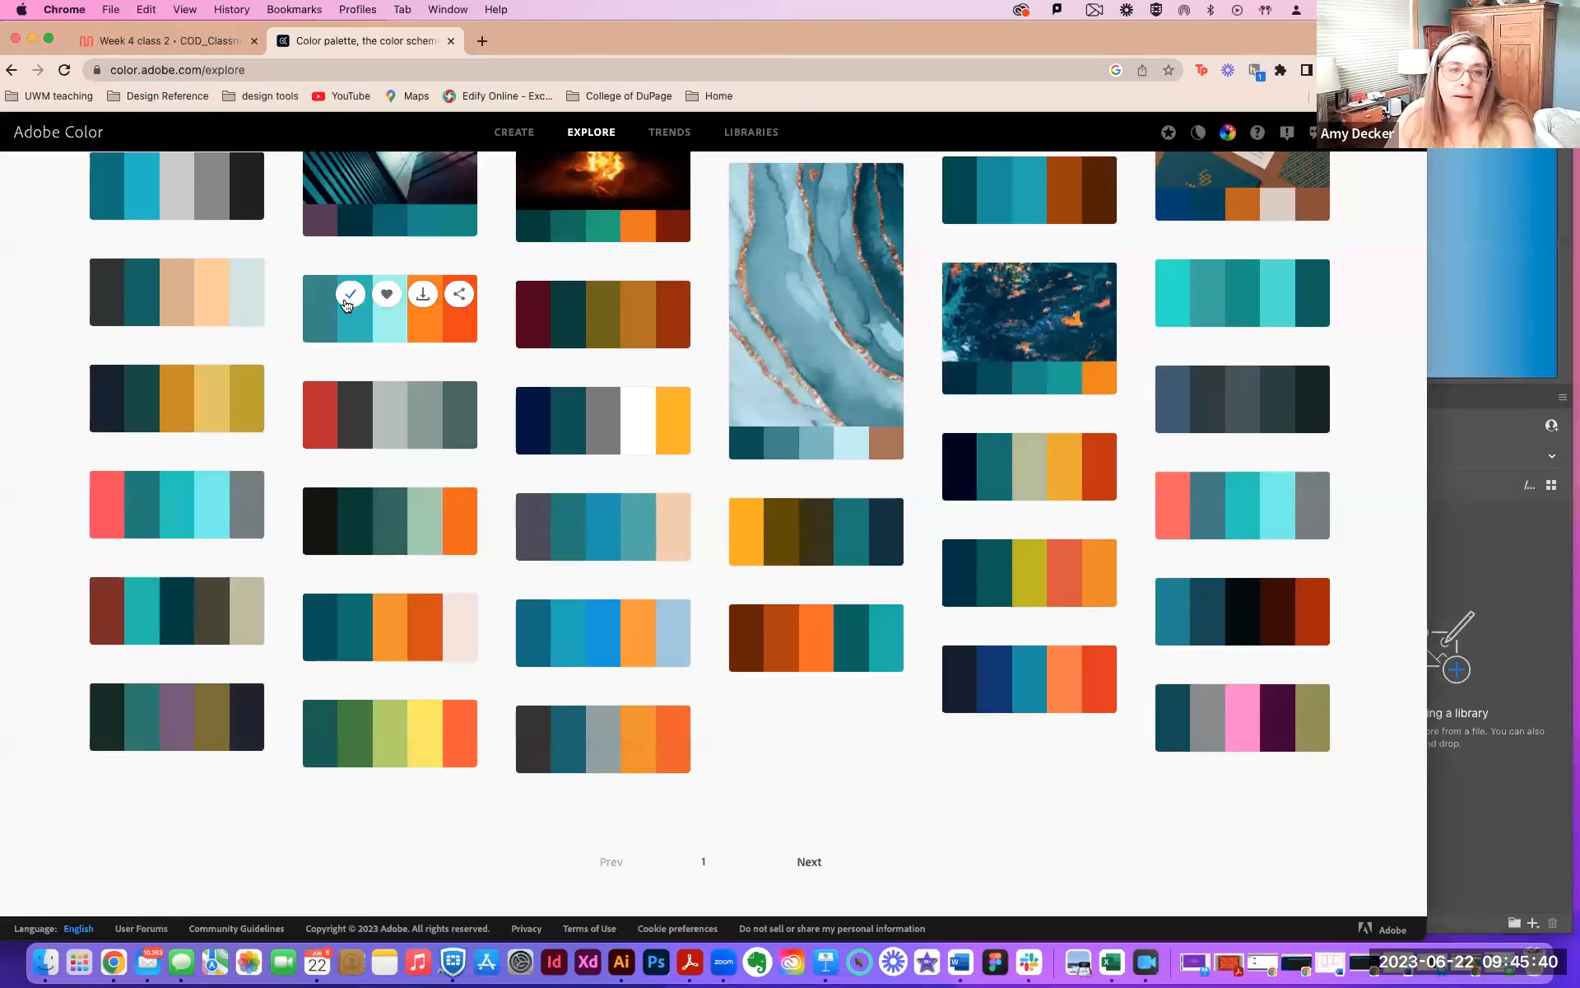
{"action": "left_click", "coordinate": [350, 296]}
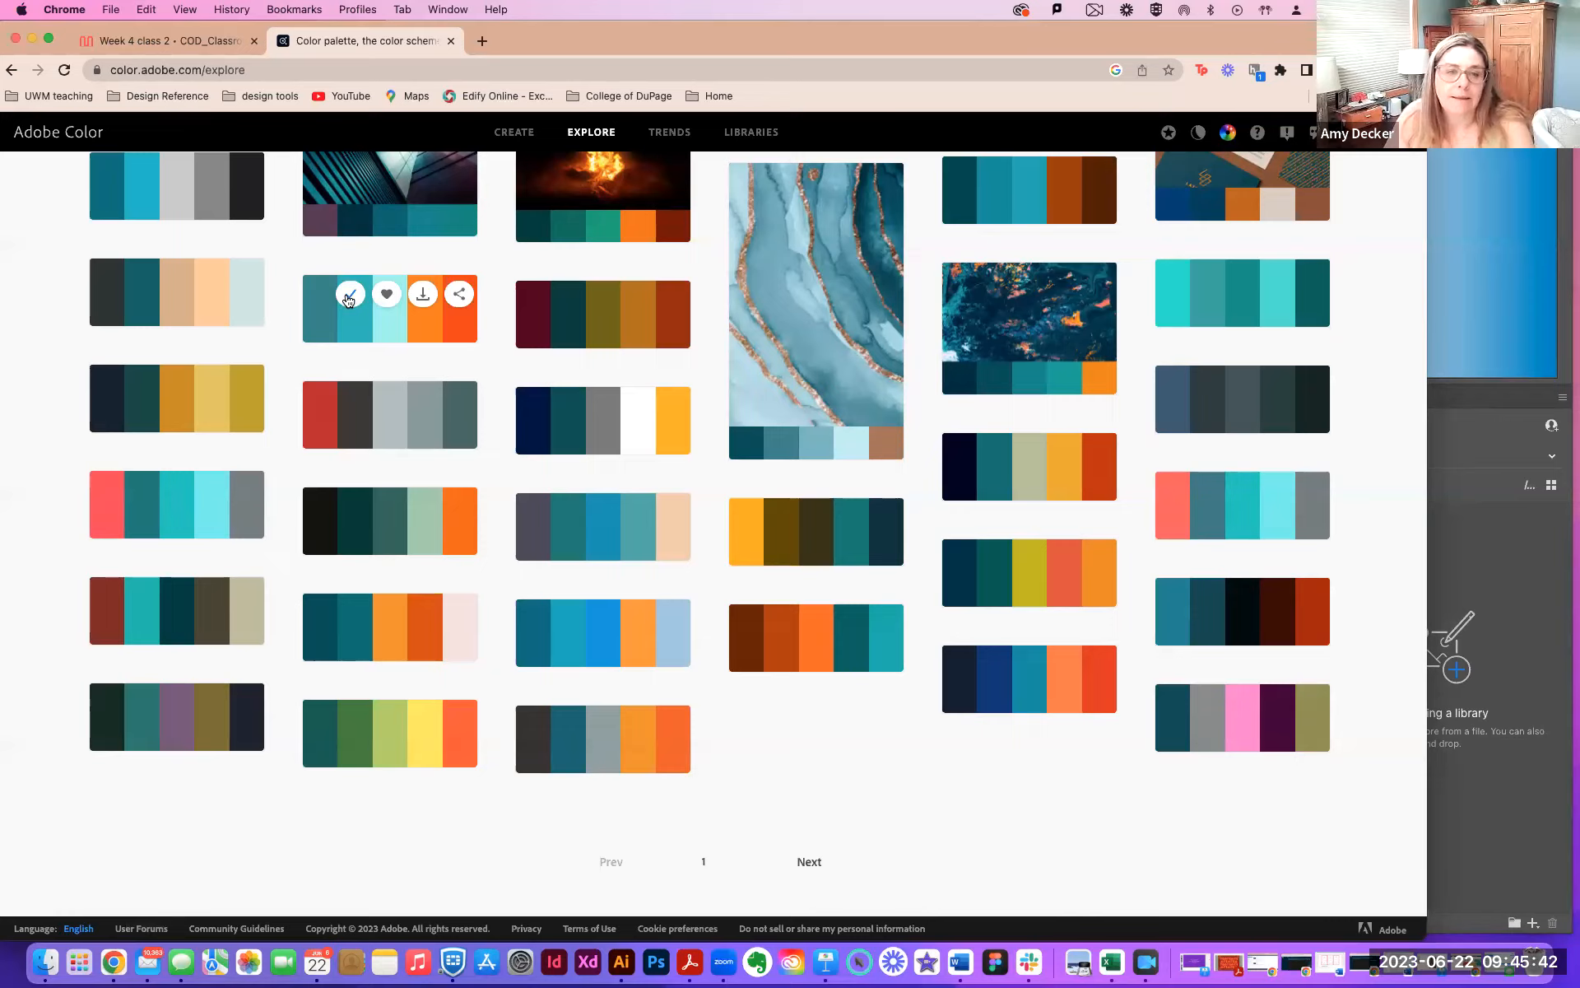
{"action": "left_click", "coordinate": [349, 300]}
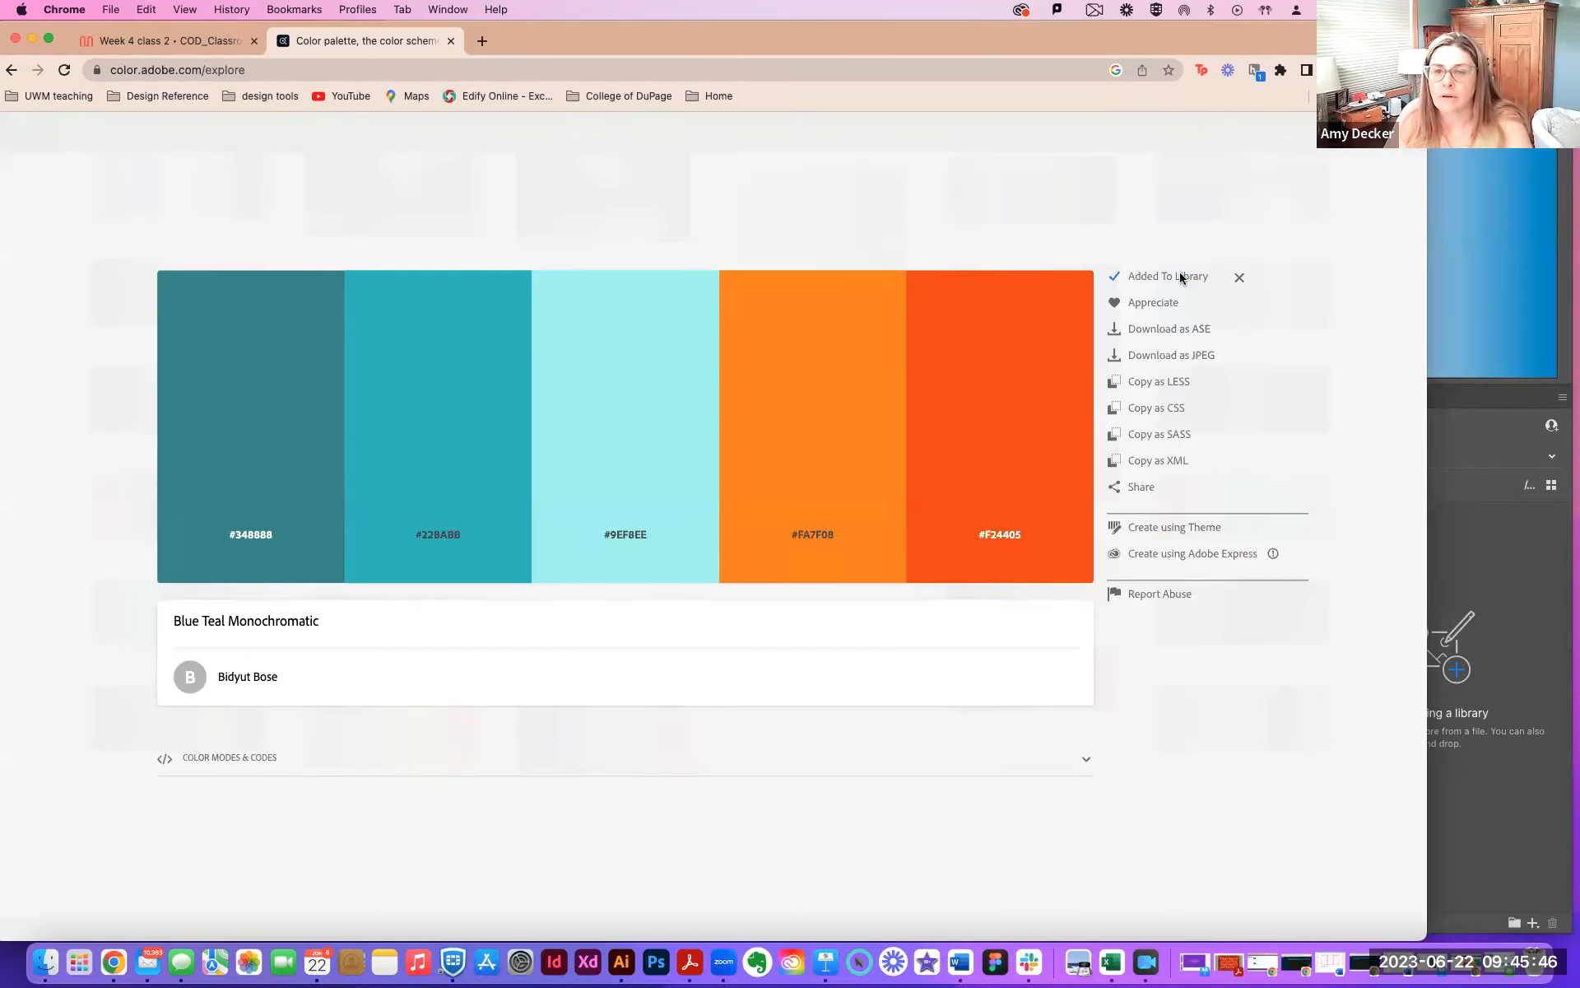
{"action": "left_click", "coordinate": [1238, 277]}
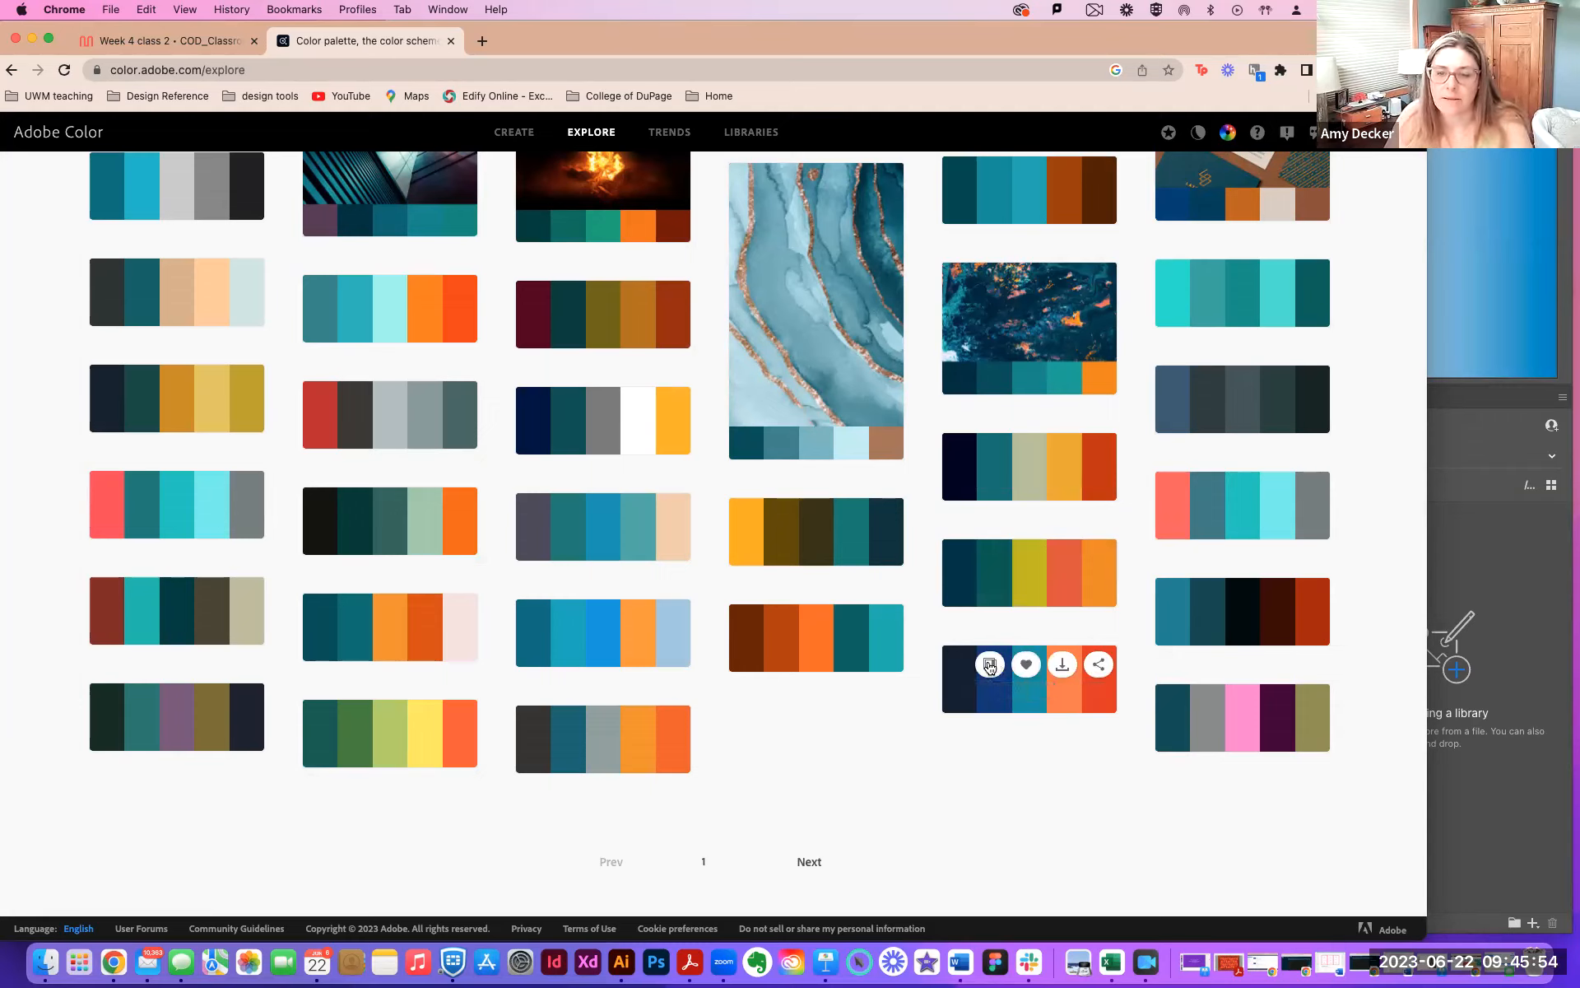
{"action": "left_click", "coordinate": [990, 665]}
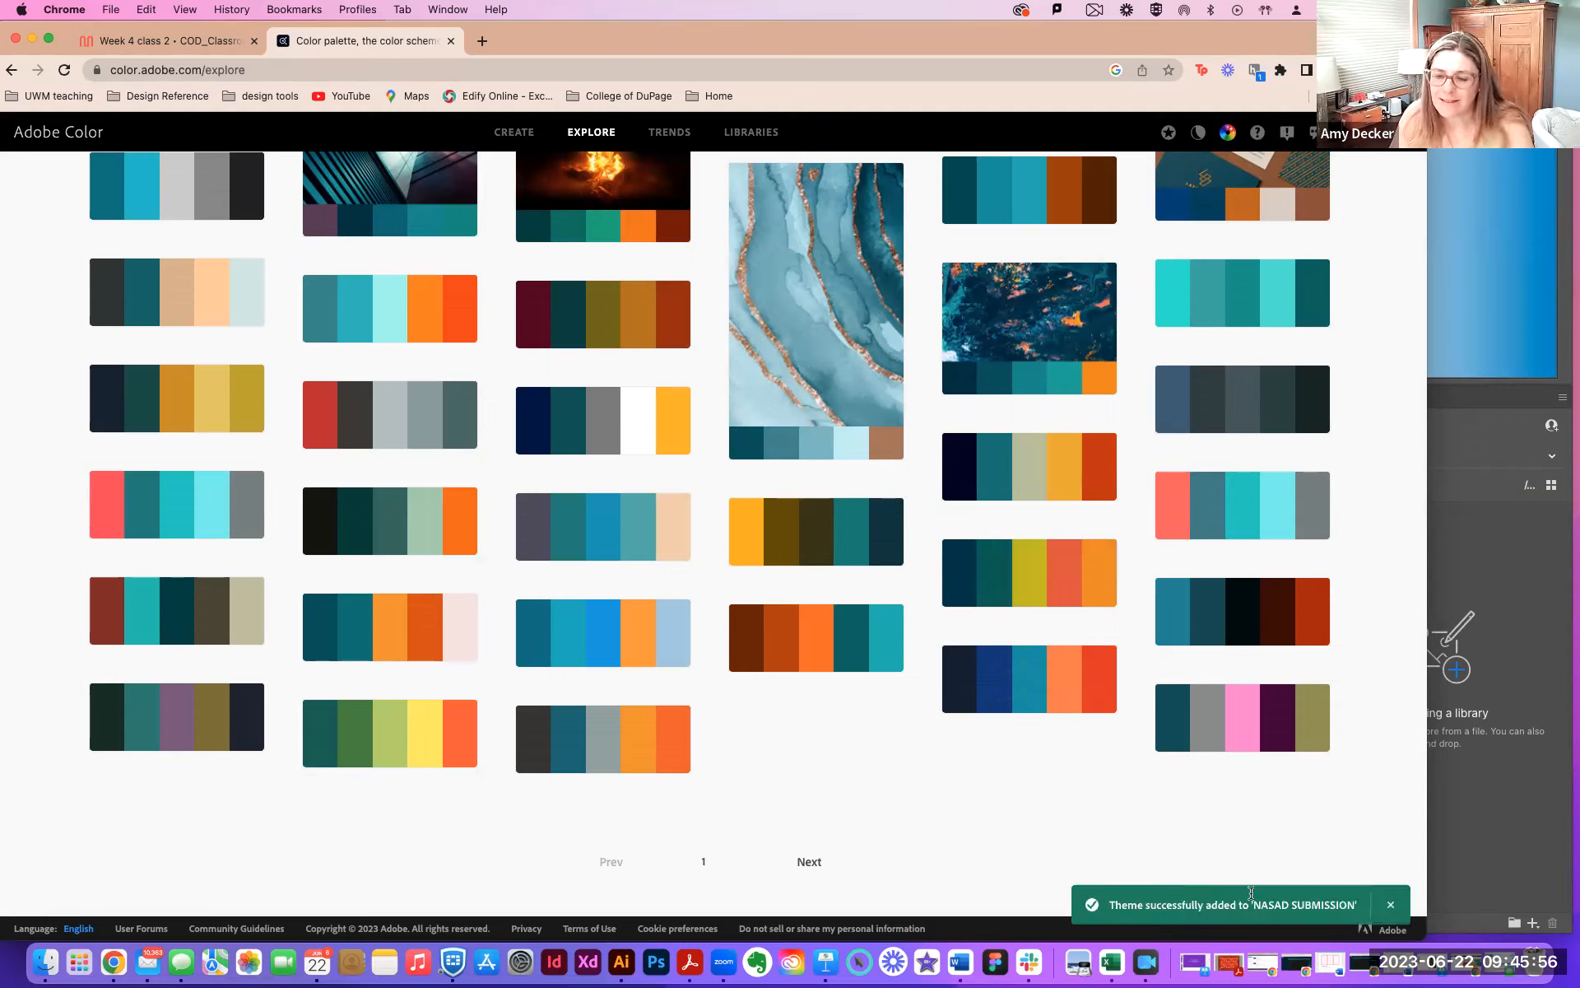
In Illustrator, open the NASAD SUBMISSION library and add its Blue Teal Monochromatic and Water & Rust themes to the swatches
{"action": "left_click", "coordinate": [1488, 436]}
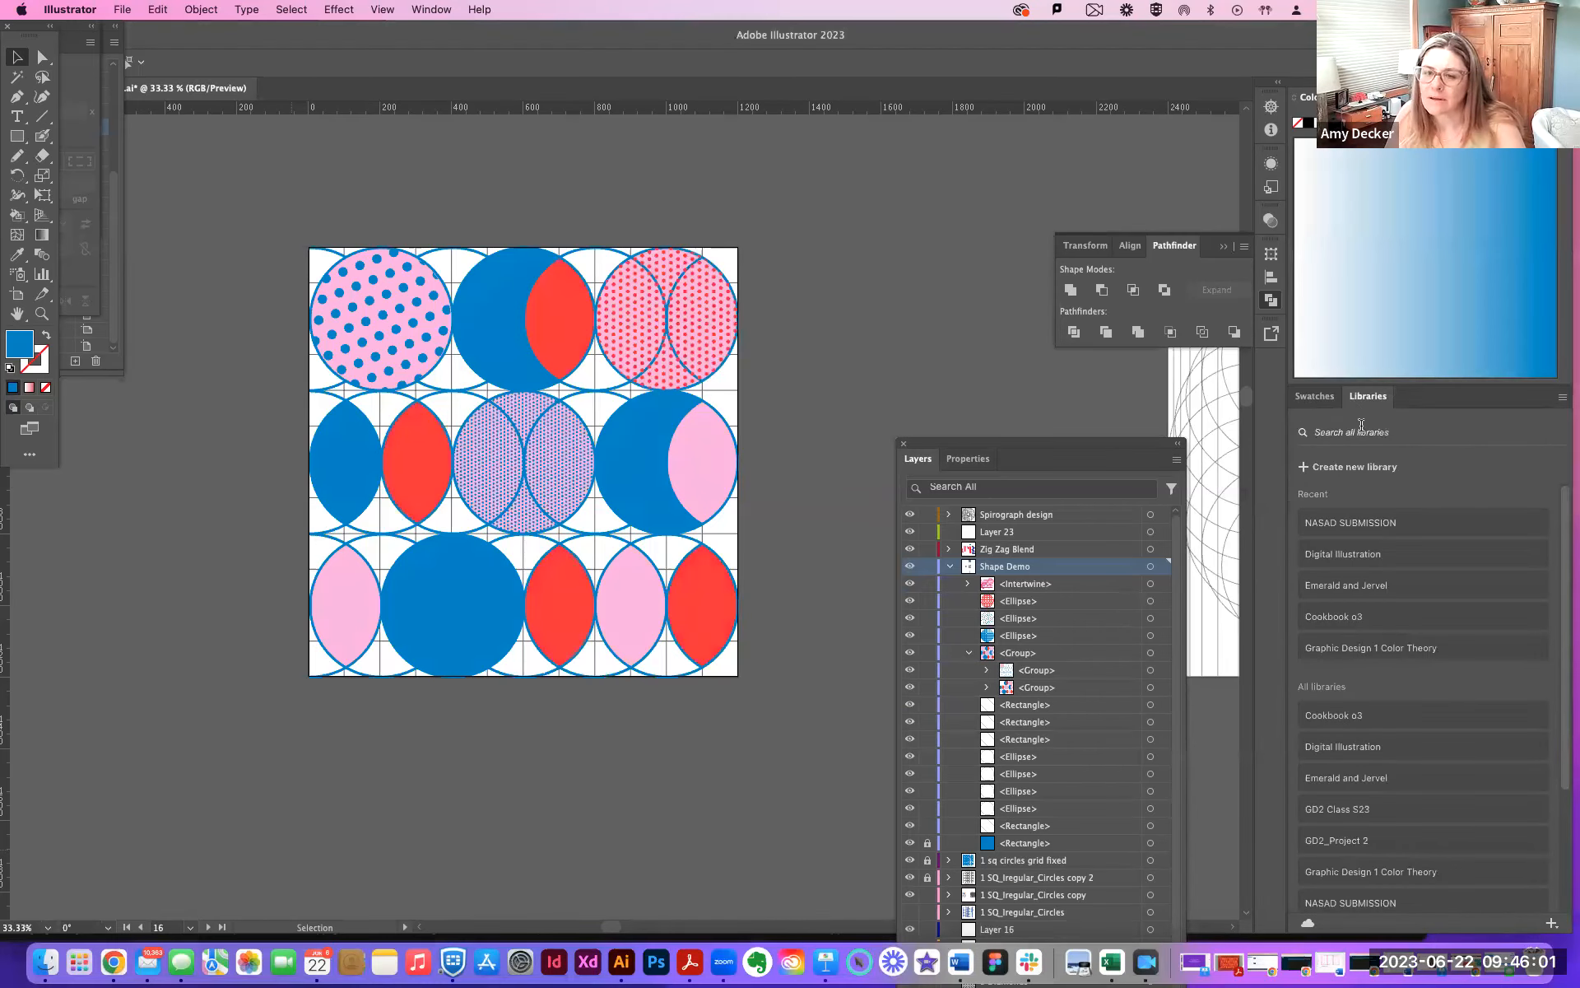
{"action": "left_click", "coordinate": [1353, 525]}
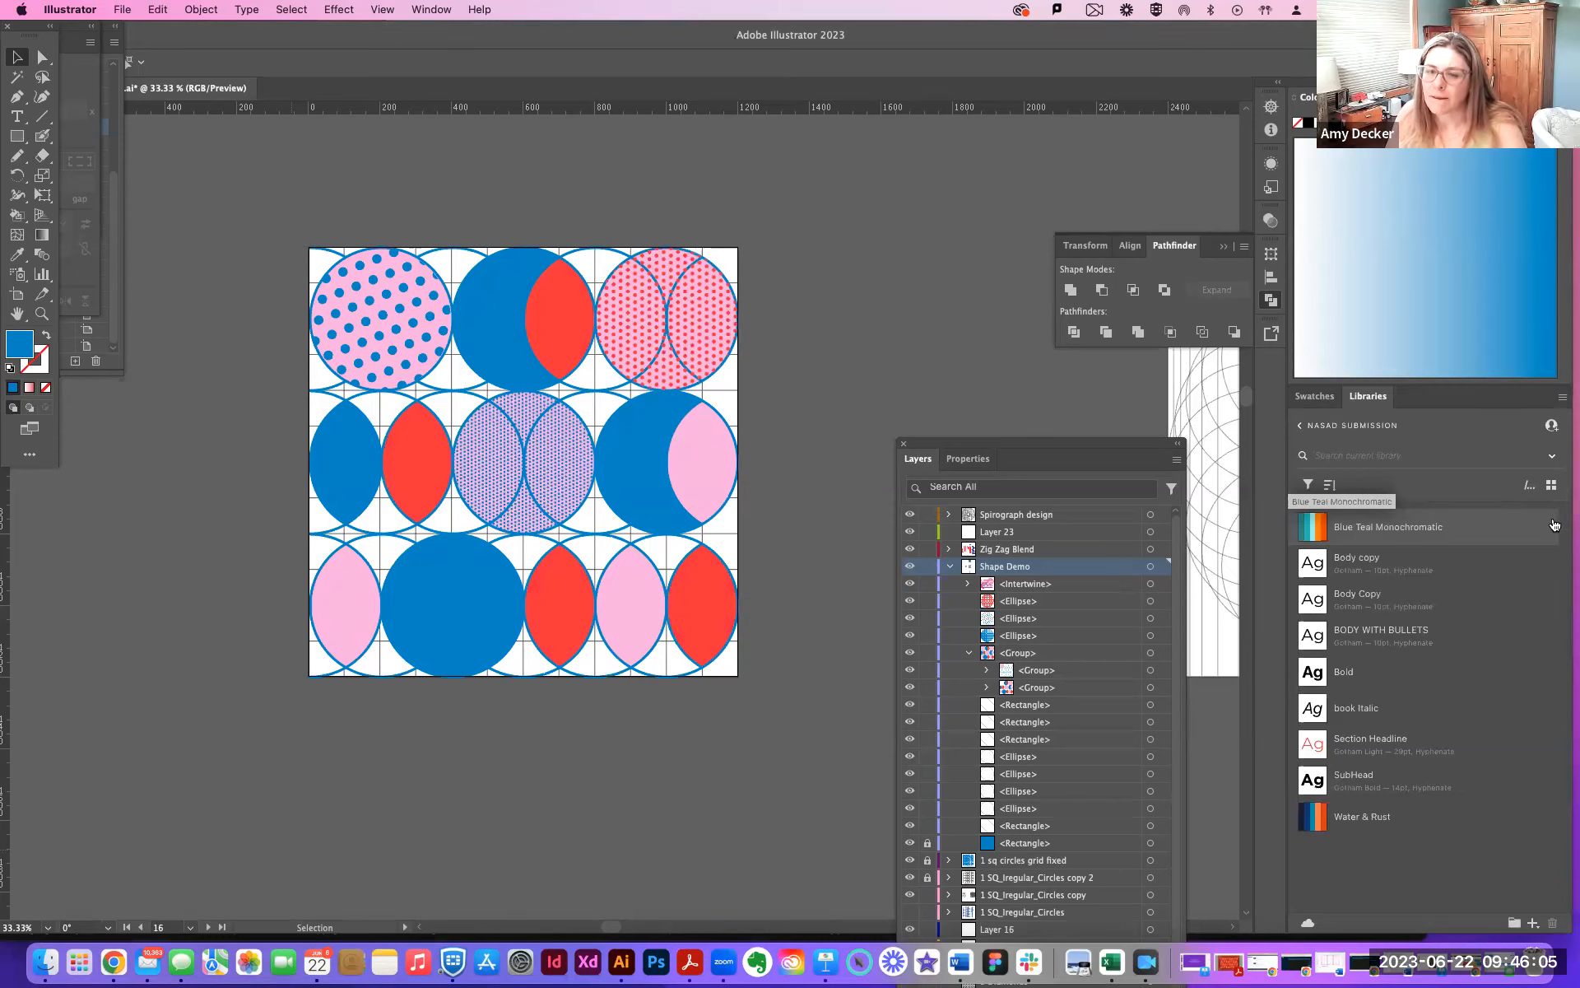
{"action": "mouse_move", "coordinate": [1321, 525]}
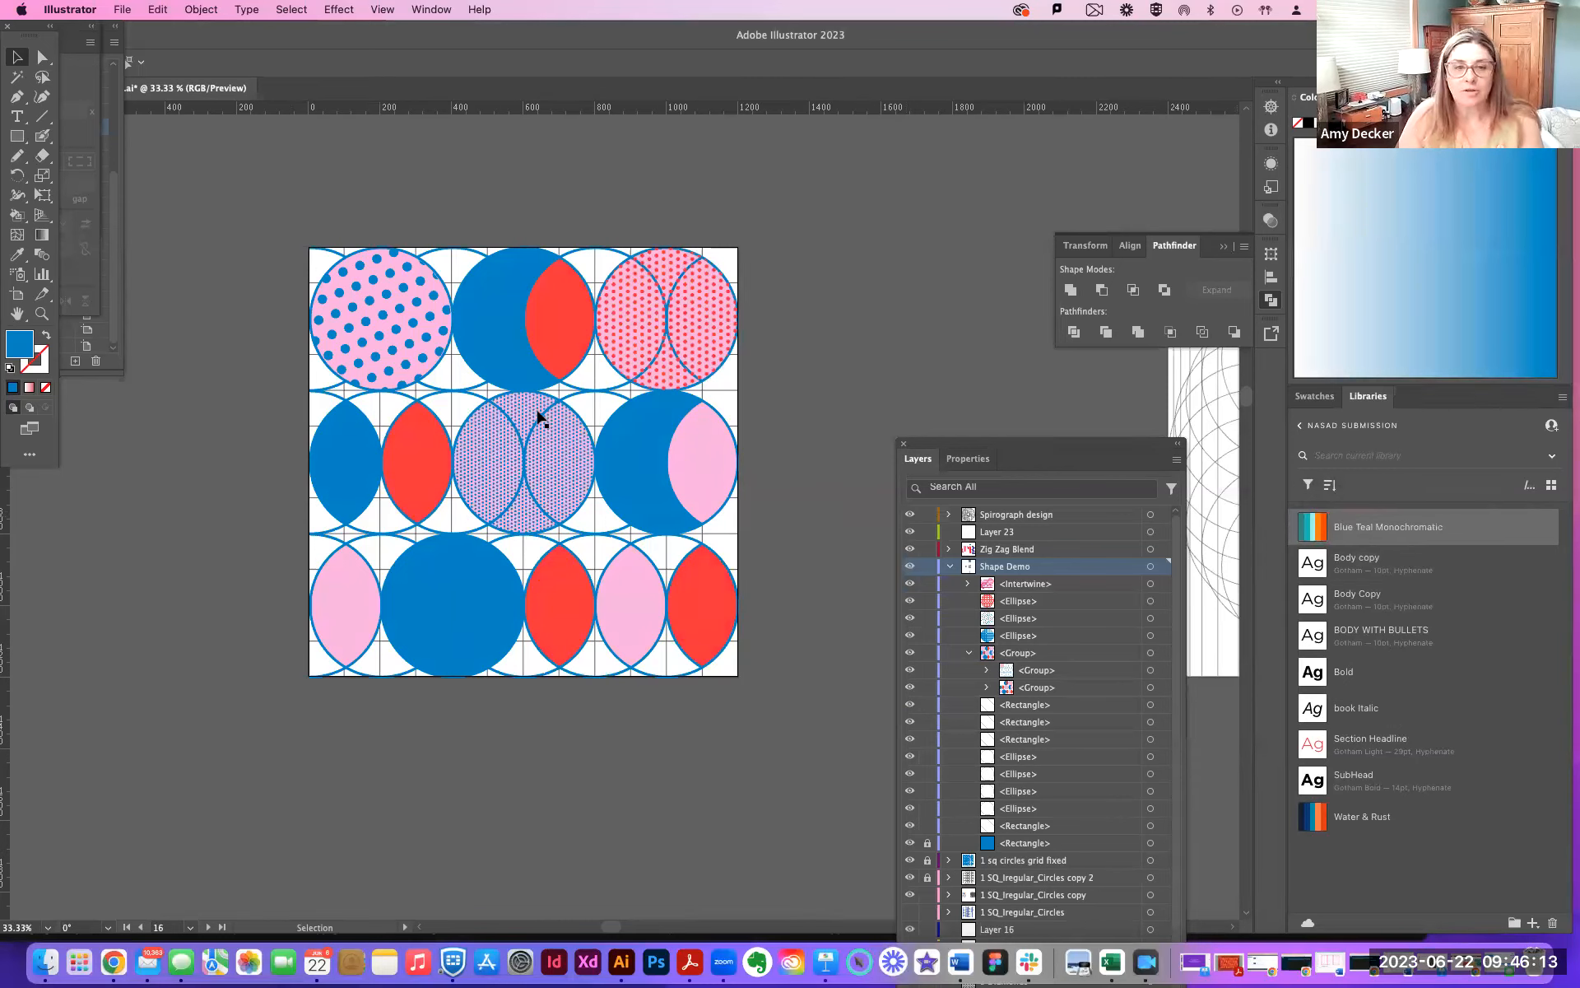
{"action": "right_click", "coordinate": [1322, 530]}
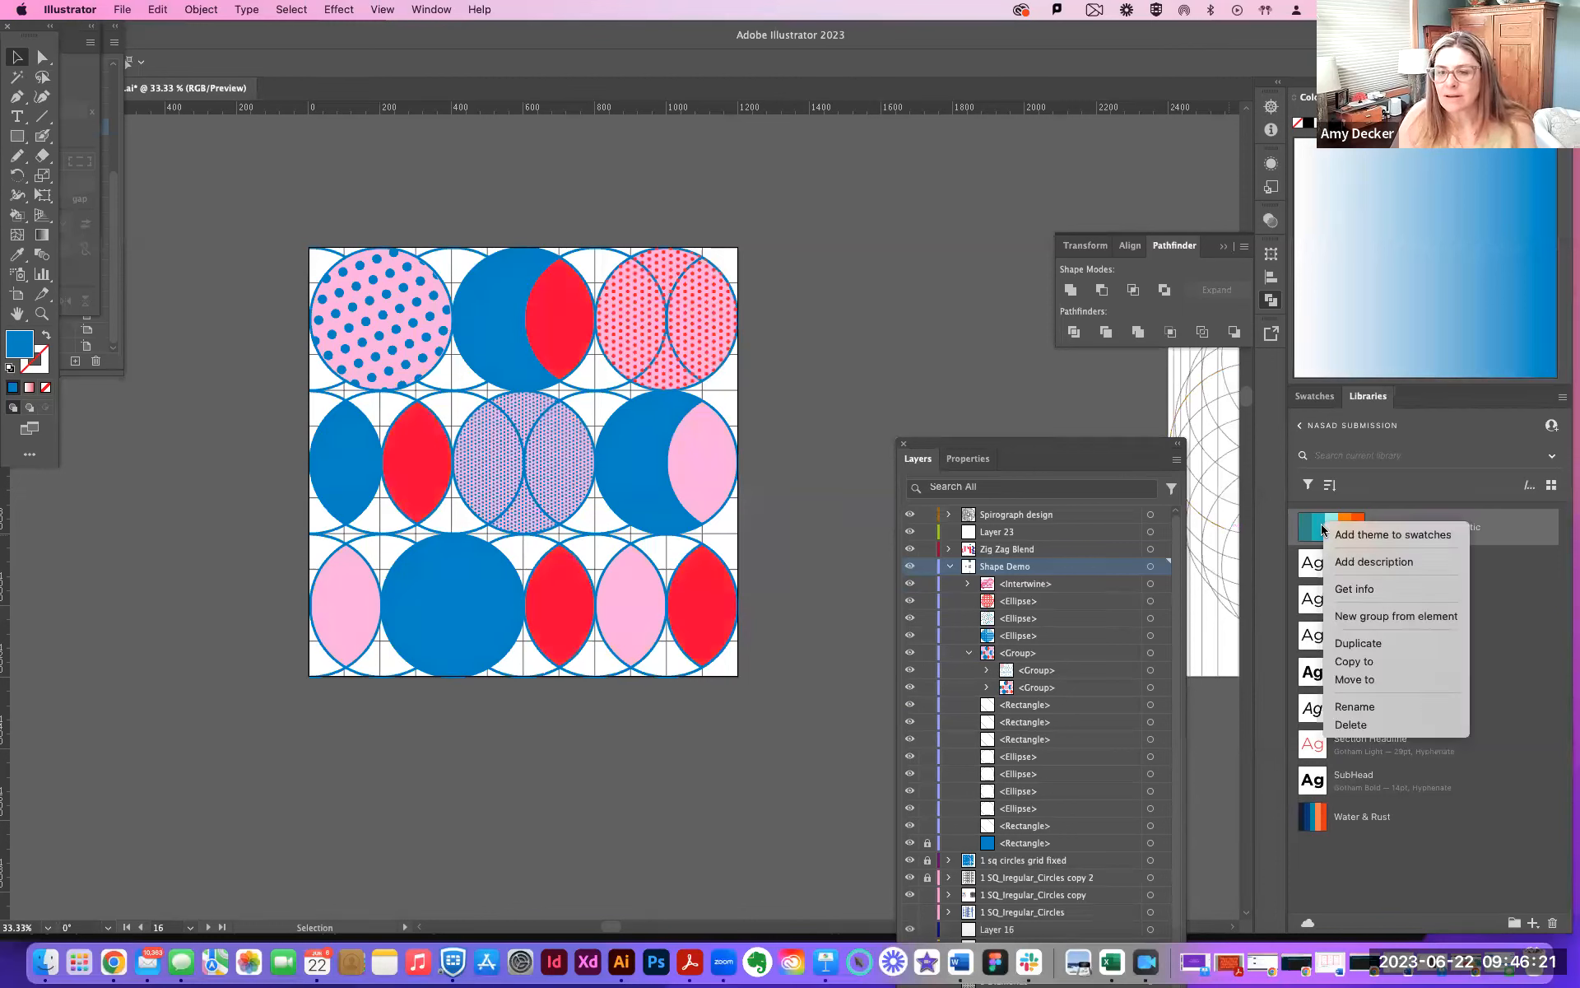
{"action": "left_click", "coordinate": [1370, 537]}
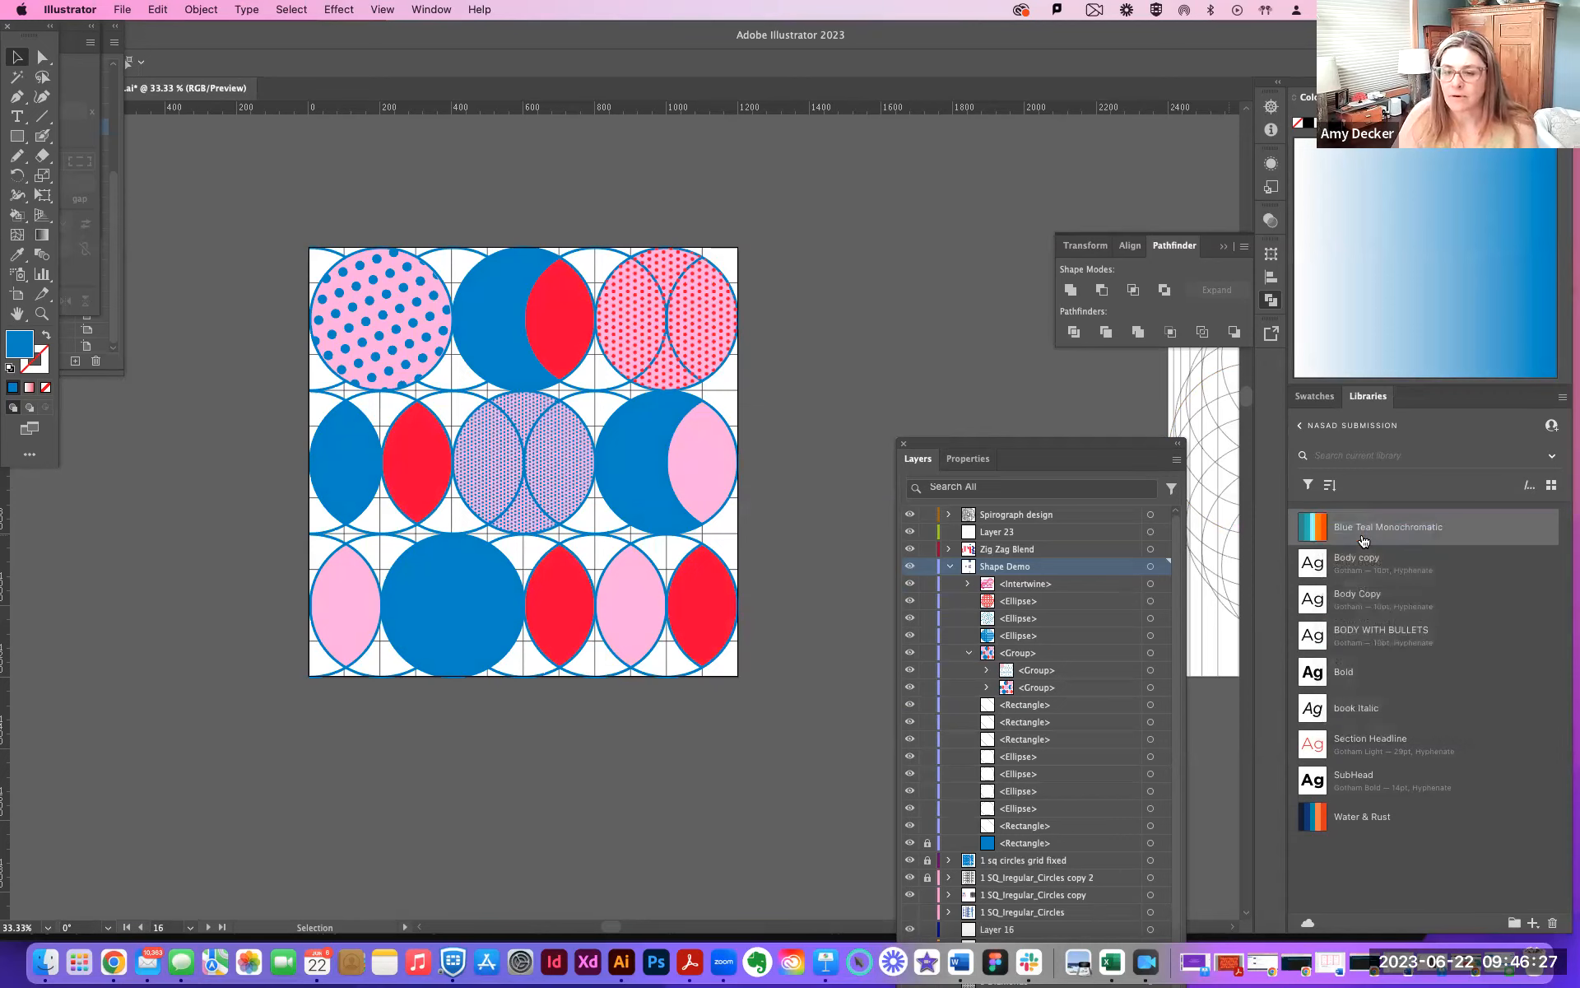
{"action": "right_click", "coordinate": [1313, 819]}
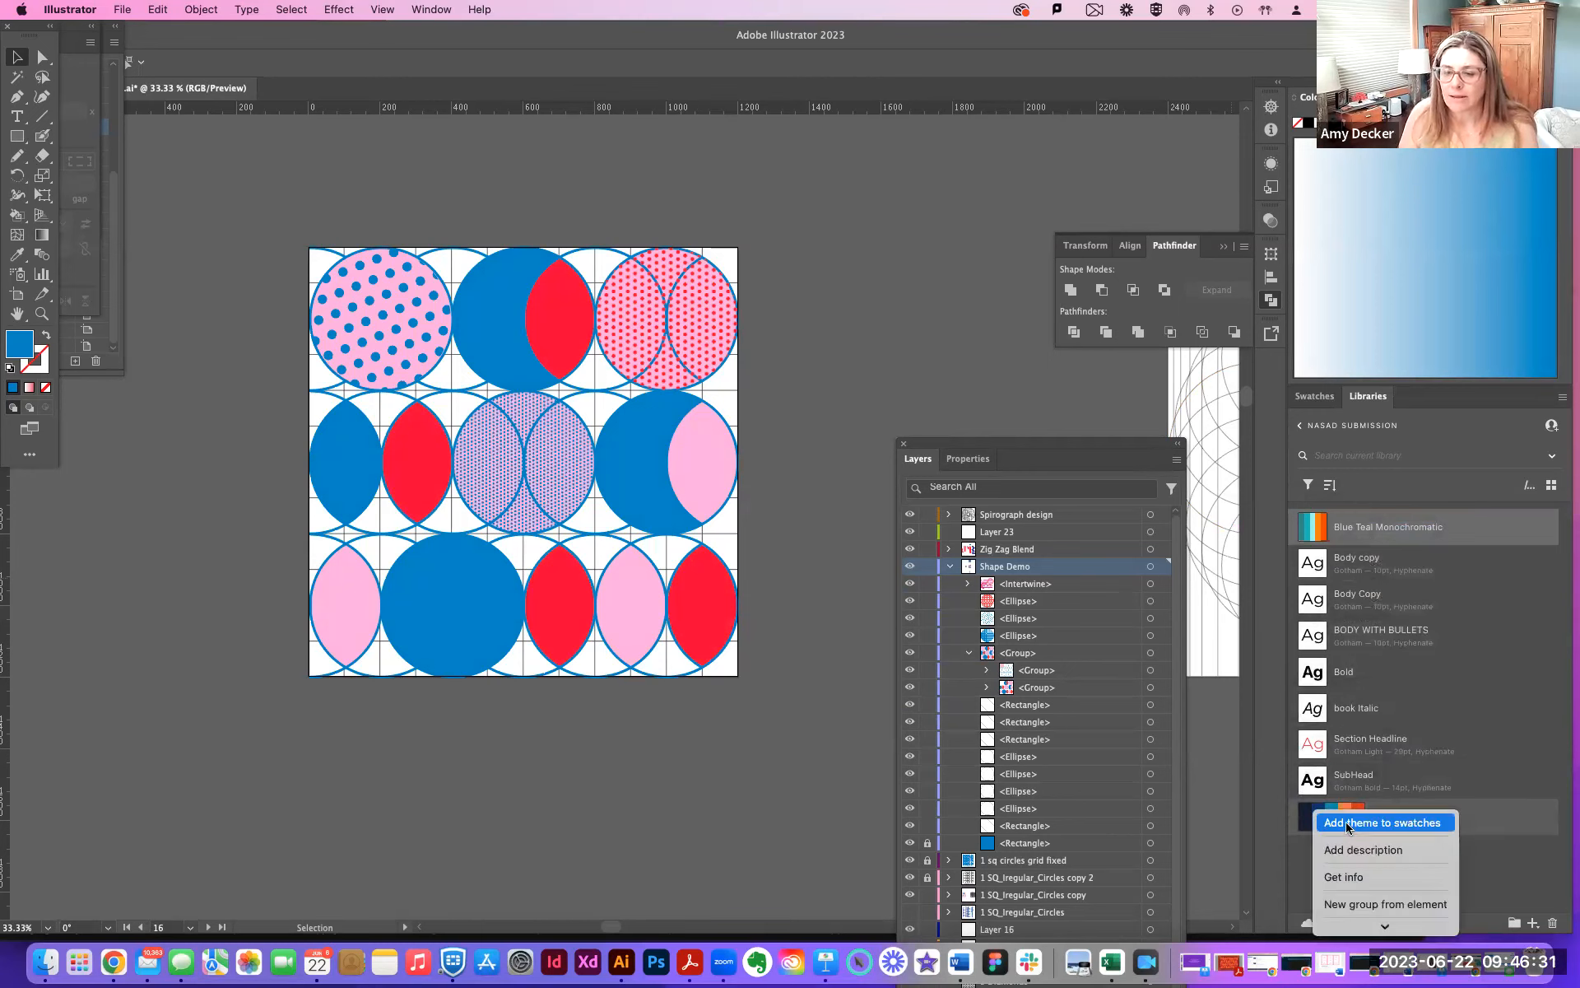
{"action": "left_click", "coordinate": [1348, 823]}
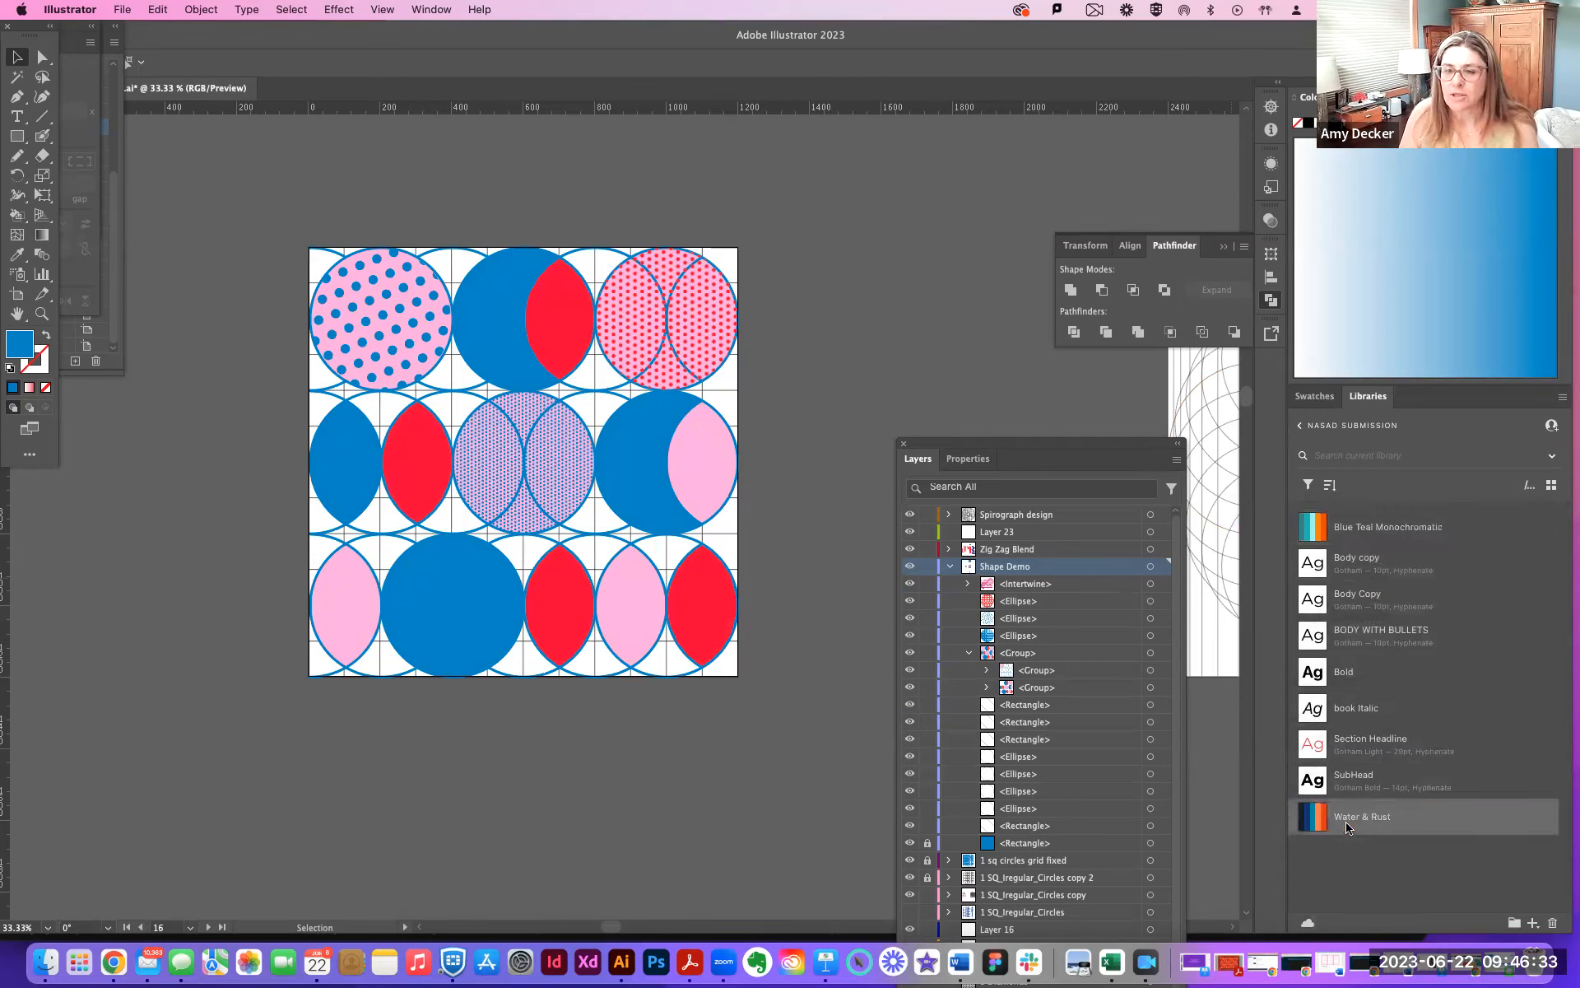
Show the document swatches and make the dark teal swatch (R=52 G=136 B=136) of the Blue Teal Monochromatic group a global color
{"action": "left_click", "coordinate": [1312, 396]}
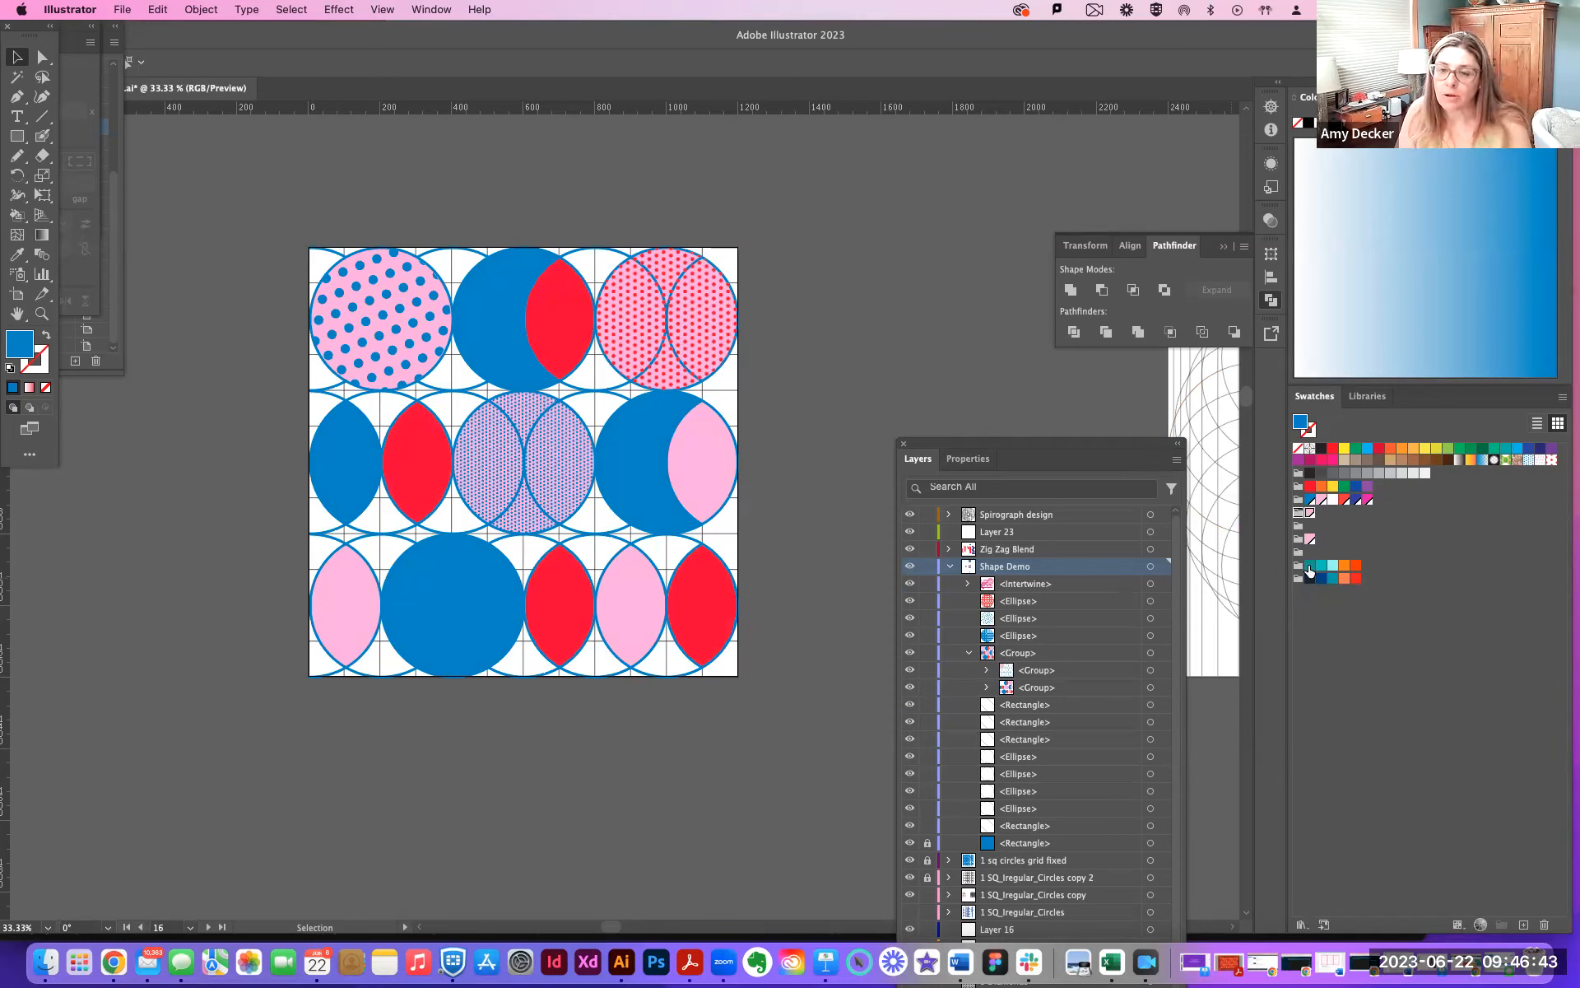
{"action": "left_click", "coordinate": [1311, 568]}
{"action": "double_click", "coordinate": [1310, 568]}
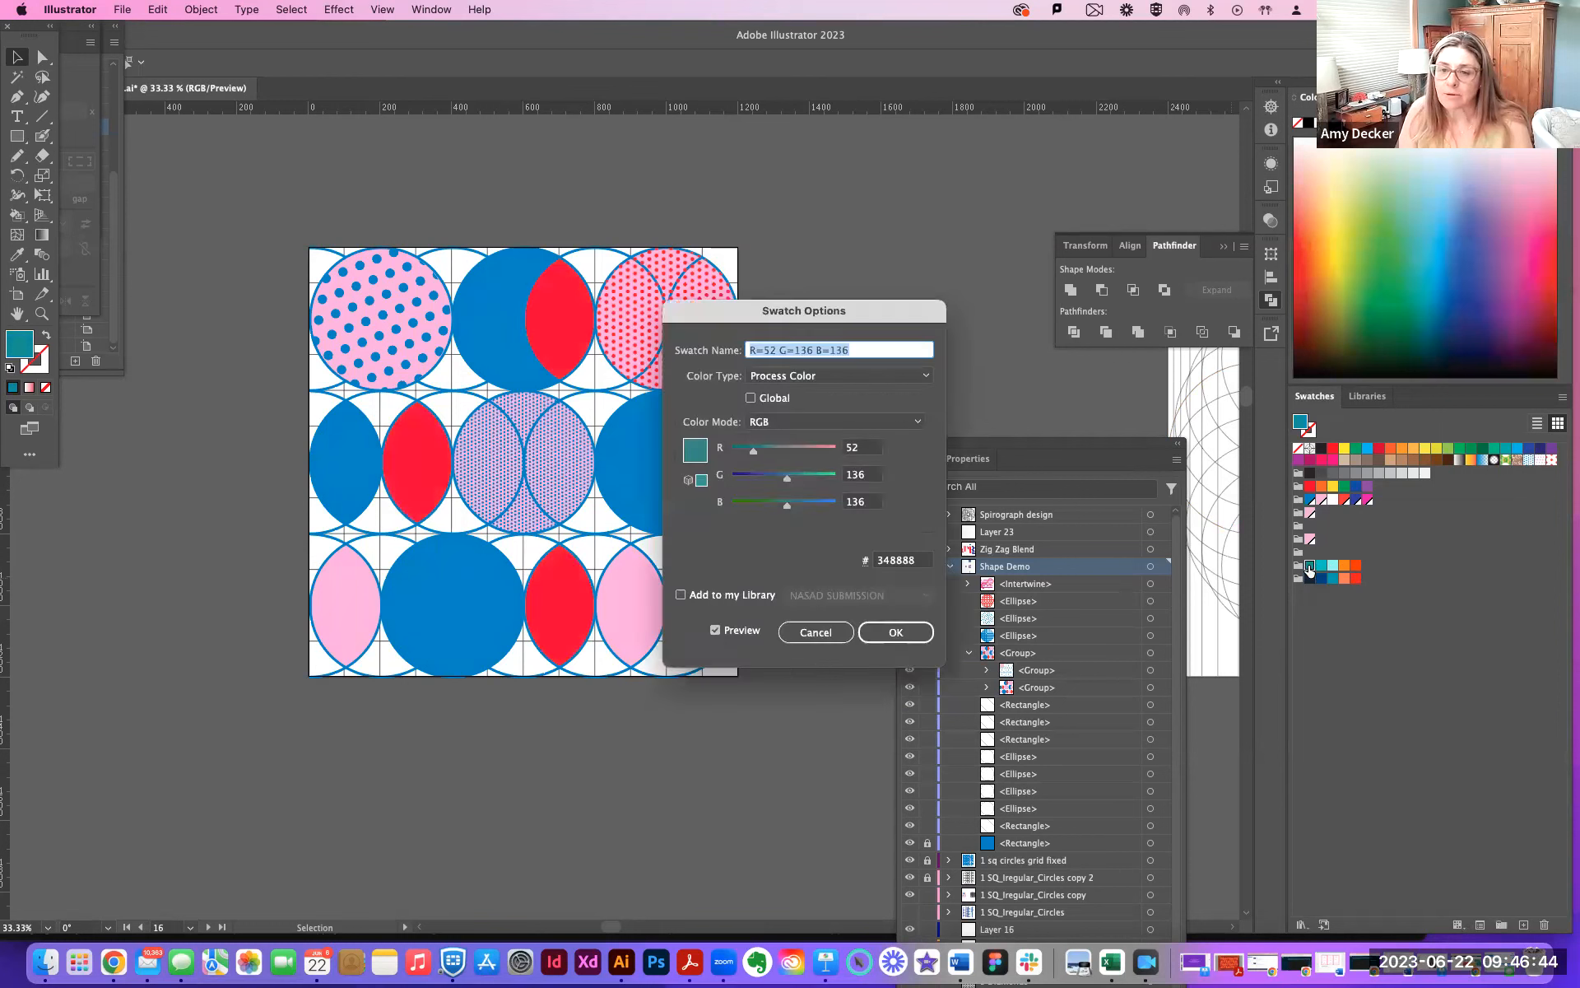
{"action": "left_click", "coordinate": [752, 399]}
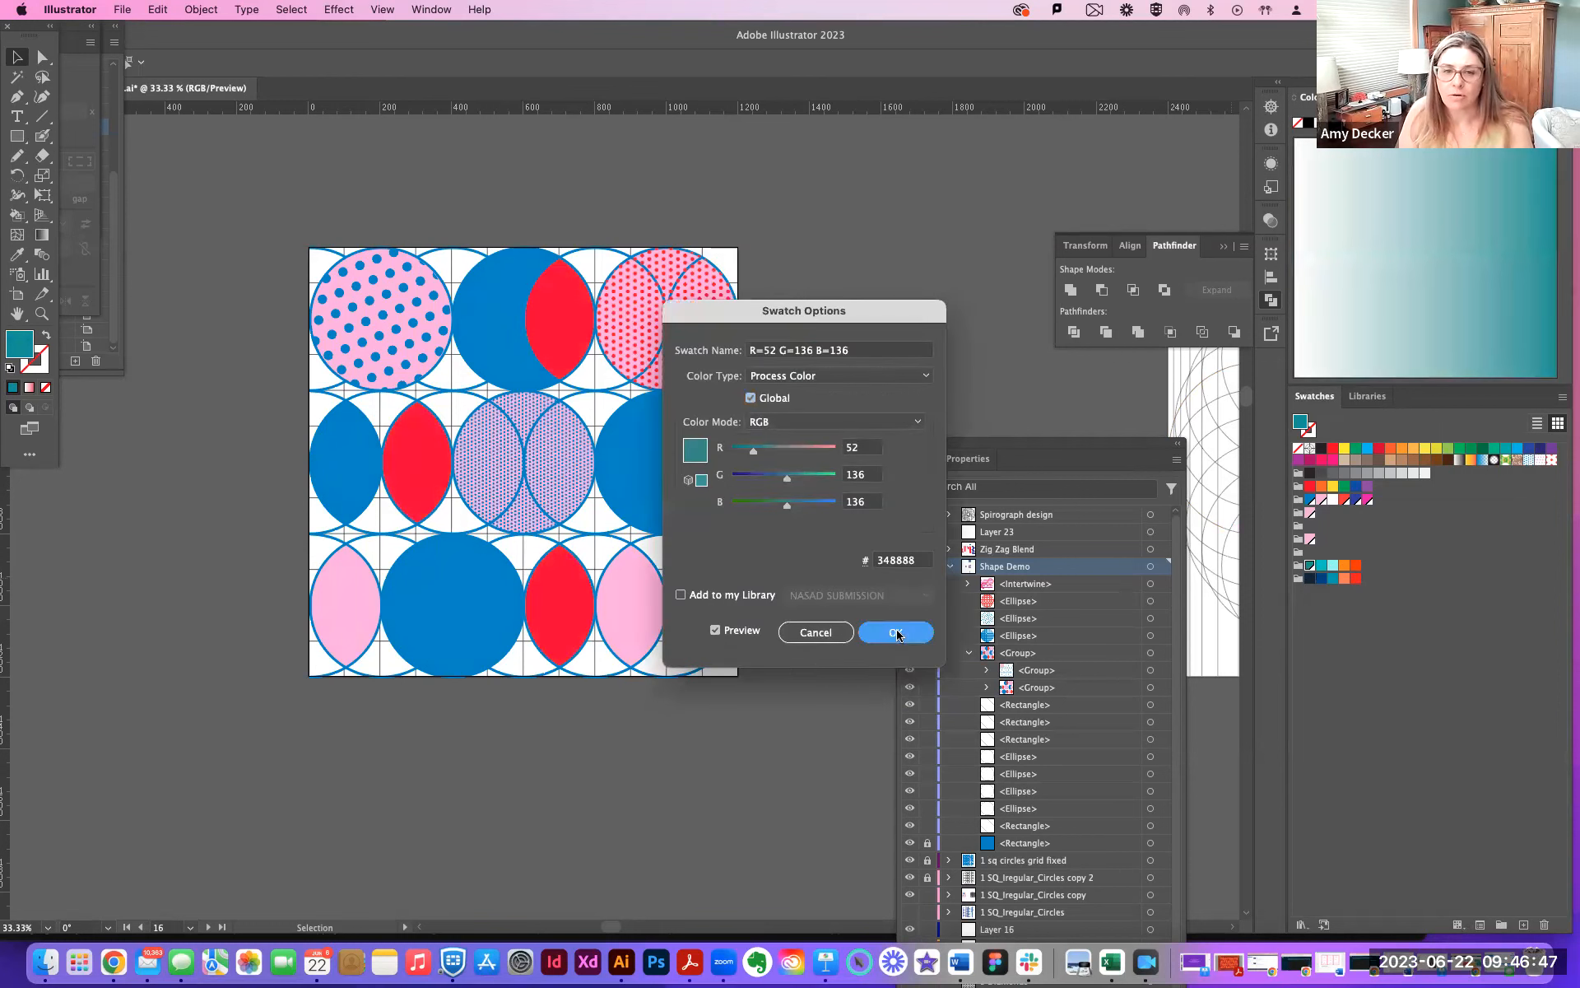
{"action": "left_click", "coordinate": [896, 632]}
Examine the Edit Colors settings for the whole Blue Teal Monochromatic color group
{"action": "left_click", "coordinate": [1333, 566]}
{"action": "double_click", "coordinate": [1299, 566]}
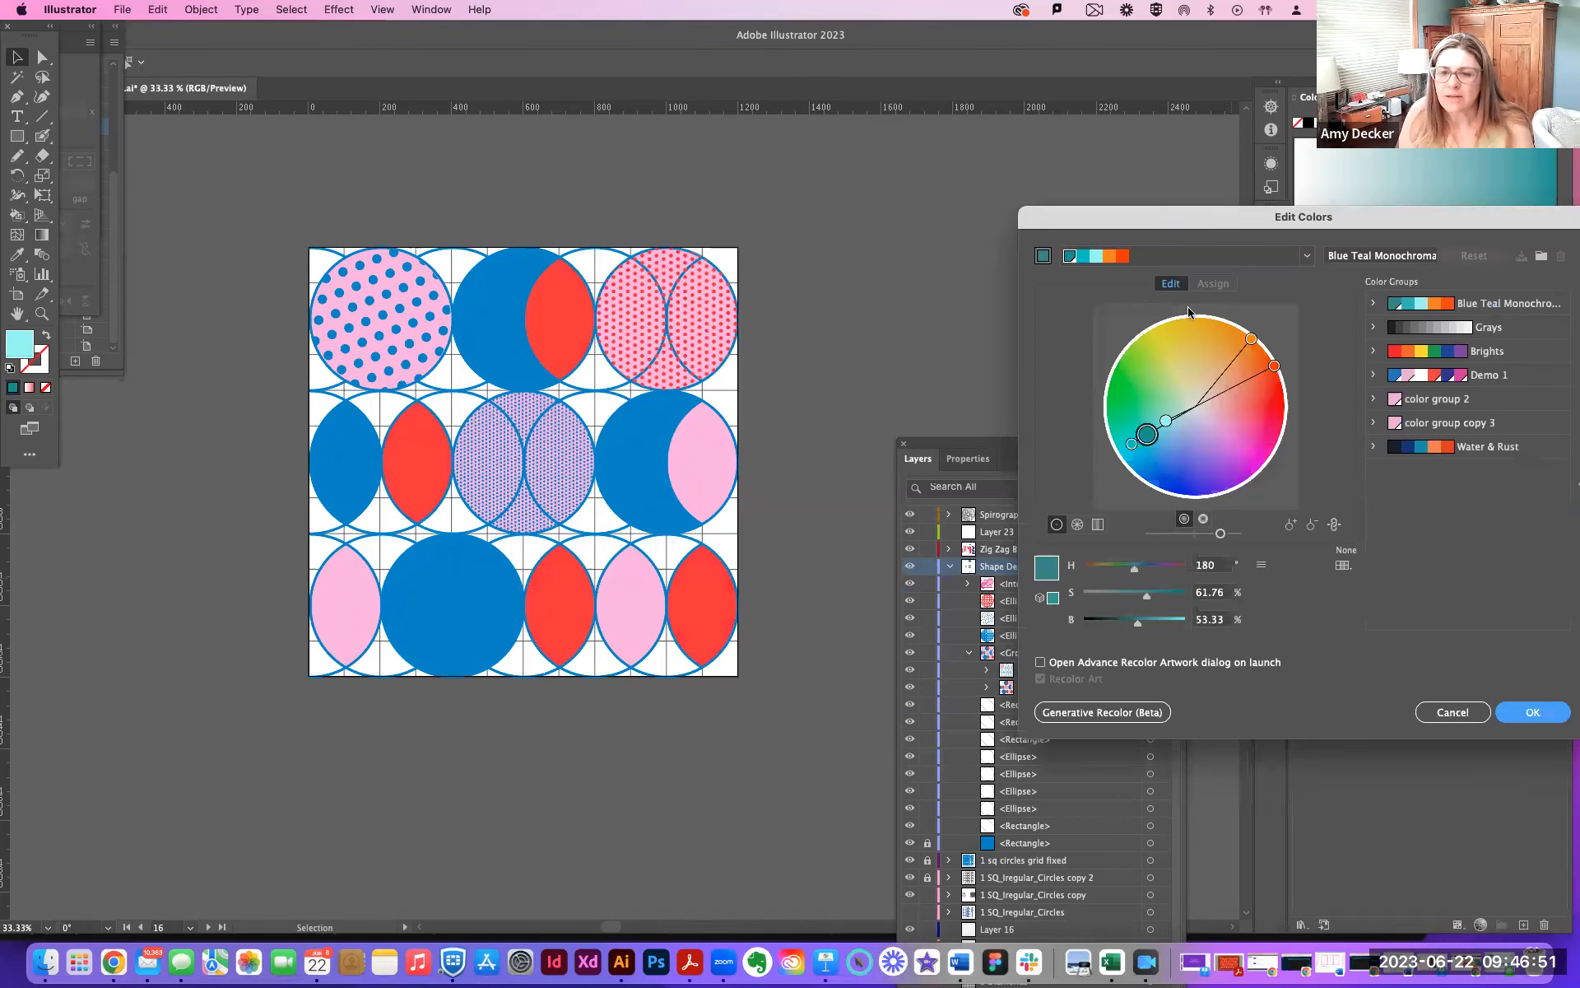
{"action": "left_click_drag", "start_coordinate": [1272, 224], "coordinate": [1060, 211]}
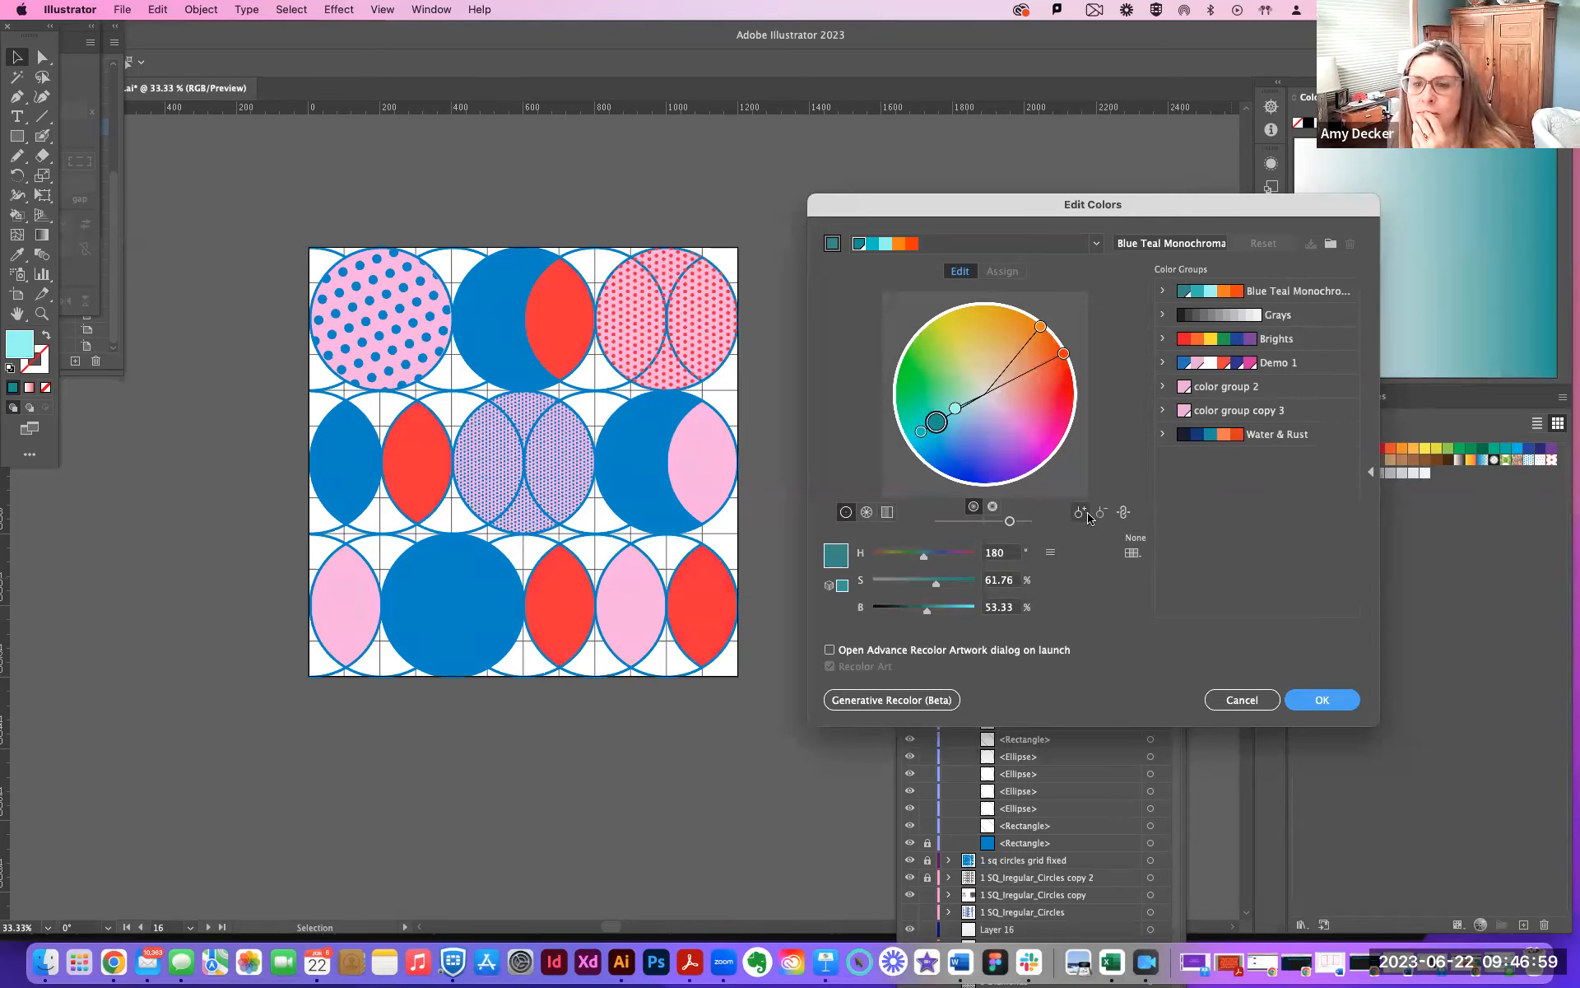
{"action": "left_click", "coordinate": [1322, 700]}
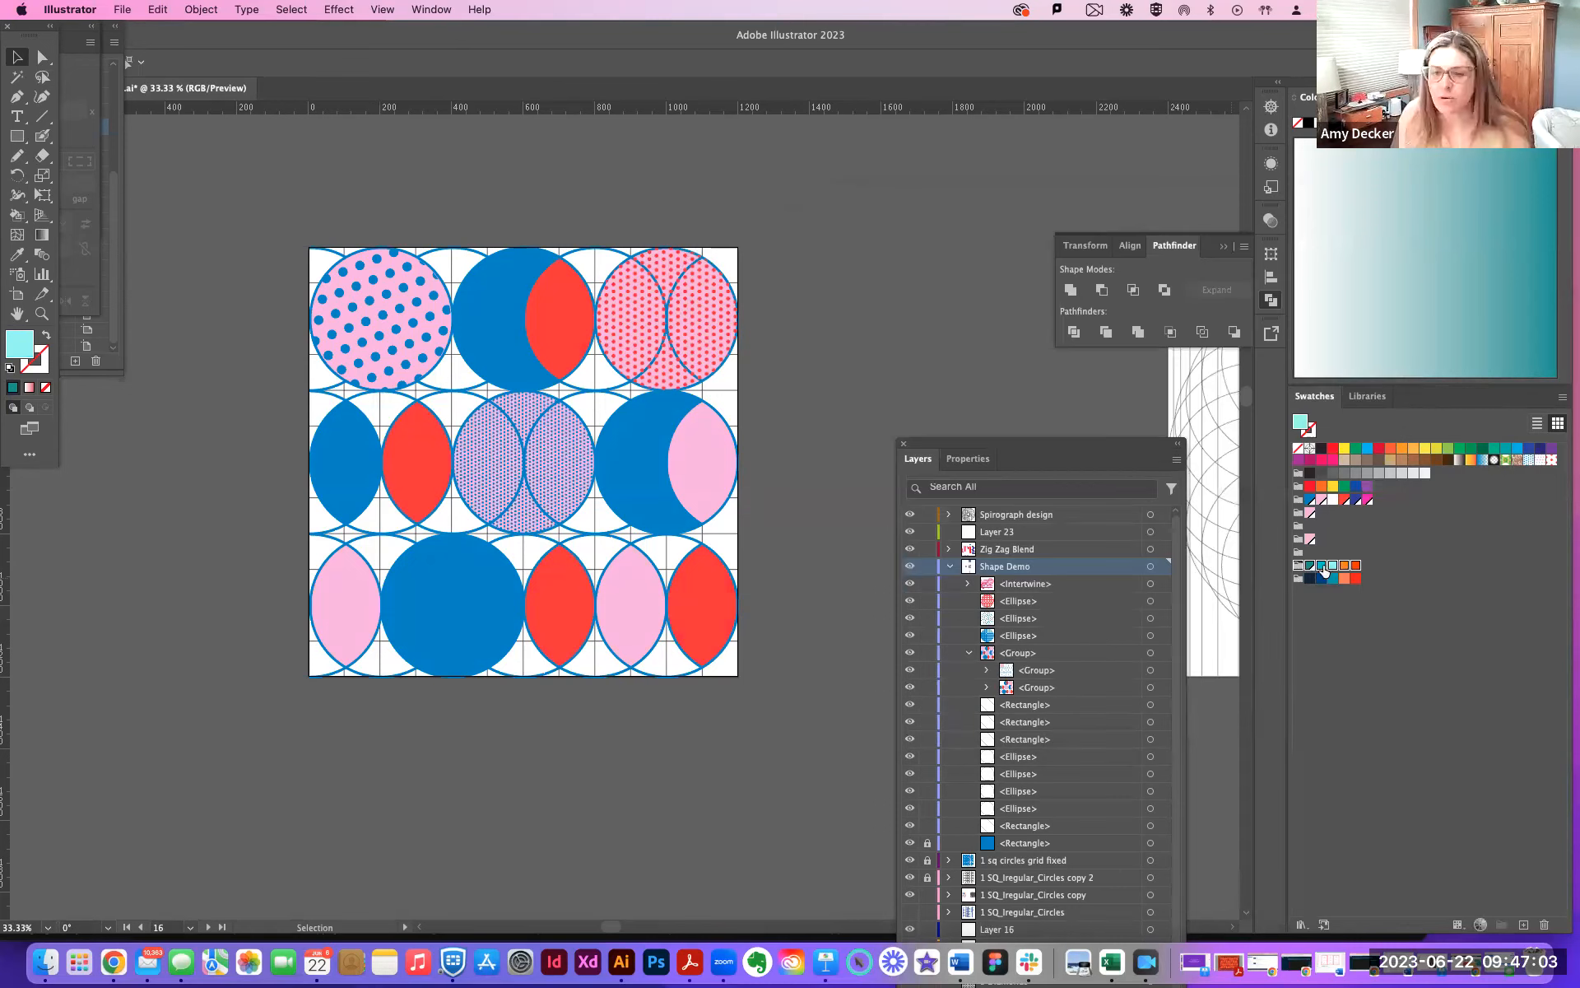
Make the turquoise (R=34 G=186 B=187) and pale aqua (R=158 G=248 B=238) swatches global colors
{"action": "double_click", "coordinate": [1322, 568]}
{"action": "left_click", "coordinate": [751, 399]}
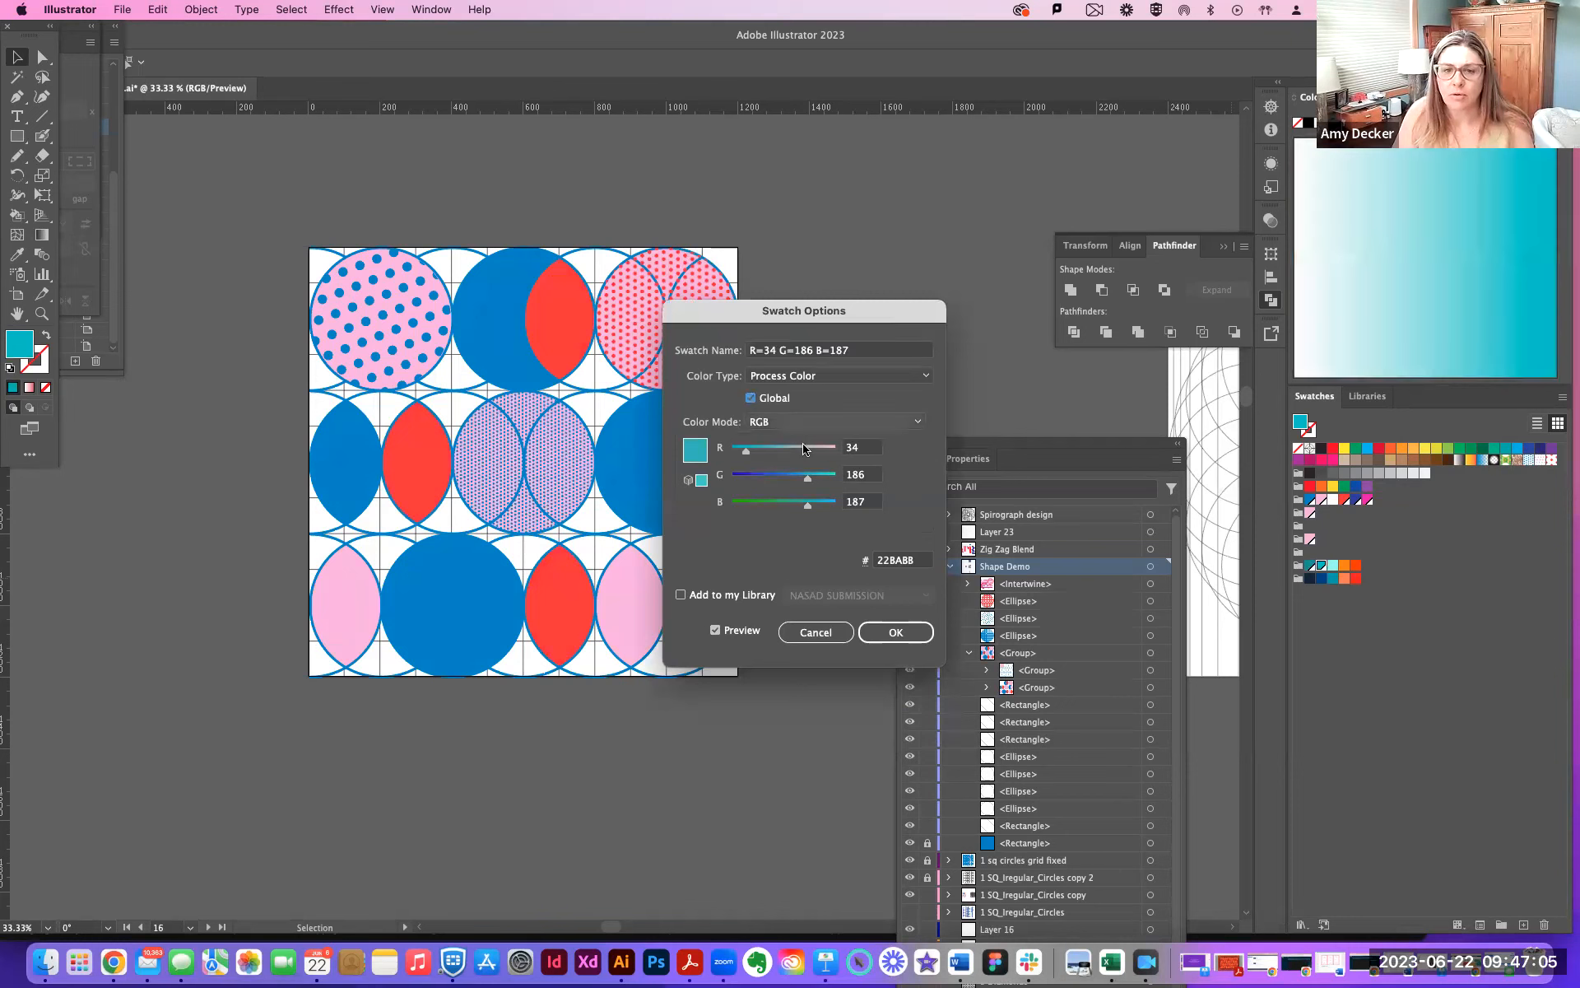
{"action": "left_click", "coordinate": [895, 632]}
{"action": "left_click", "coordinate": [1334, 568]}
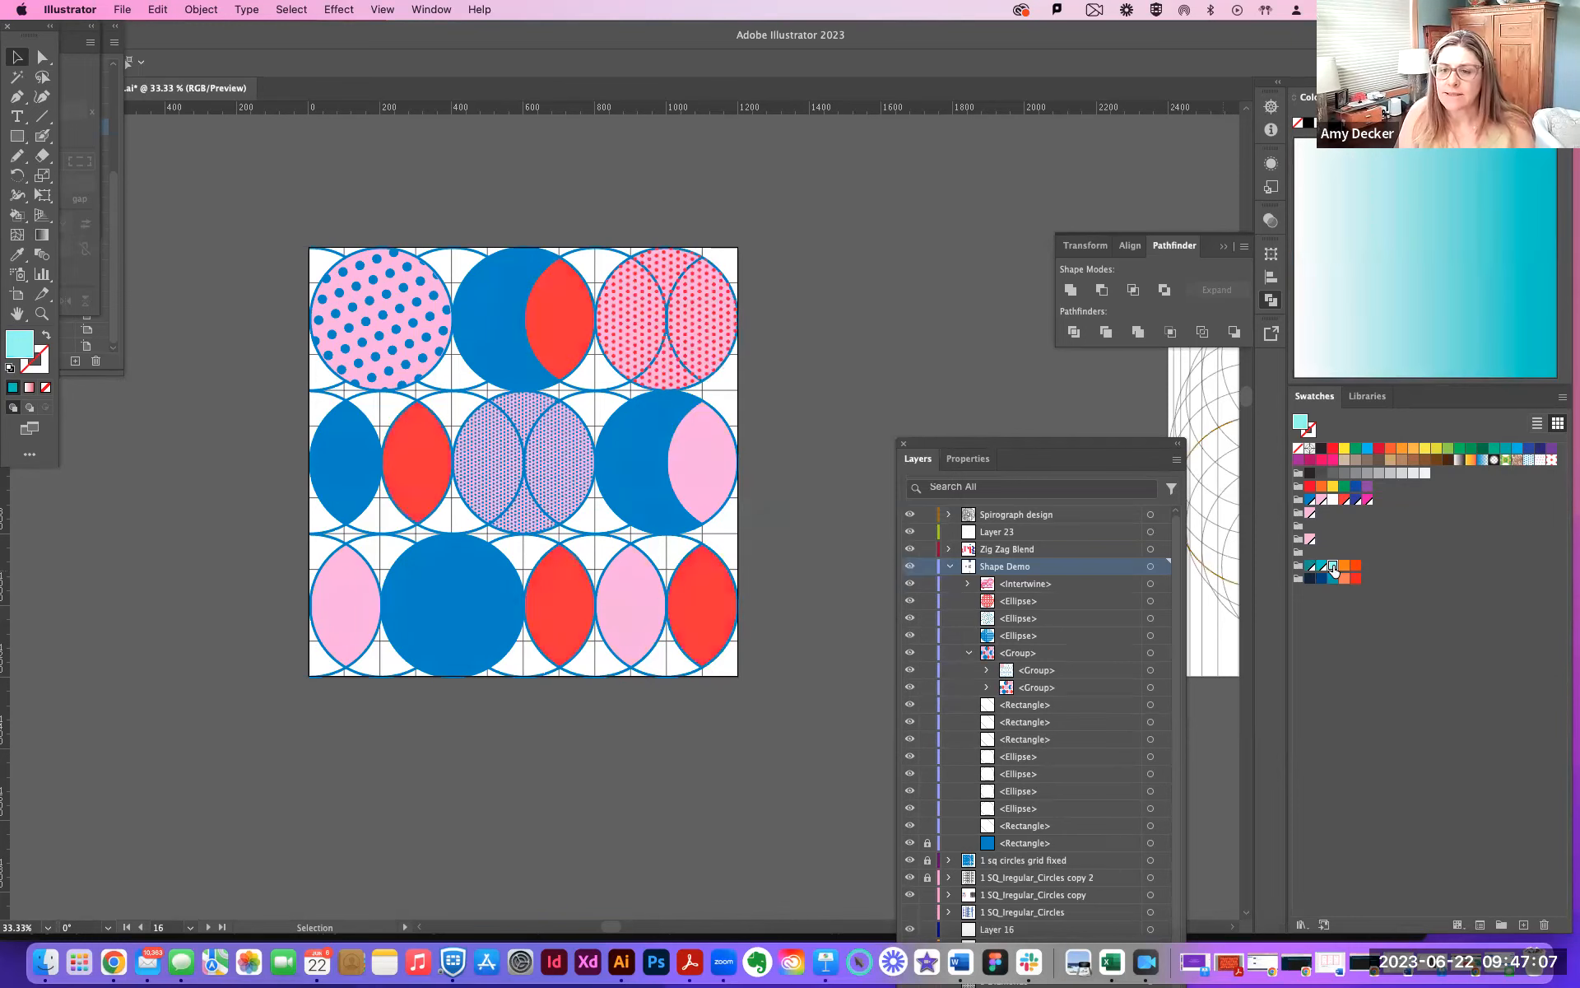
{"action": "double_click", "coordinate": [1334, 568]}
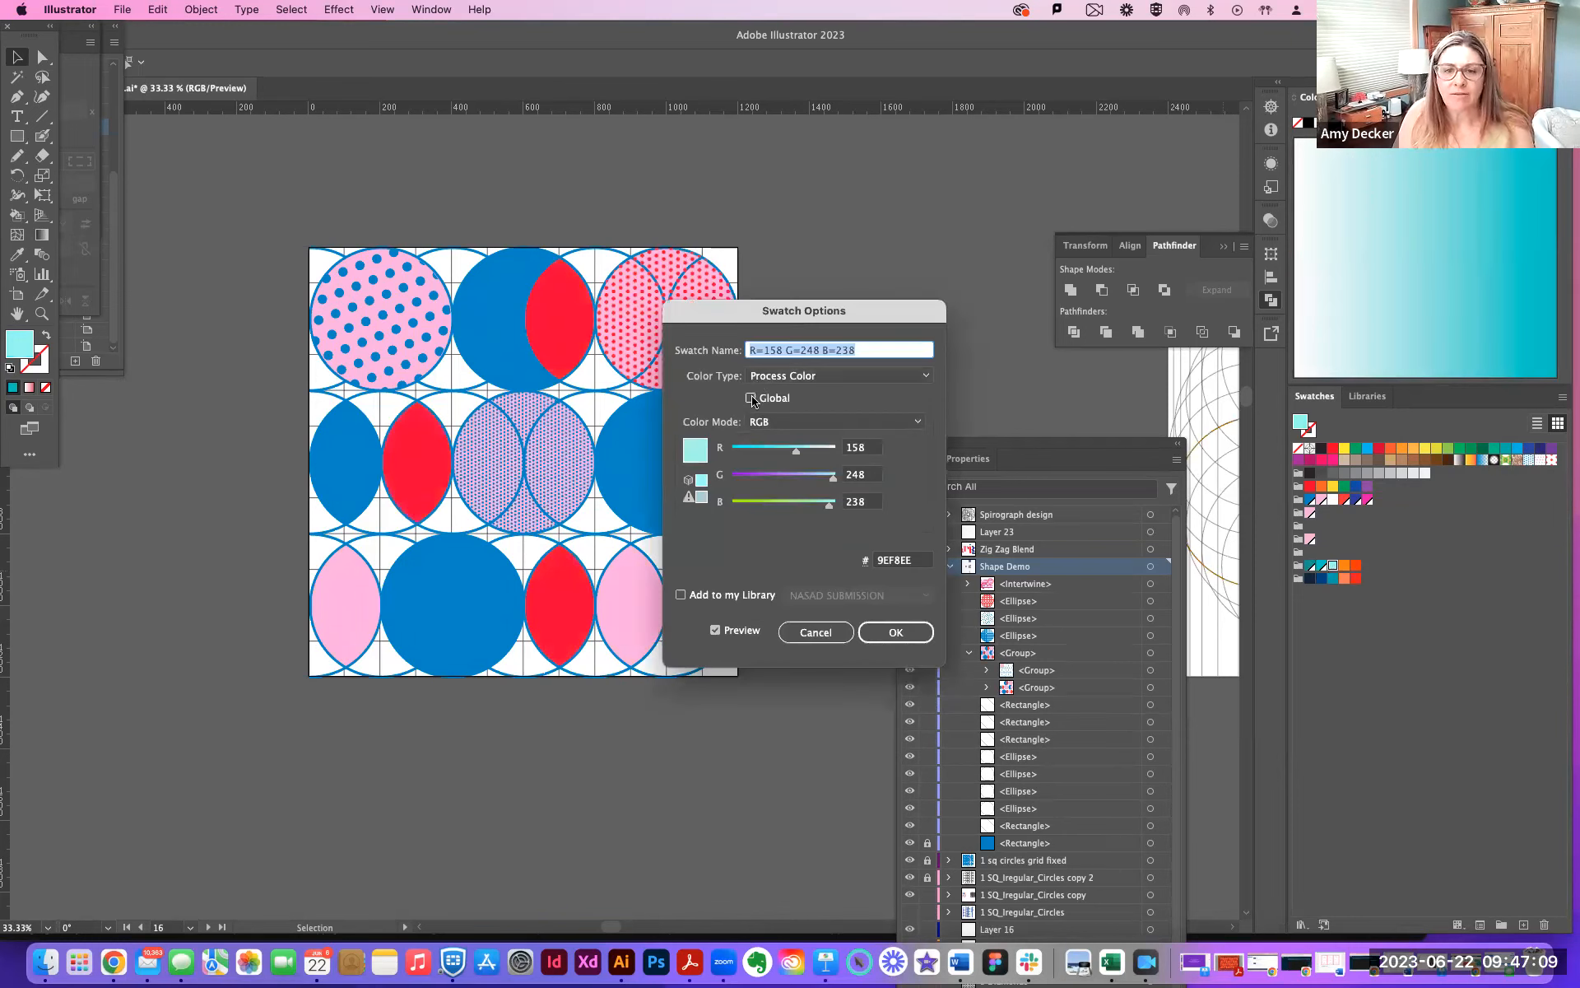
{"action": "left_click", "coordinate": [751, 398]}
{"action": "left_click", "coordinate": [896, 632]}
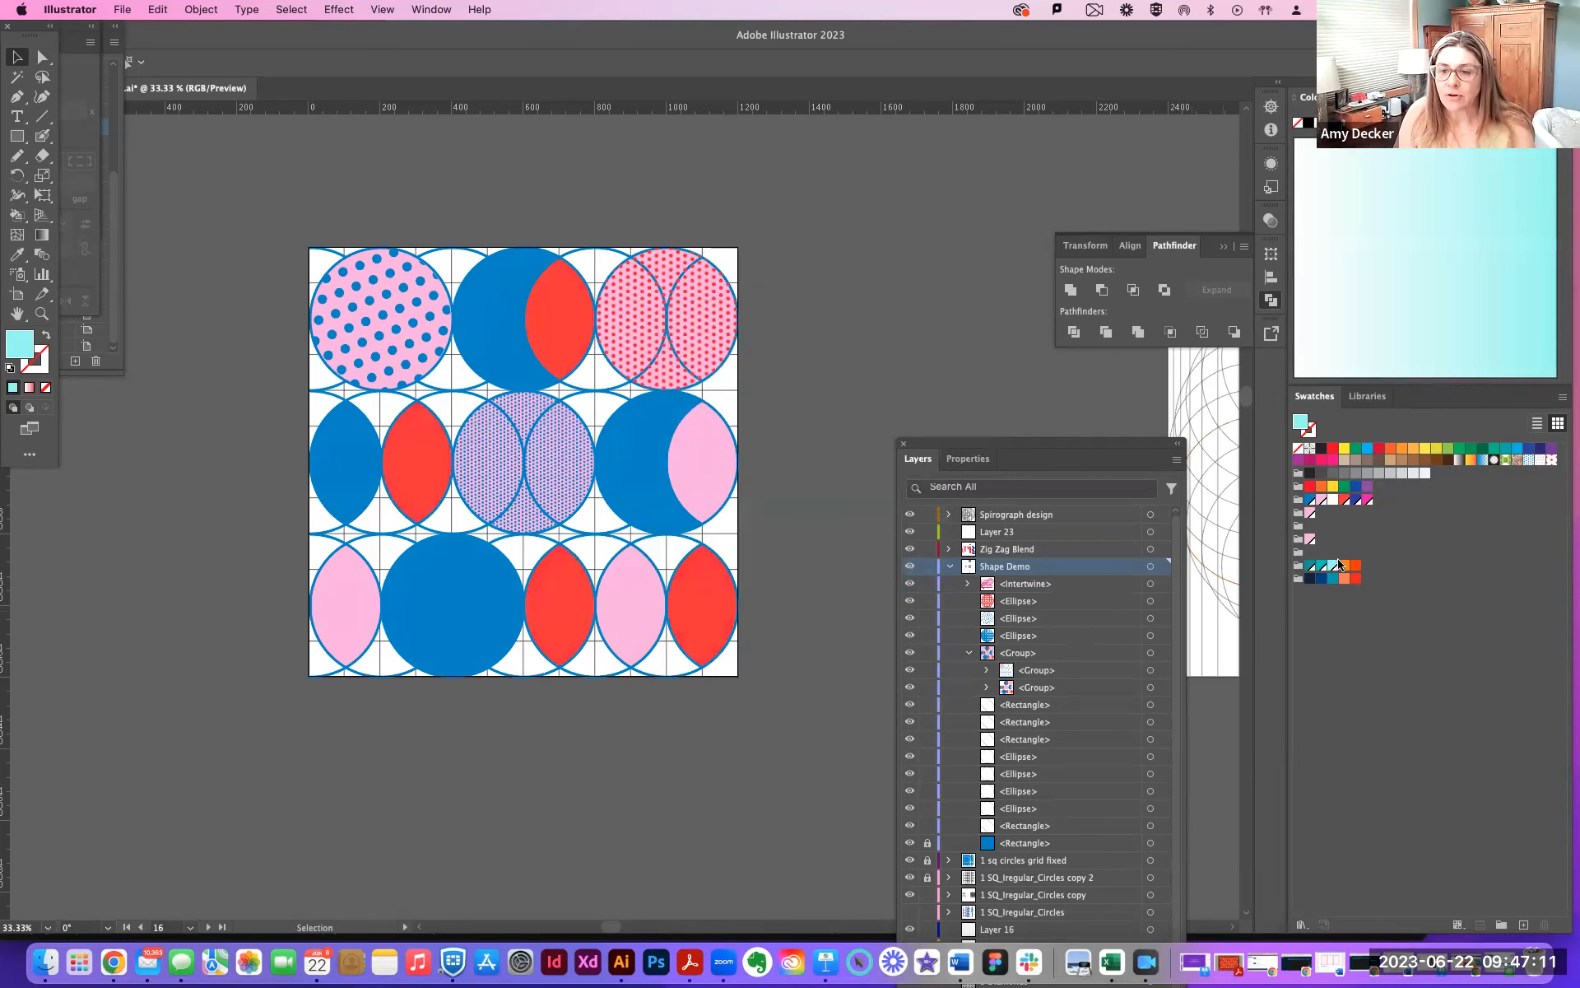
Make the orange (R=250 G=127 B=8) and red-orange (R=242 G=68 B=5) swatches global colors
{"action": "double_click", "coordinate": [1344, 568]}
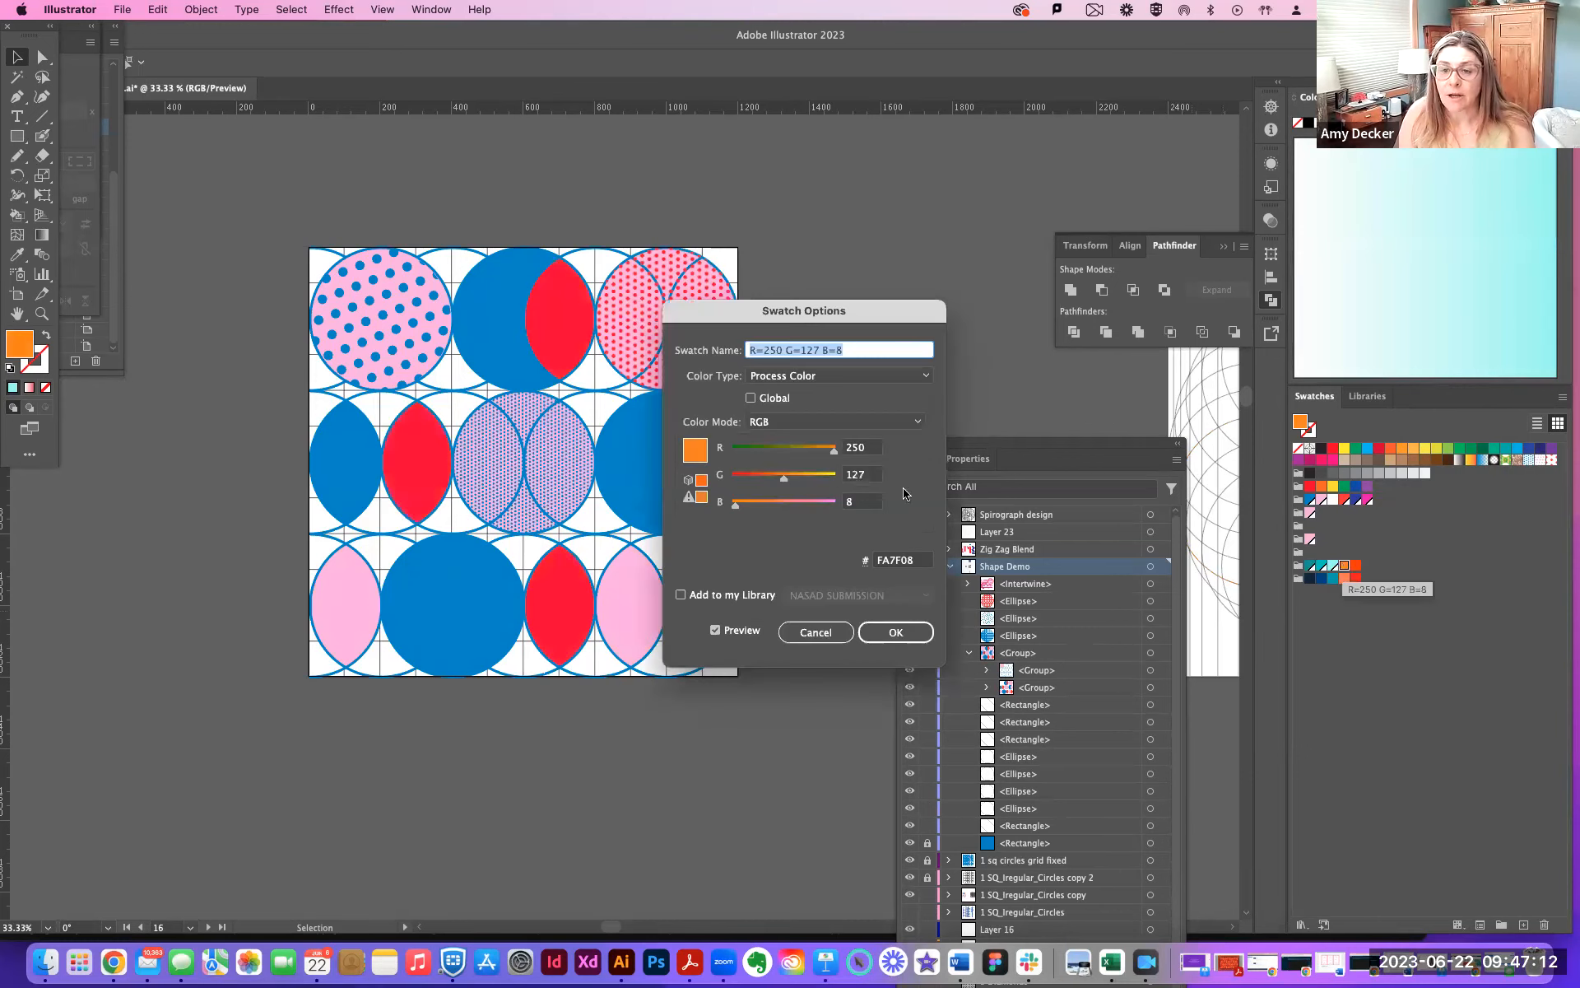
{"action": "left_click", "coordinate": [751, 398]}
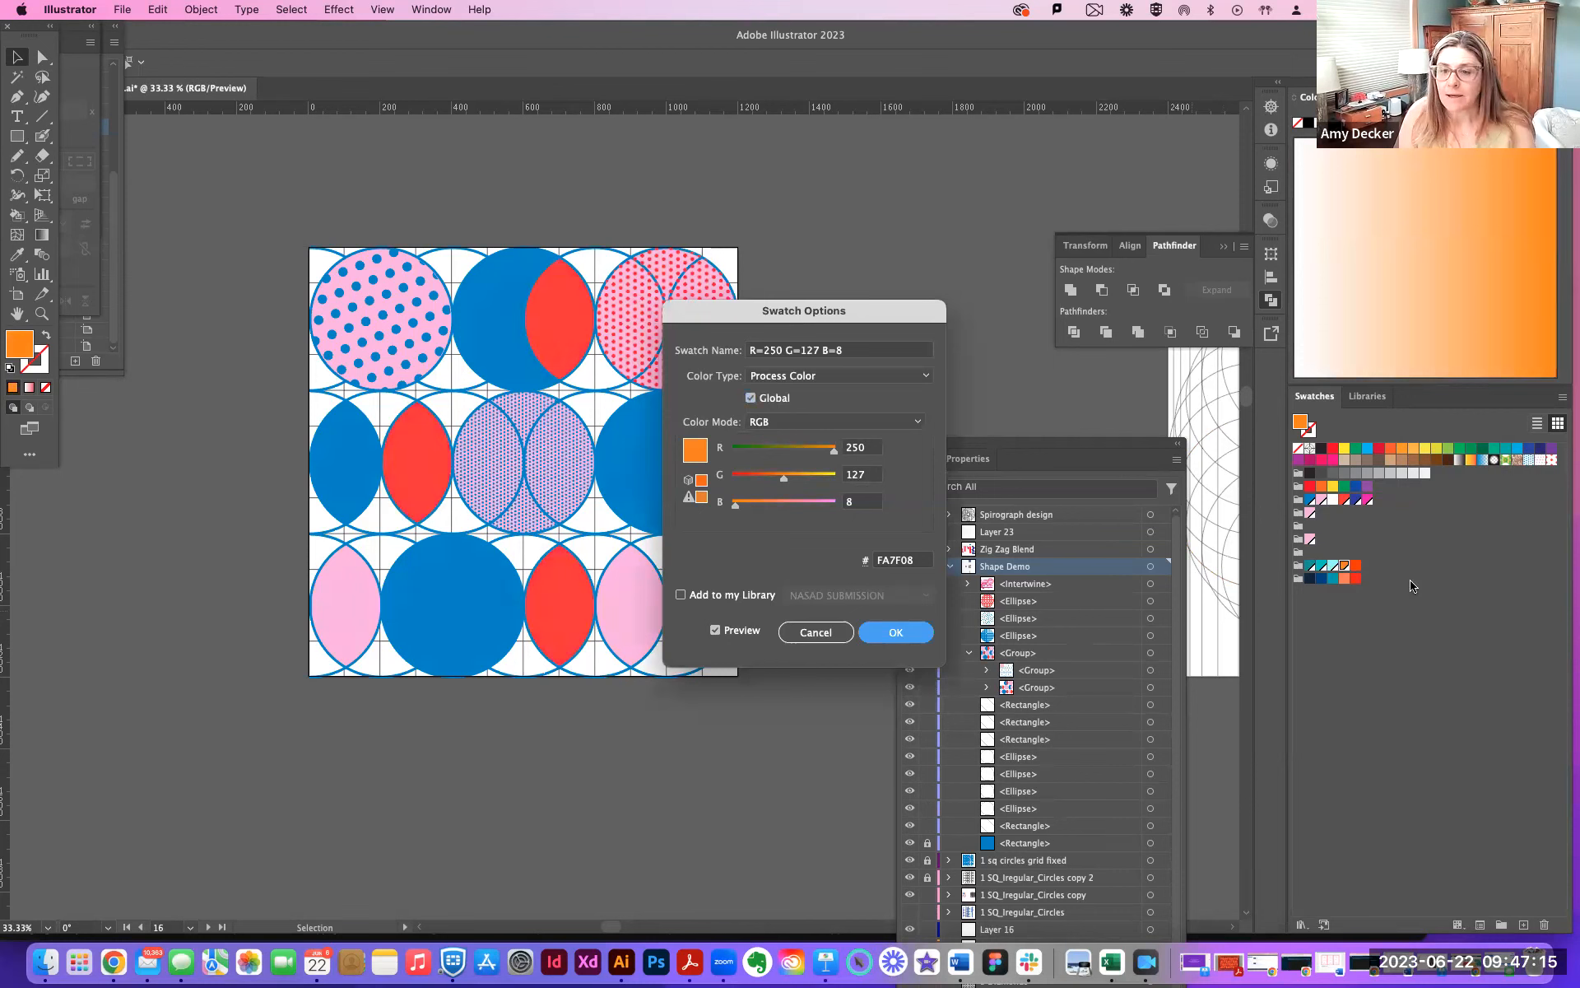
{"action": "left_click", "coordinate": [895, 632]}
{"action": "double_click", "coordinate": [1355, 566]}
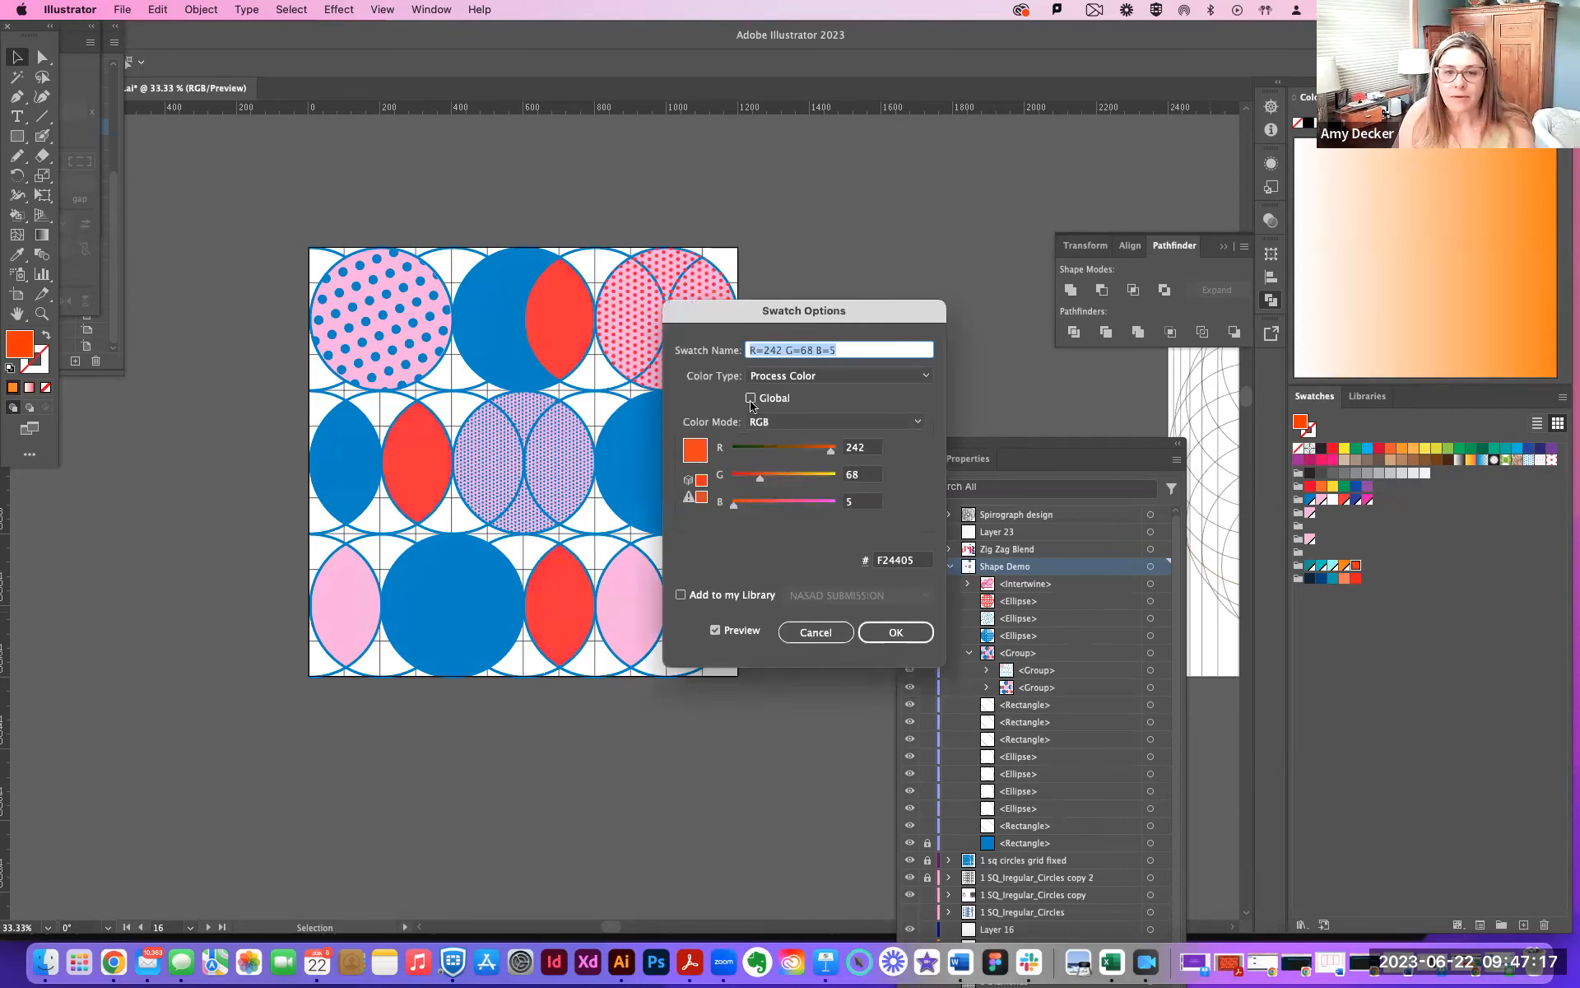
{"action": "left_click", "coordinate": [895, 632]}
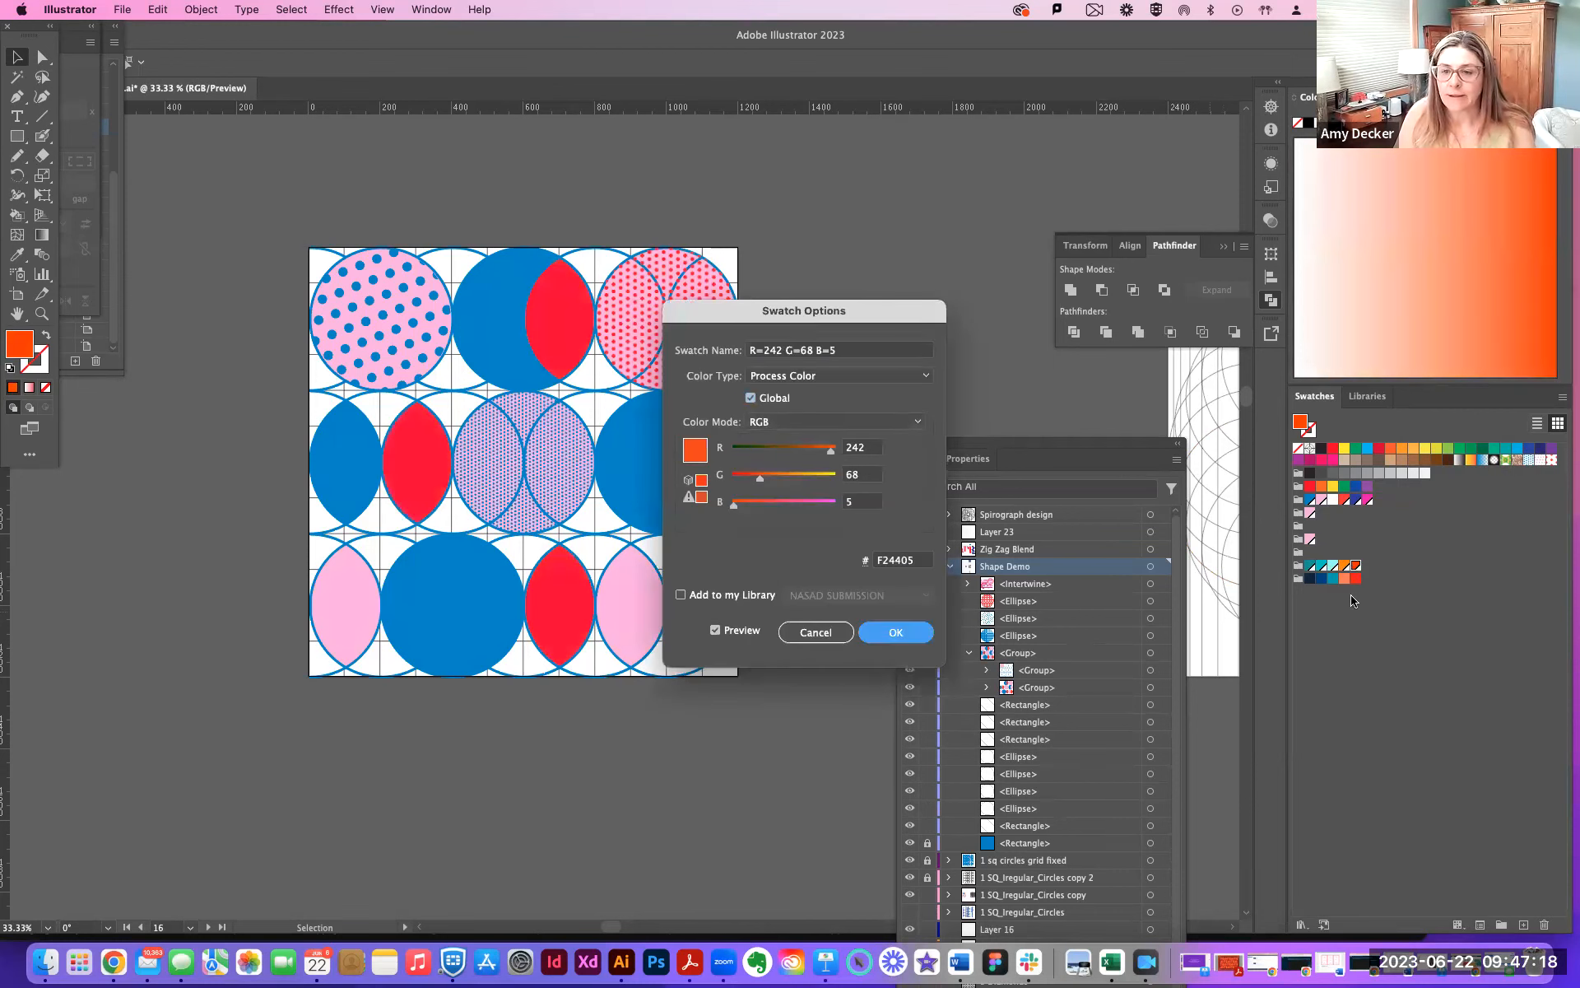
Make the dark navy swatch (R=21 G=31 B=48) of the Water & Rust group a global color
{"action": "left_click", "coordinate": [1310, 578]}
{"action": "double_click", "coordinate": [1310, 579]}
{"action": "left_click", "coordinate": [752, 398]}
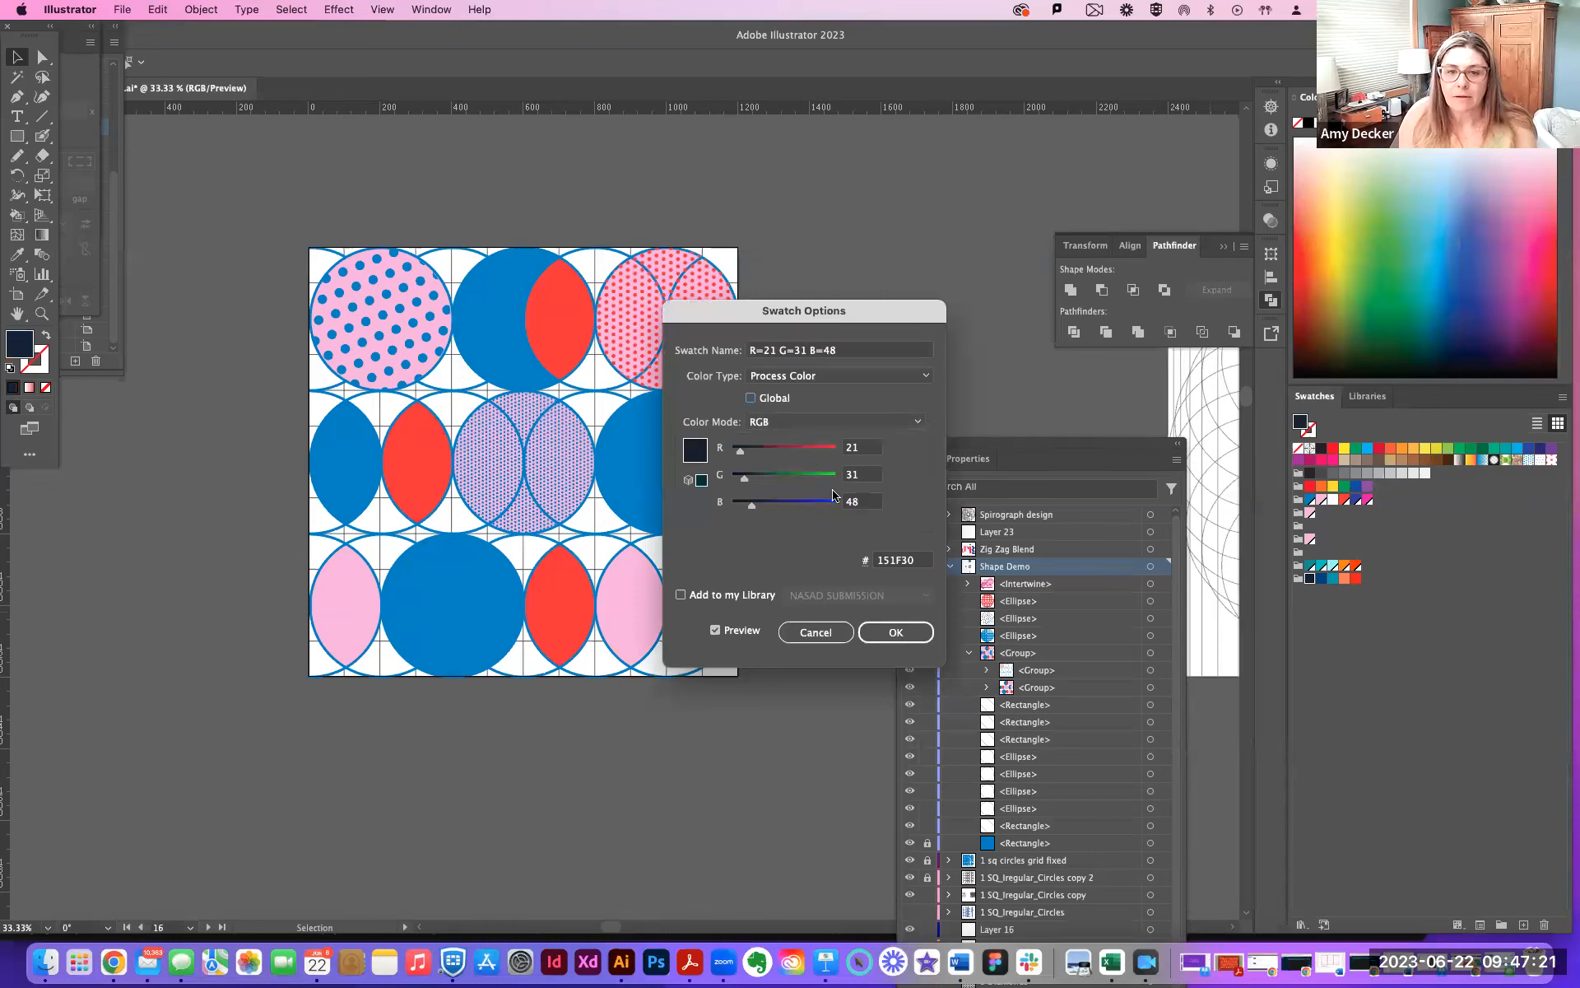
{"action": "left_click", "coordinate": [896, 632]}
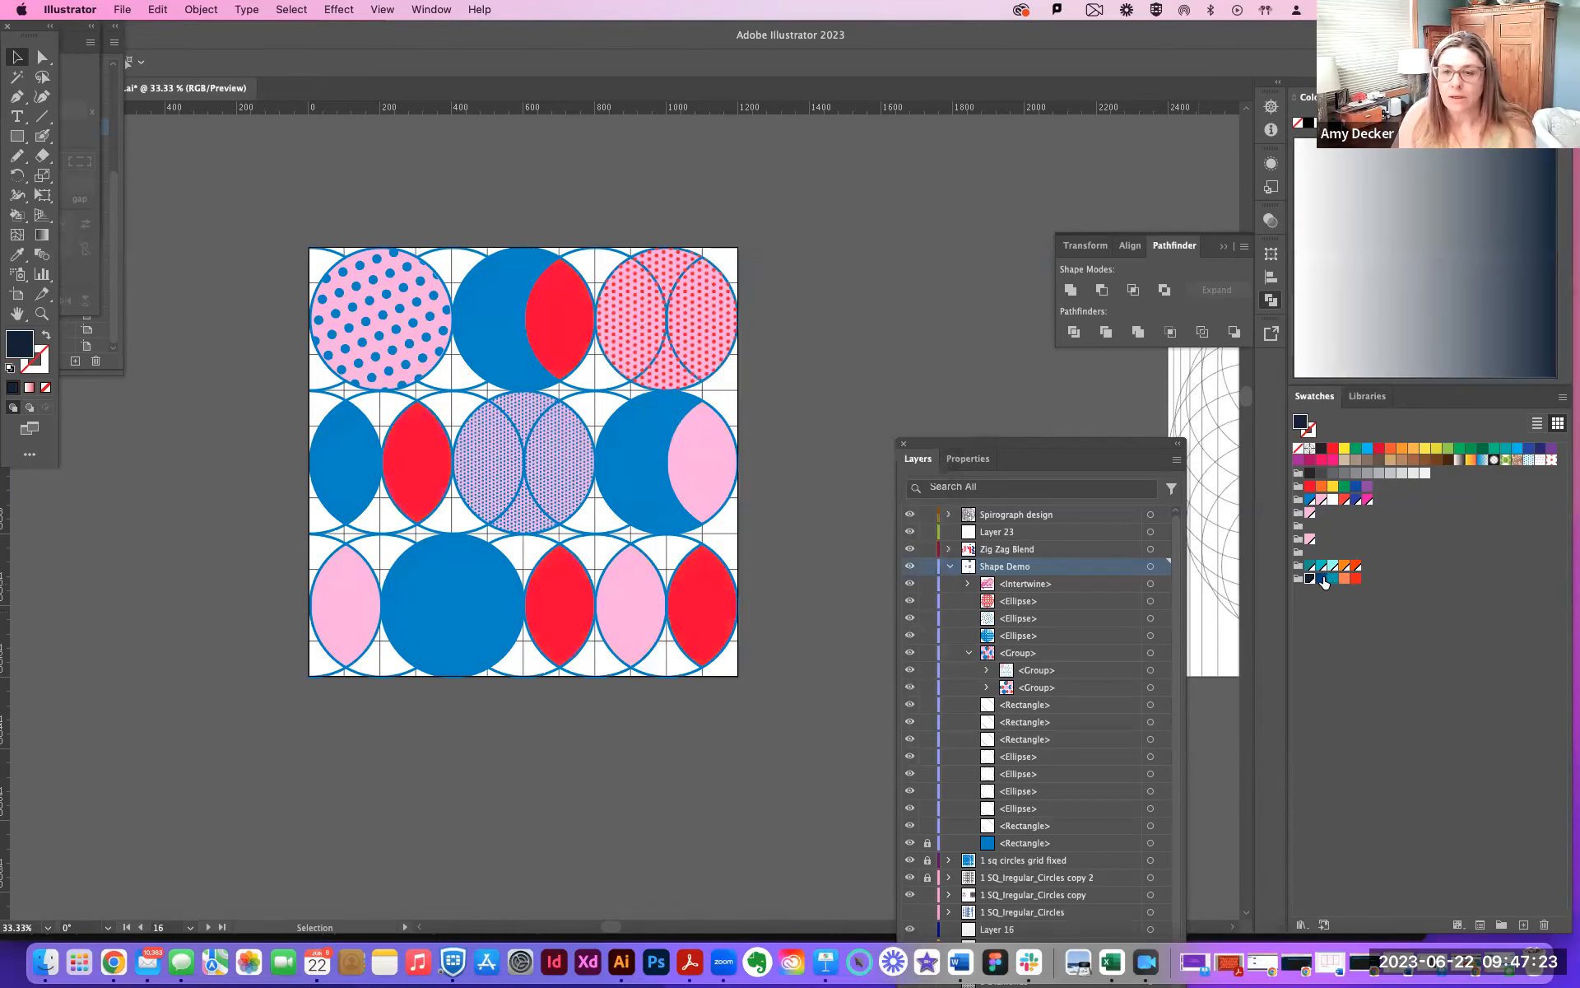
Make the blue (R=16 G=55 B=120) and teal (R=5 G=147 B=162) swatches of the Water & Rust group global colors
{"action": "double_click", "coordinate": [1321, 579]}
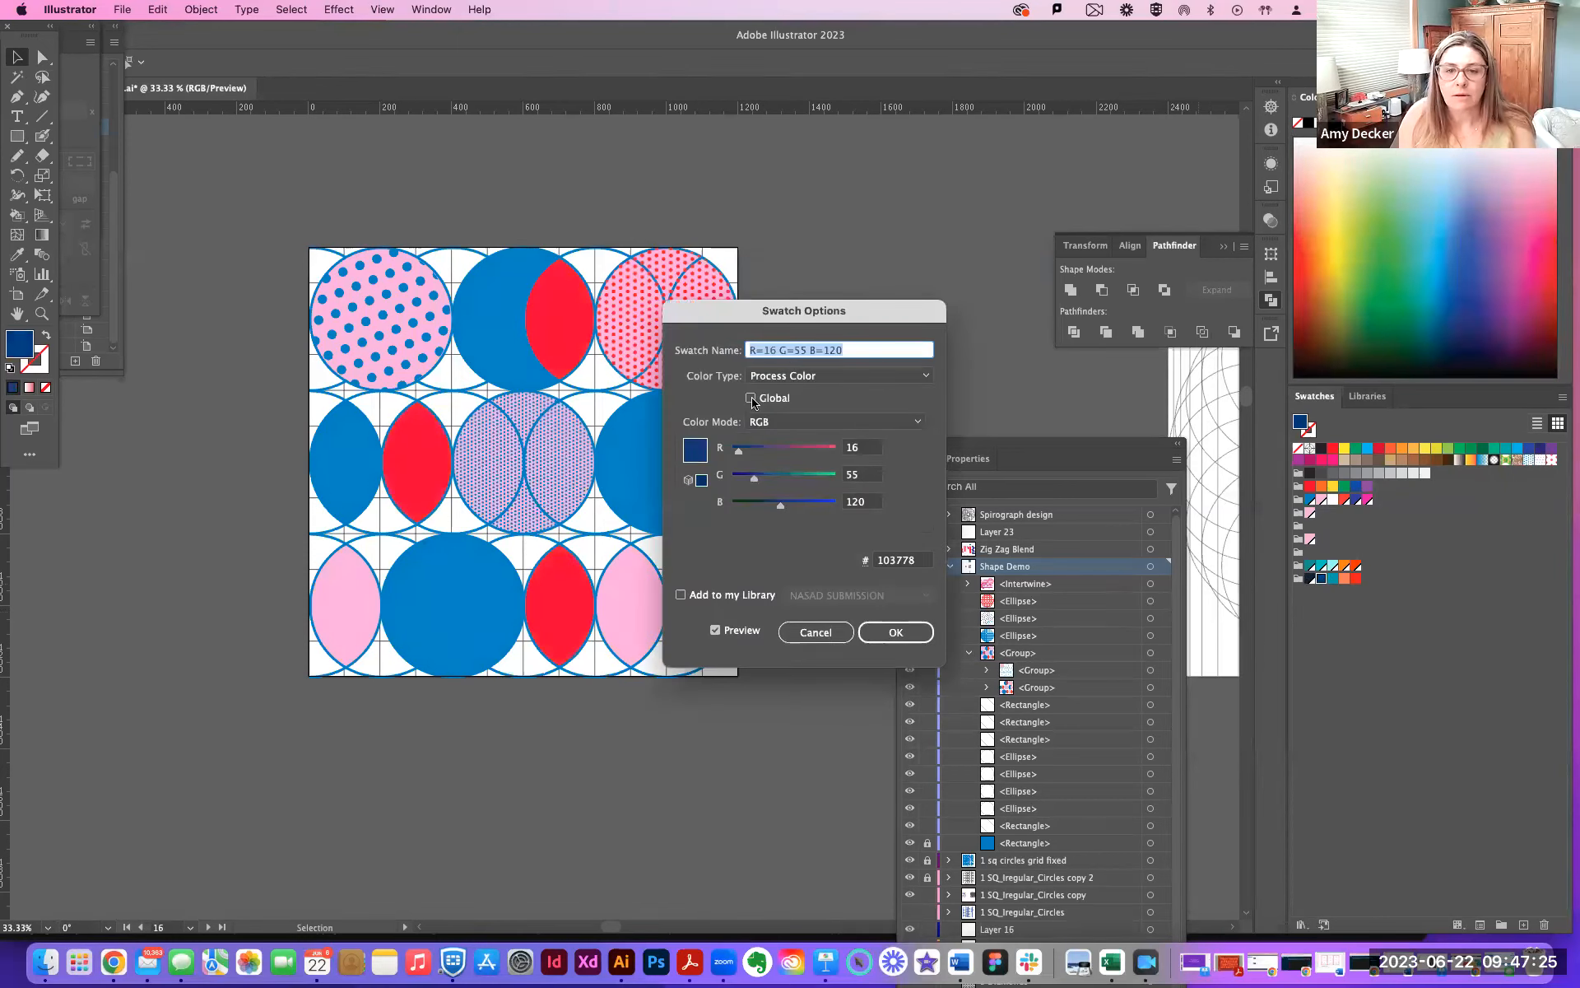
{"action": "left_click", "coordinate": [751, 399]}
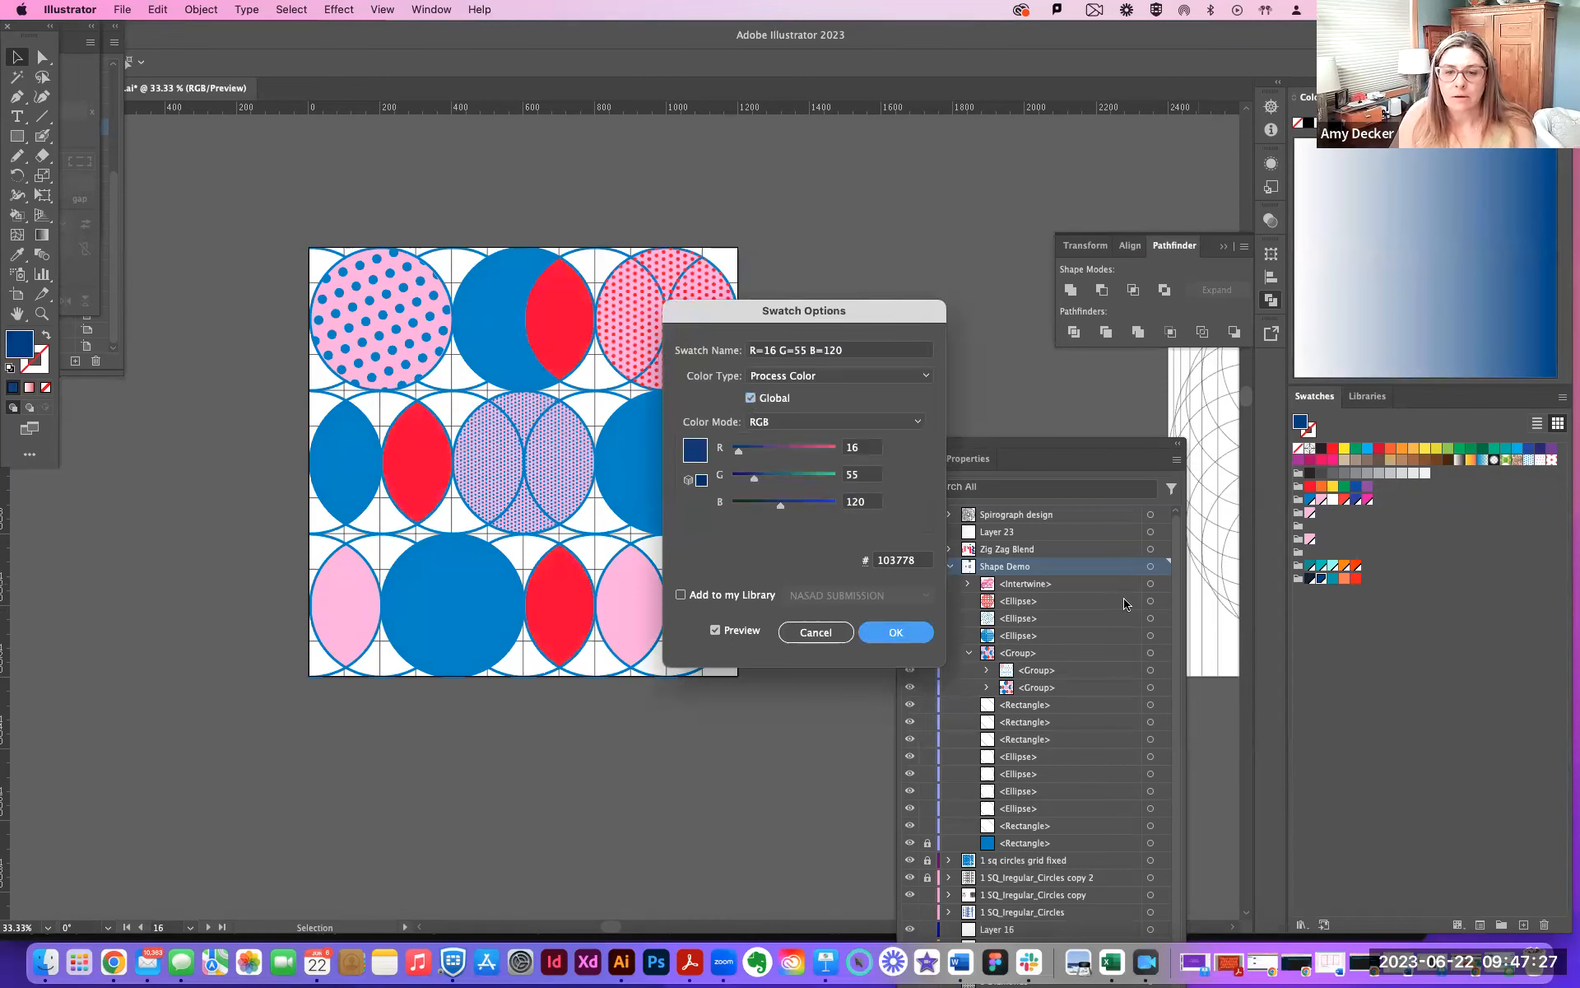
{"action": "left_click", "coordinate": [896, 632]}
{"action": "double_click", "coordinate": [1334, 579]}
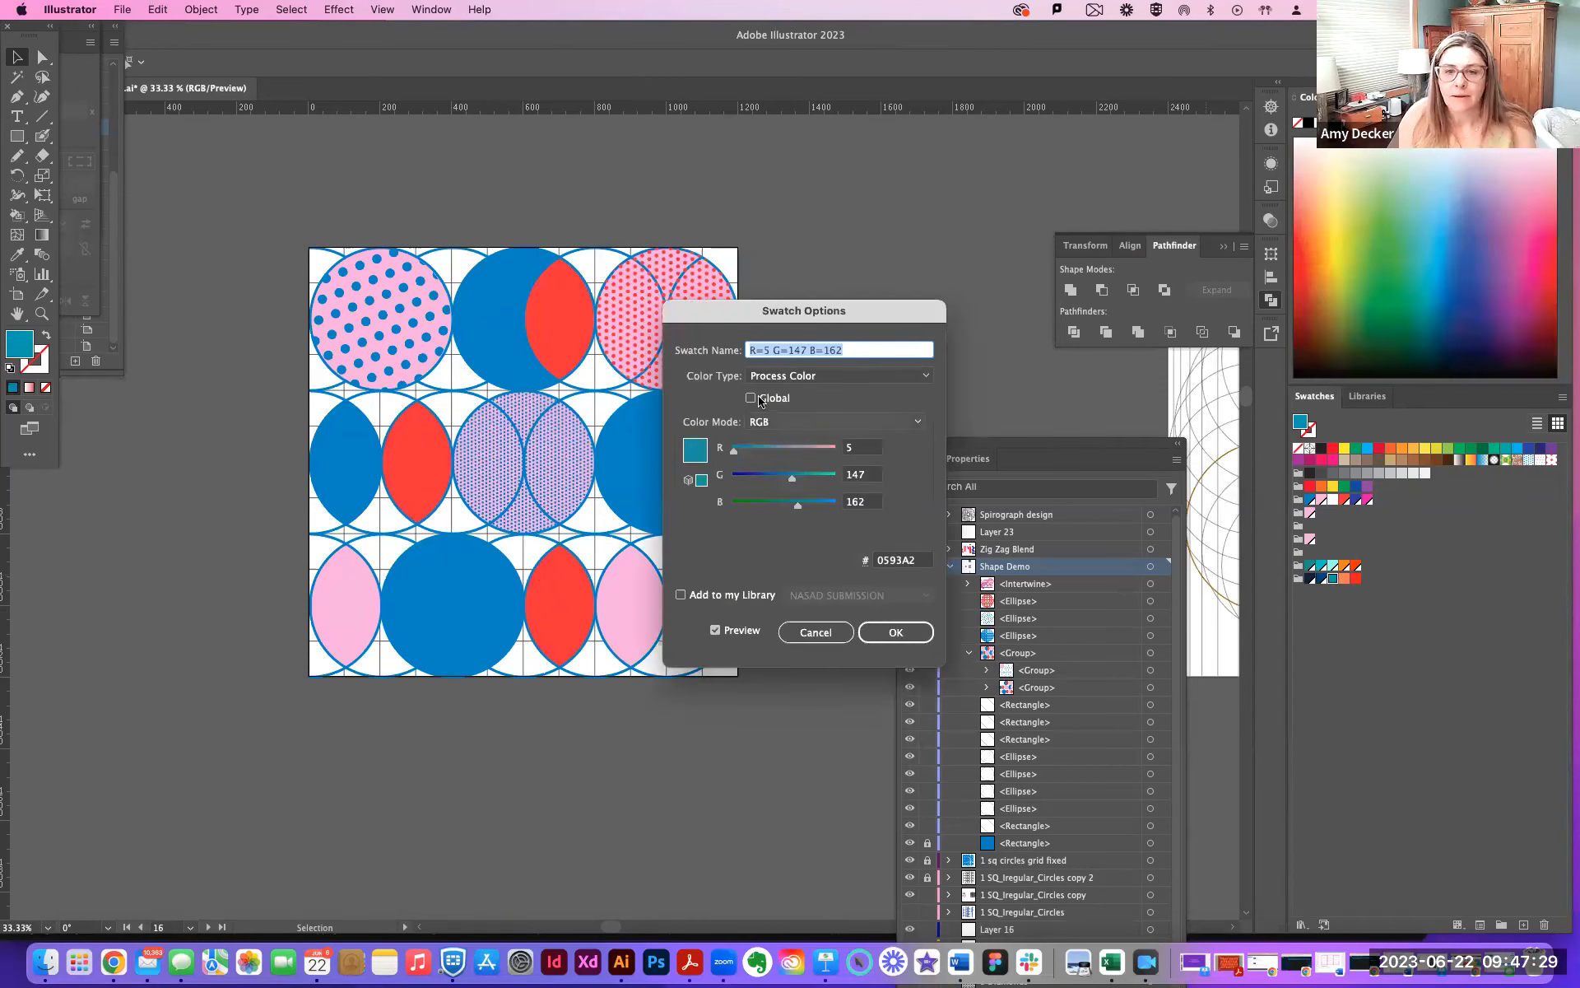
{"action": "left_click", "coordinate": [751, 398]}
{"action": "left_click", "coordinate": [895, 632]}
Make the orange (R=255 G=122 B=72) and red (R=227 G=55 B=30) swatches of the Water & Rust group global colors
{"action": "double_click", "coordinate": [1345, 580]}
{"action": "left_click", "coordinate": [750, 398]}
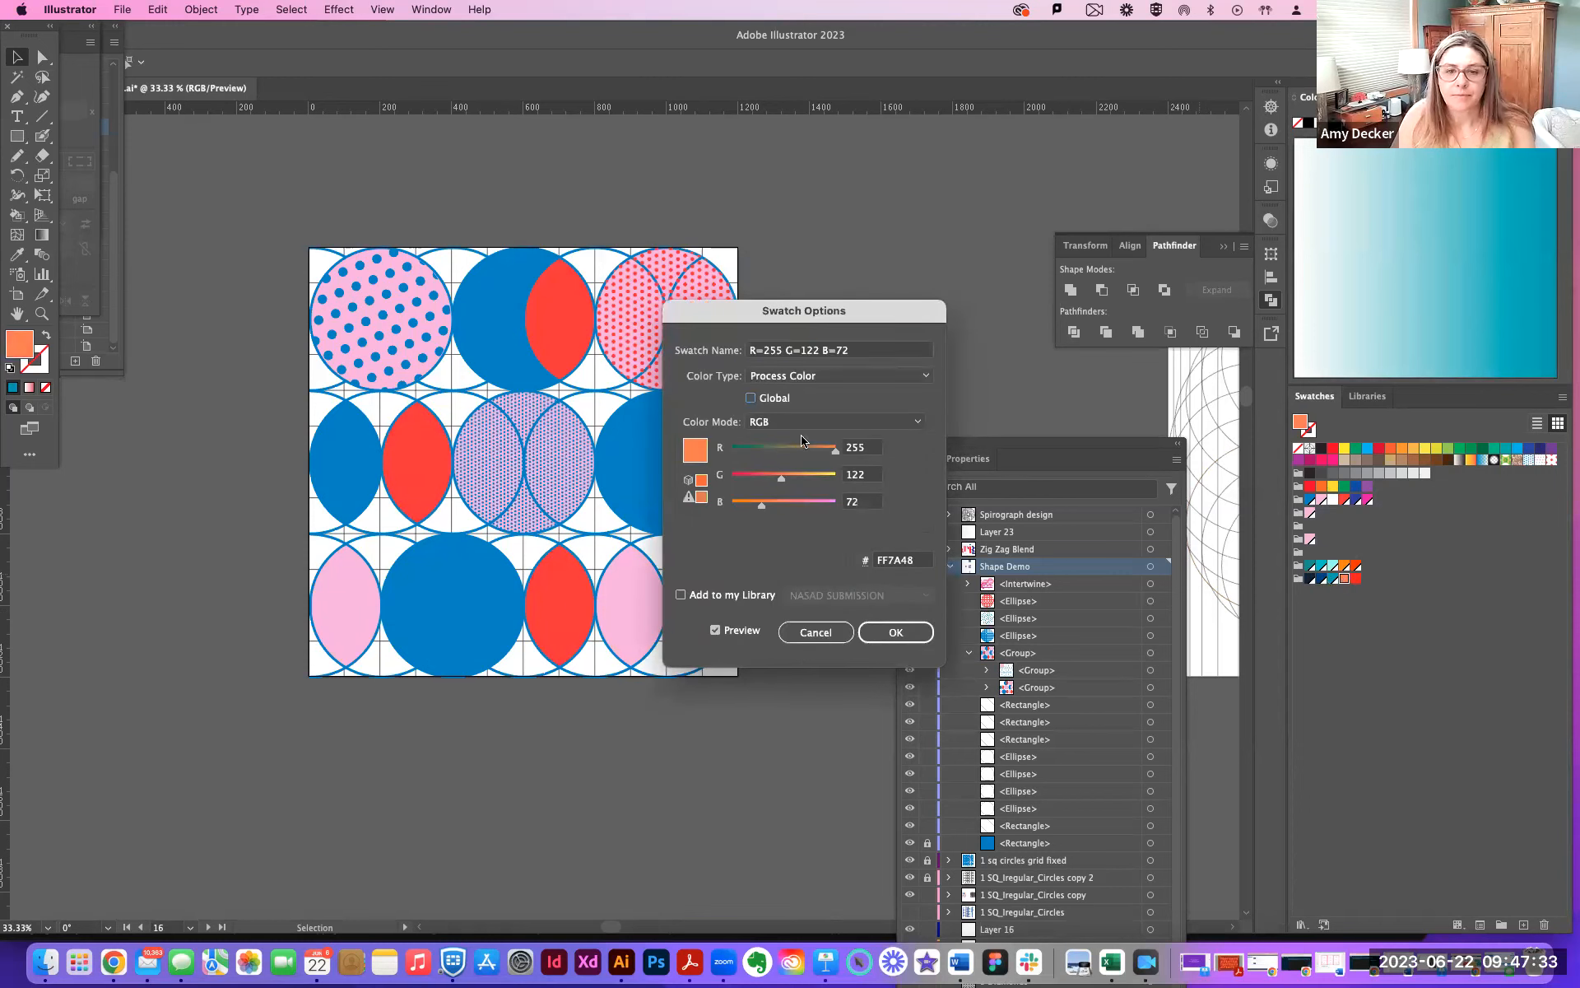
{"action": "left_click", "coordinate": [896, 628]}
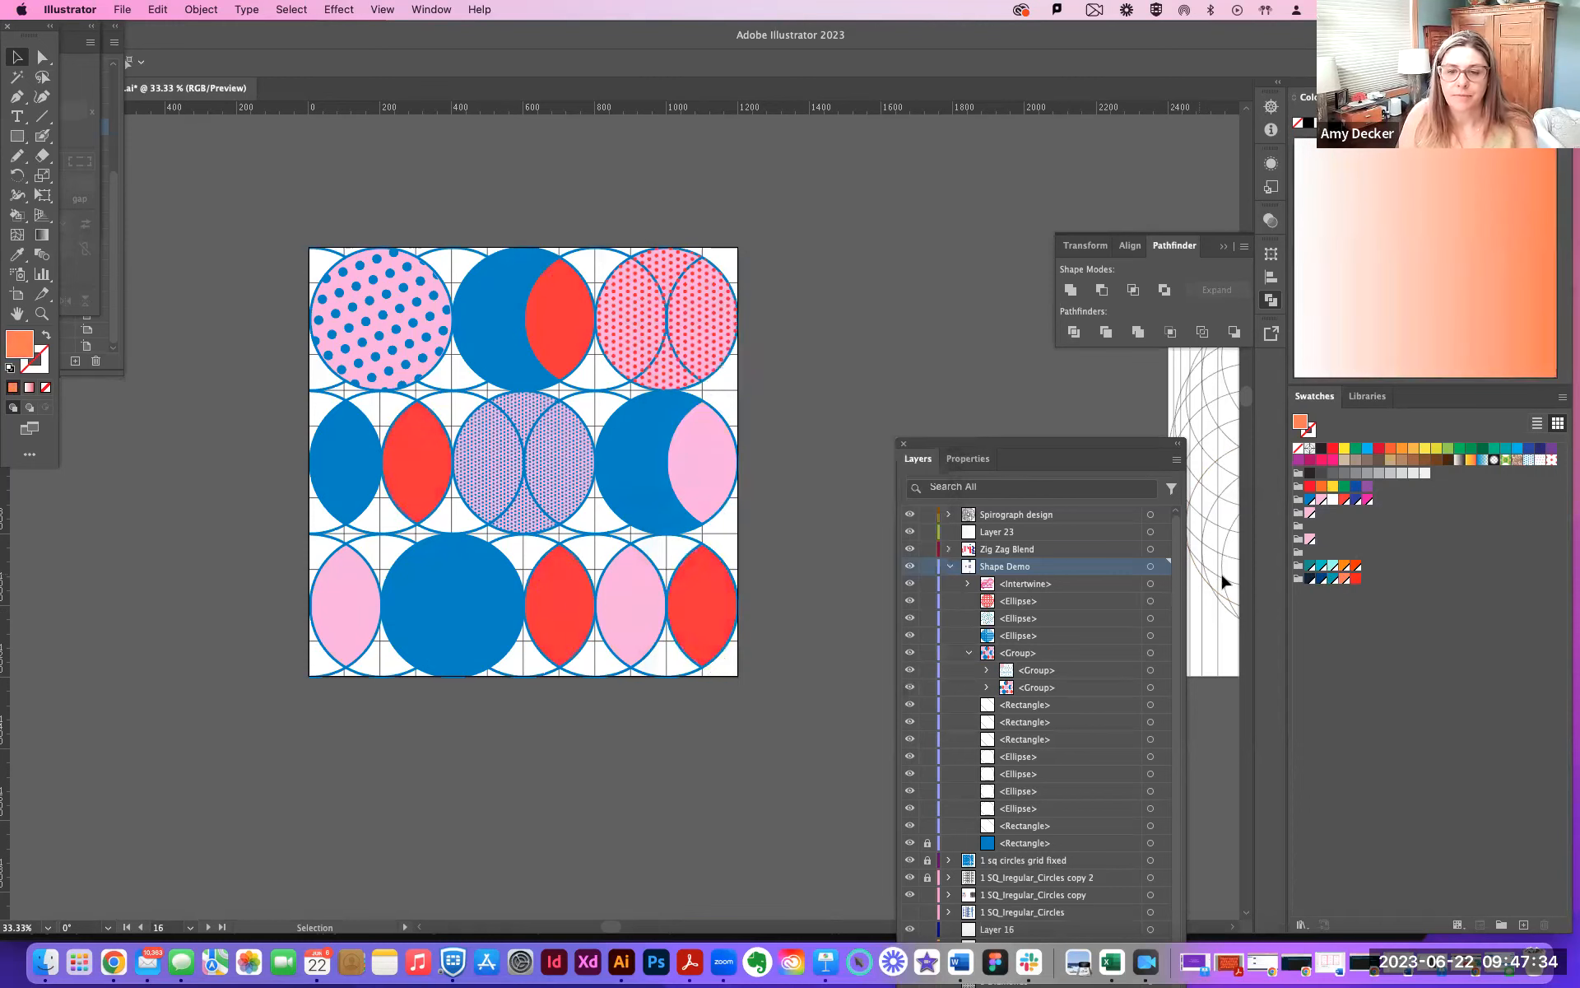
{"action": "double_click", "coordinate": [1356, 579]}
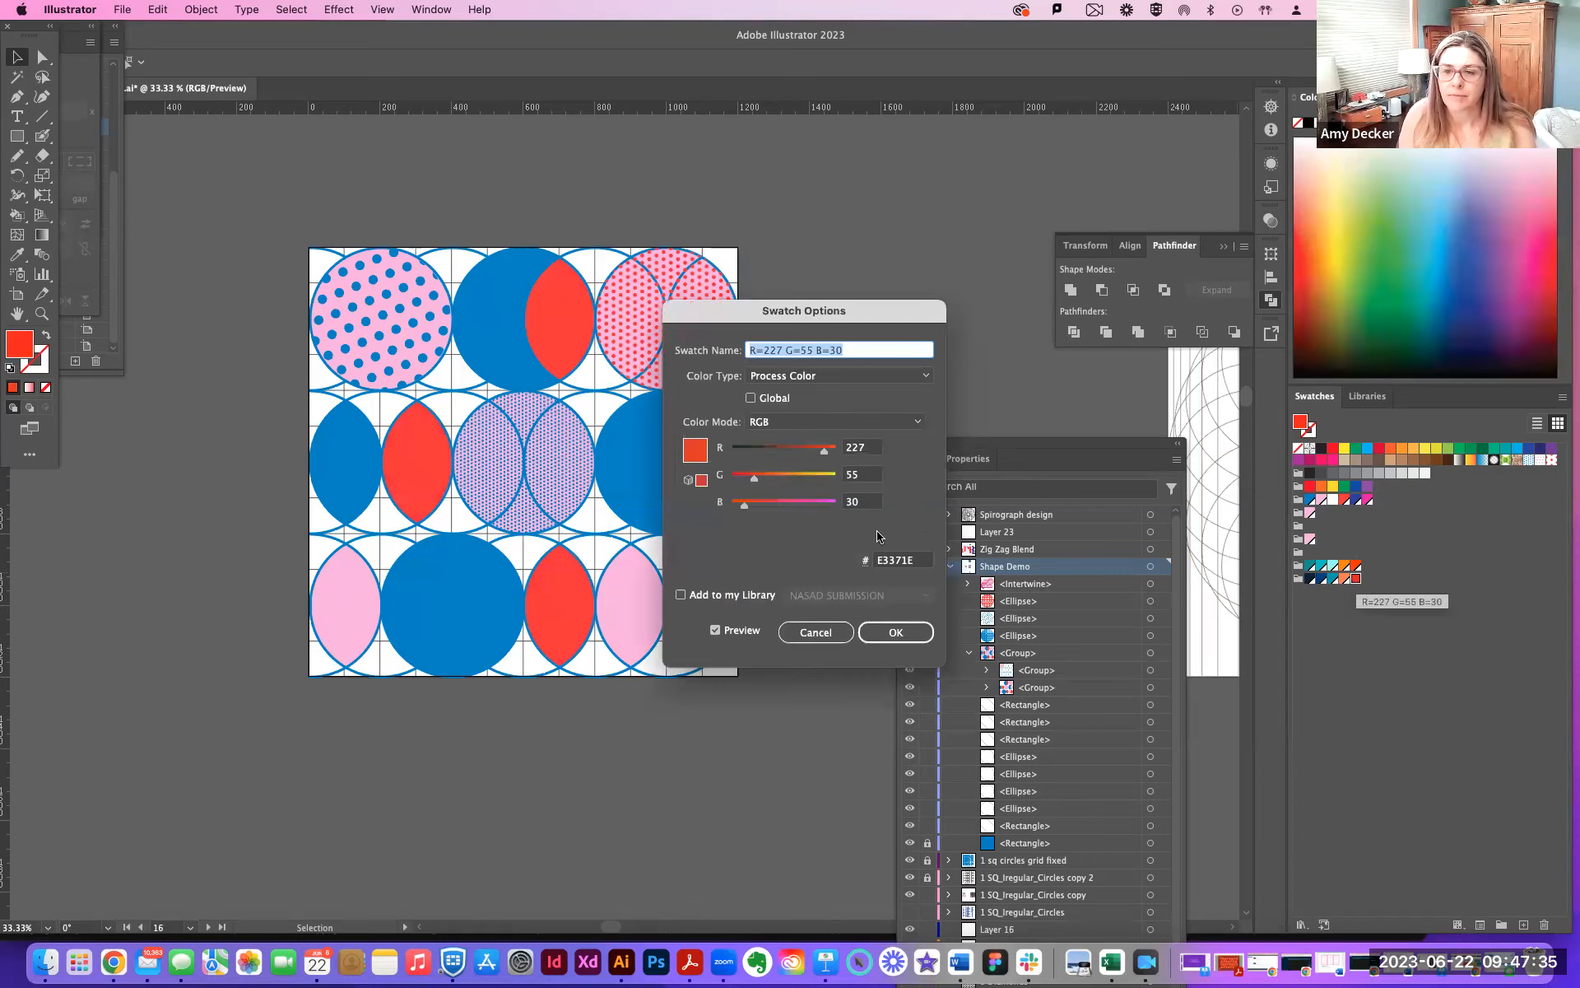
{"action": "left_click", "coordinate": [750, 398]}
{"action": "left_click", "coordinate": [883, 632]}
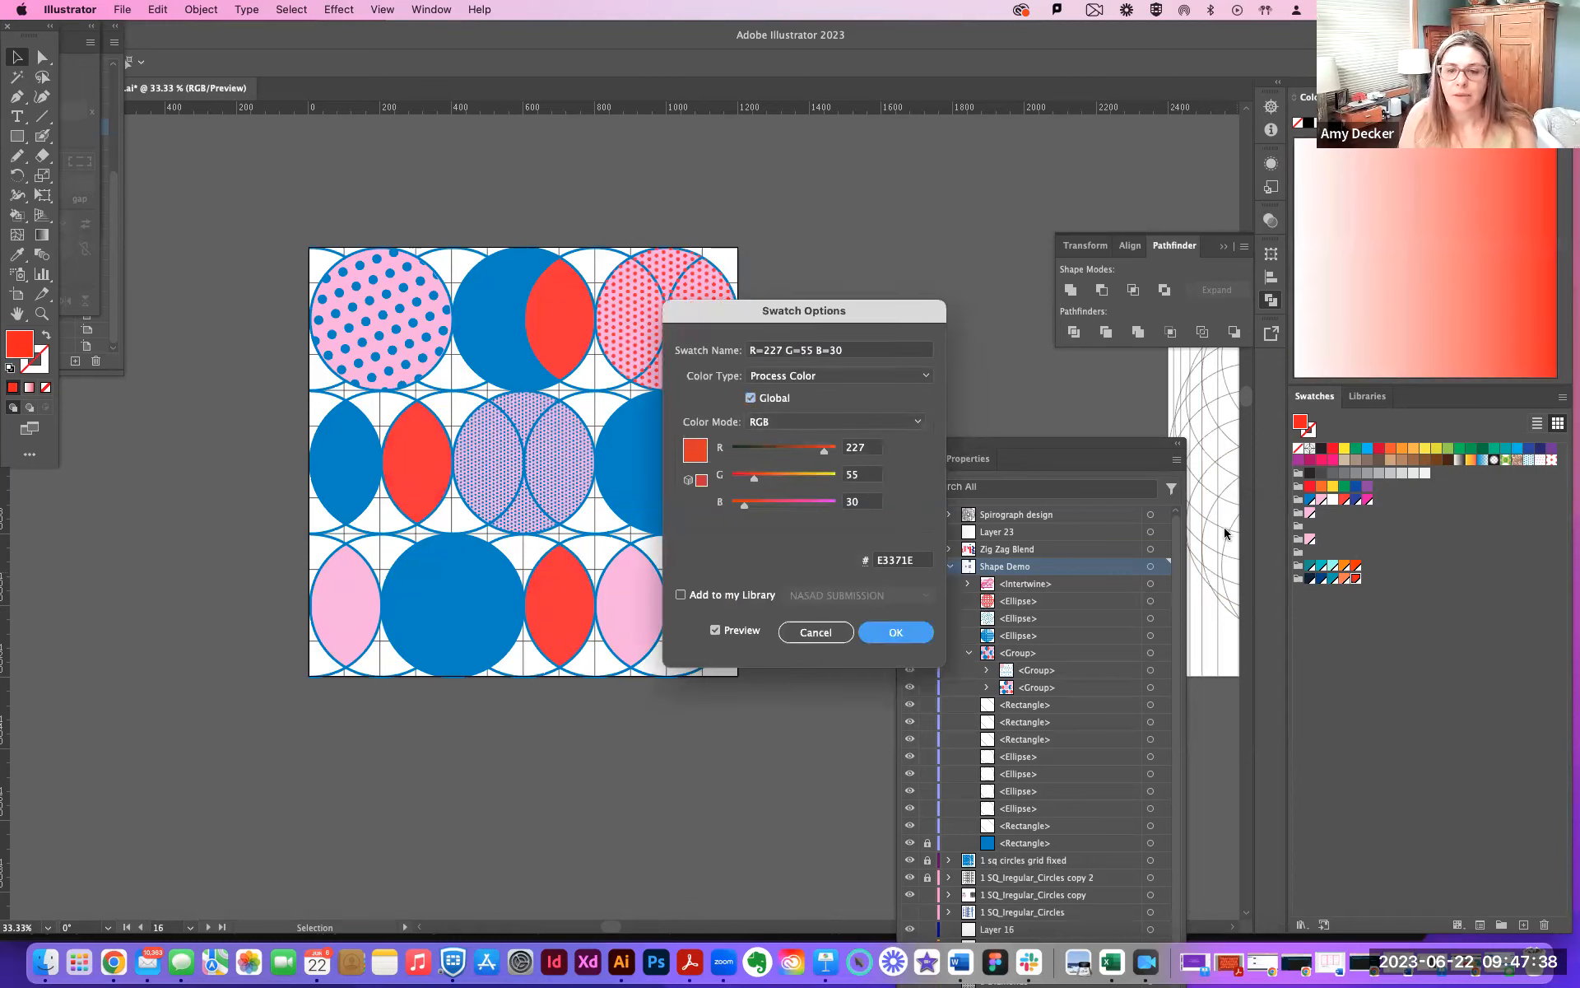
Delete the leftover empty and single-pink color groups between the Demo 1 and Blue Teal Monochromatic groups in the swatches
{"action": "left_click", "coordinate": [1298, 540]}
{"action": "left_click", "coordinate": [1545, 924]}
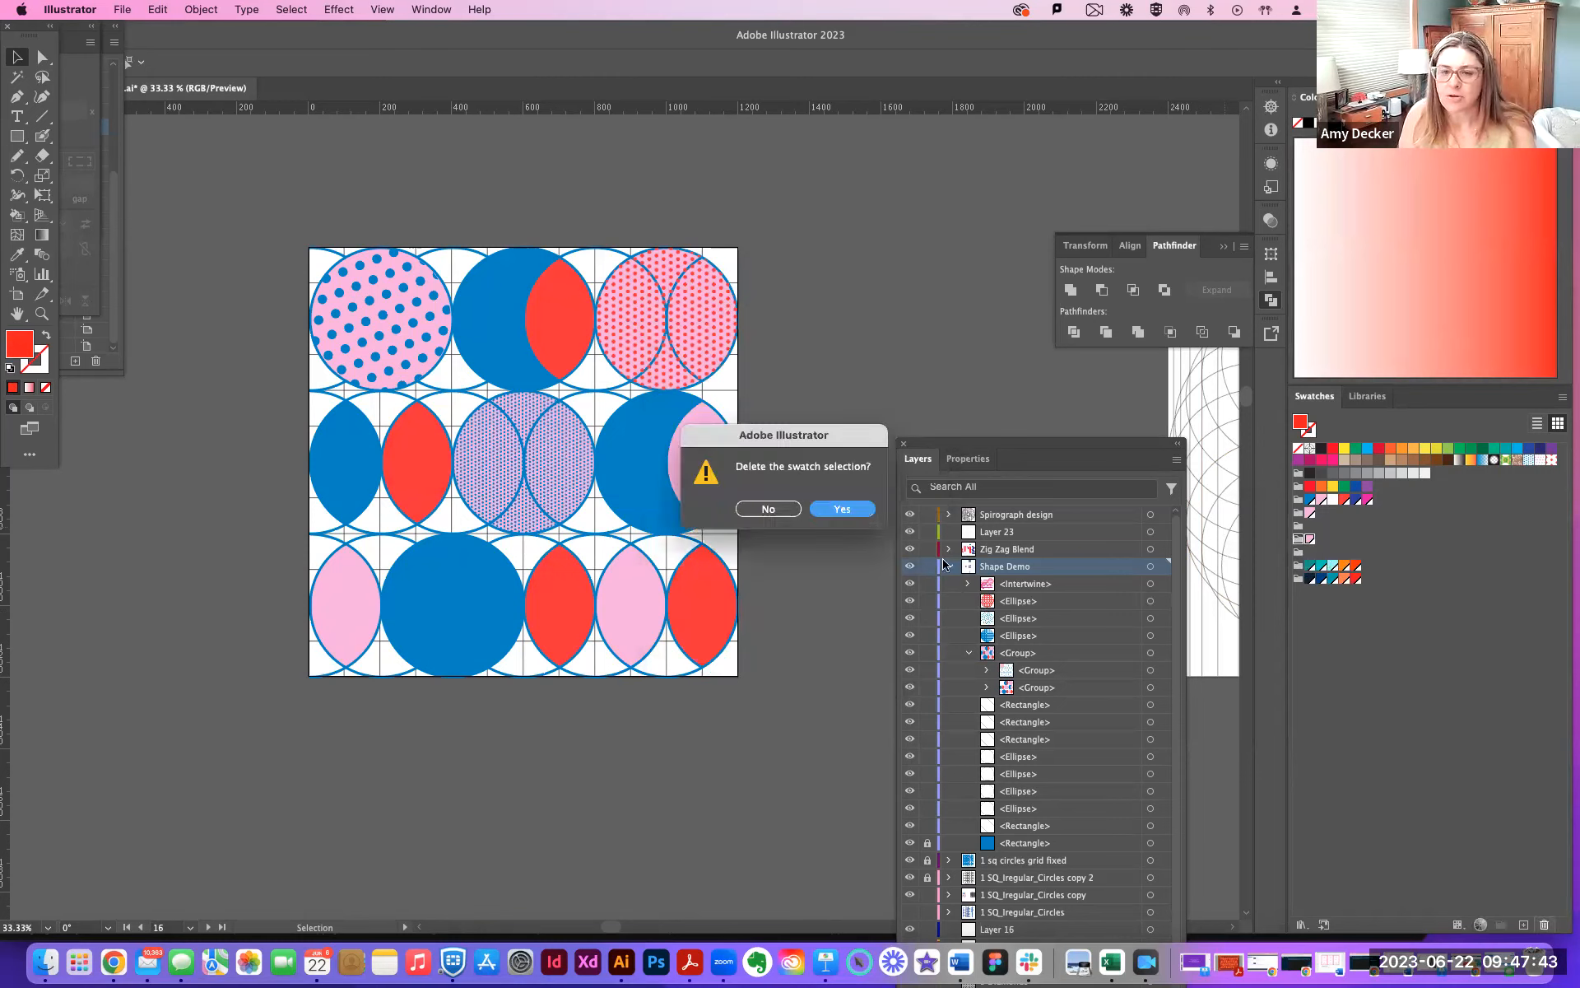
{"action": "left_click", "coordinate": [840, 509]}
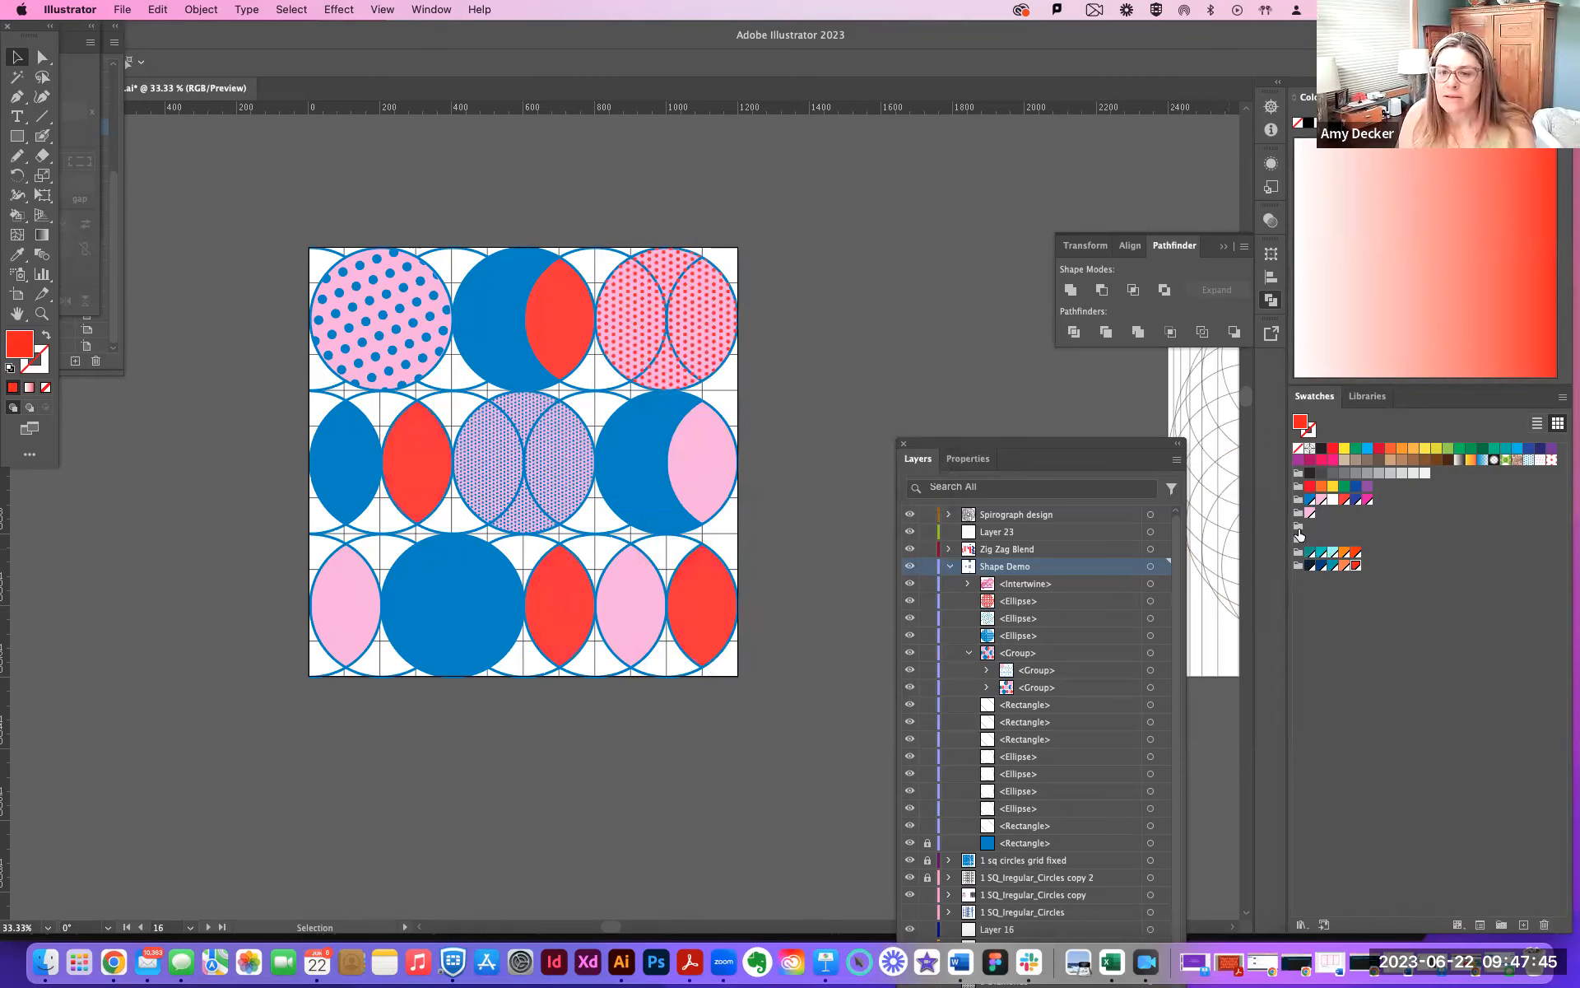
{"action": "left_click", "coordinate": [1298, 527]}
{"action": "left_click", "coordinate": [1545, 924]}
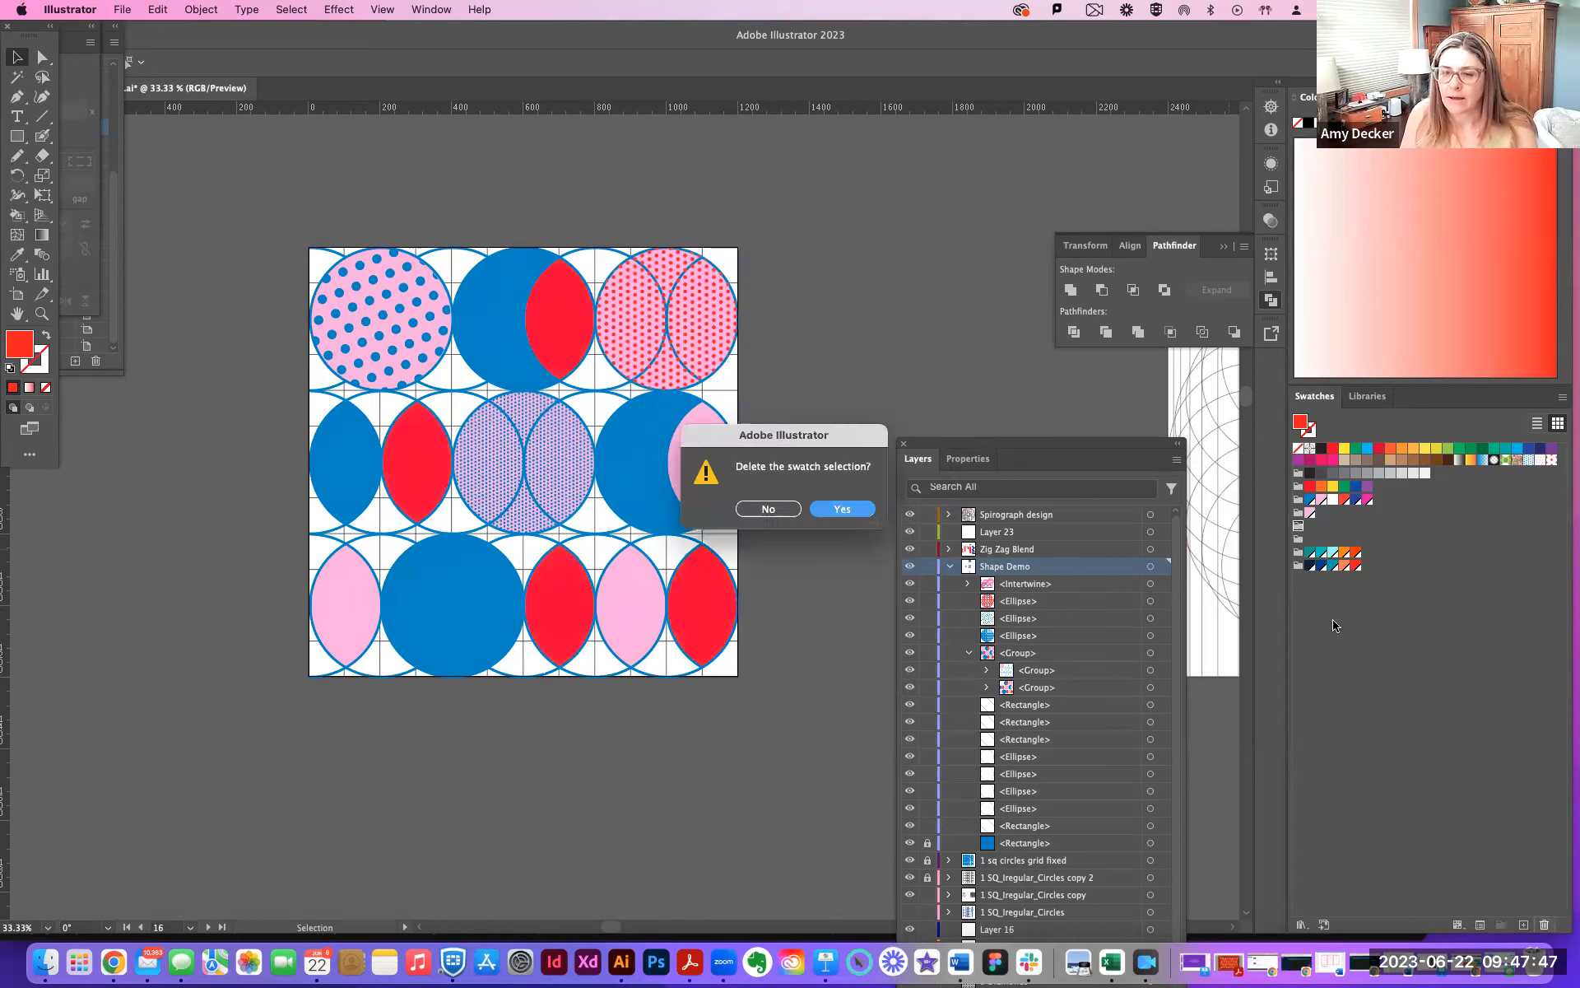
{"action": "left_click", "coordinate": [848, 509]}
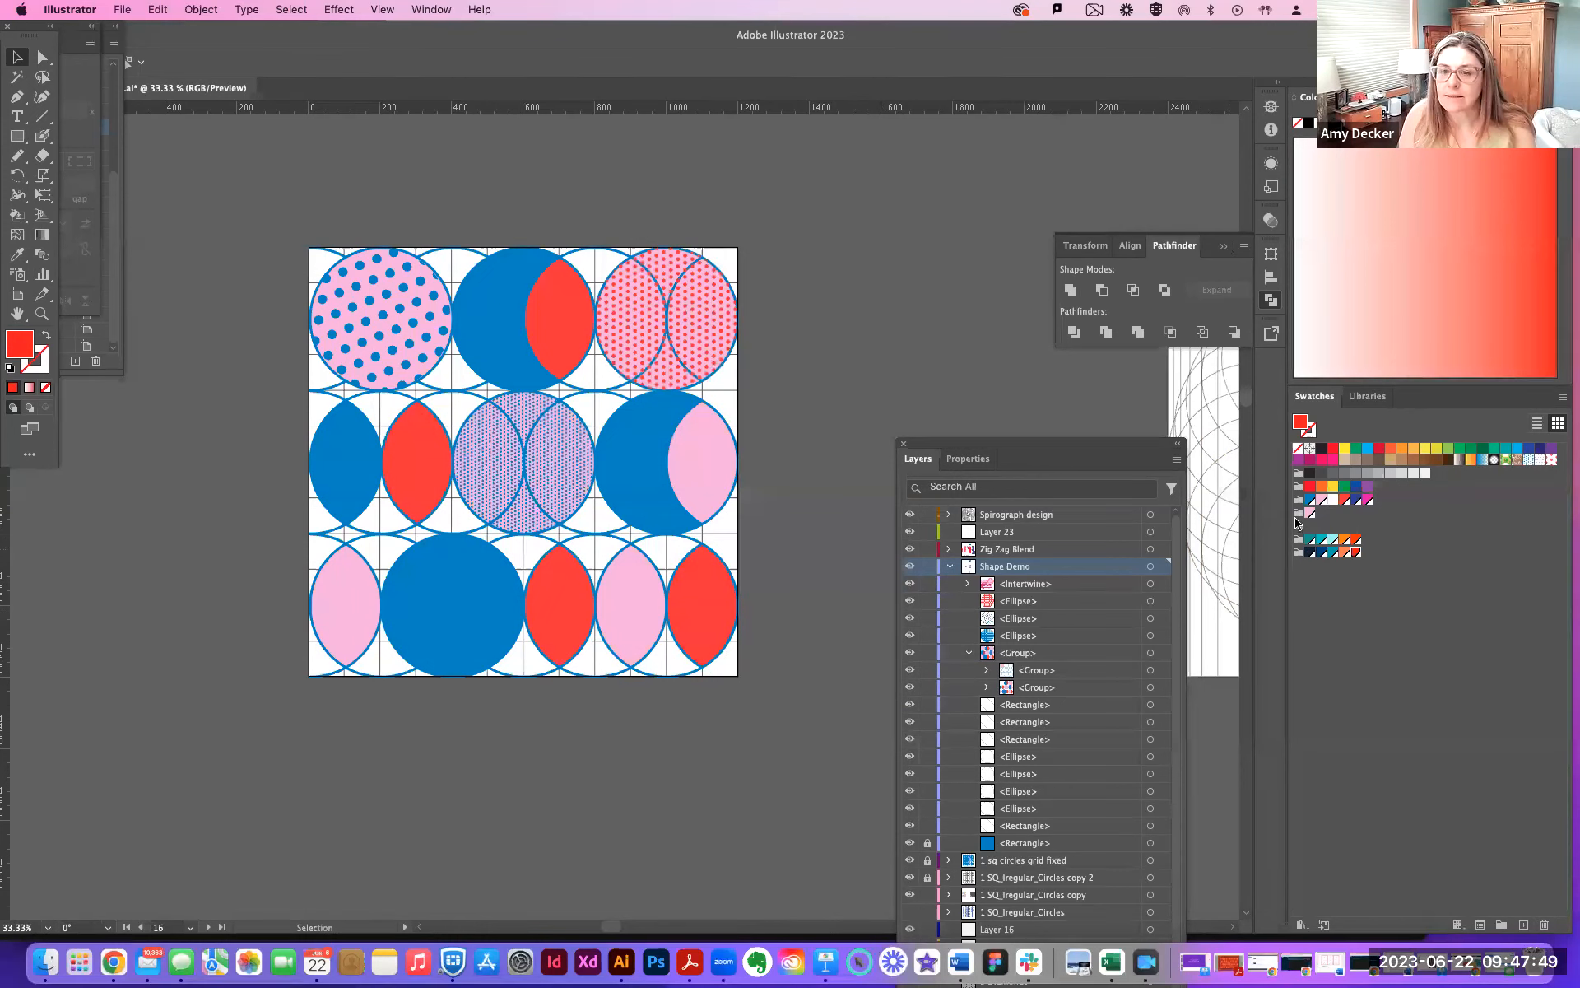
{"action": "left_click", "coordinate": [1545, 923]}
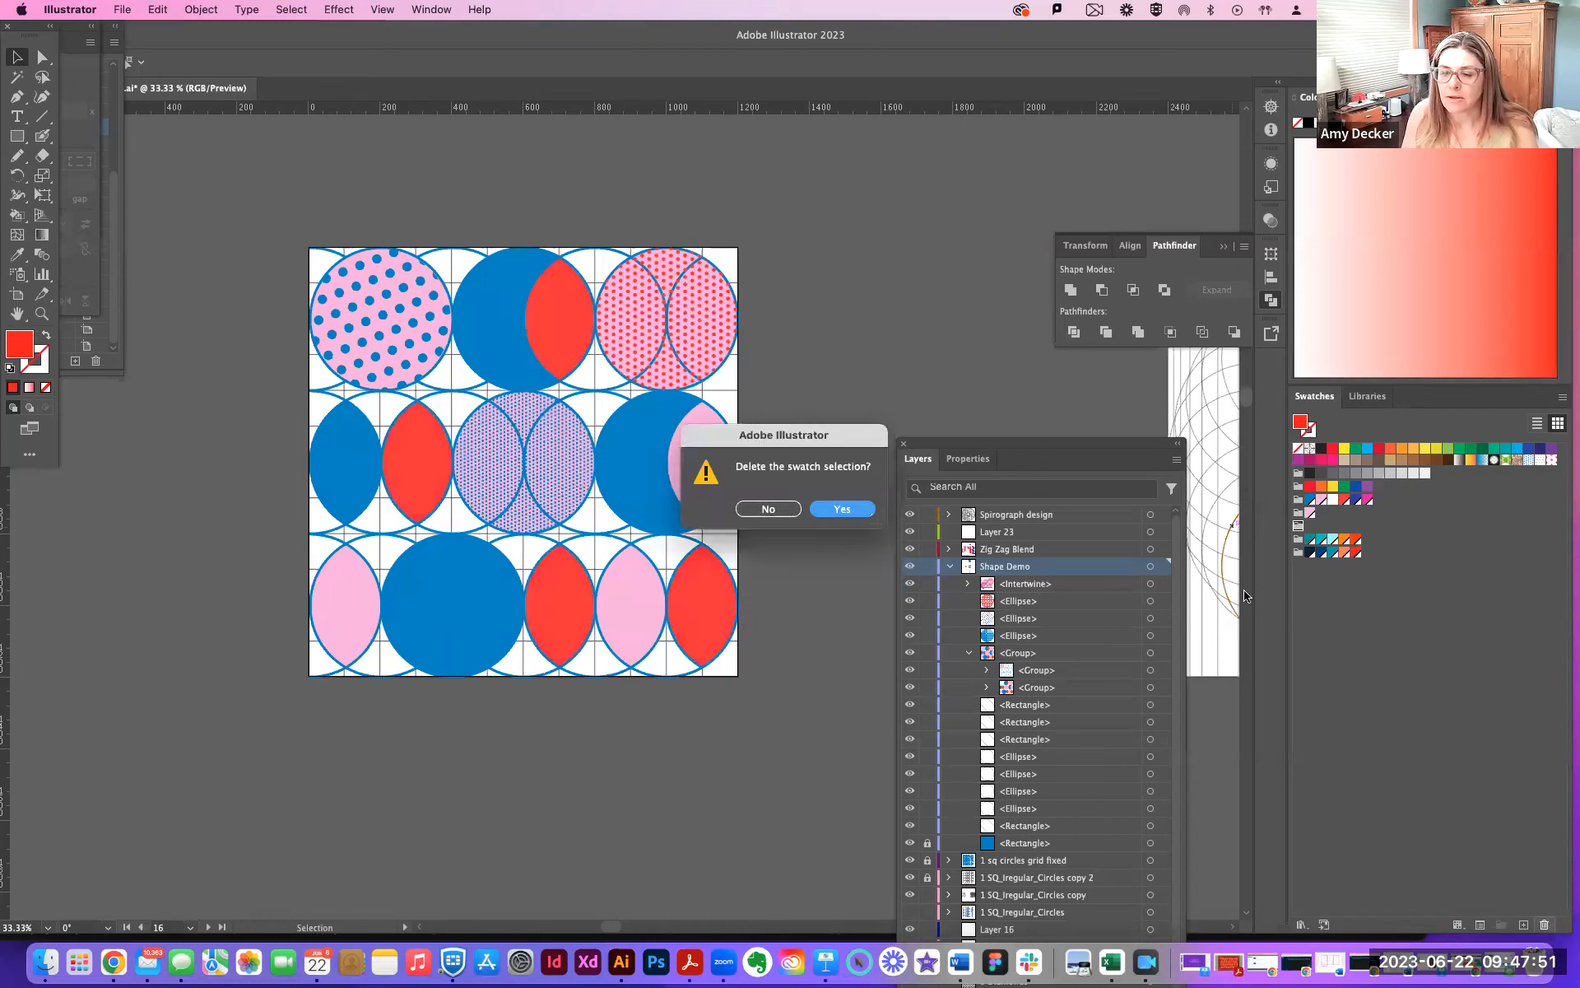
{"action": "key", "text": "Return"}
{"action": "left_click", "coordinate": [1298, 514]}
{"action": "left_click", "coordinate": [1545, 924]}
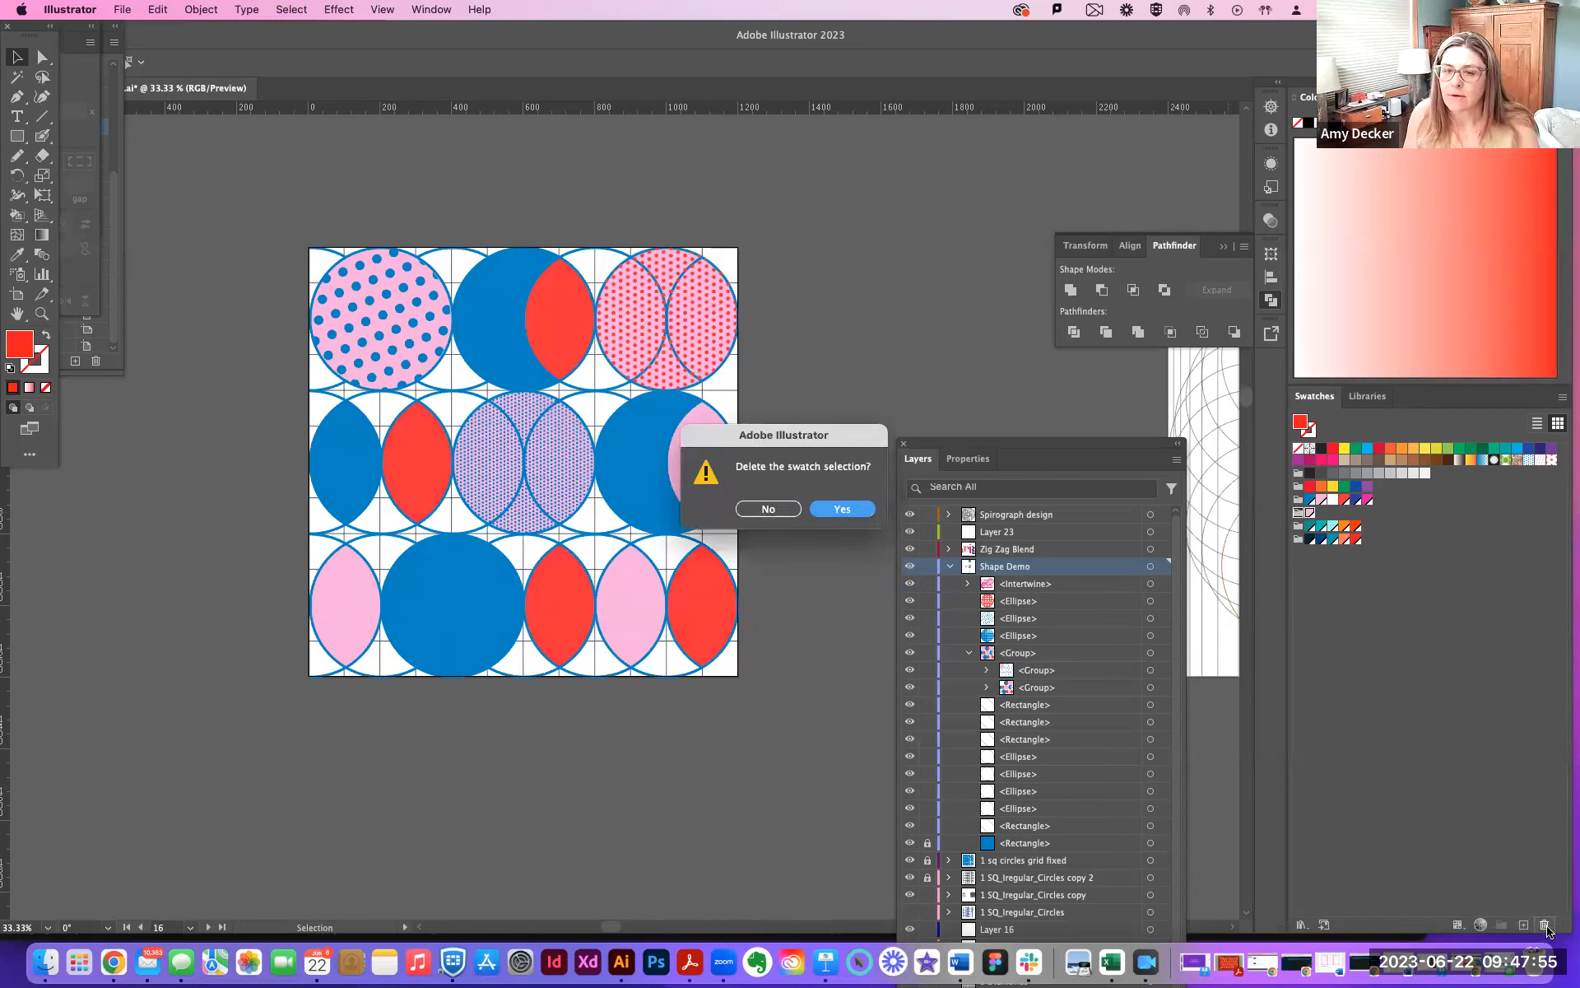
{"action": "left_click", "coordinate": [841, 509]}
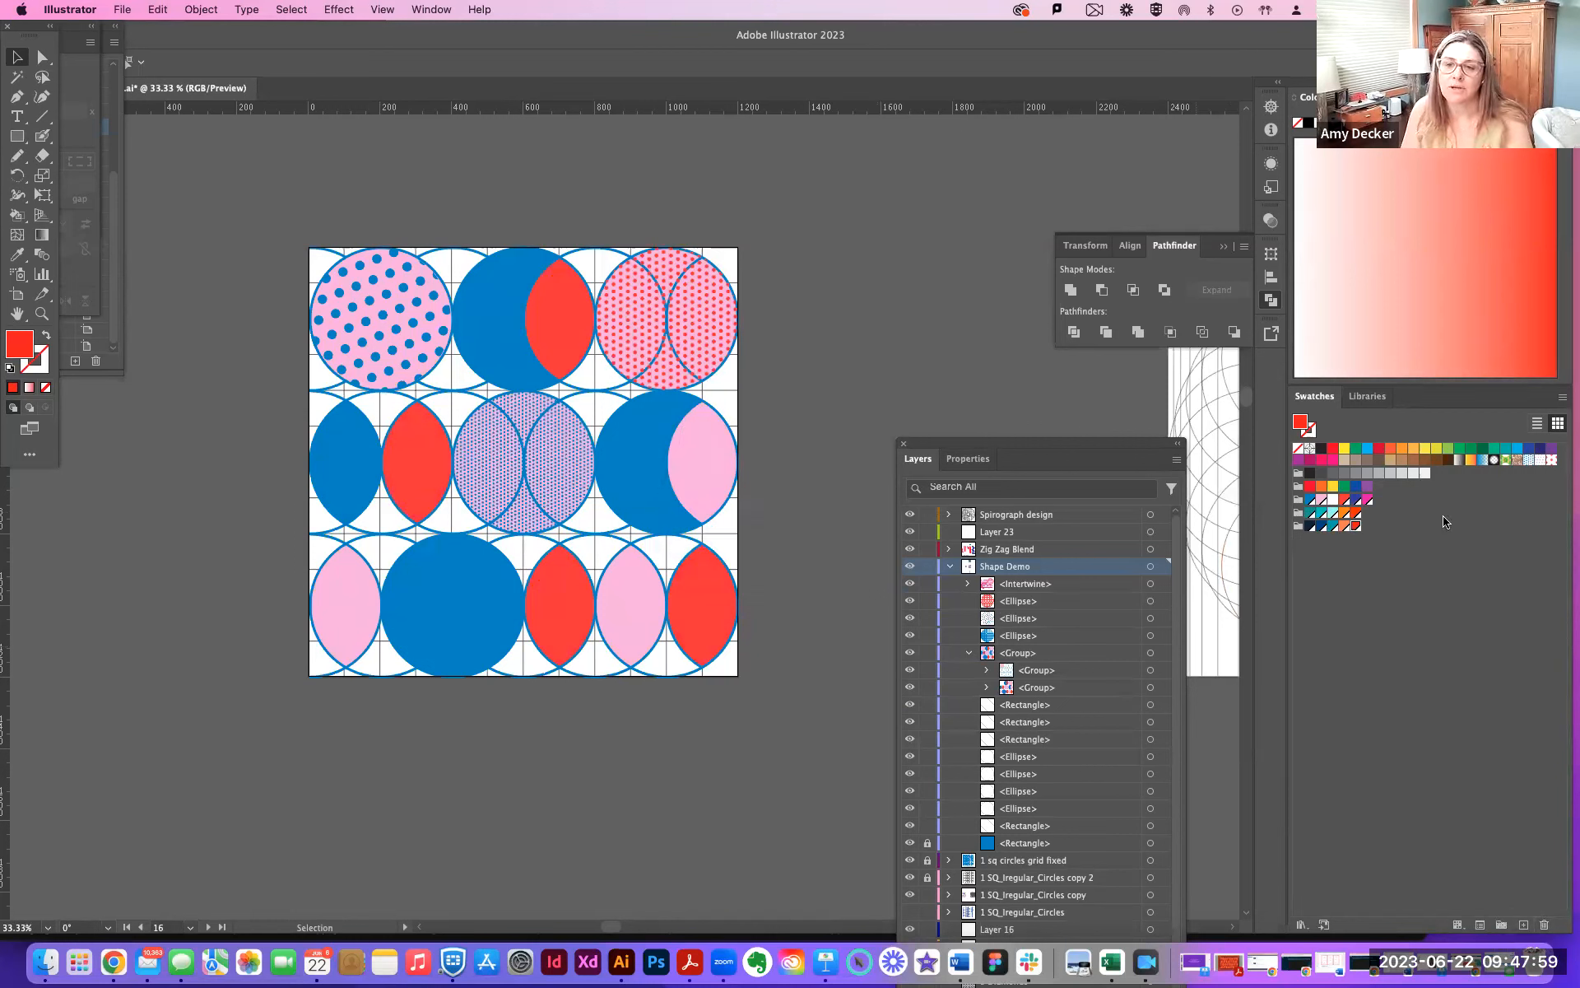
{"action": "left_click", "coordinate": [1473, 541]}
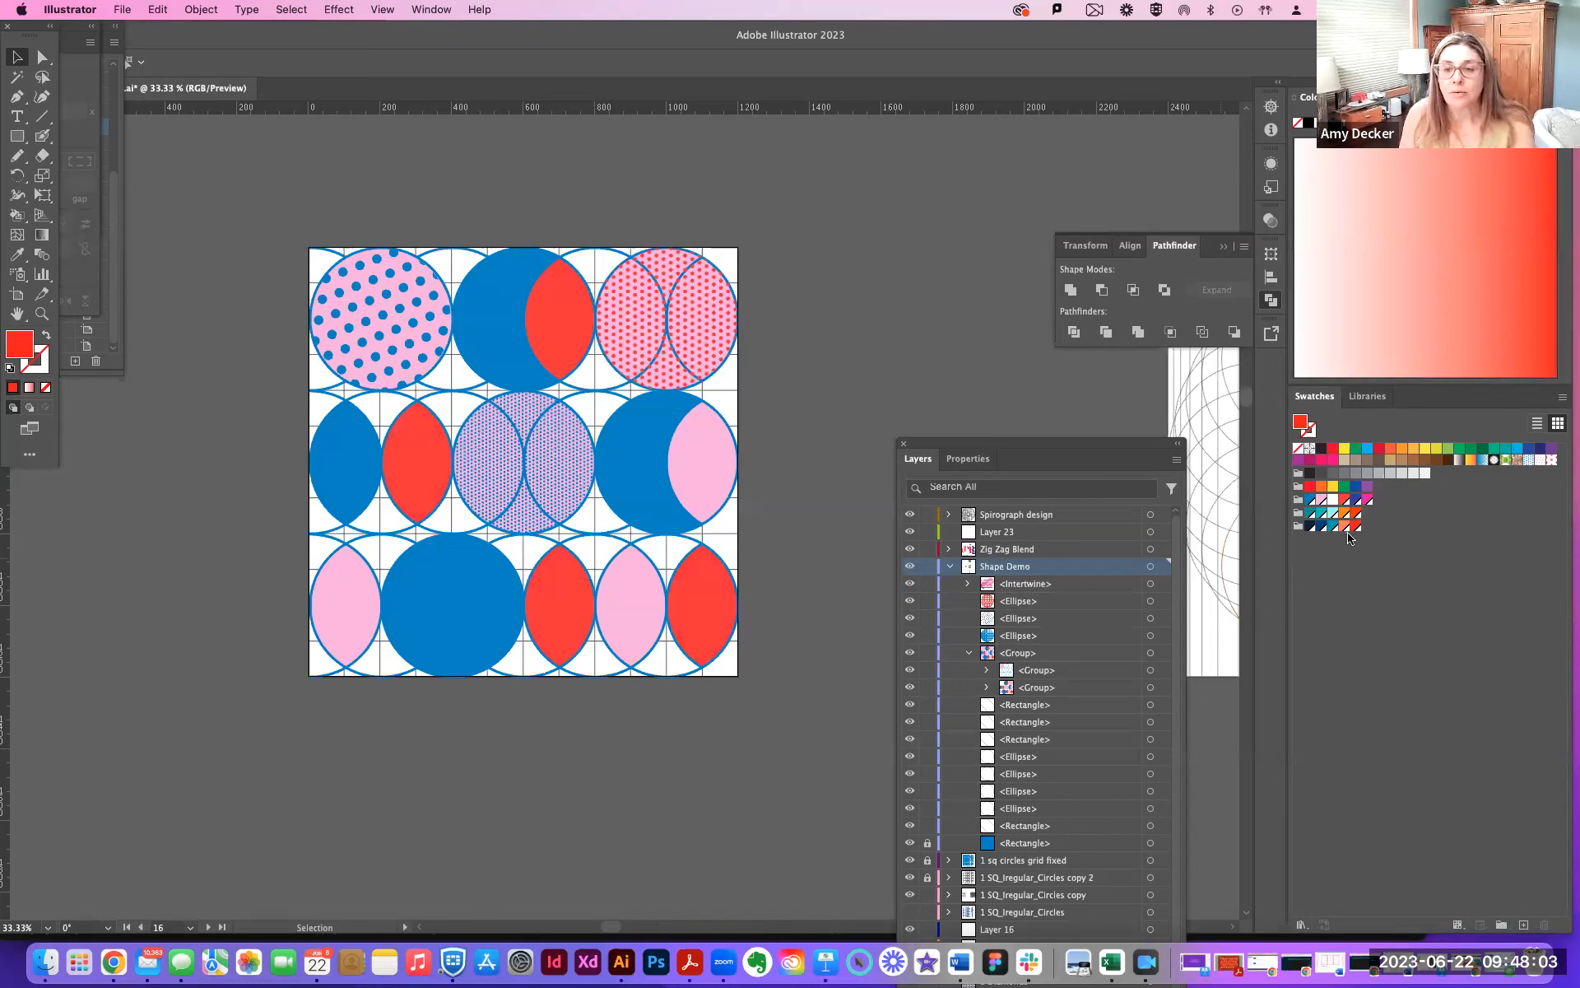
Review the Edit Colors settings of the Blue Teal Monochromatic color group and close them without applying changes
{"action": "double_click", "coordinate": [1297, 509]}
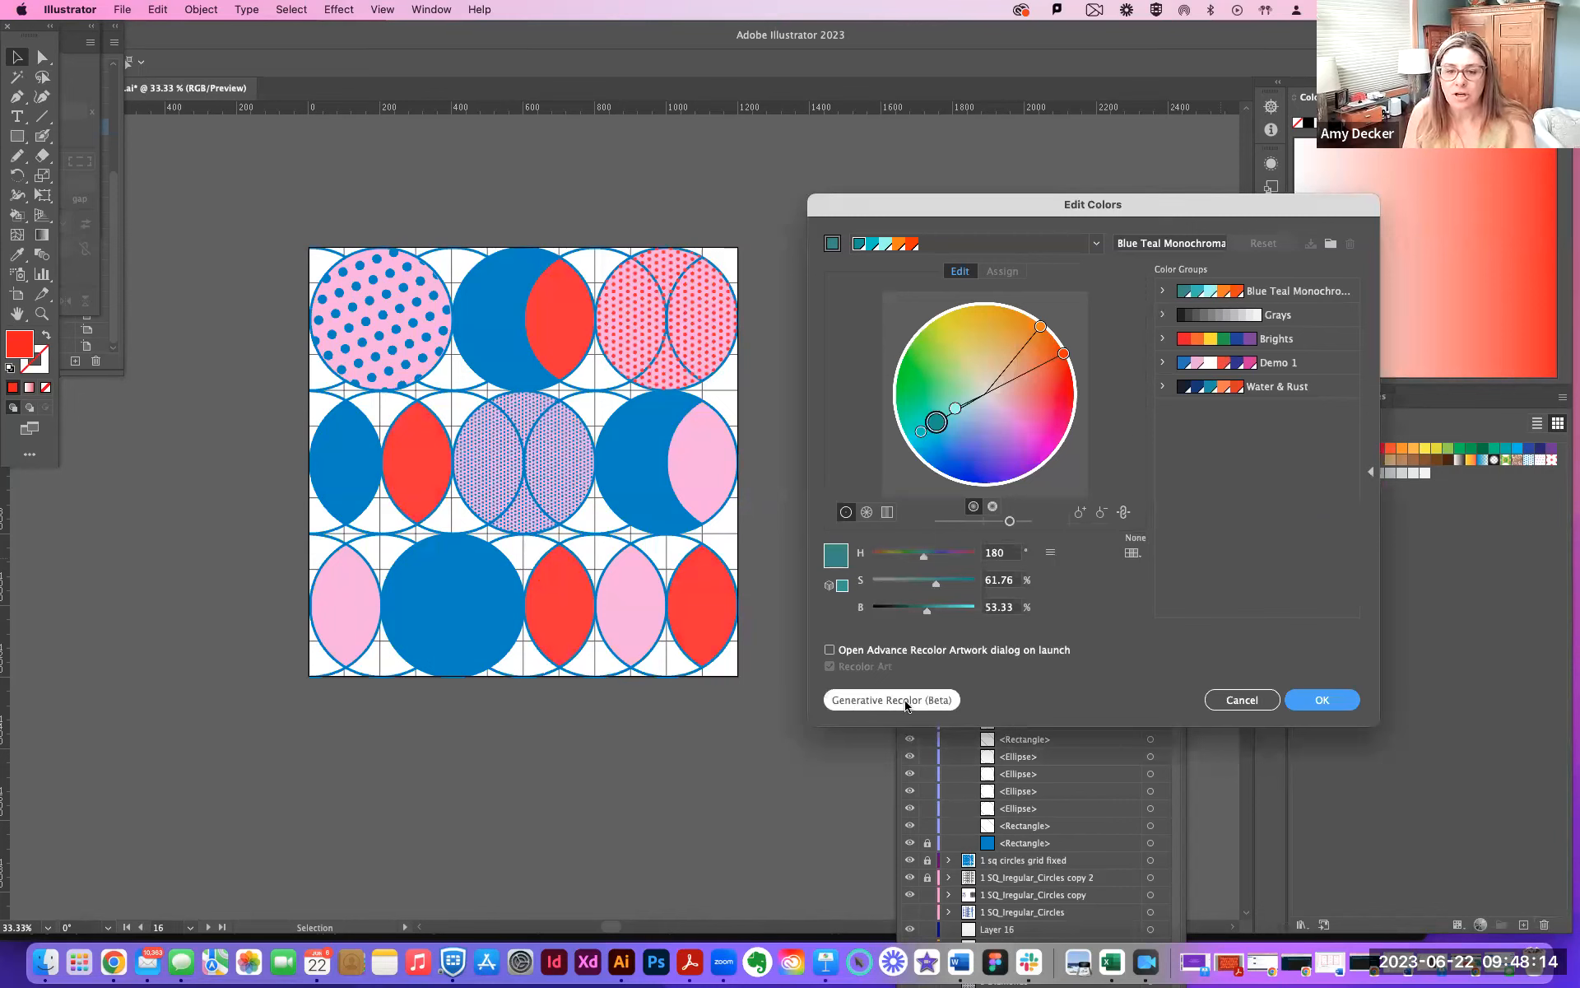
{"action": "left_click", "coordinate": [1242, 699]}
{"action": "left_click_drag", "start_coordinate": [246, 195], "coordinate": [809, 742]}
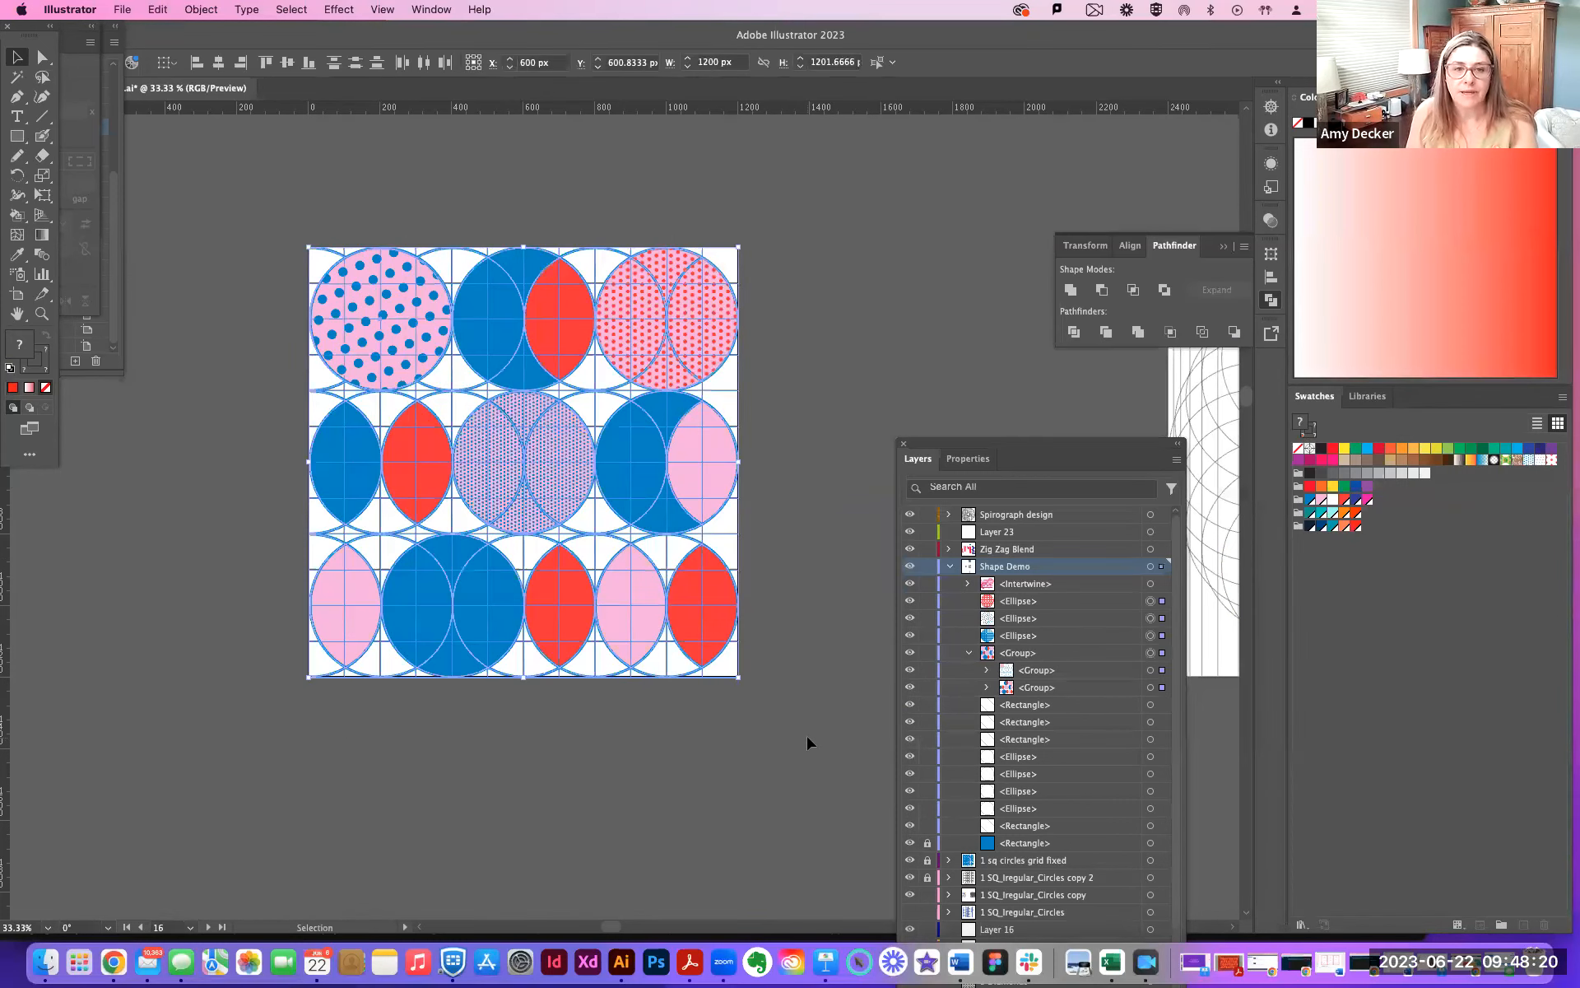
{"action": "left_click", "coordinate": [788, 722]}
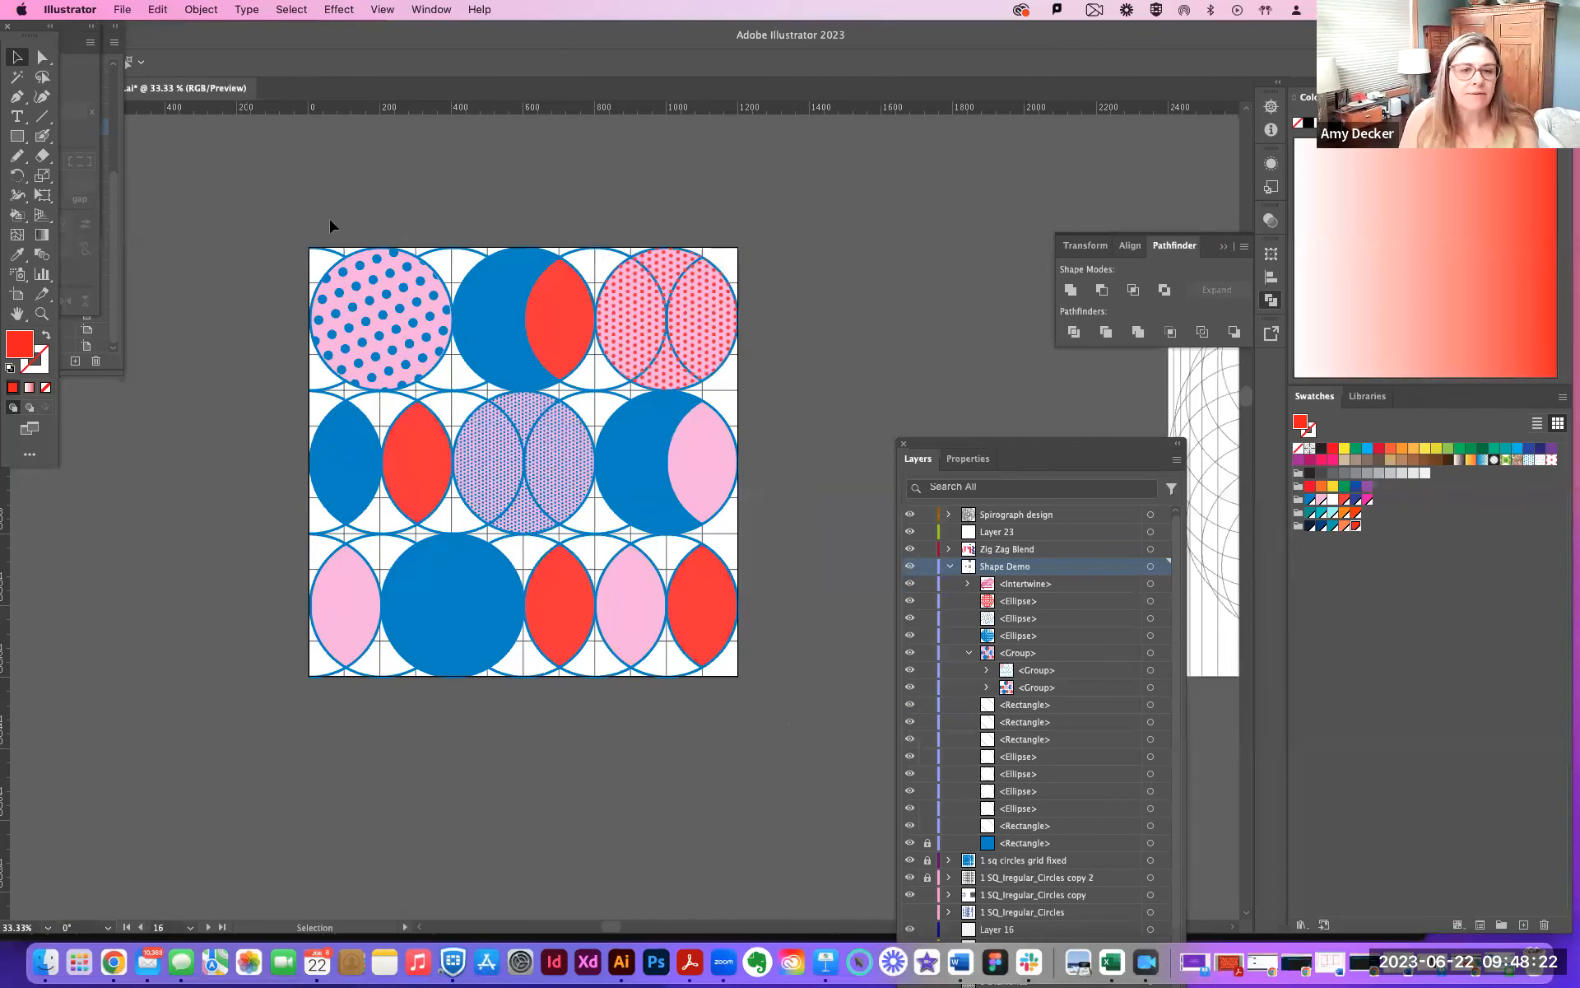
Draw a rectangle about 1200 × 1205 px over the circle pattern and fill it with the blue swatch of the Demo 1 group
{"action": "left_click", "coordinate": [16, 136]}
{"action": "left_click_drag", "start_coordinate": [308, 244], "coordinate": [737, 677]}
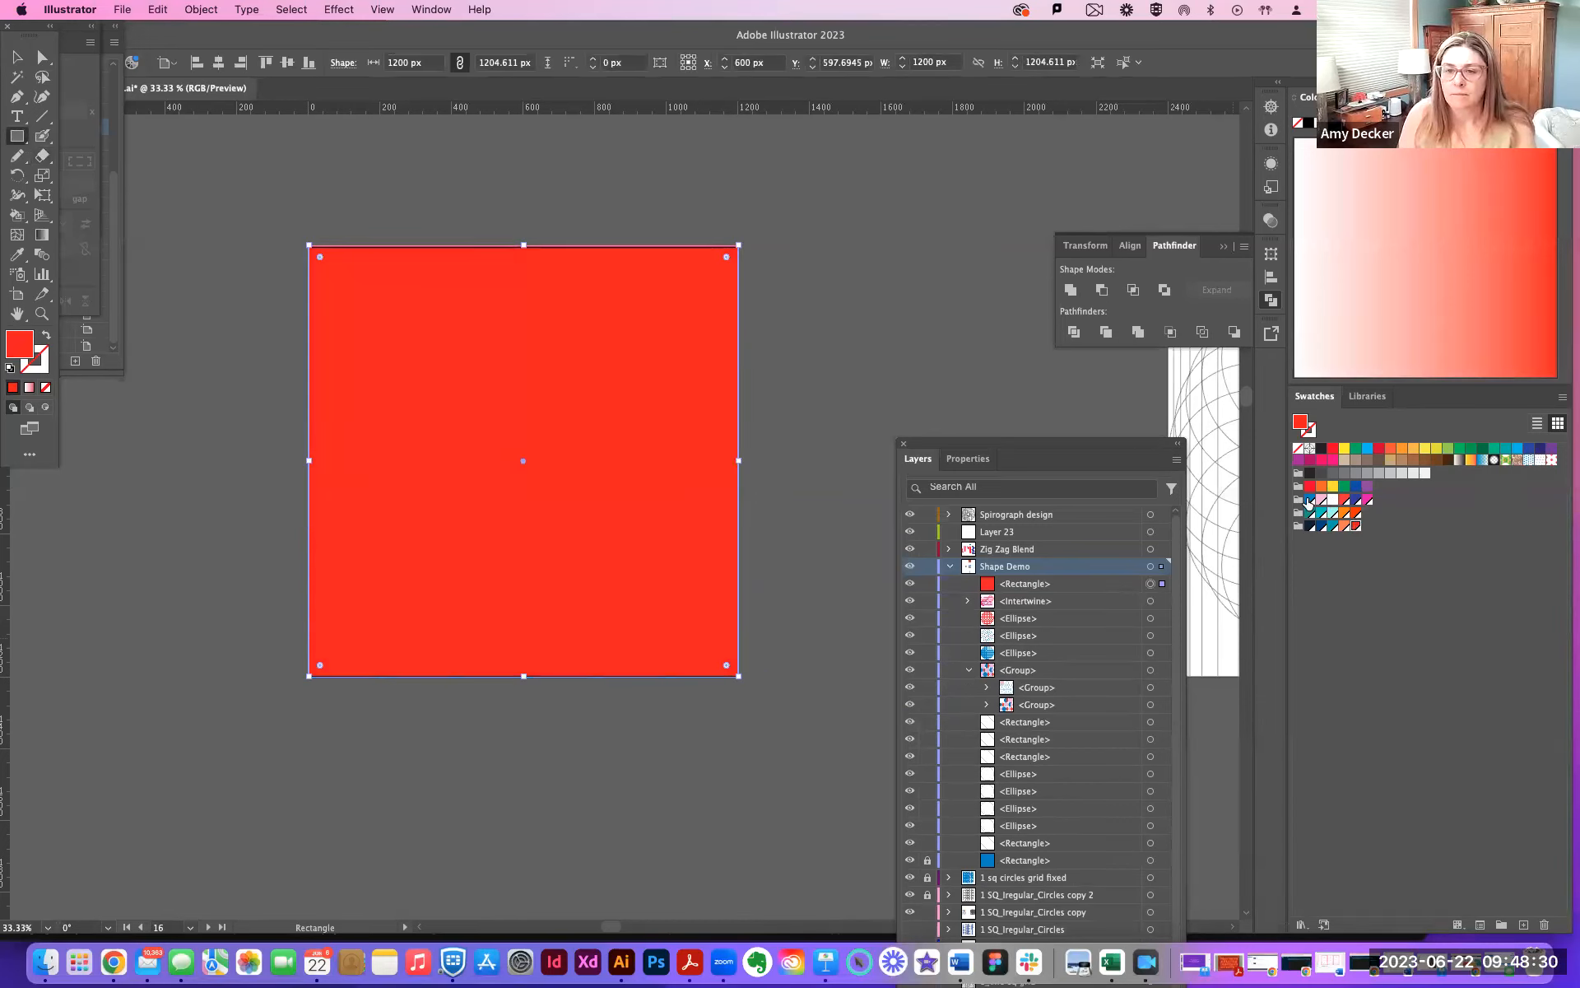
{"action": "left_click", "coordinate": [1308, 500]}
Send the blue rectangle to the back, behind all the pattern shapes in the Shape Demo layer
{"action": "left_click", "coordinate": [247, 10]}
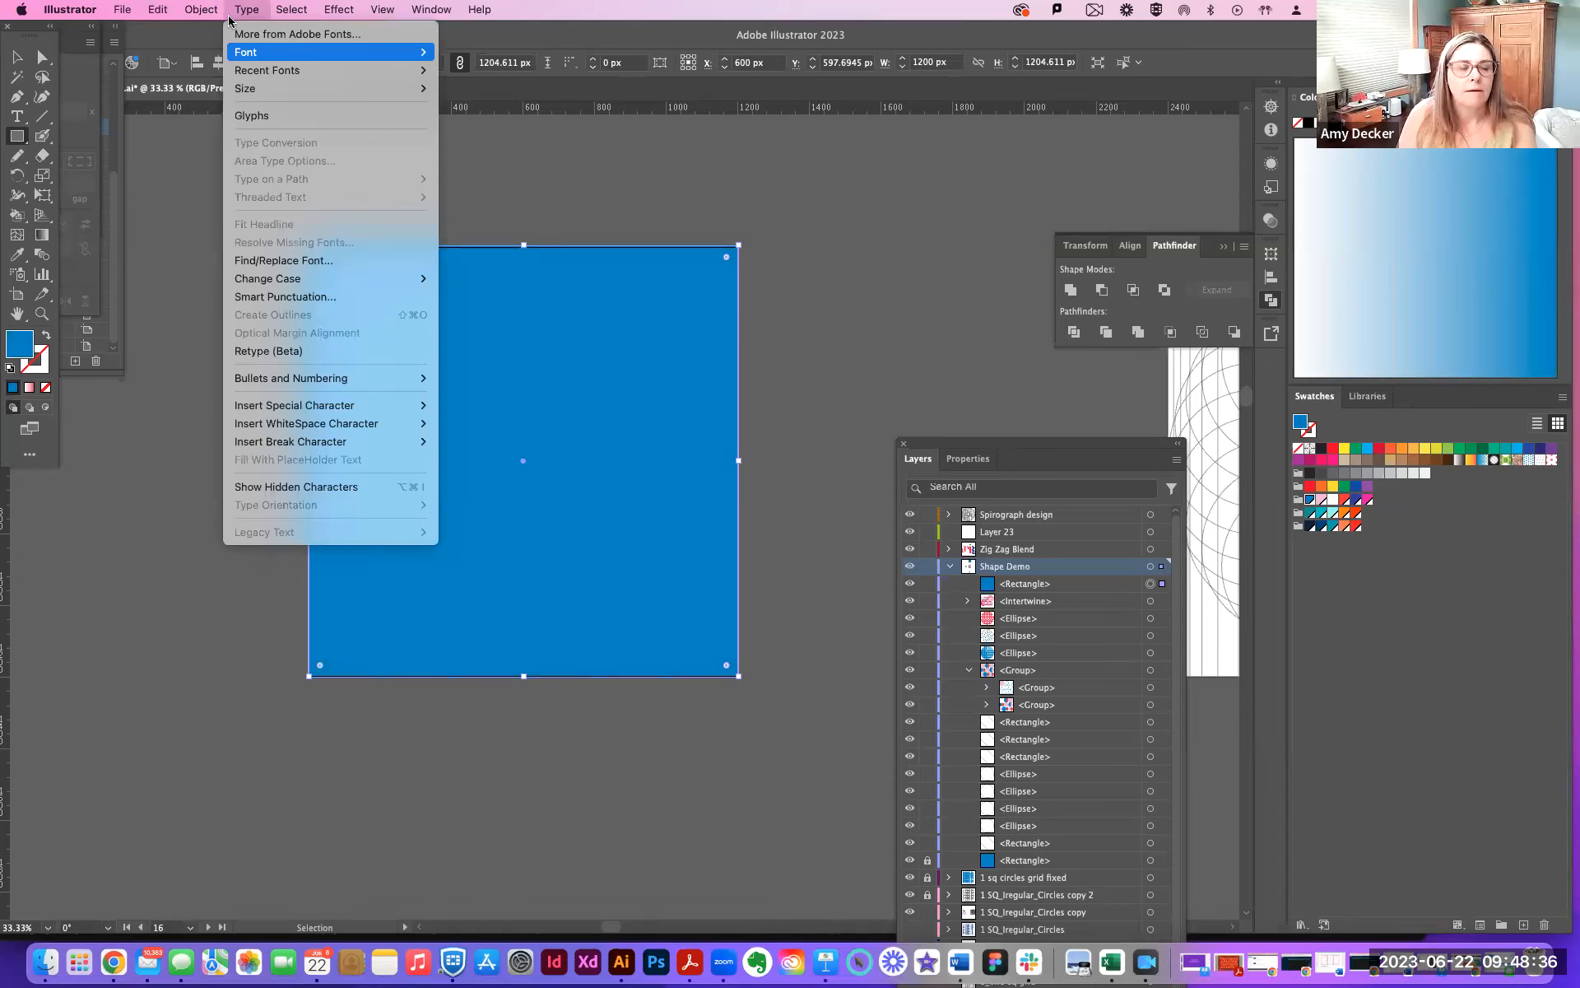
{"action": "left_click", "coordinate": [552, 189]}
{"action": "left_click", "coordinate": [202, 9]}
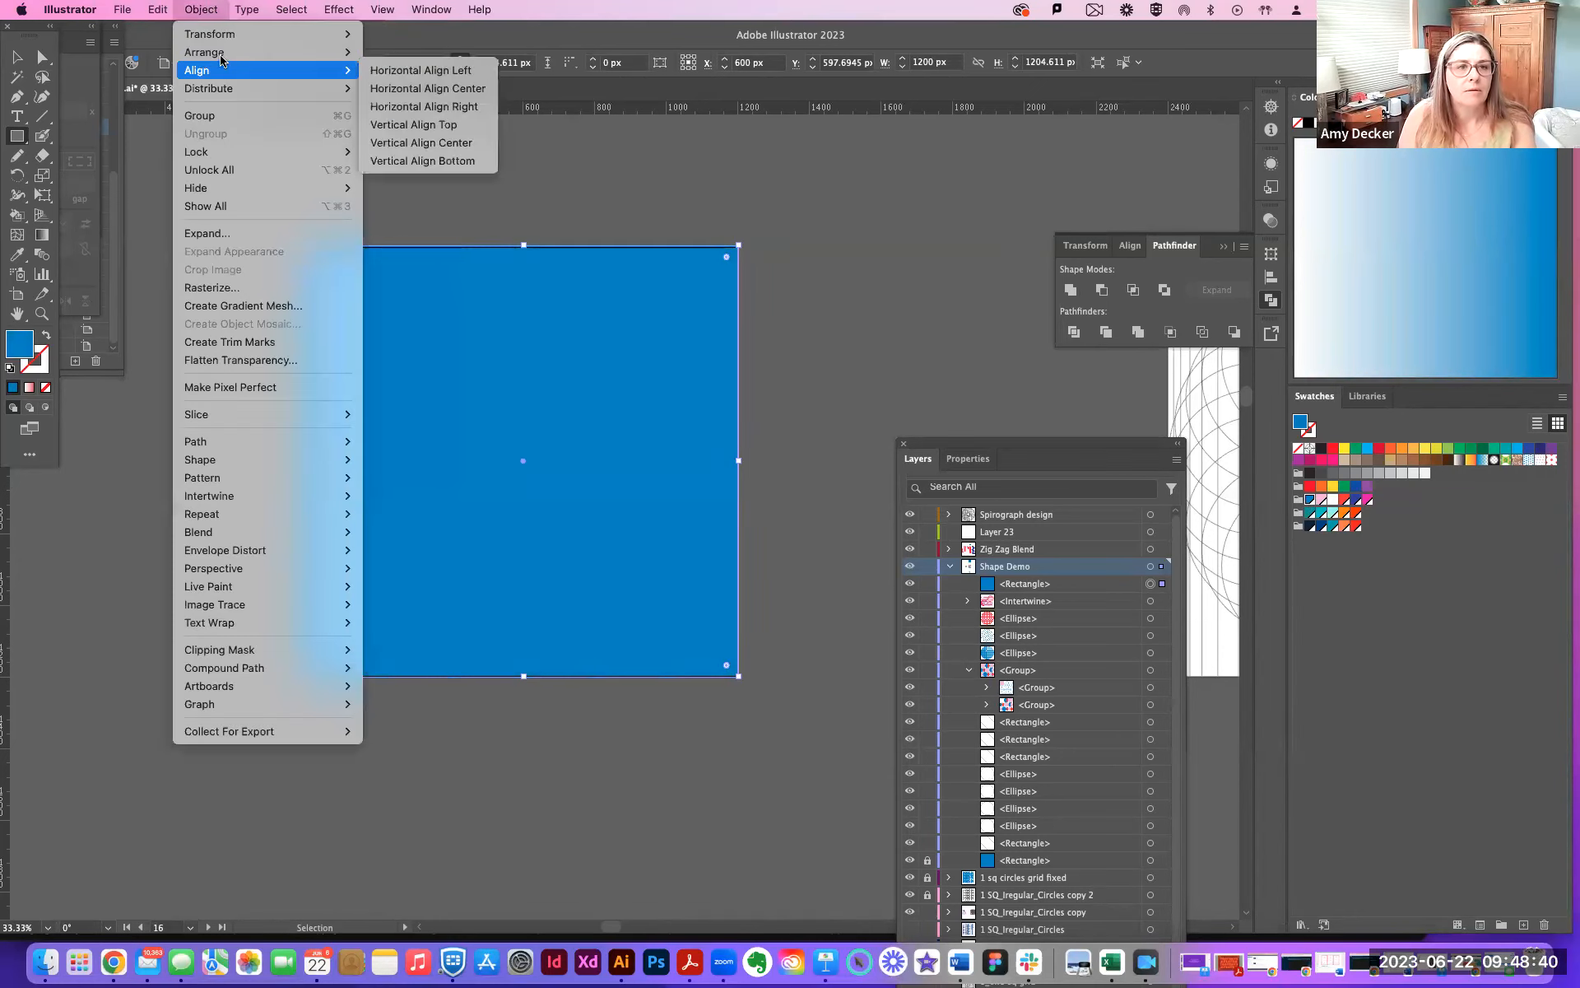
{"action": "mouse_move", "coordinate": [220, 54]}
{"action": "left_click", "coordinate": [393, 106]}
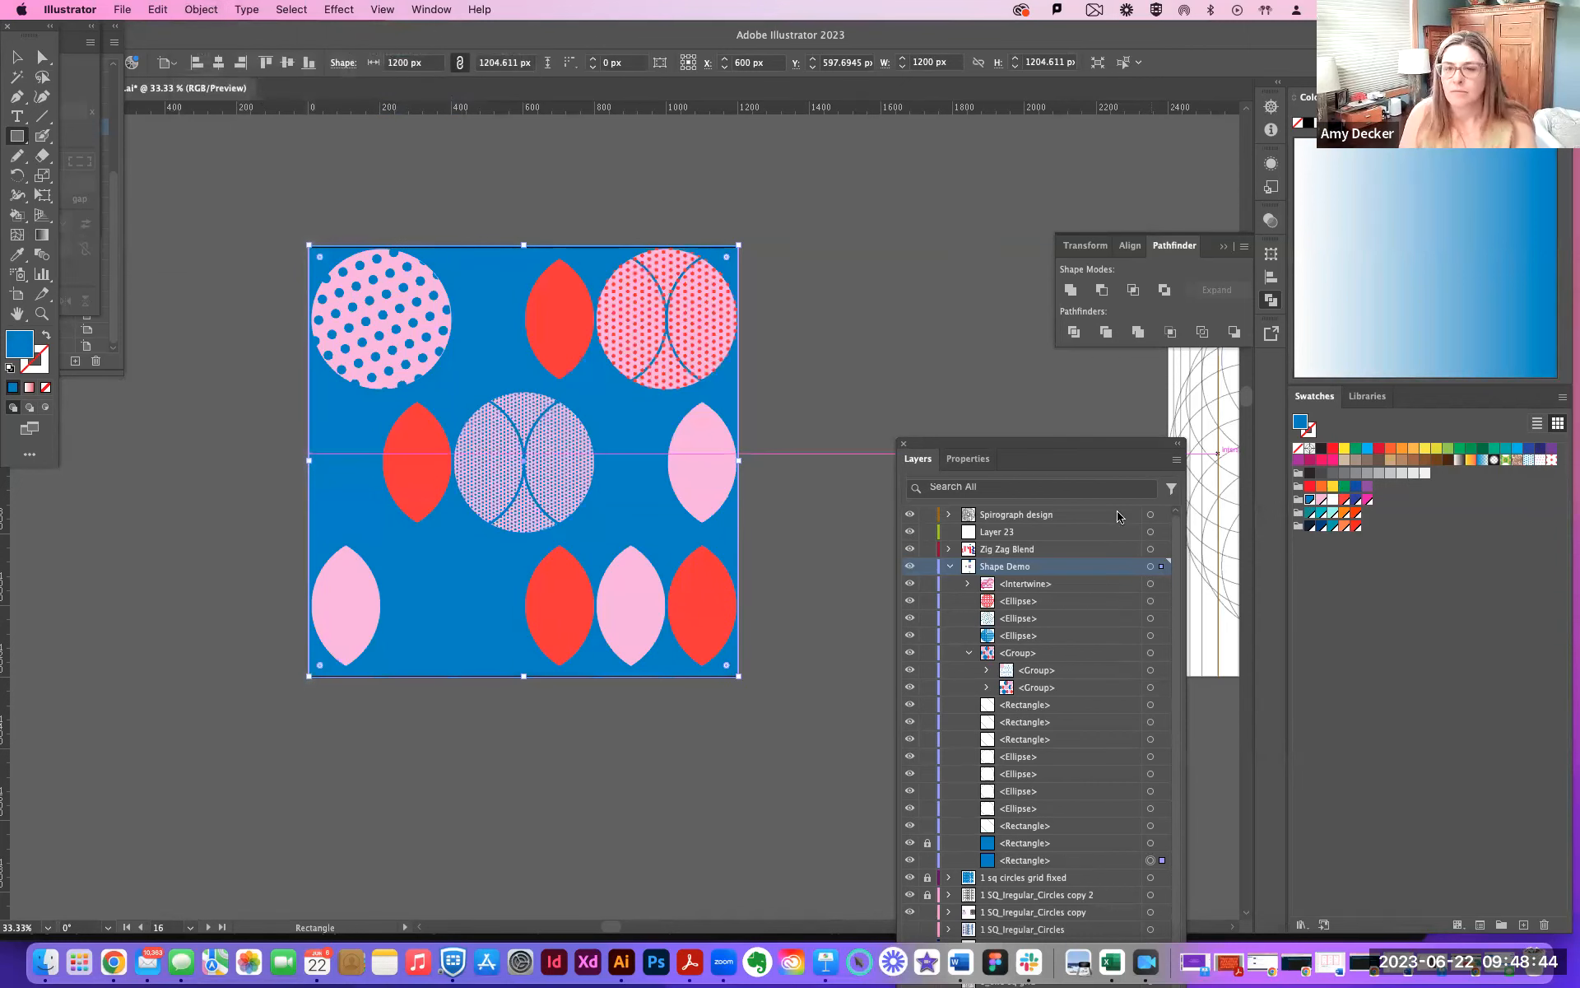
Fill the background rectangle with the magenta swatch of the Demo 1 group and deselect it
{"action": "left_click", "coordinate": [1367, 499]}
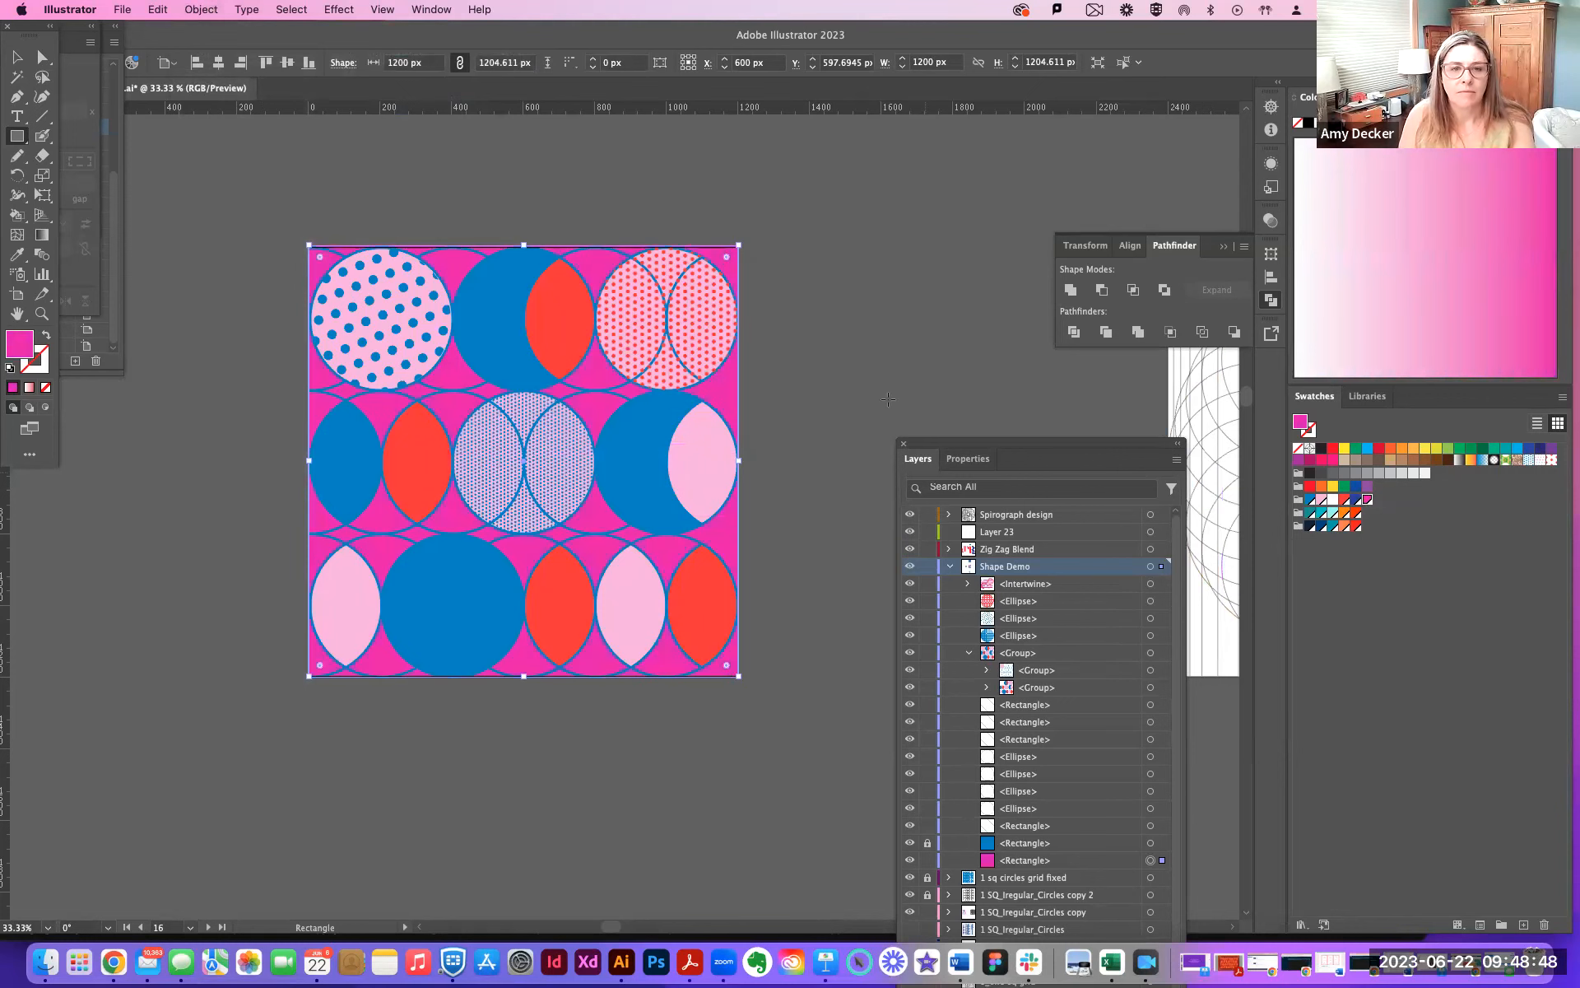
{"action": "key", "text": "v"}
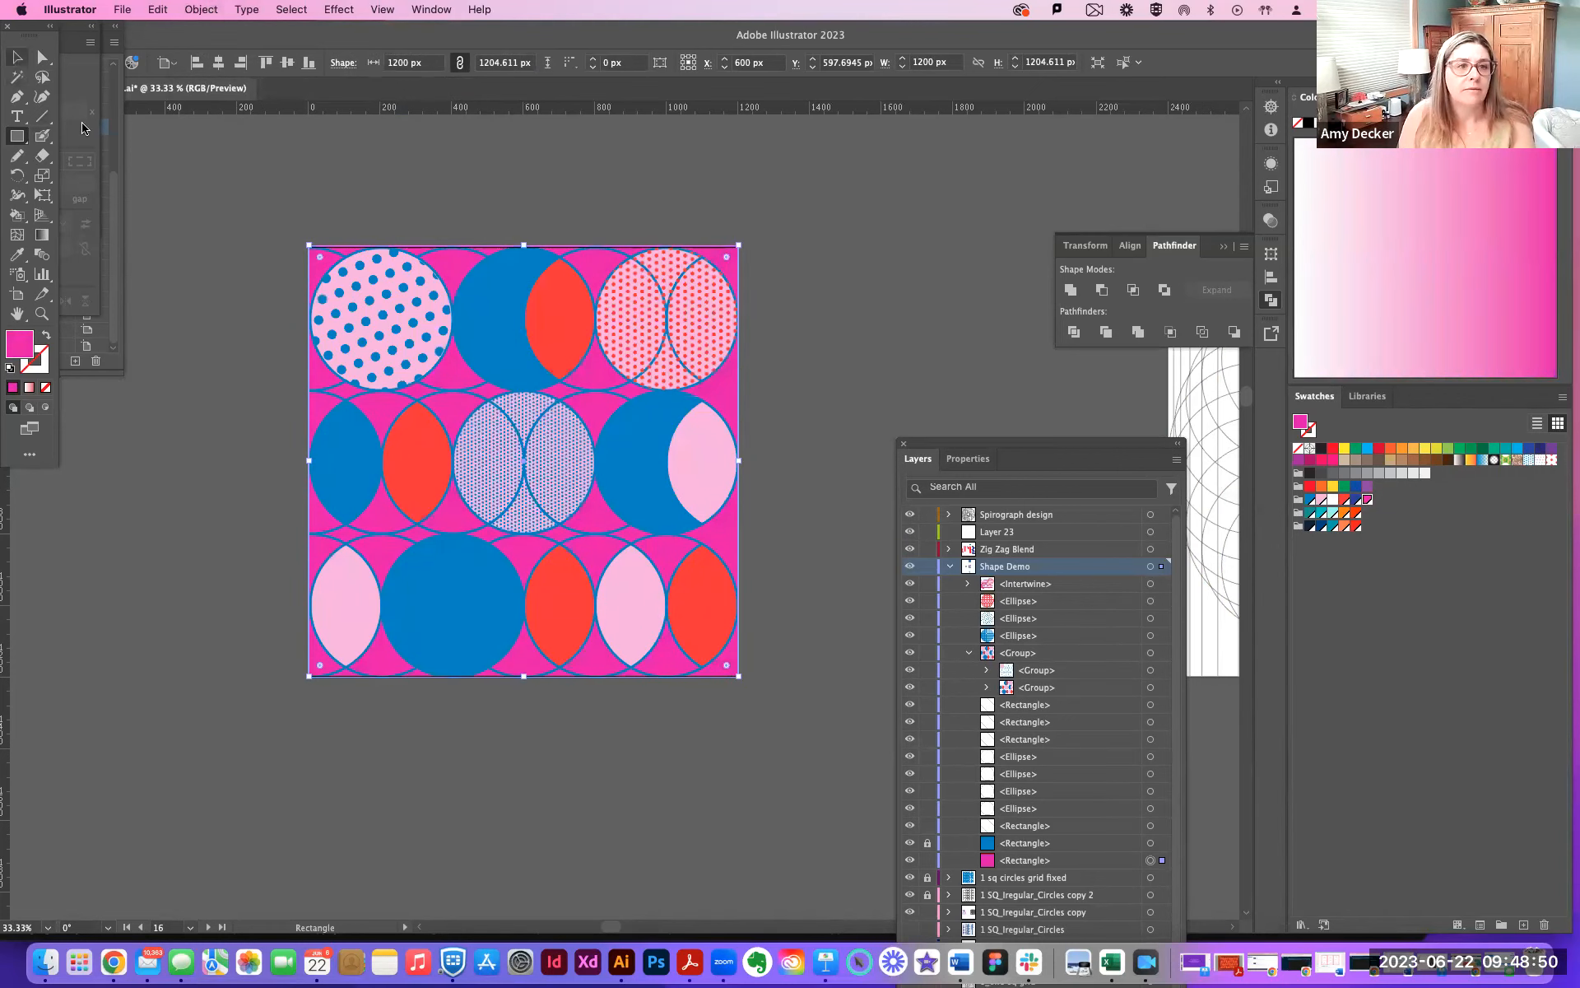
{"action": "left_click", "coordinate": [227, 221]}
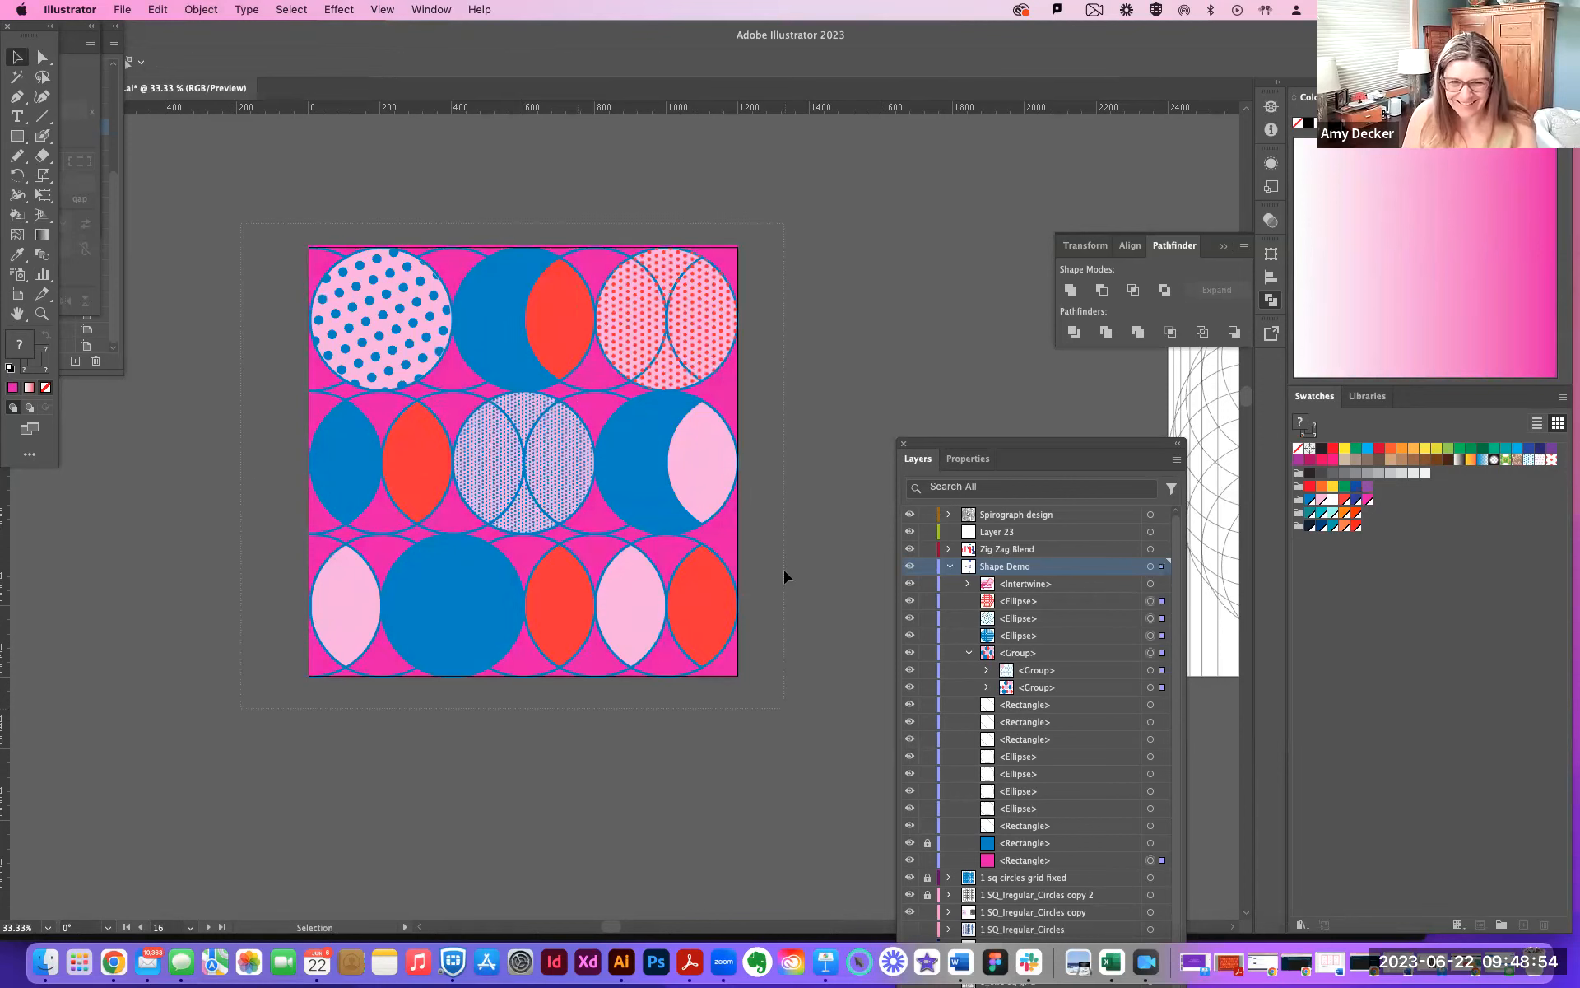
{"action": "key", "text": "super+a"}
{"action": "key", "text": "super+shift+a"}
Change the background rectangle's fill to the muted mauve color AD5E97
{"action": "left_click", "coordinate": [730, 398]}
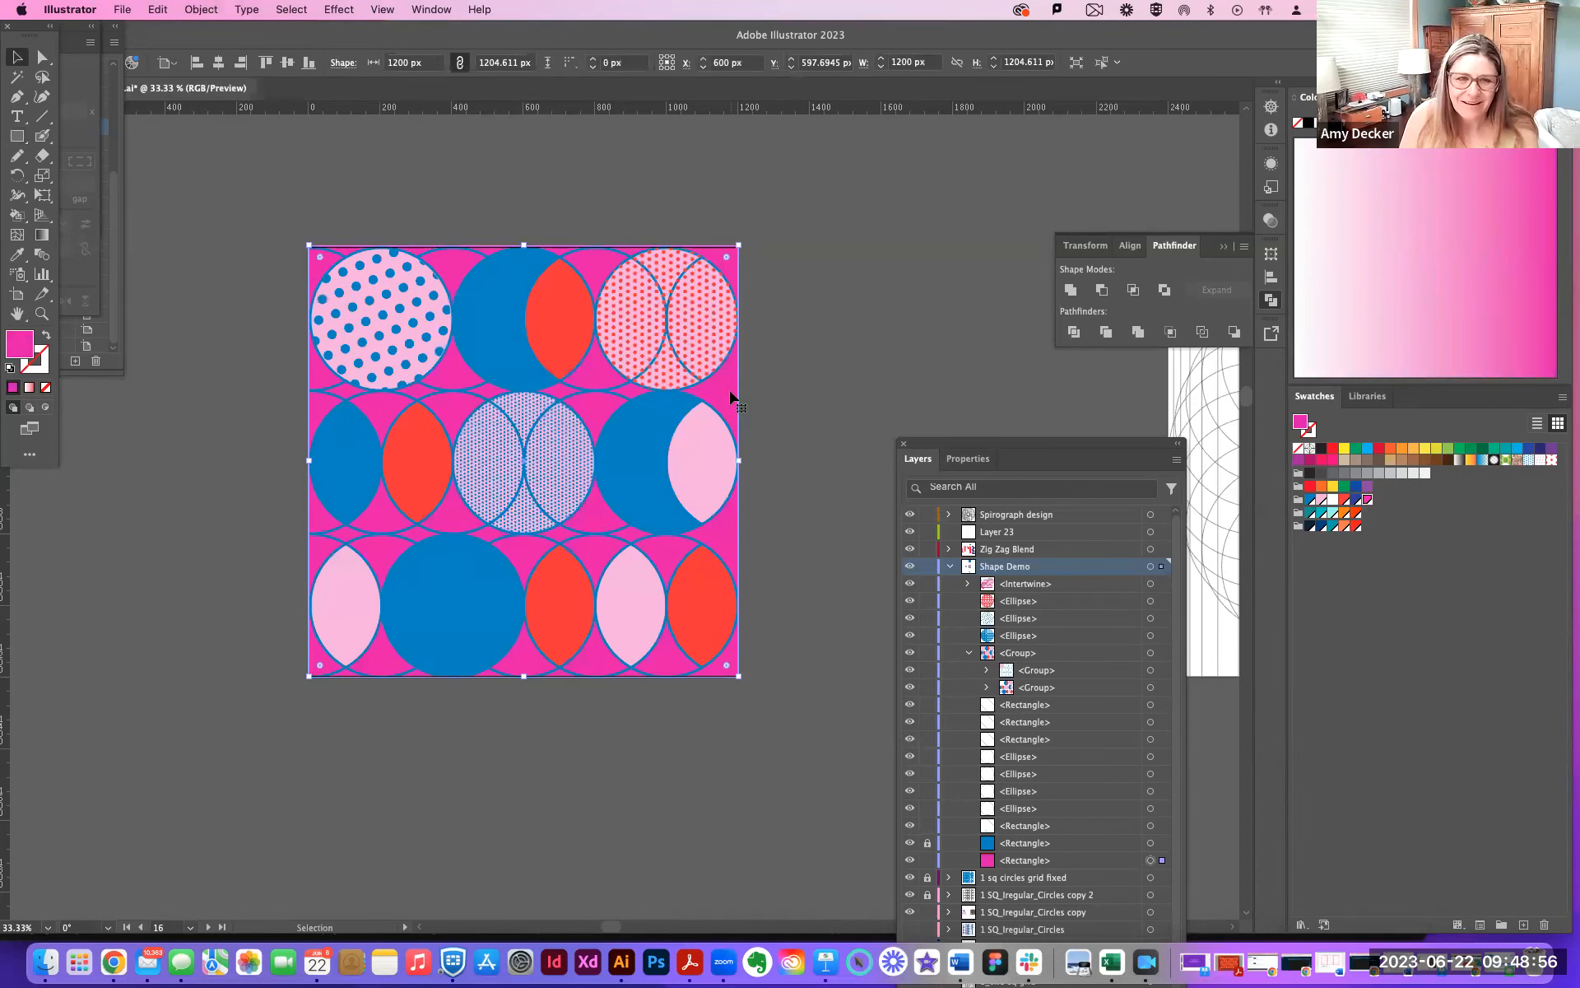
{"action": "double_click", "coordinate": [25, 343]}
{"action": "left_click_drag", "start_coordinate": [709, 447], "coordinate": [672, 452]}
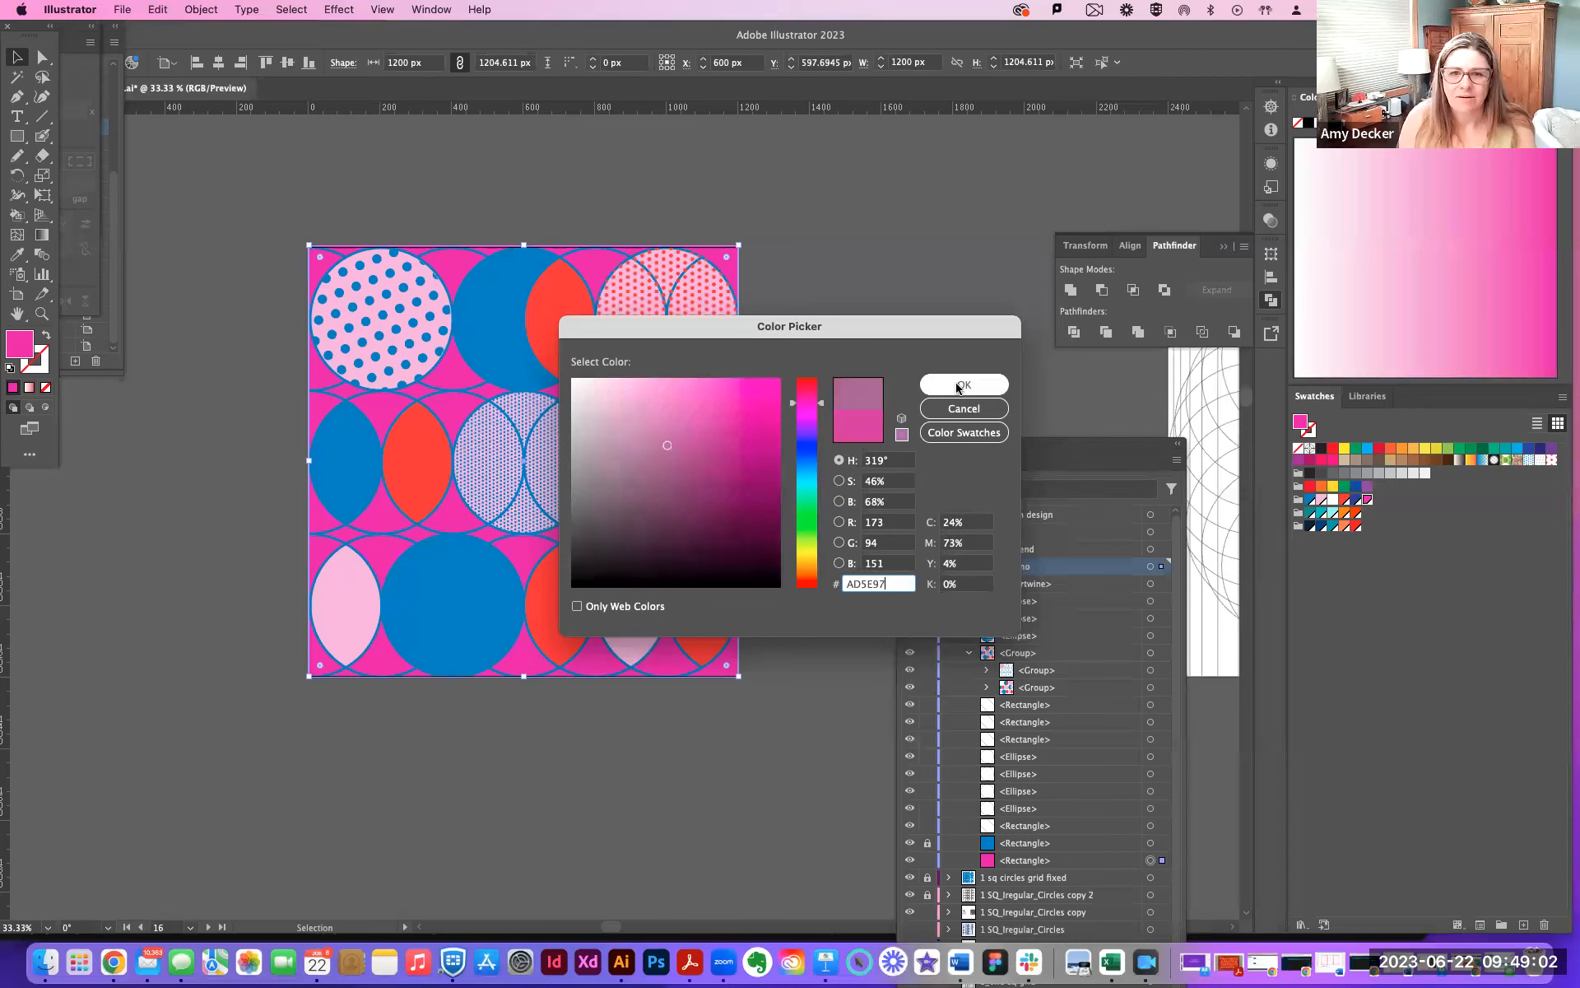
{"action": "left_click", "coordinate": [962, 385]}
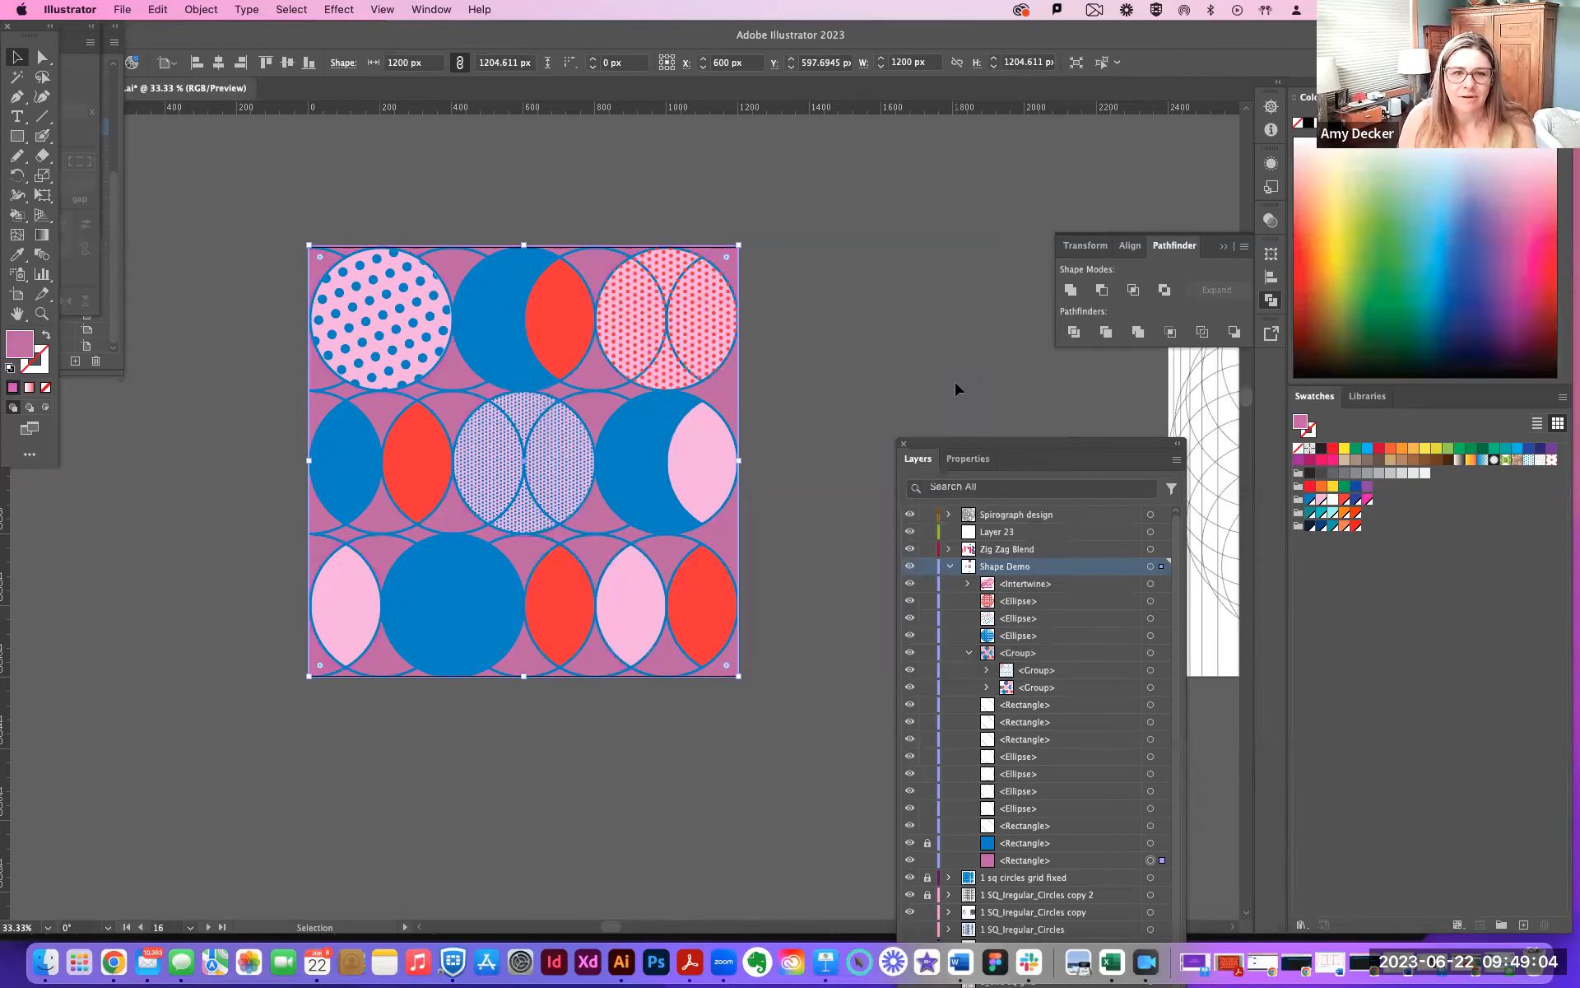
Change the background rectangle's fill to a light yellow in the Color Picker and deselect the rectangle
{"action": "double_click", "coordinate": [25, 346]}
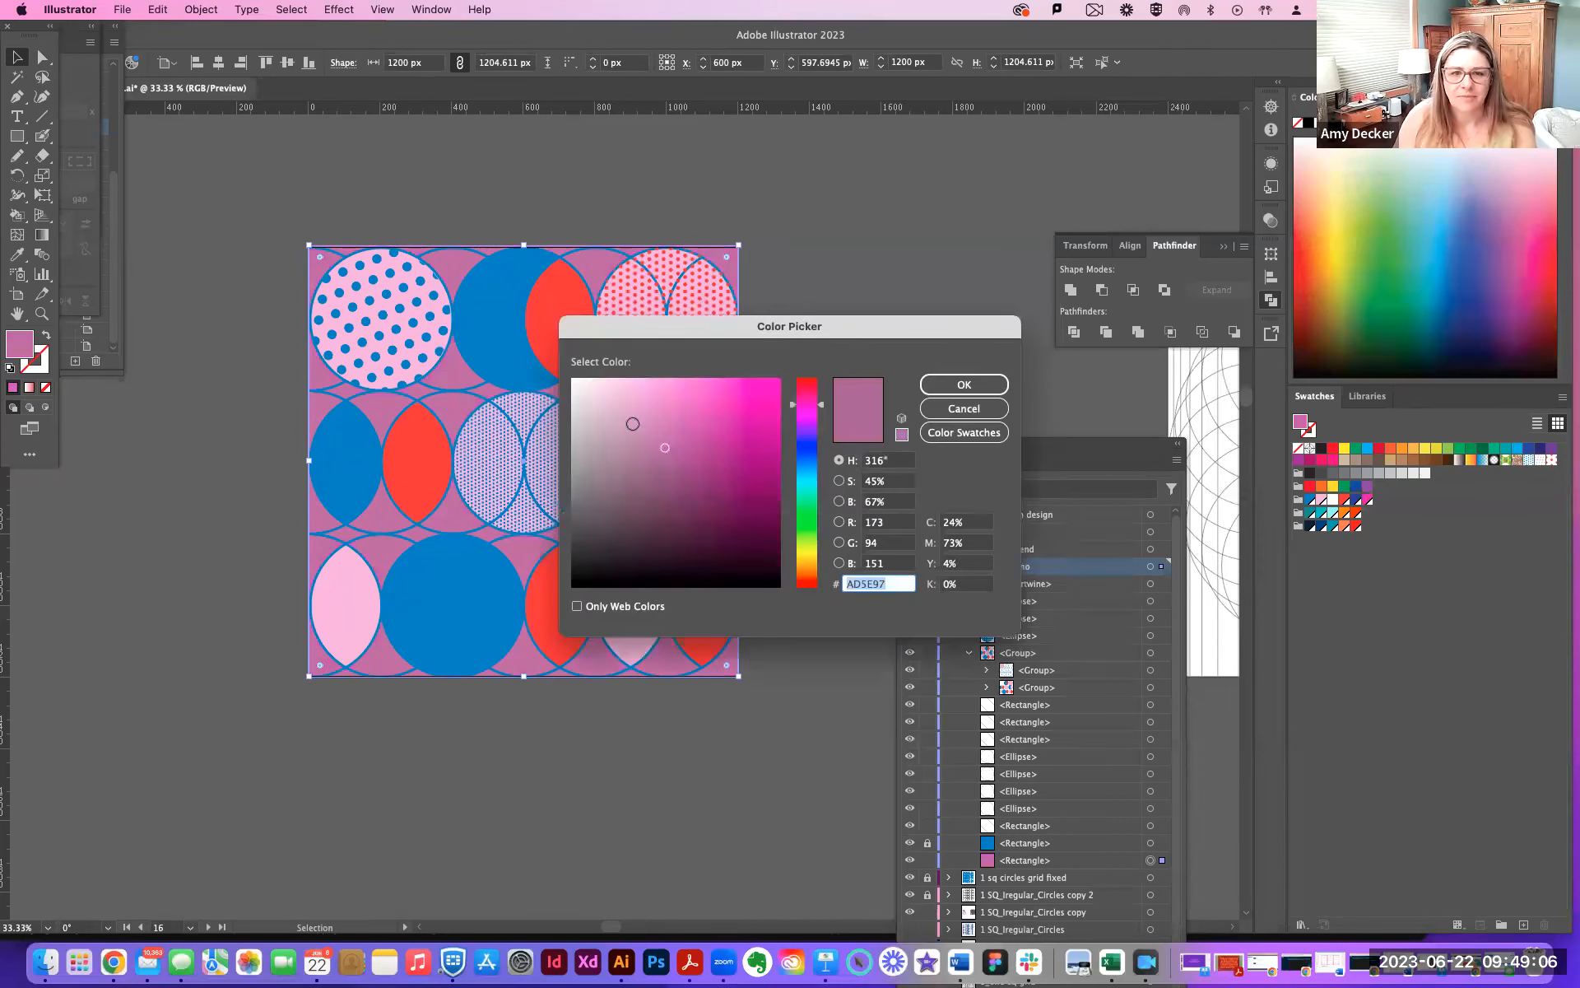
{"action": "left_click_drag", "start_coordinate": [624, 403], "coordinate": [661, 413]}
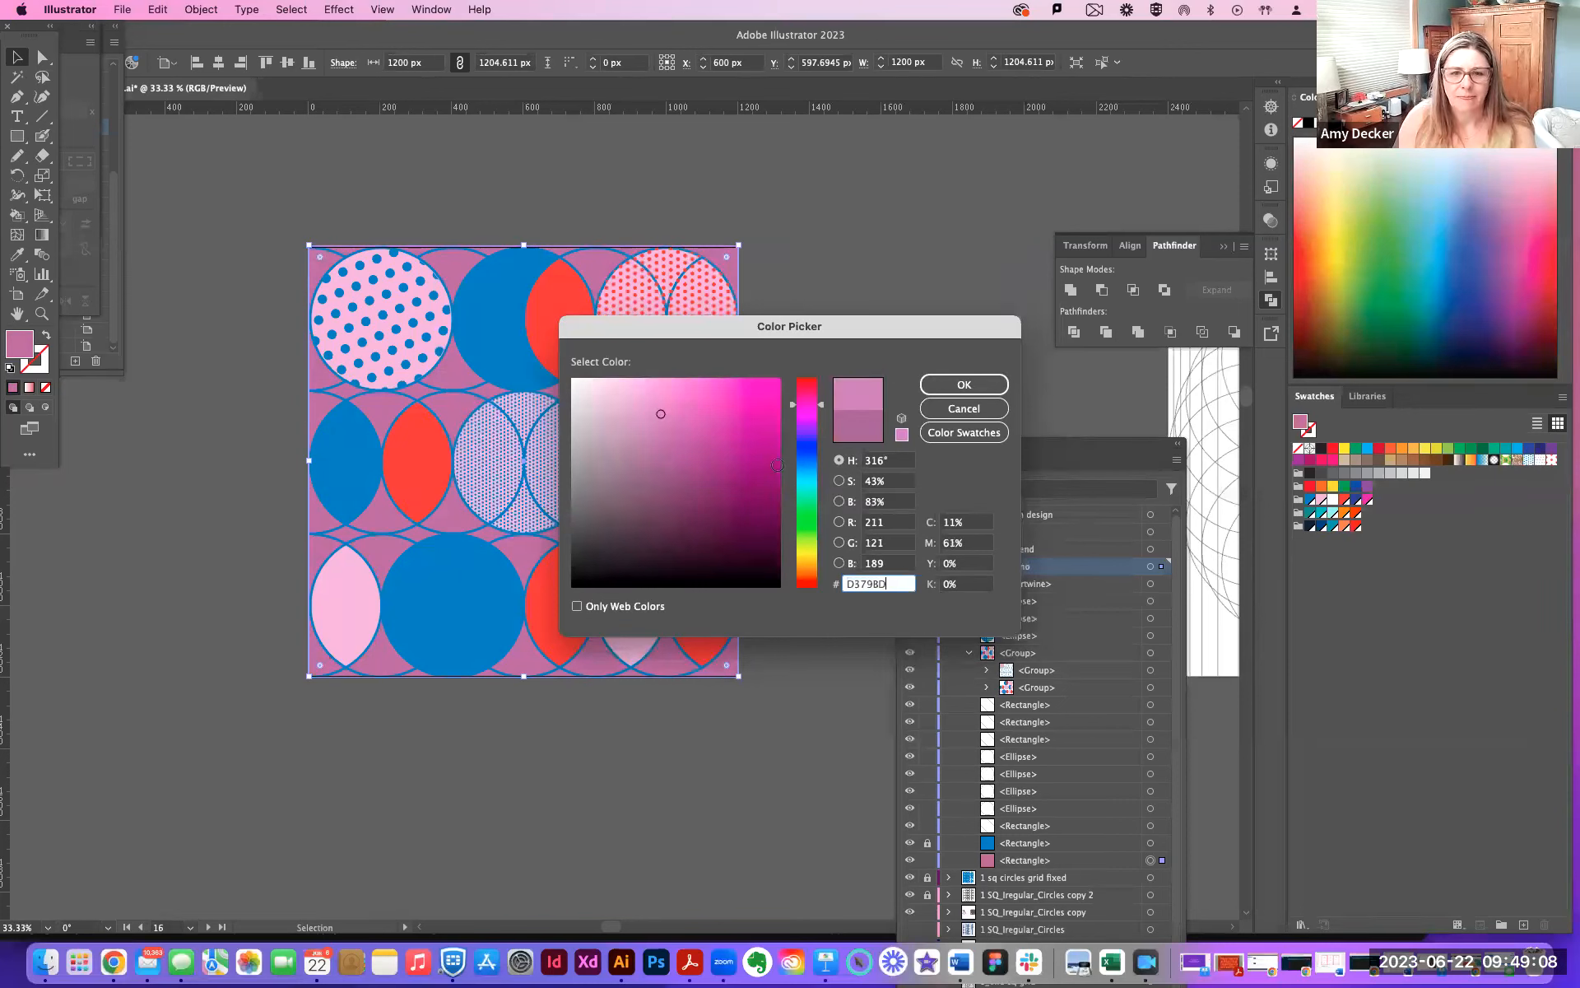
{"action": "left_click", "coordinate": [810, 534]}
{"action": "mouse_move", "coordinate": [642, 455]}
{"action": "left_mouse_down"}
{"action": "mouse_move", "coordinate": [761, 373]}
{"action": "mouse_move", "coordinate": [713, 376]}
{"action": "left_mouse_up"}
{"action": "left_click", "coordinate": [691, 427]}
{"action": "left_click", "coordinate": [798, 558]}
{"action": "left_click", "coordinate": [996, 385]}
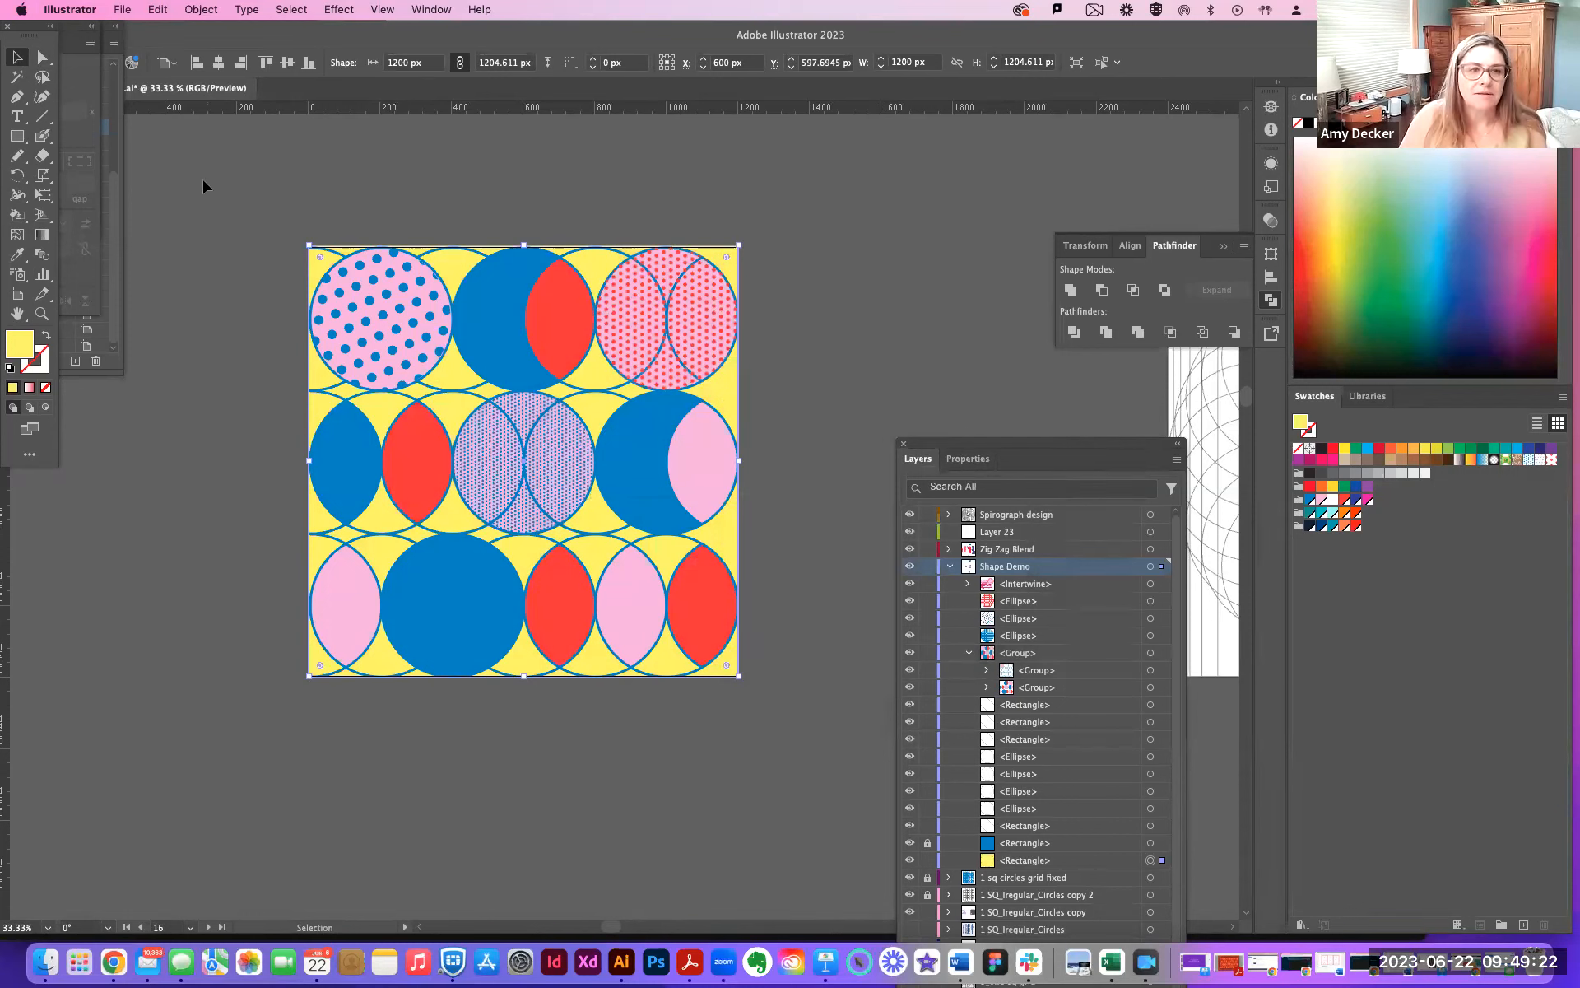
{"action": "left_click", "coordinate": [249, 202]}
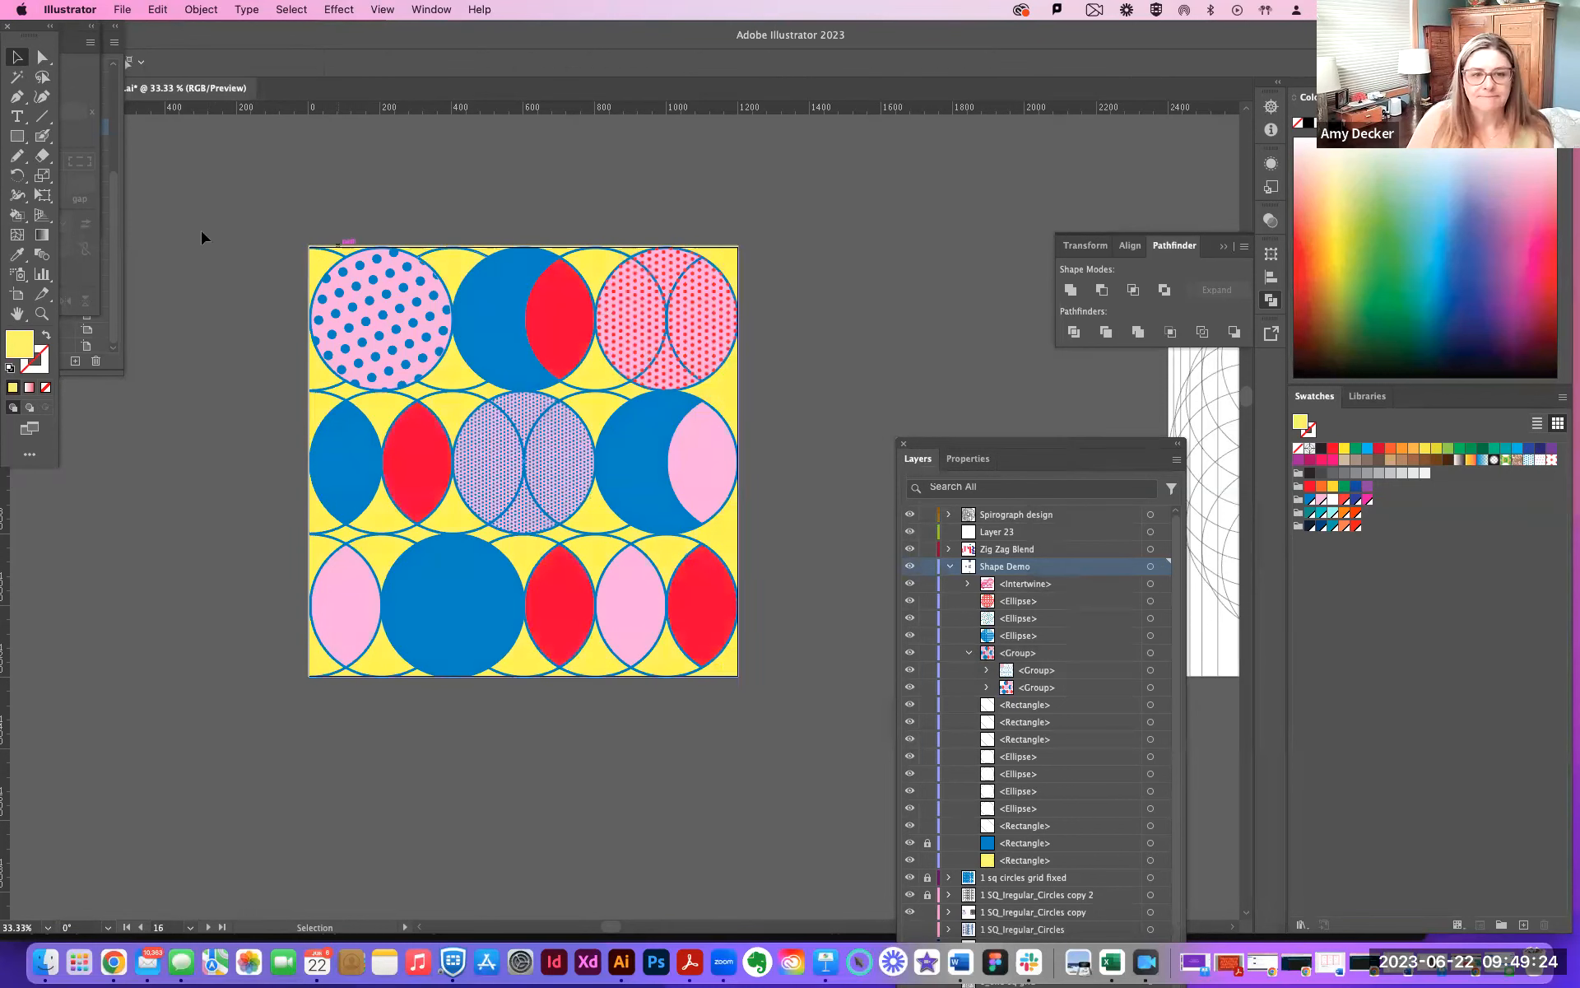
Select the whole circle pattern with its background and show the Color panel's full slider options
{"action": "key", "text": "super+a"}
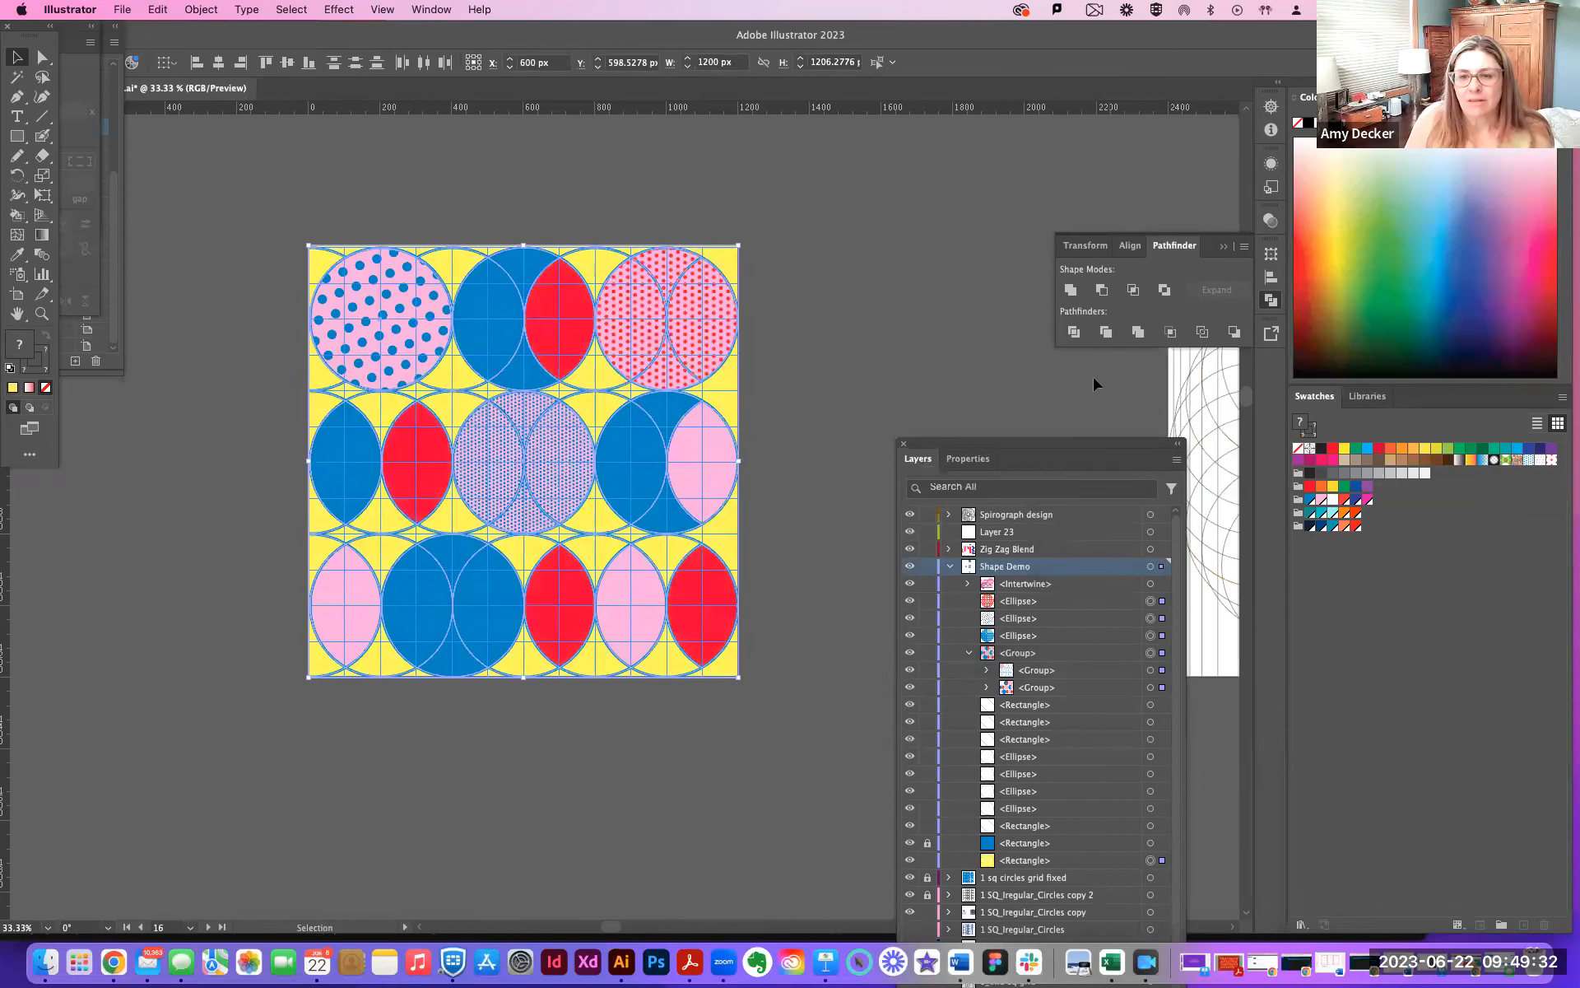
{"action": "left_click", "coordinate": [1083, 245]}
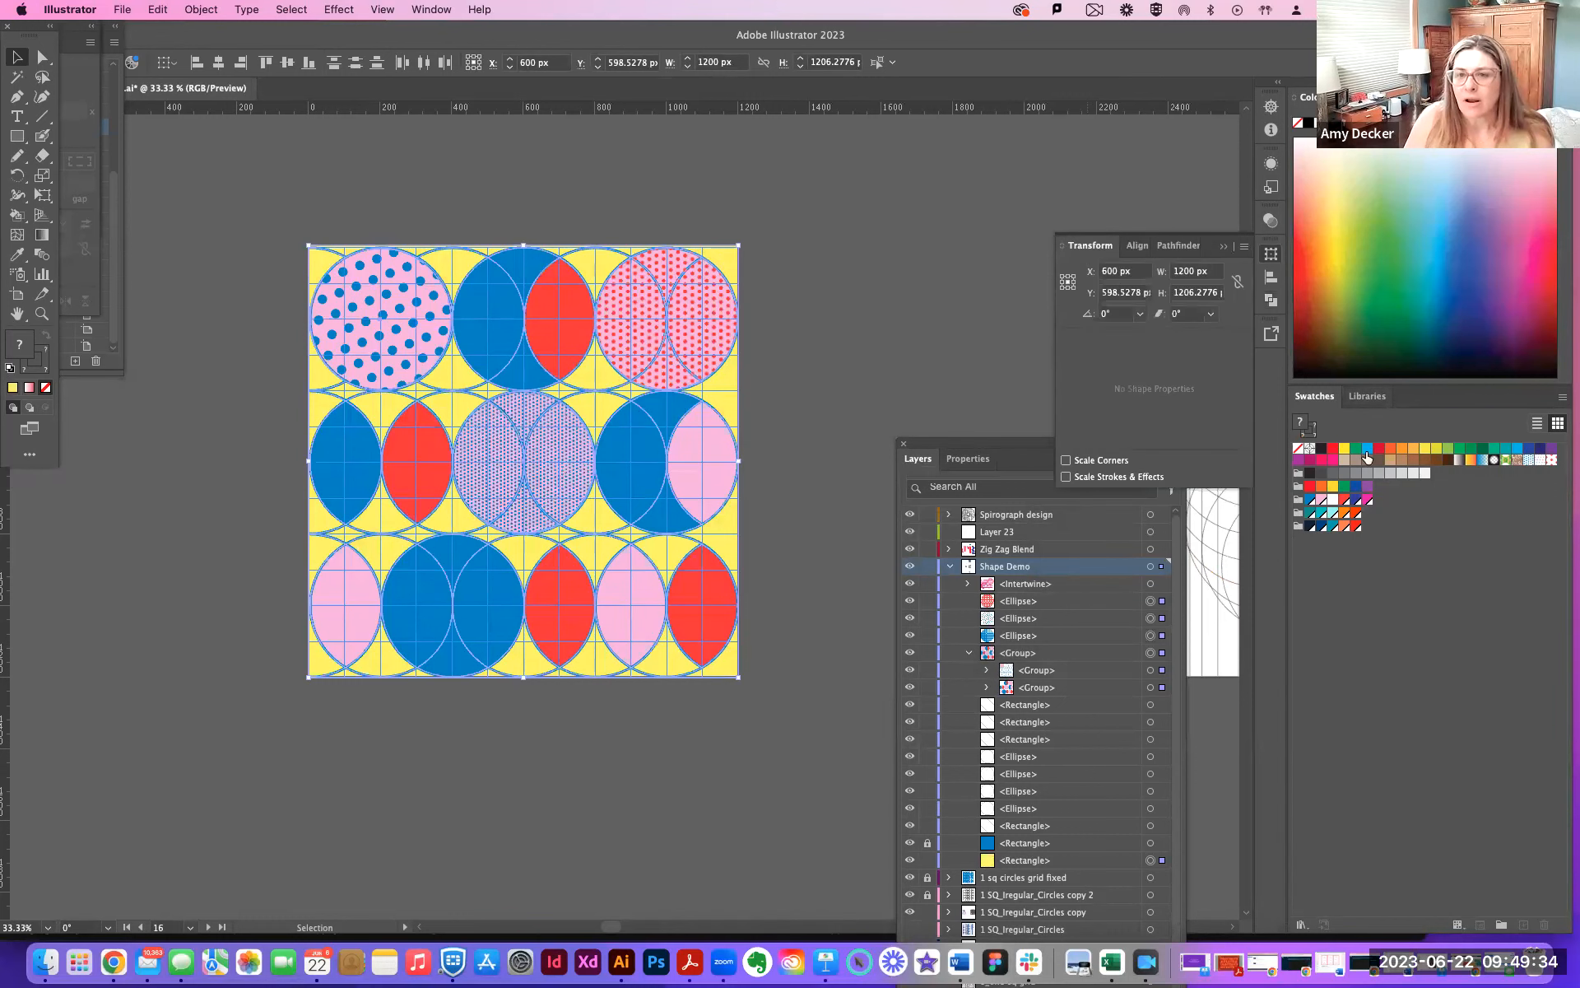
{"action": "left_click", "coordinate": [417, 14]}
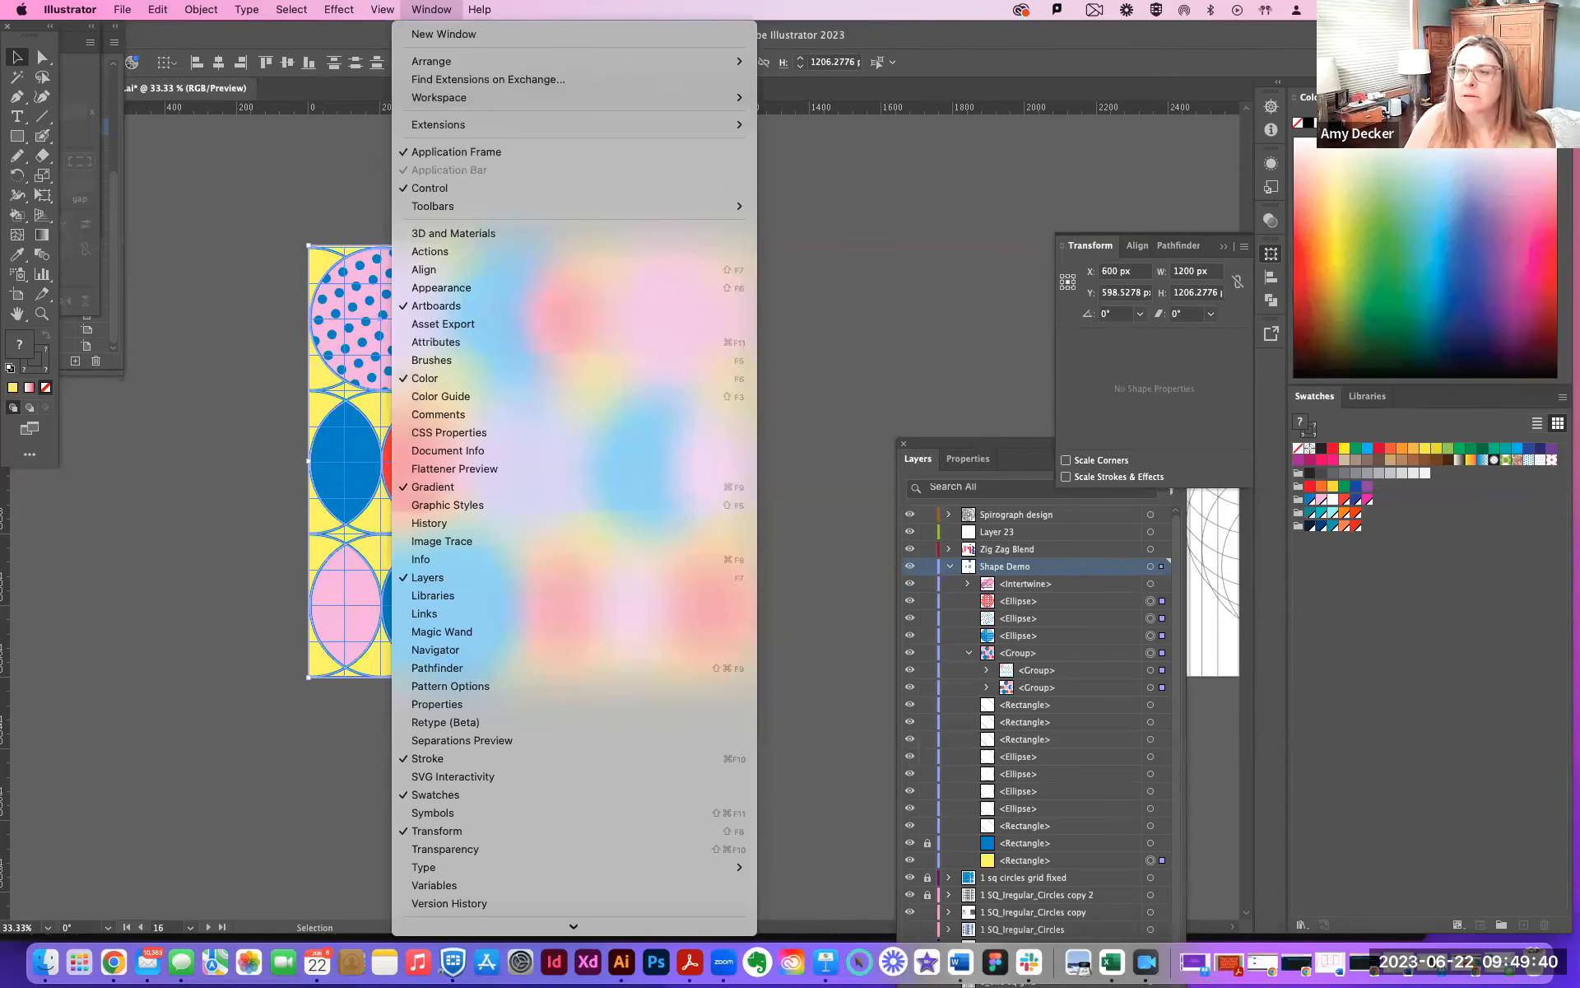
{"action": "key", "text": "Escape"}
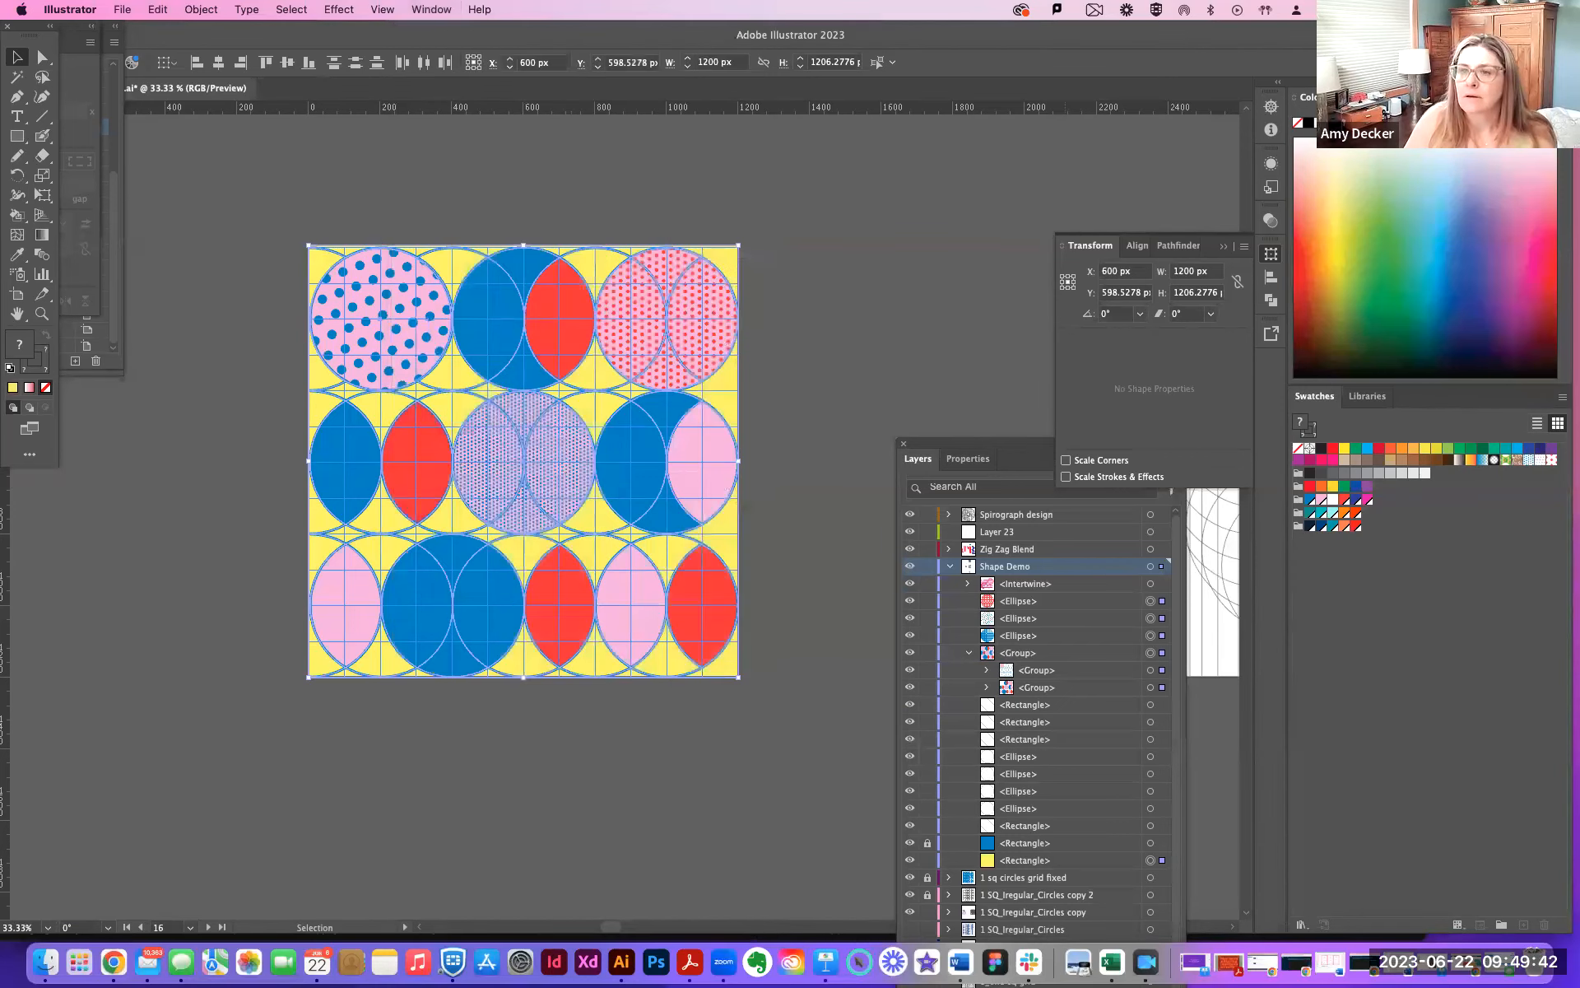
{"action": "left_click", "coordinate": [1562, 97]}
{"action": "left_click", "coordinate": [1479, 102]}
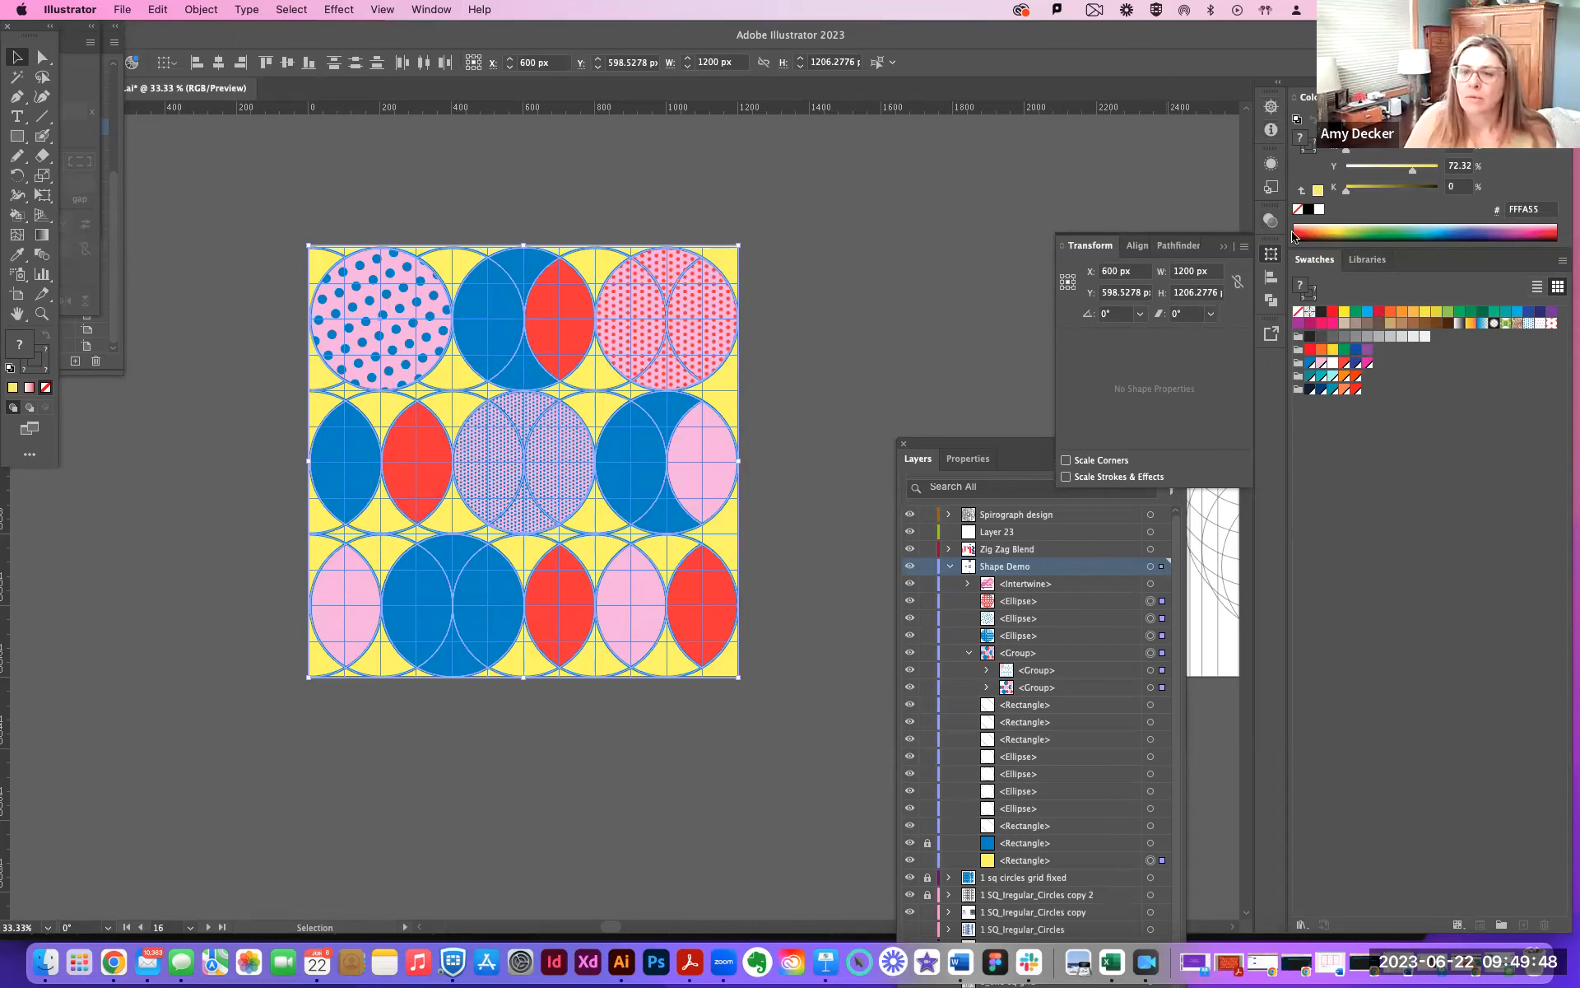
{"action": "left_click", "coordinate": [1299, 363]}
{"action": "double_click", "coordinate": [1299, 363]}
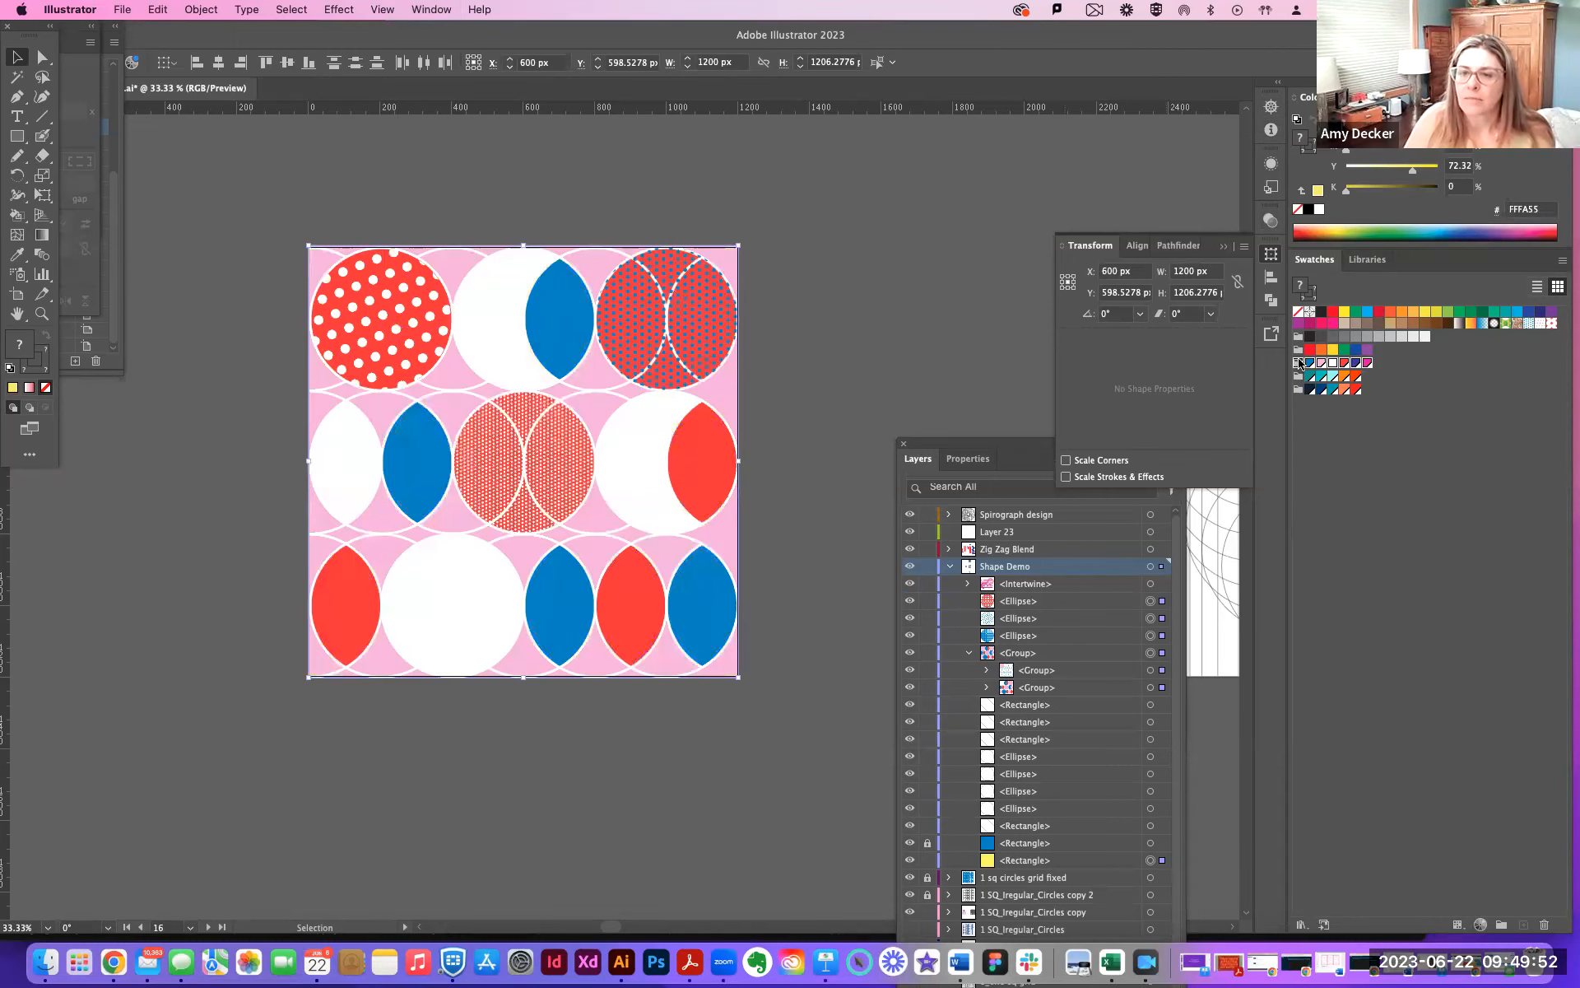
{"action": "left_click_drag", "start_coordinate": [1020, 212], "coordinate": [938, 146]}
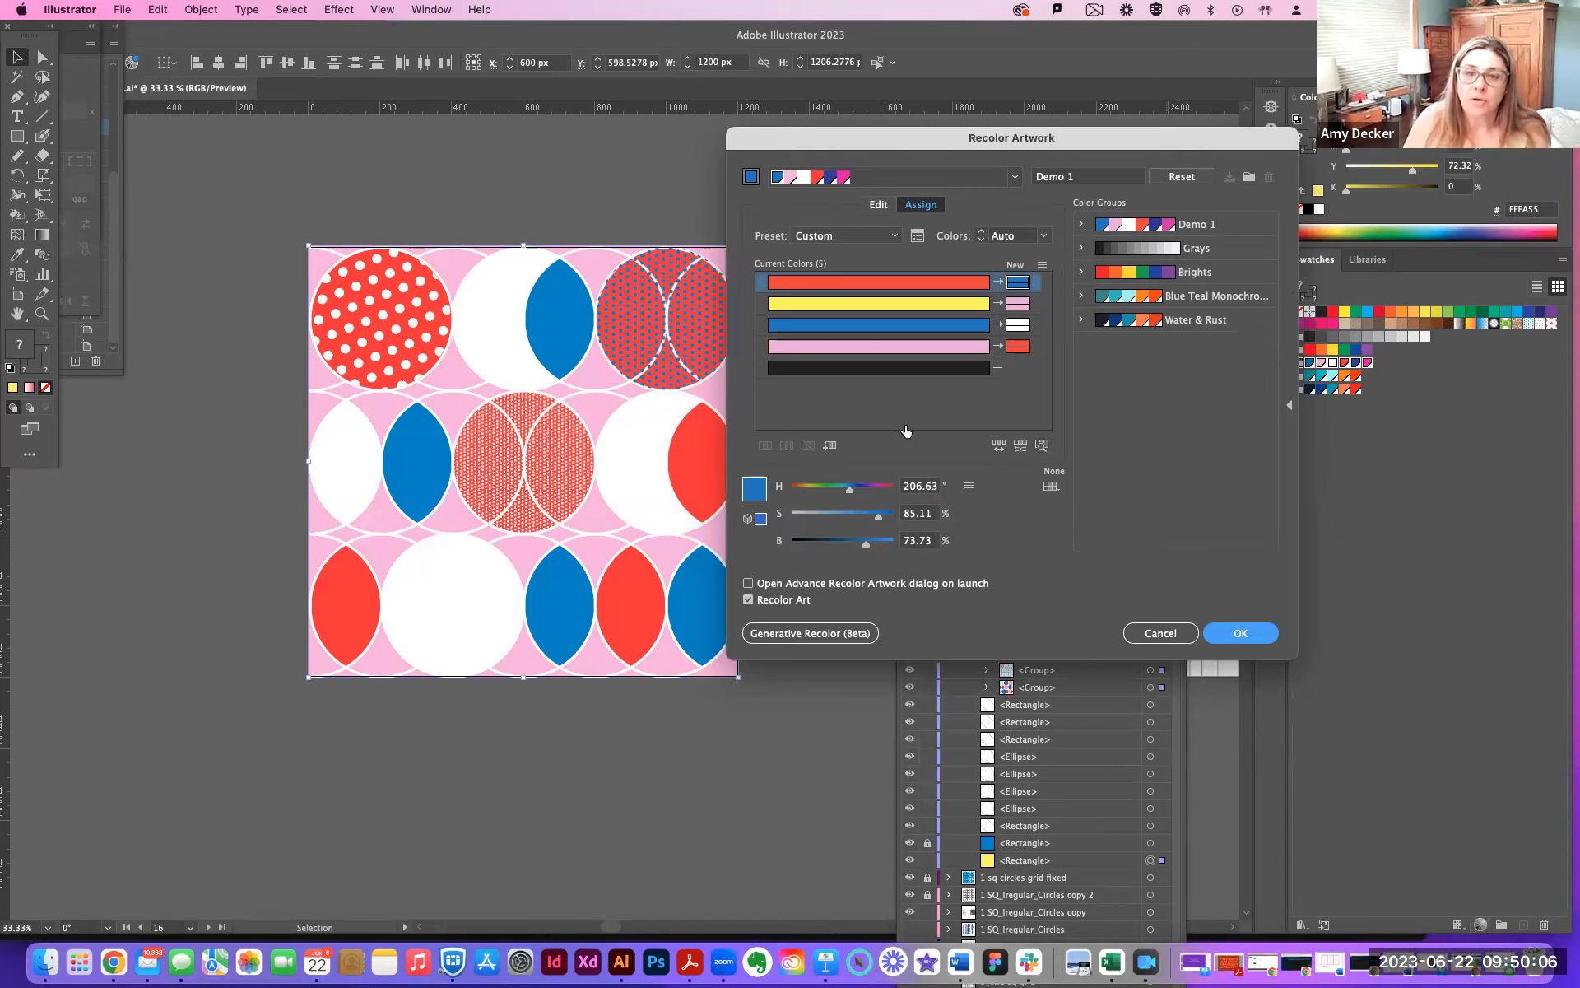
{"action": "left_click_drag", "start_coordinate": [1103, 140], "coordinate": [978, 126]}
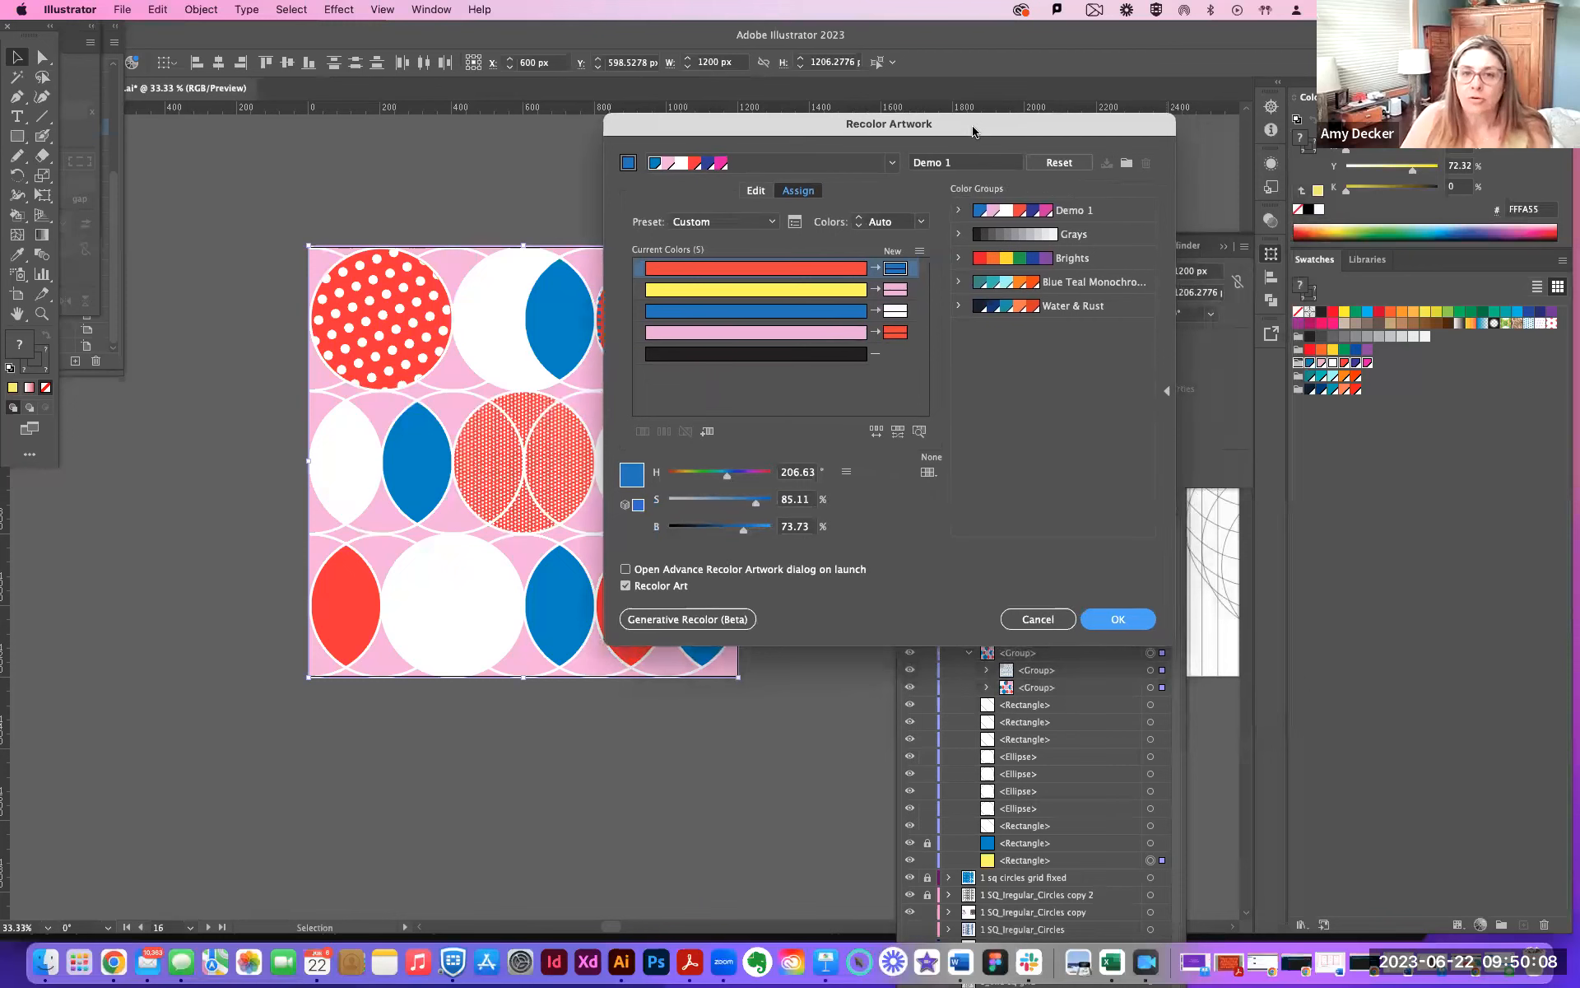
{"action": "left_click", "coordinate": [957, 283]}
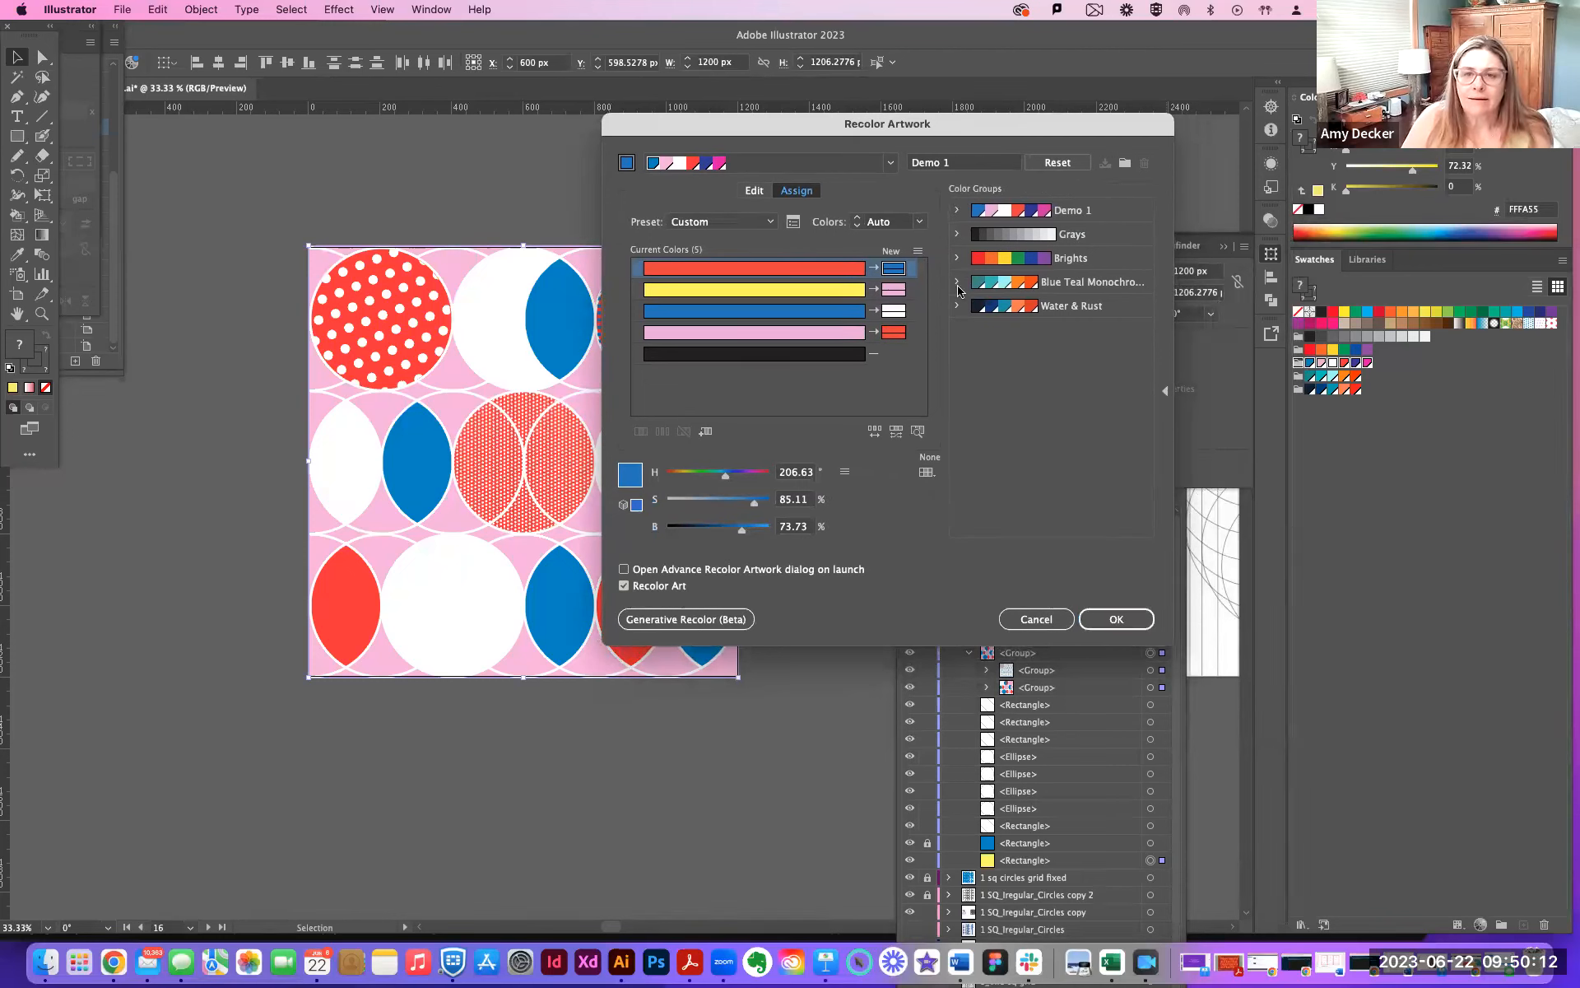
{"action": "left_click", "coordinate": [957, 283]}
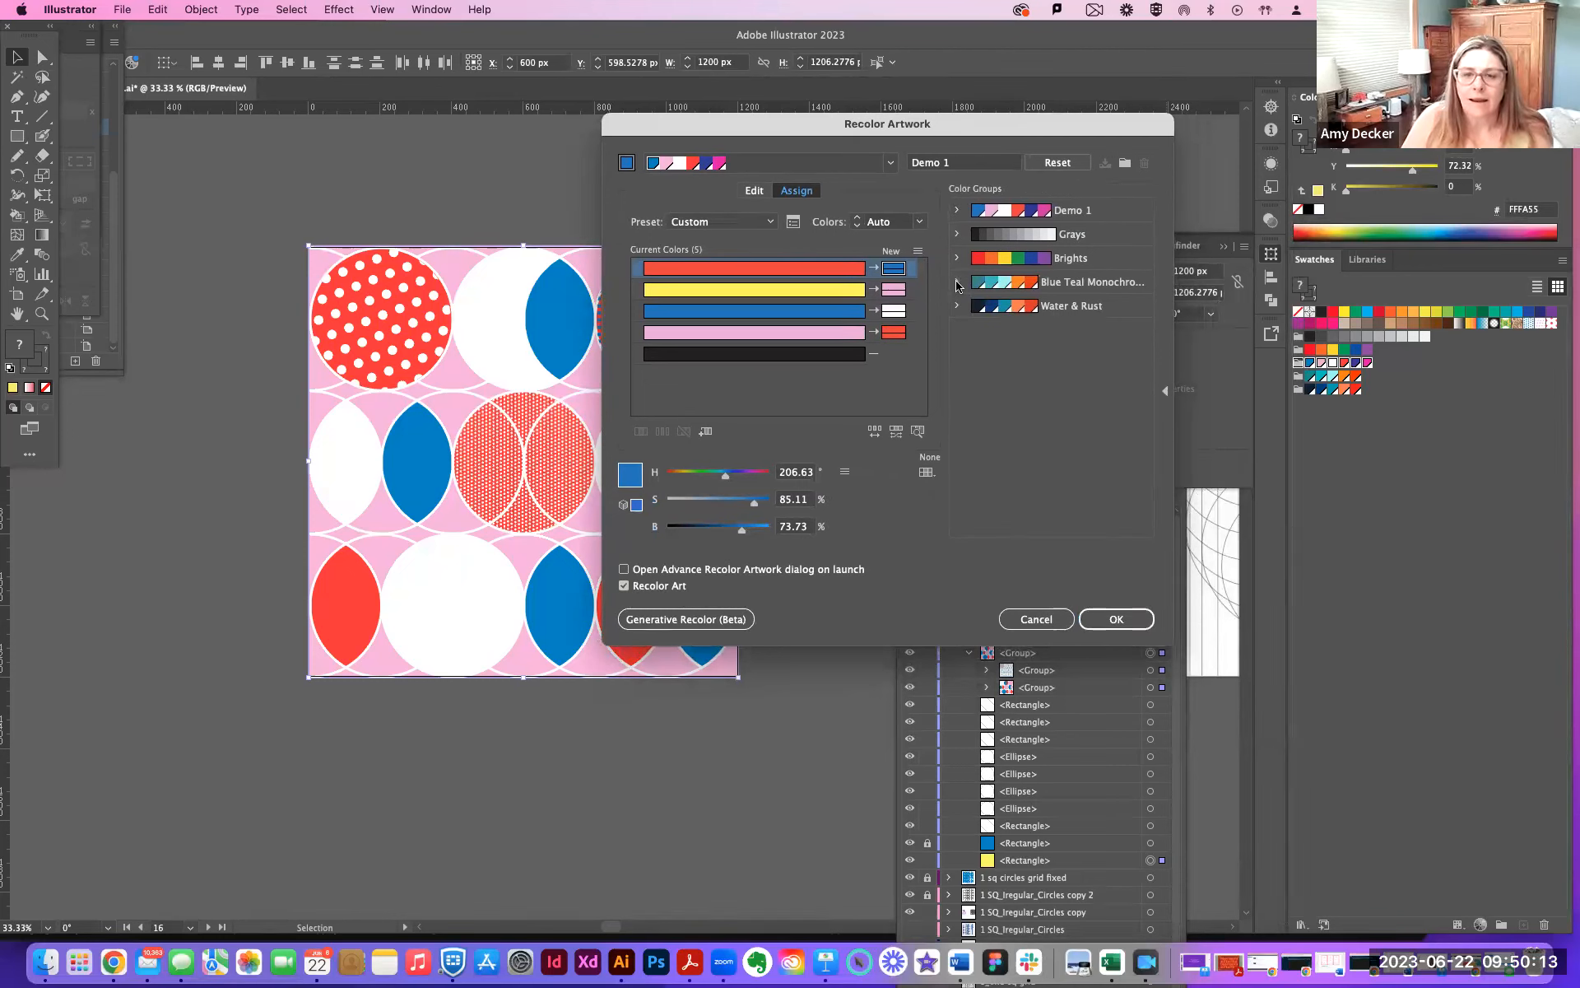
{"action": "left_click", "coordinate": [1039, 618]}
Recolor the selected pattern with the Blue Teal Monochromatic color group and keep the color assignments shown beside the artwork
{"action": "double_click", "coordinate": [1297, 377]}
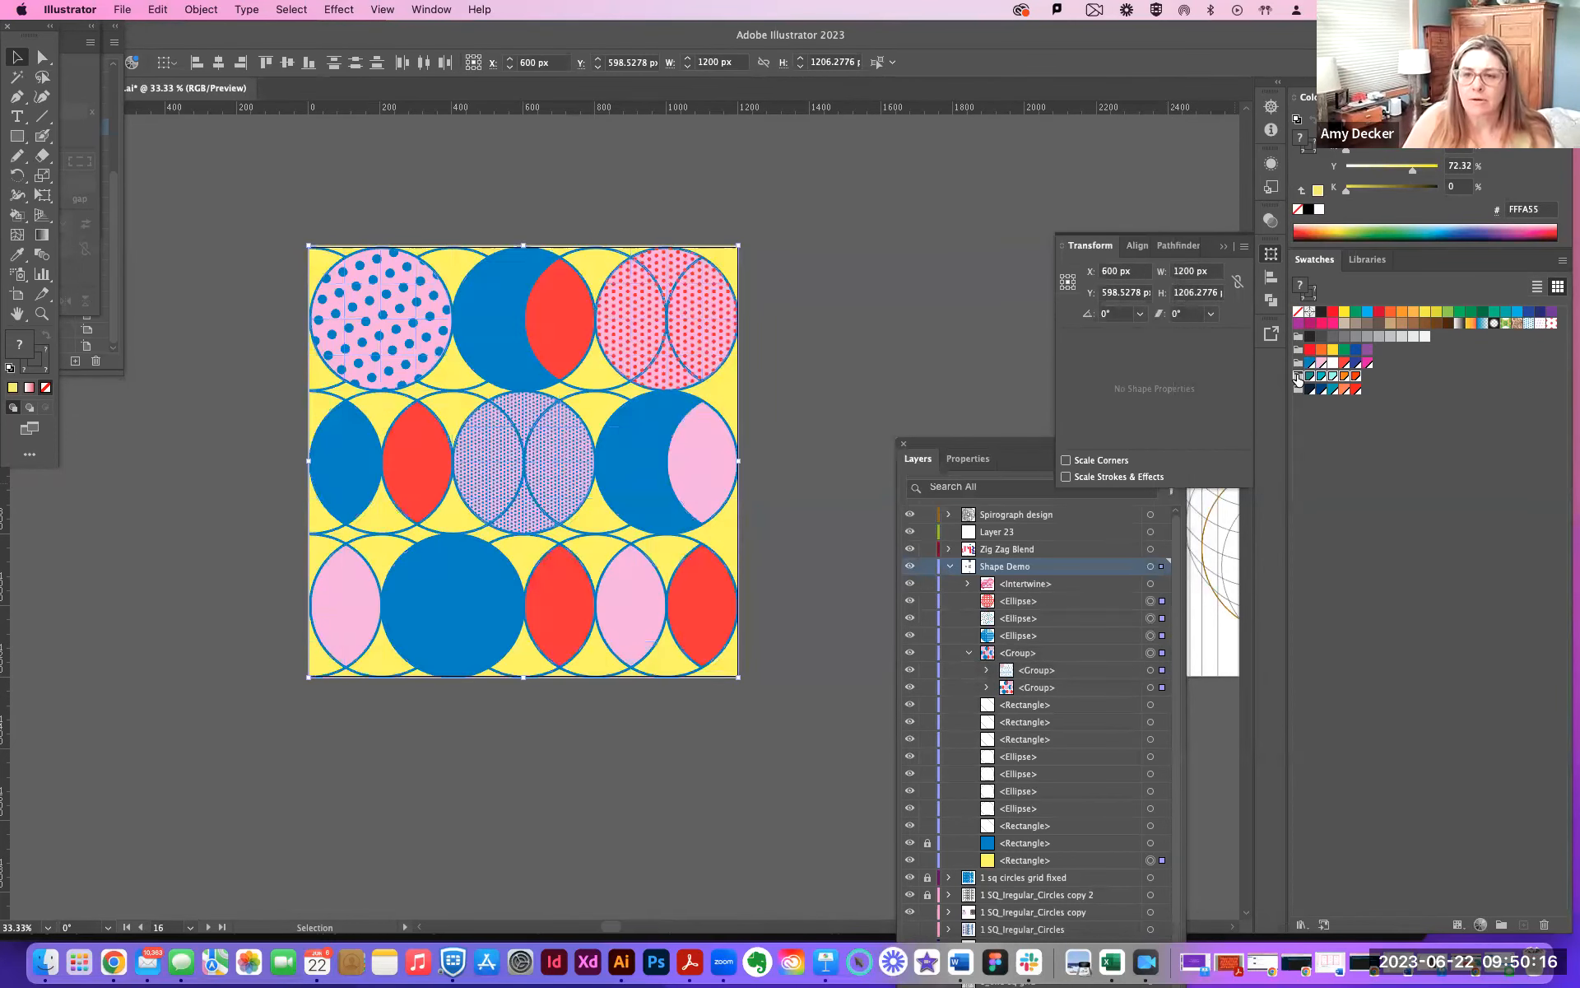
{"action": "left_click_drag", "start_coordinate": [736, 133], "coordinate": [984, 138]}
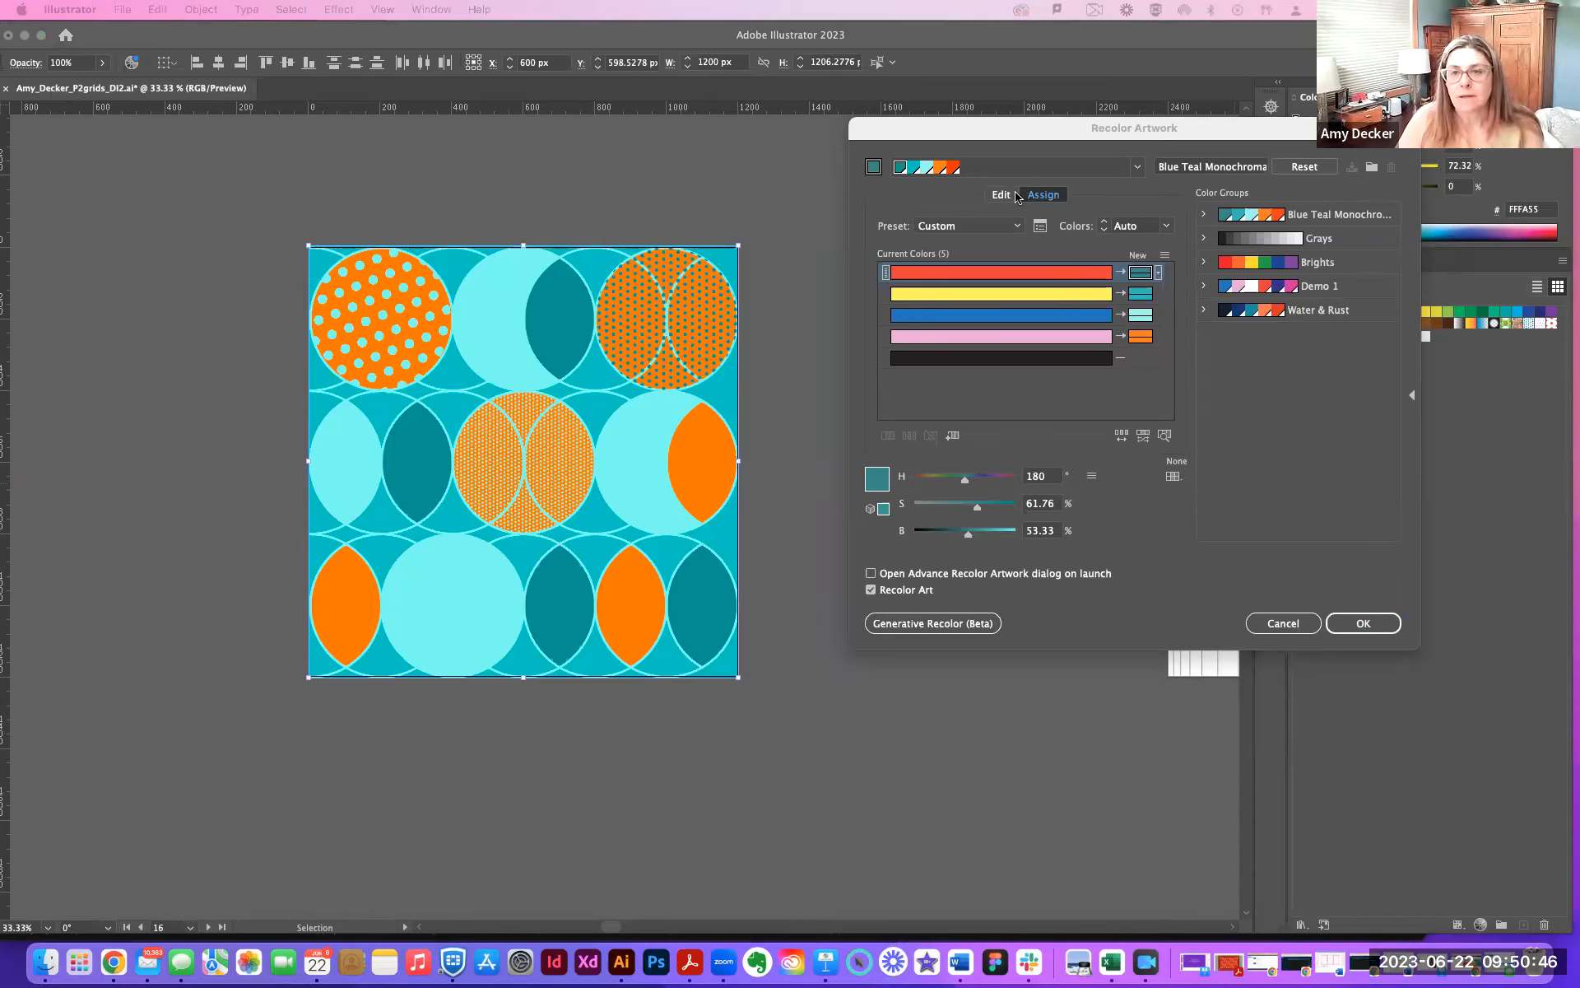
{"action": "left_click", "coordinate": [1042, 197]}
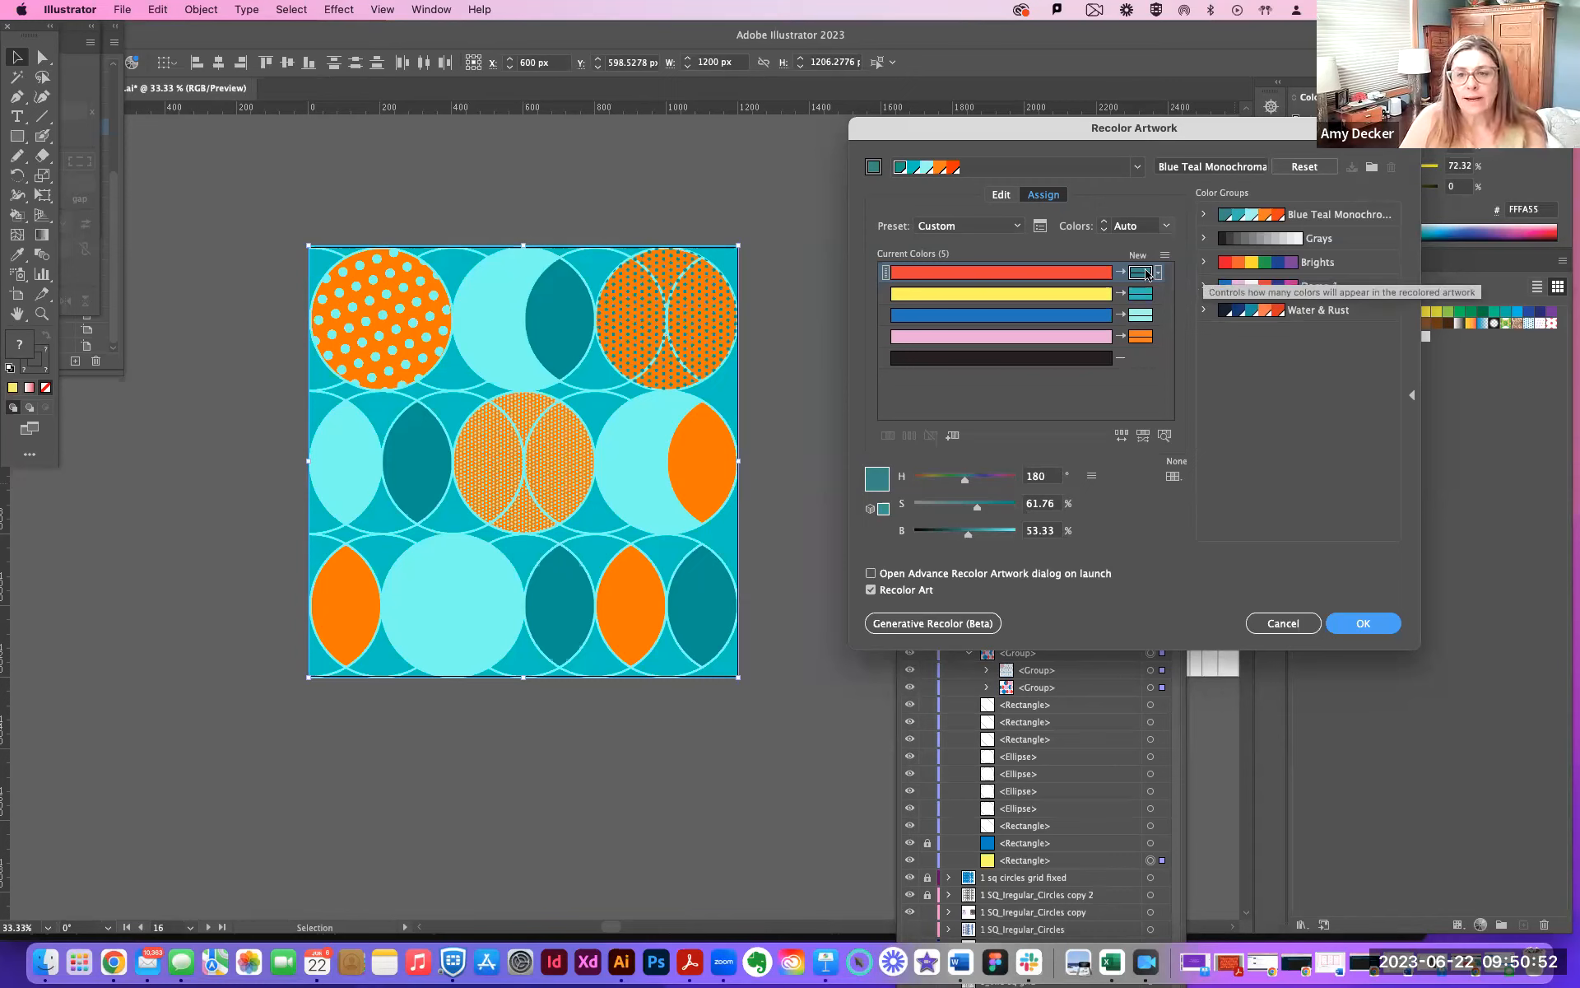
Randomly shuffle the saturation and brightness of the recolored pattern's colors through many variations
{"action": "left_click", "coordinate": [1144, 436]}
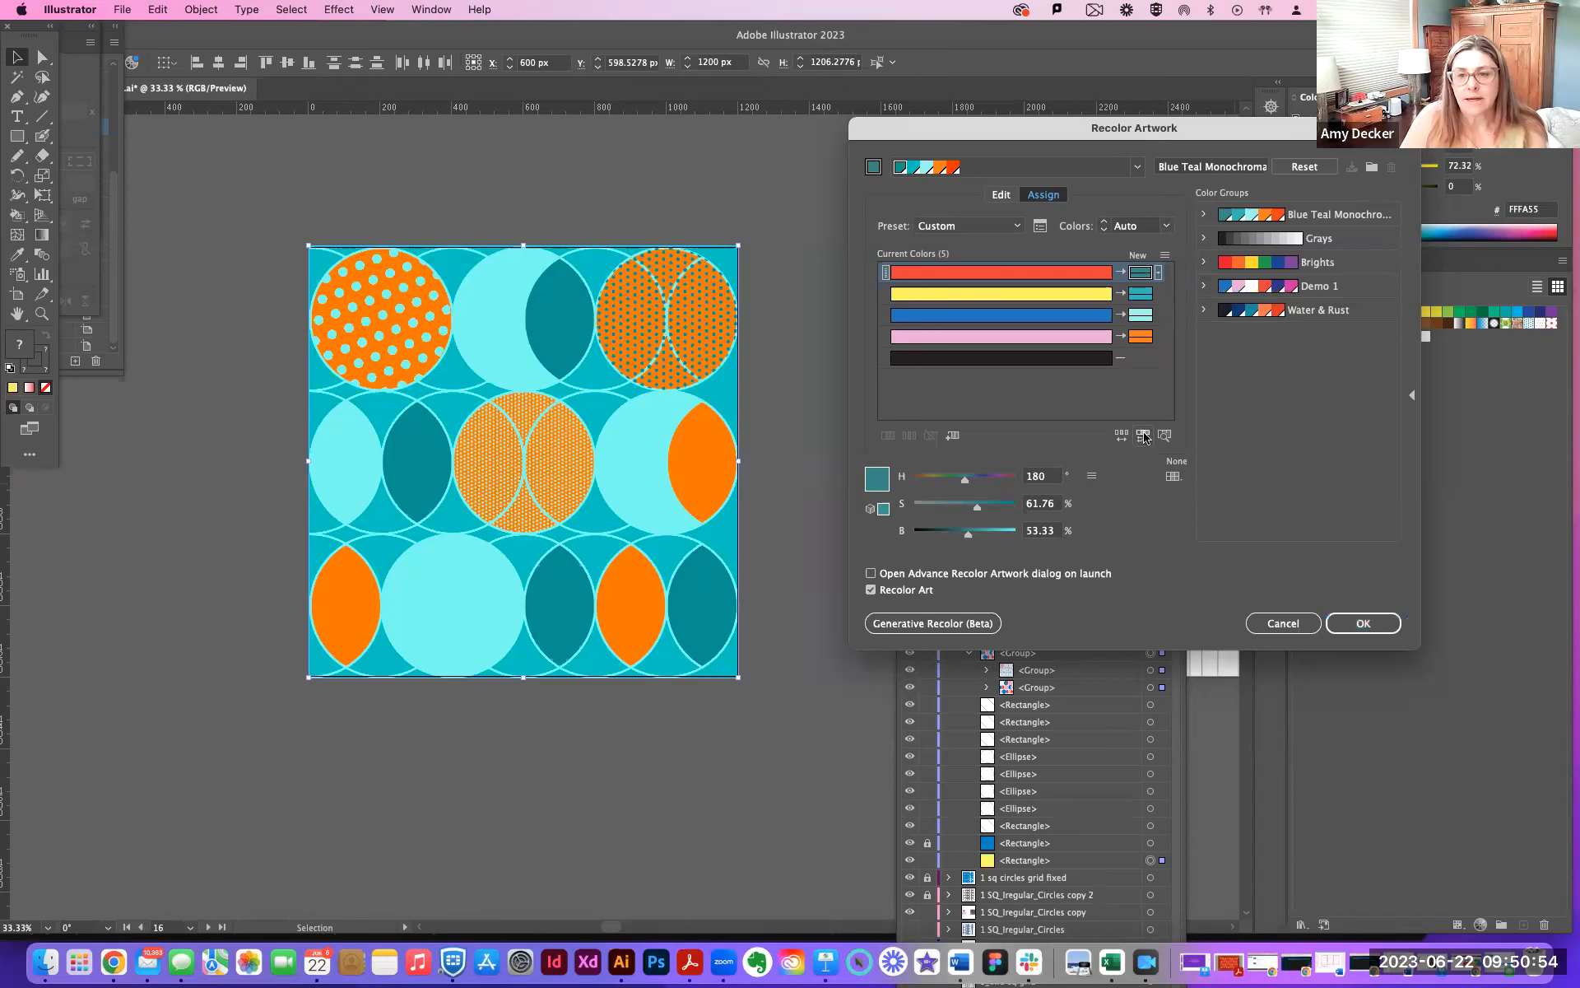
{"action": "left_click", "coordinate": [1144, 437]}
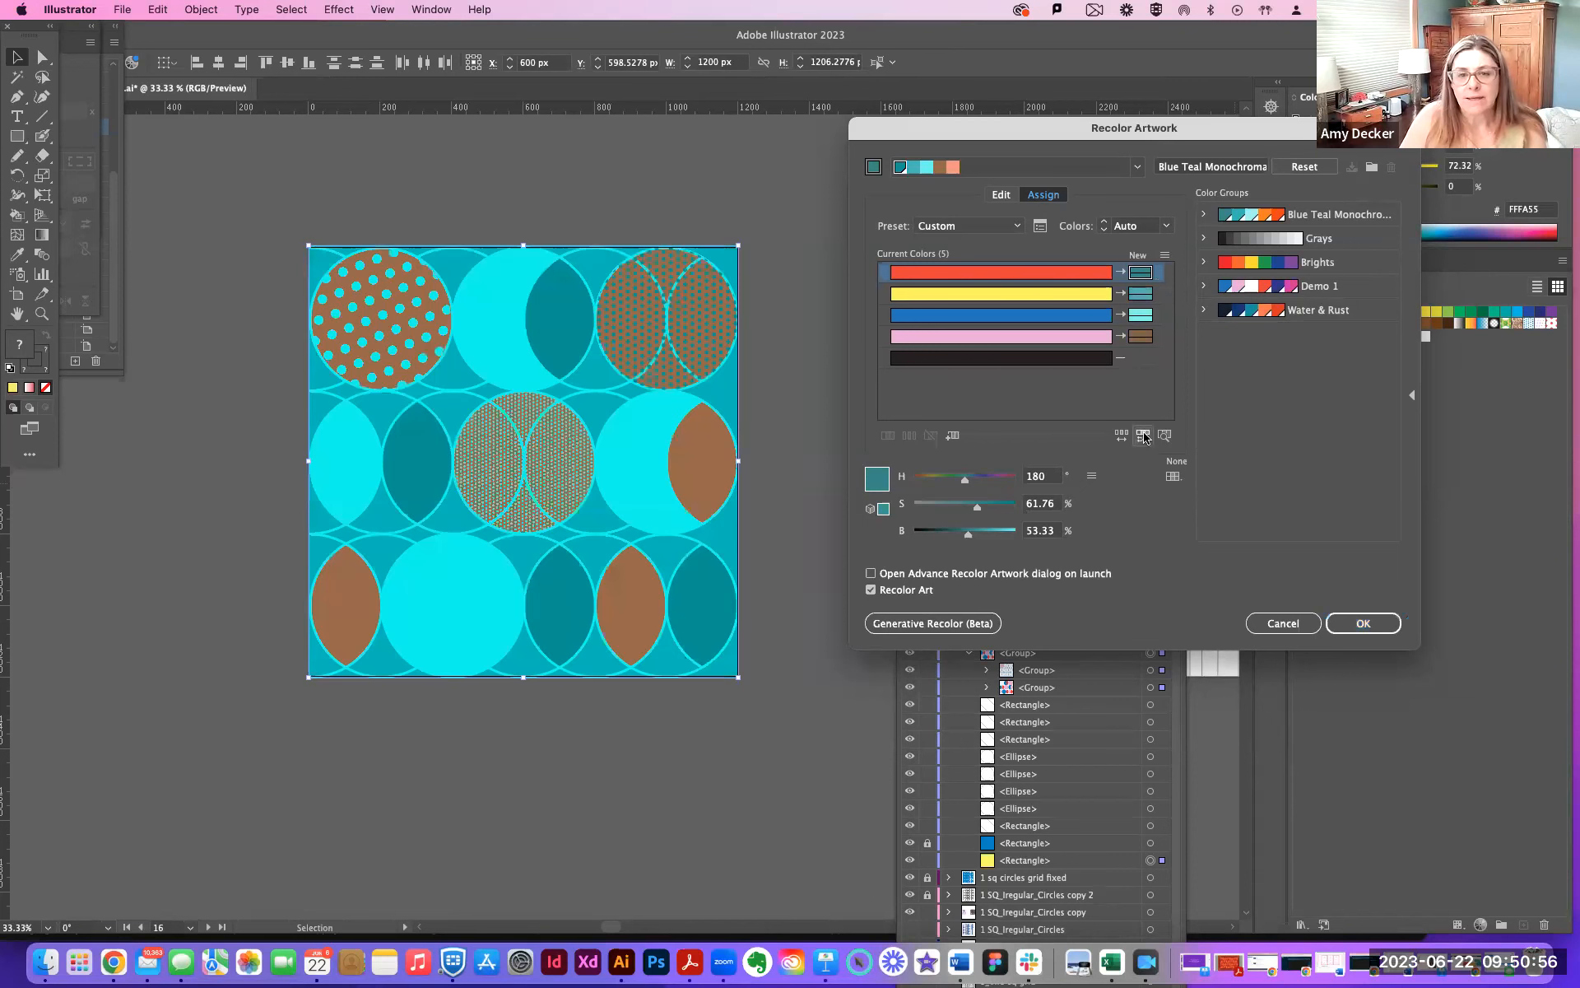
{"action": "left_click", "coordinate": [1144, 436]}
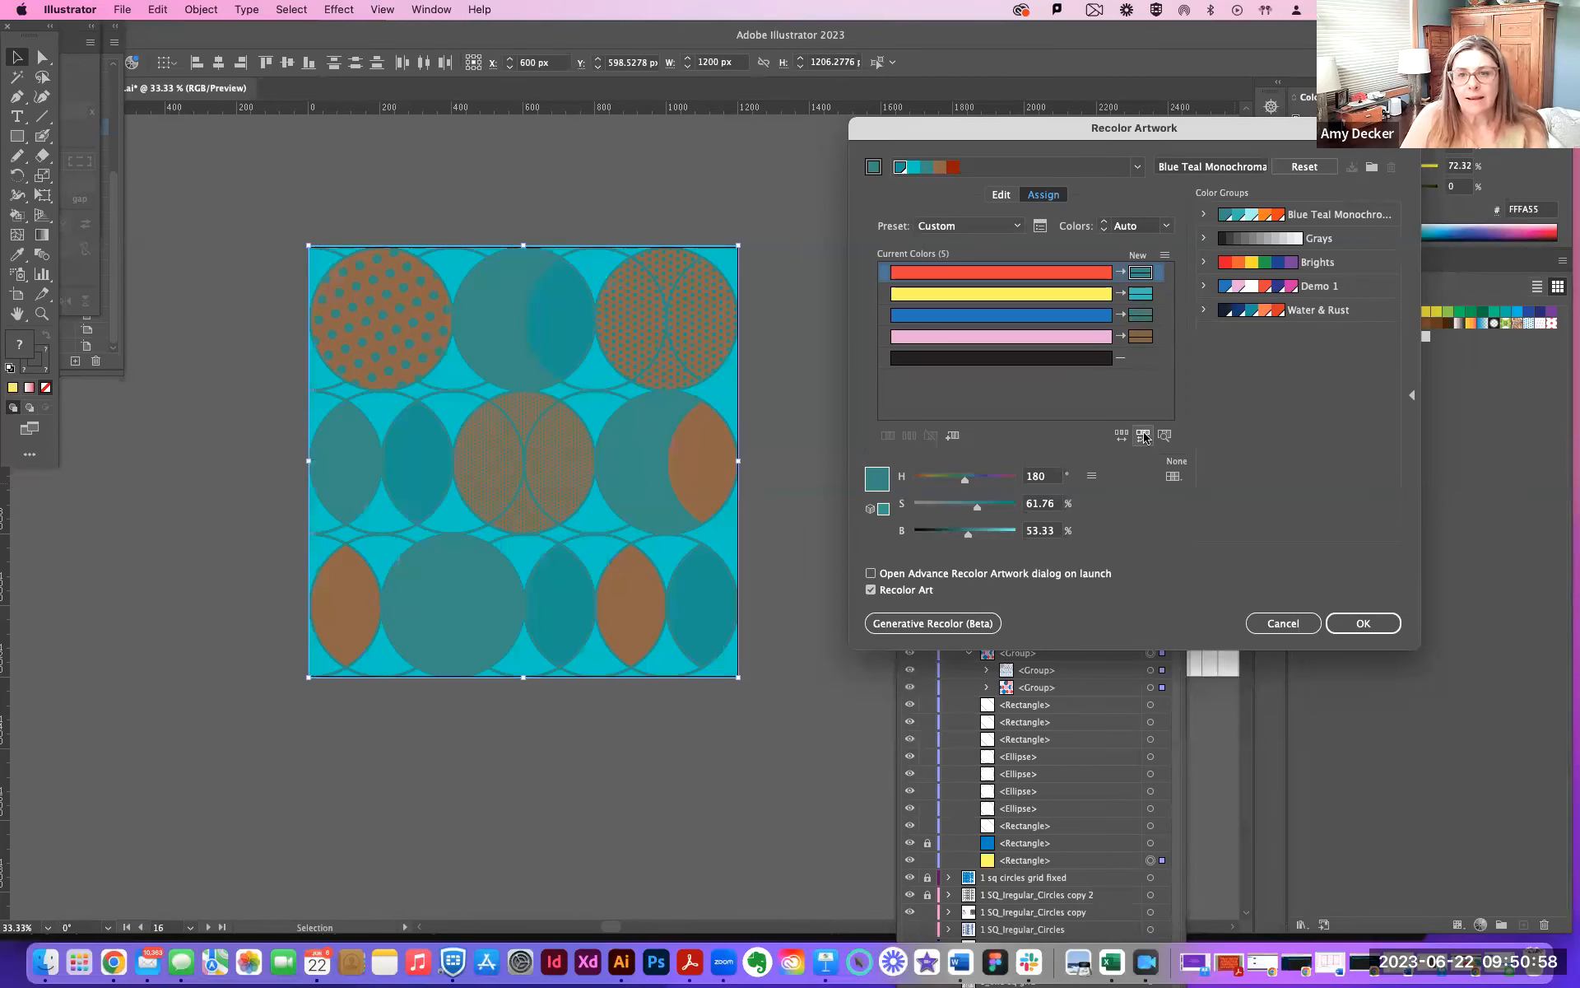
{"action": "left_click", "coordinate": [1144, 436]}
{"action": "left_click", "coordinate": [1144, 436]}
{"action": "left_click", "coordinate": [1144, 437]}
{"action": "left_click", "coordinate": [1144, 436]}
{"action": "left_click", "coordinate": [1144, 436]}
{"action": "left_click", "coordinate": [1144, 436]}
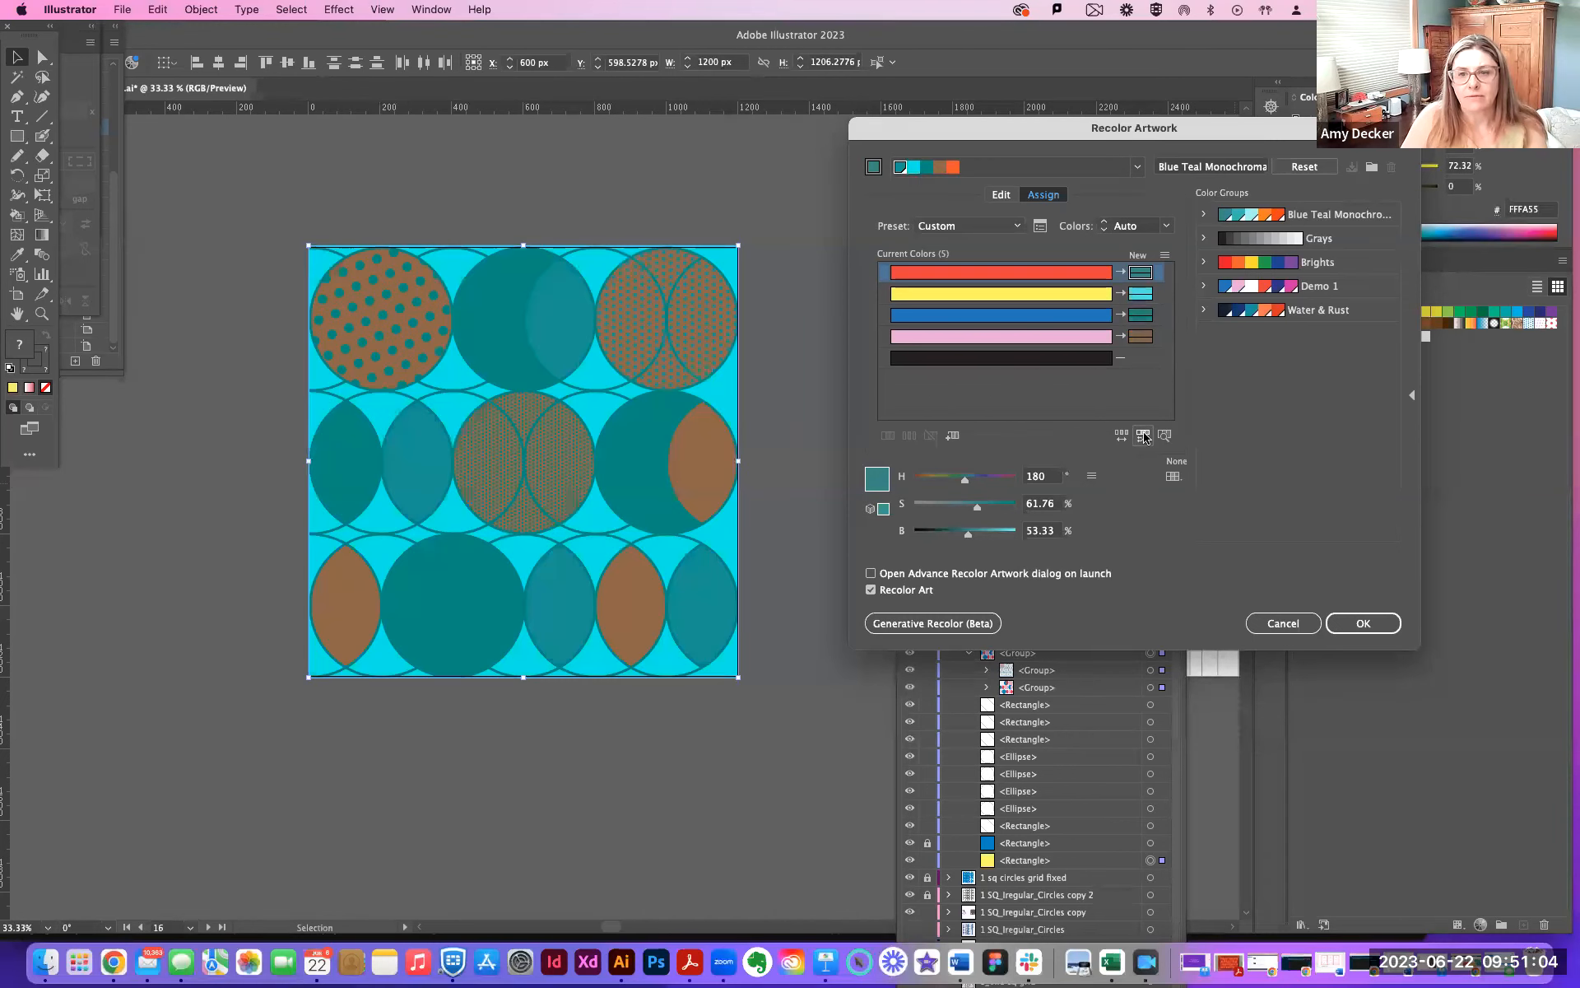
{"action": "left_click", "coordinate": [1144, 436]}
{"action": "left_click", "coordinate": [1144, 437]}
{"action": "left_click", "coordinate": [1143, 437]}
{"action": "left_click", "coordinate": [1144, 436]}
{"action": "left_click", "coordinate": [1144, 436]}
{"action": "left_click", "coordinate": [1144, 436]}
Browse the harmony rules without choosing one and reset the pattern to its original artwork colors
{"action": "left_click", "coordinate": [1137, 168]}
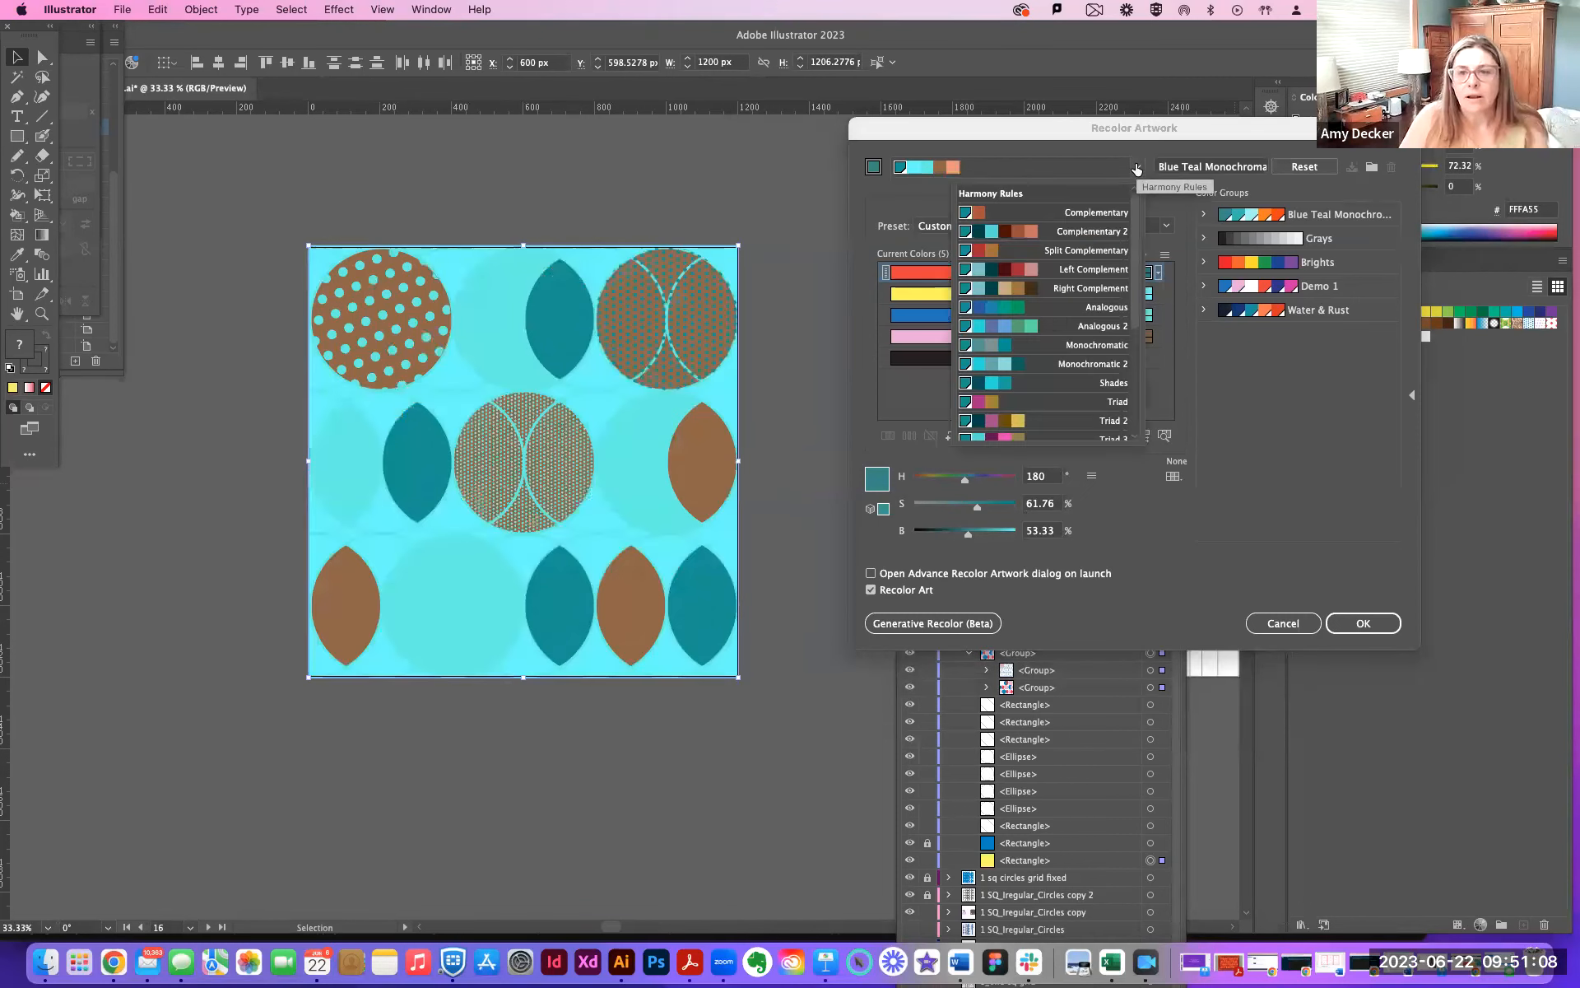
{"action": "scroll", "coordinate": [1100, 367], "scroll_direction": "down", "scroll_amount": 5}
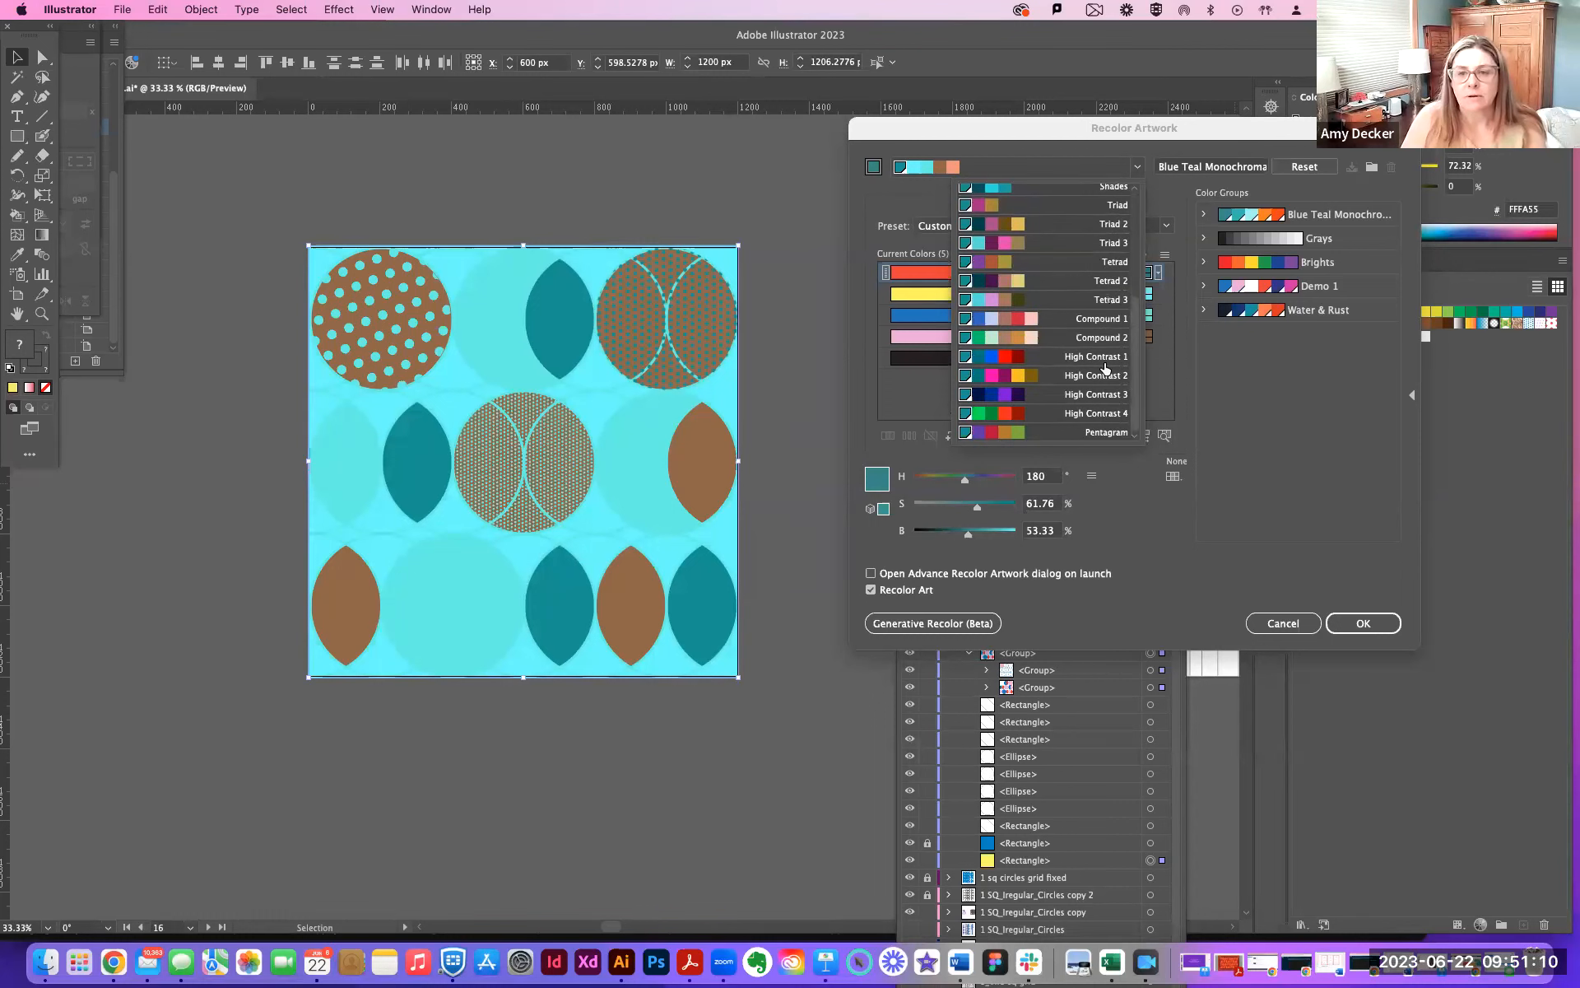
{"action": "scroll", "coordinate": [1109, 280], "scroll_direction": "up", "scroll_amount": 5}
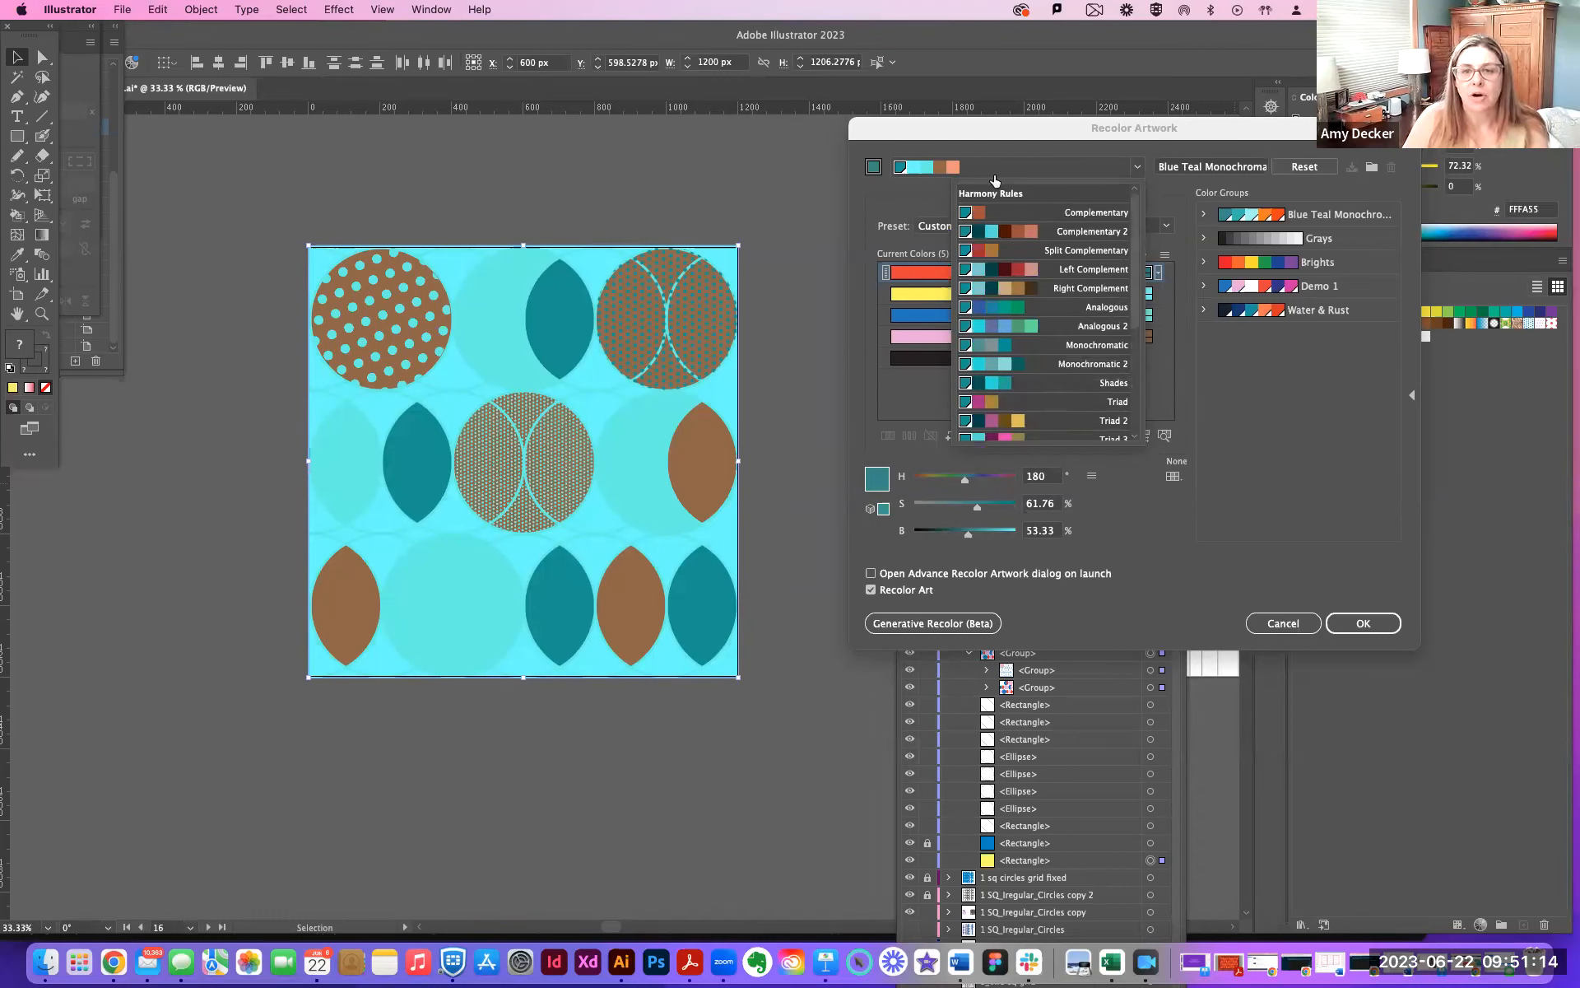
{"action": "left_click", "coordinate": [909, 198]}
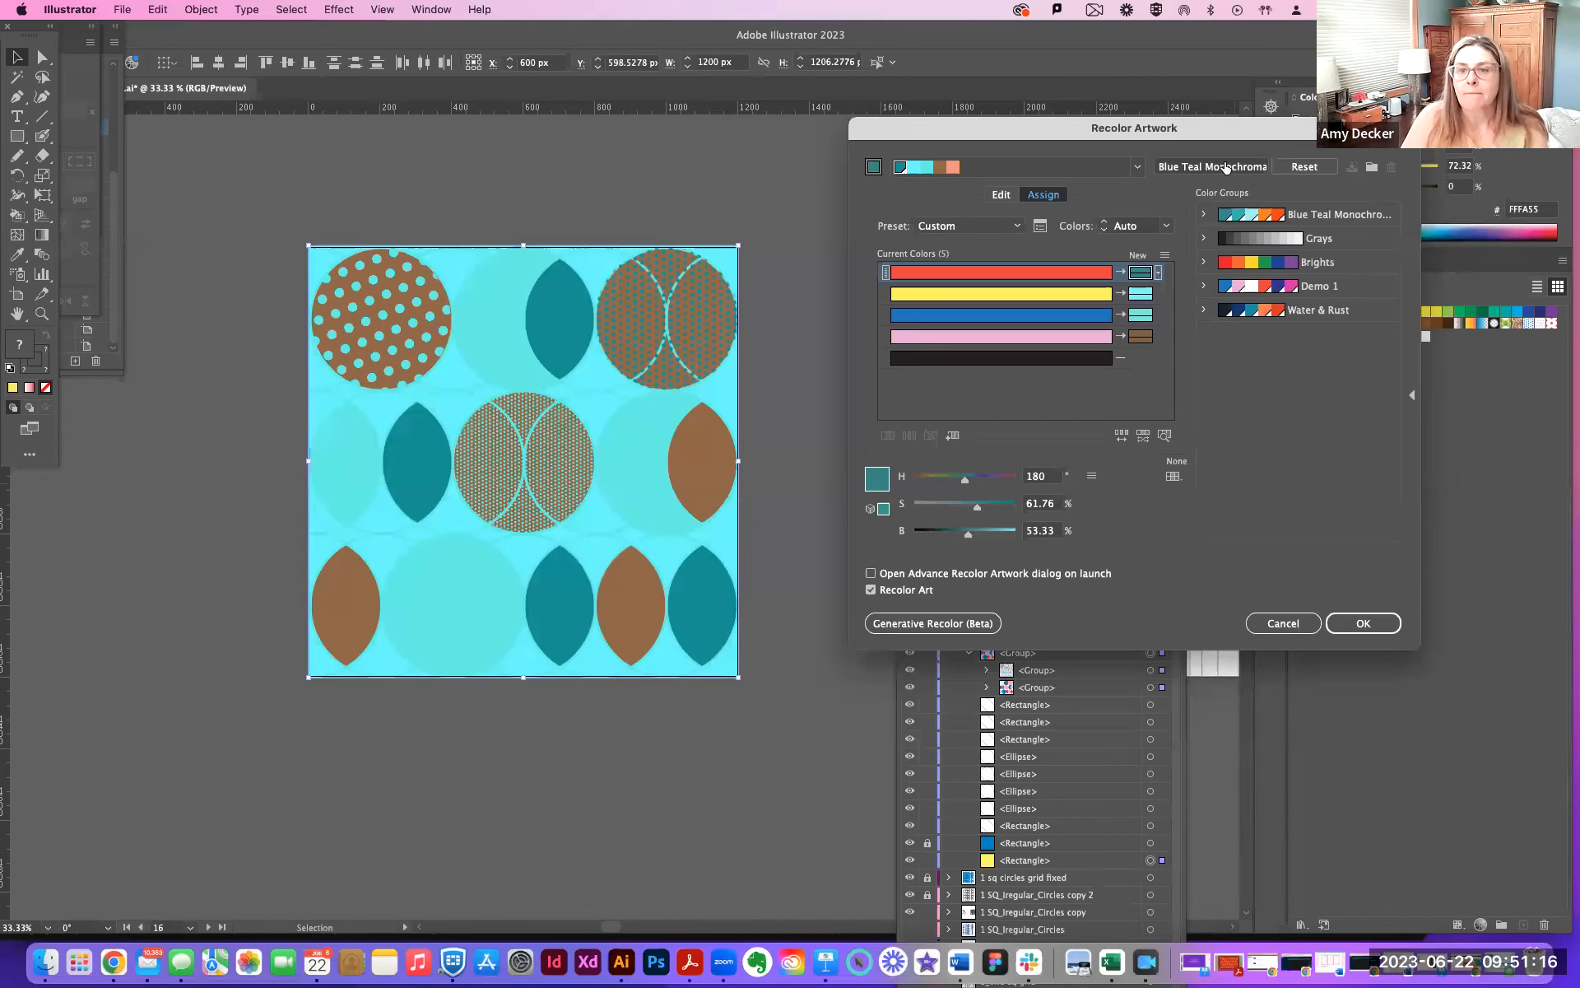
{"action": "left_click", "coordinate": [1301, 166]}
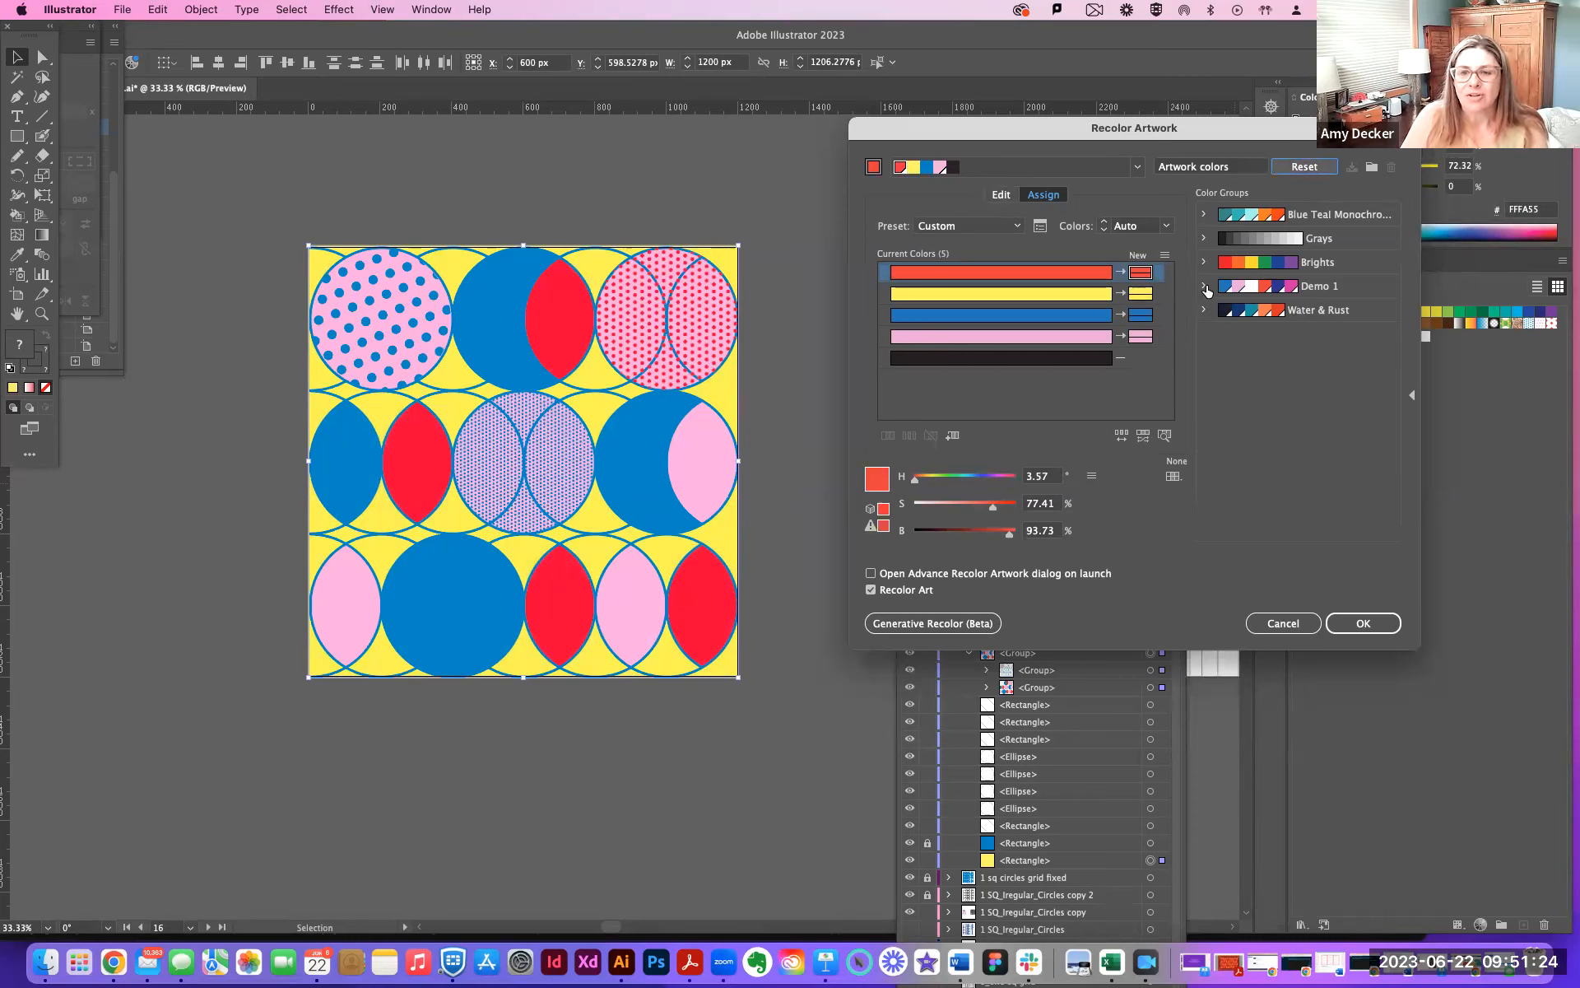
Recolor the pattern with the Demo 1 color group and randomly shuffle the color order to a dark blue background with magenta circles
{"action": "left_click", "coordinate": [1205, 286]}
{"action": "double_click", "coordinate": [1231, 286]}
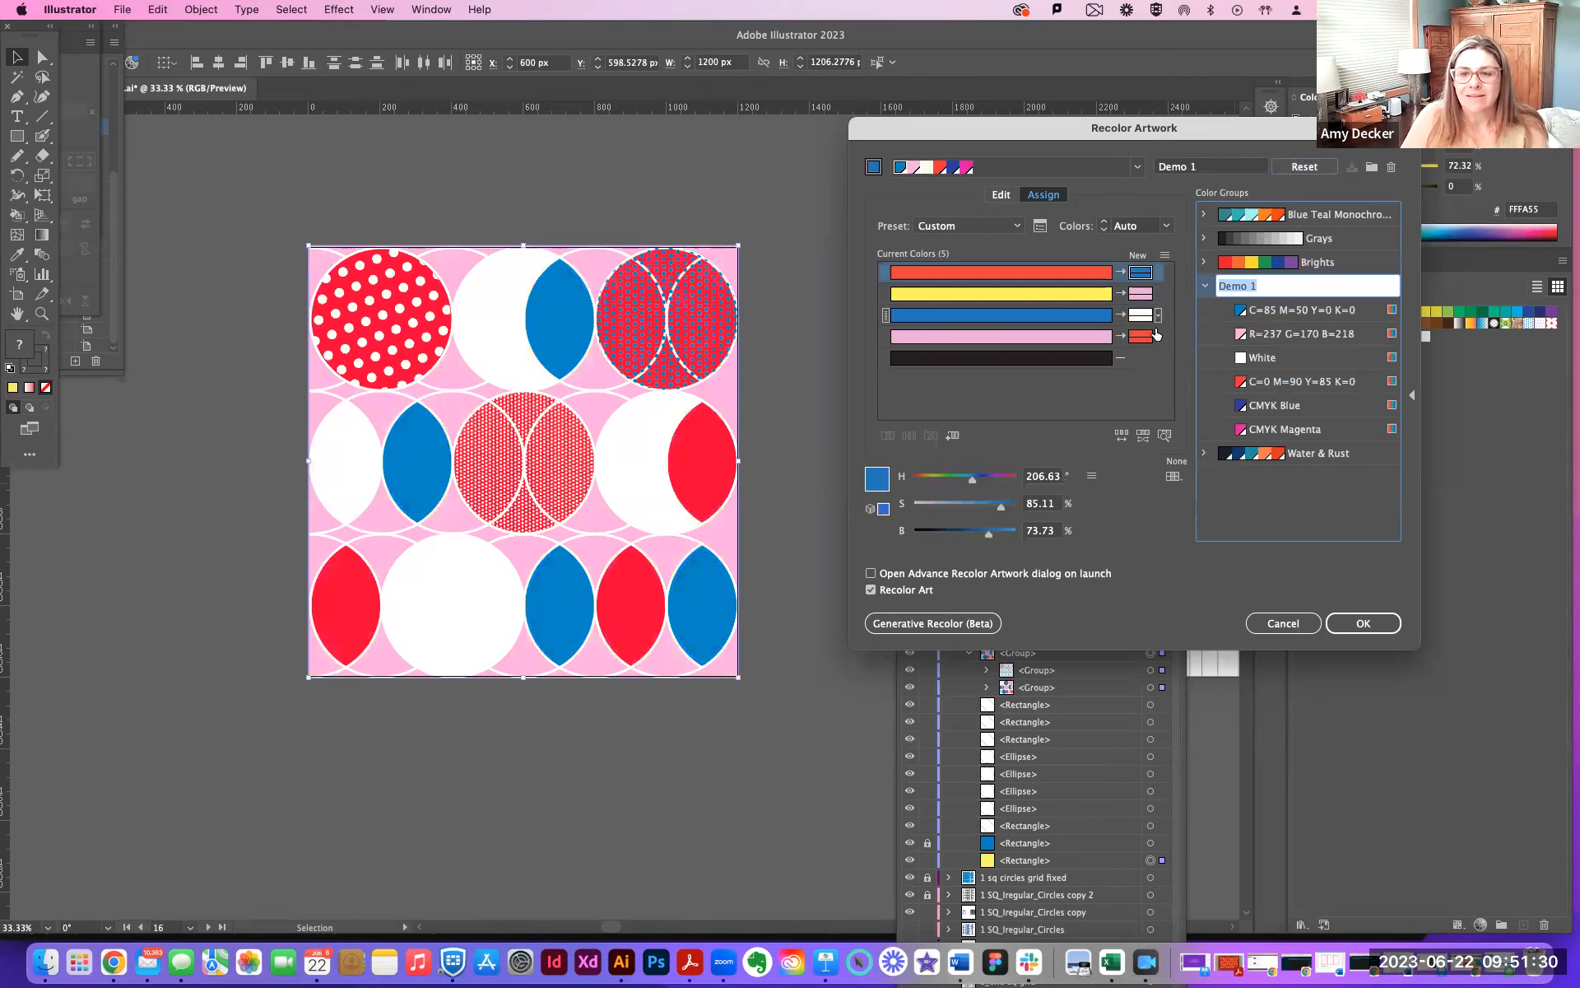
{"action": "left_click", "coordinate": [1121, 437]}
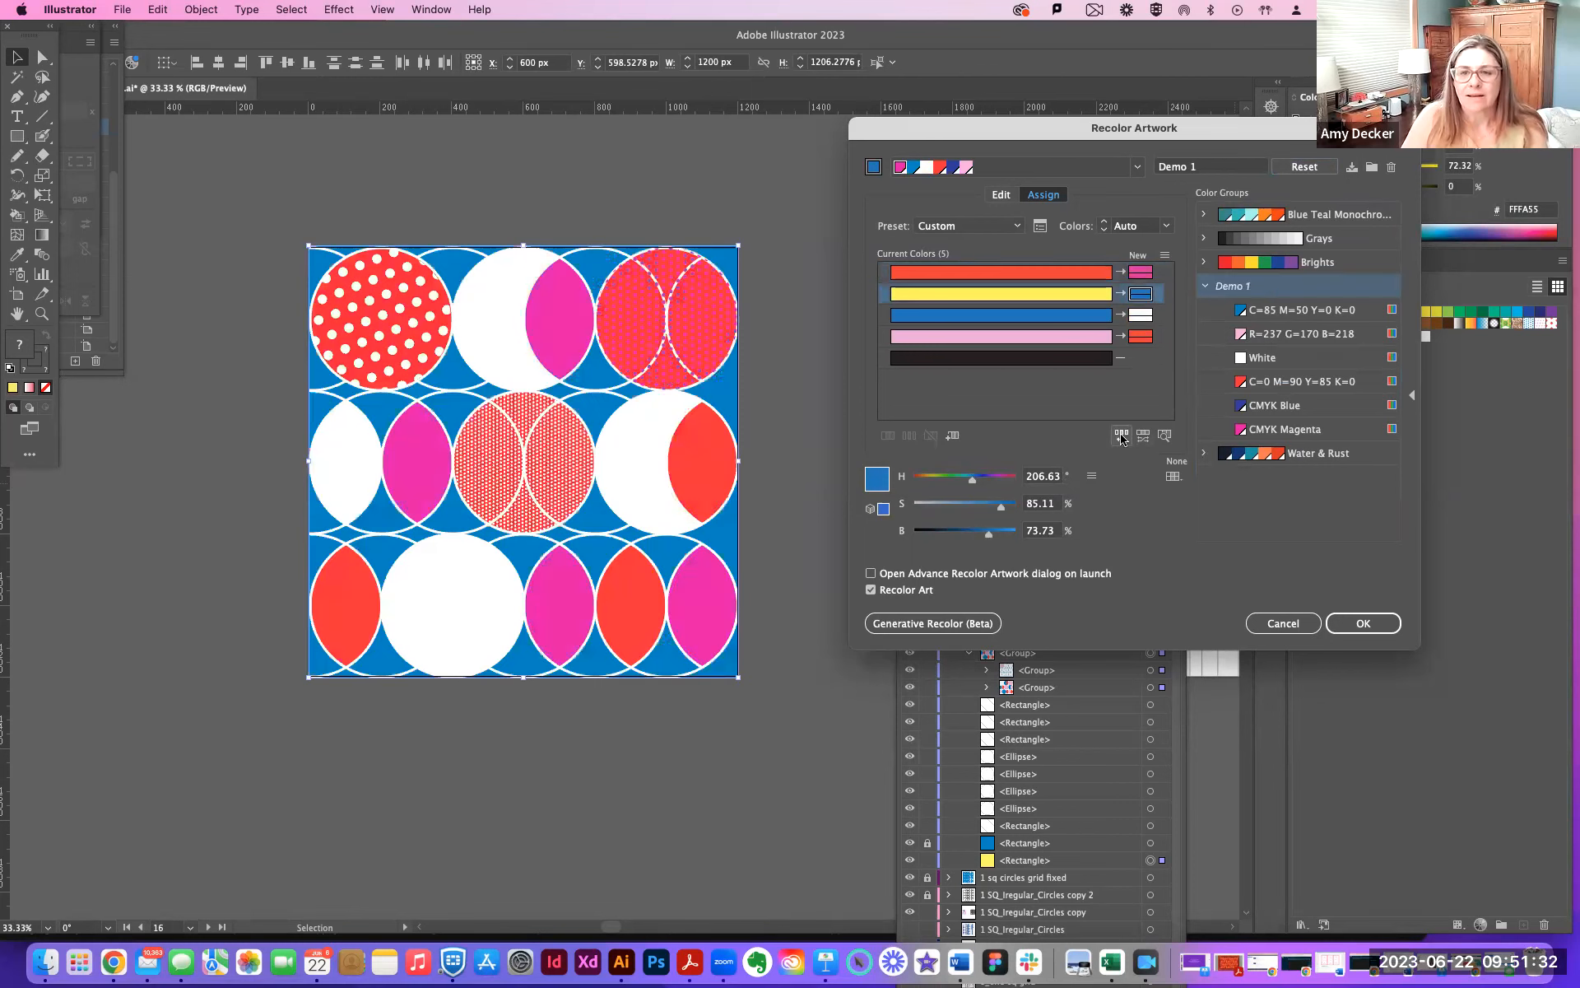
{"action": "left_click", "coordinate": [1121, 436]}
{"action": "left_click", "coordinate": [1121, 437]}
{"action": "left_click", "coordinate": [1121, 436]}
{"action": "left_click", "coordinate": [1121, 436]}
{"action": "left_click", "coordinate": [1121, 436]}
{"action": "left_click", "coordinate": [1121, 436]}
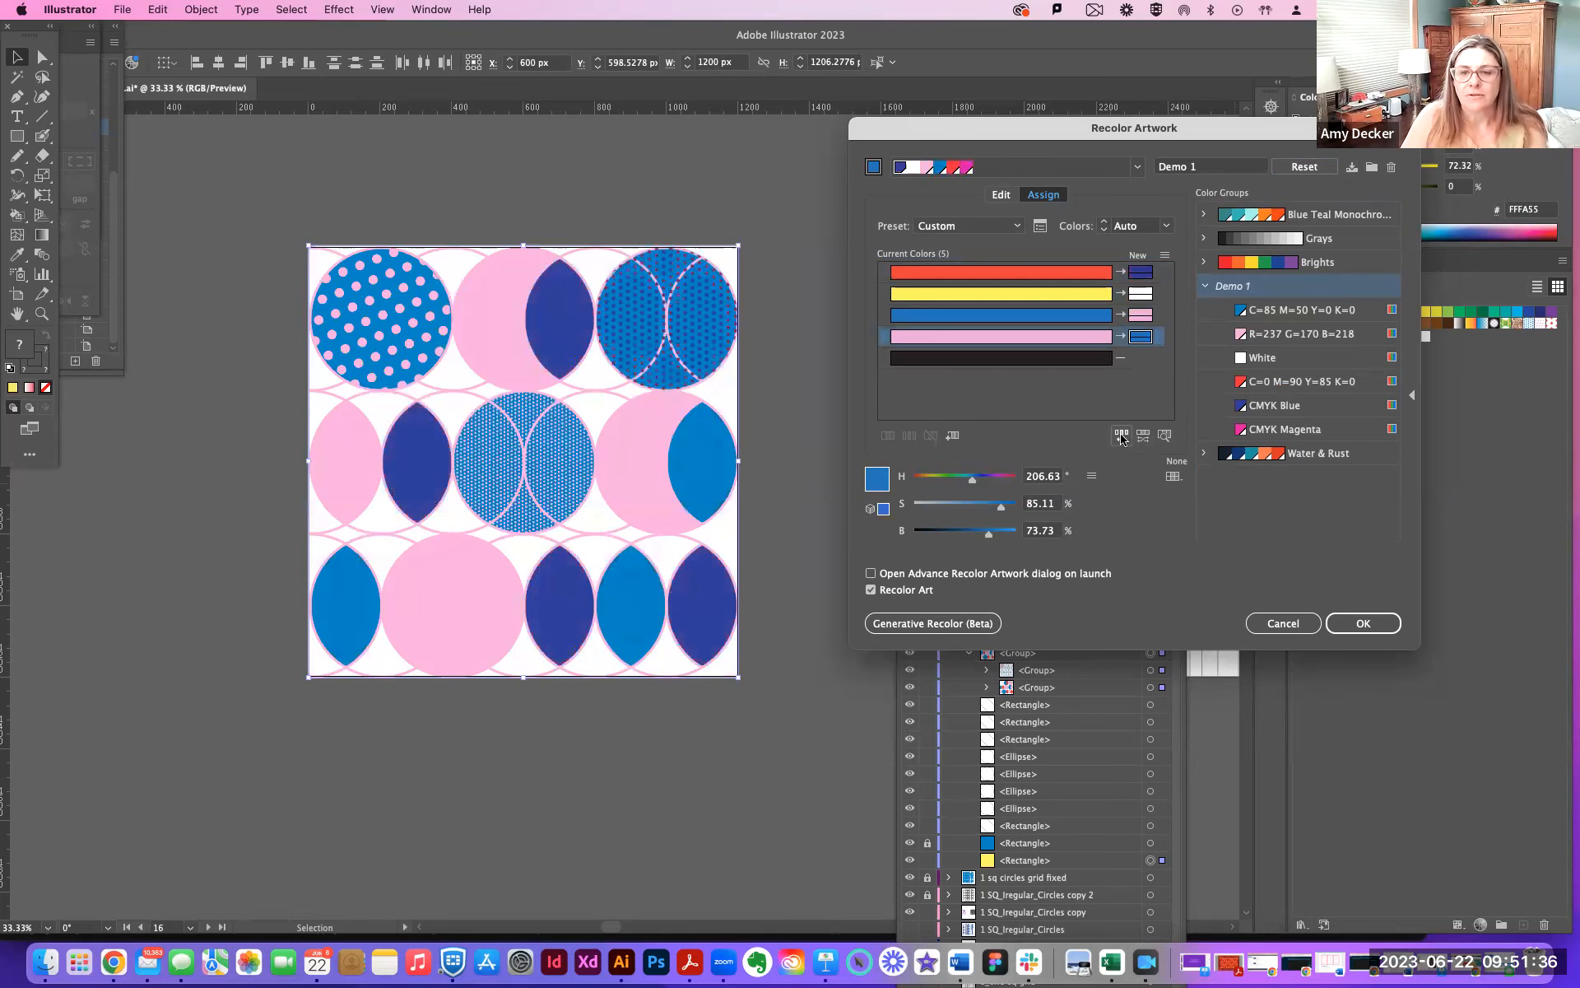
{"action": "left_click", "coordinate": [1121, 436]}
{"action": "left_click", "coordinate": [1121, 436]}
{"action": "left_click", "coordinate": [1121, 436]}
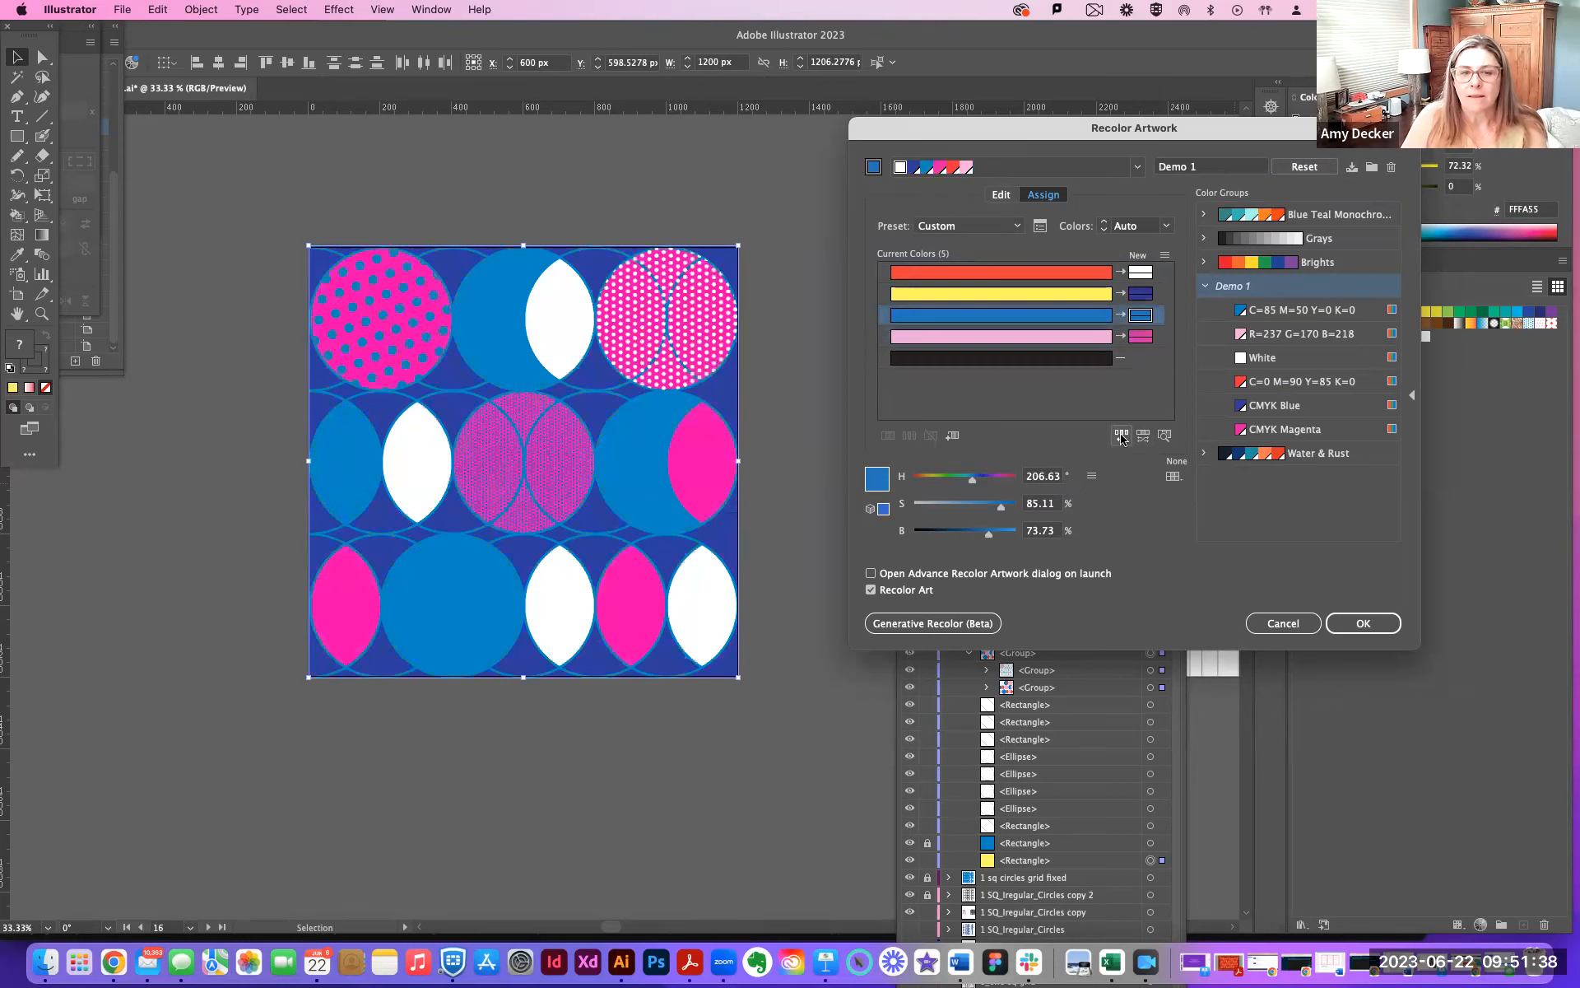
{"action": "left_click", "coordinate": [1121, 436]}
{"action": "left_click", "coordinate": [1121, 437]}
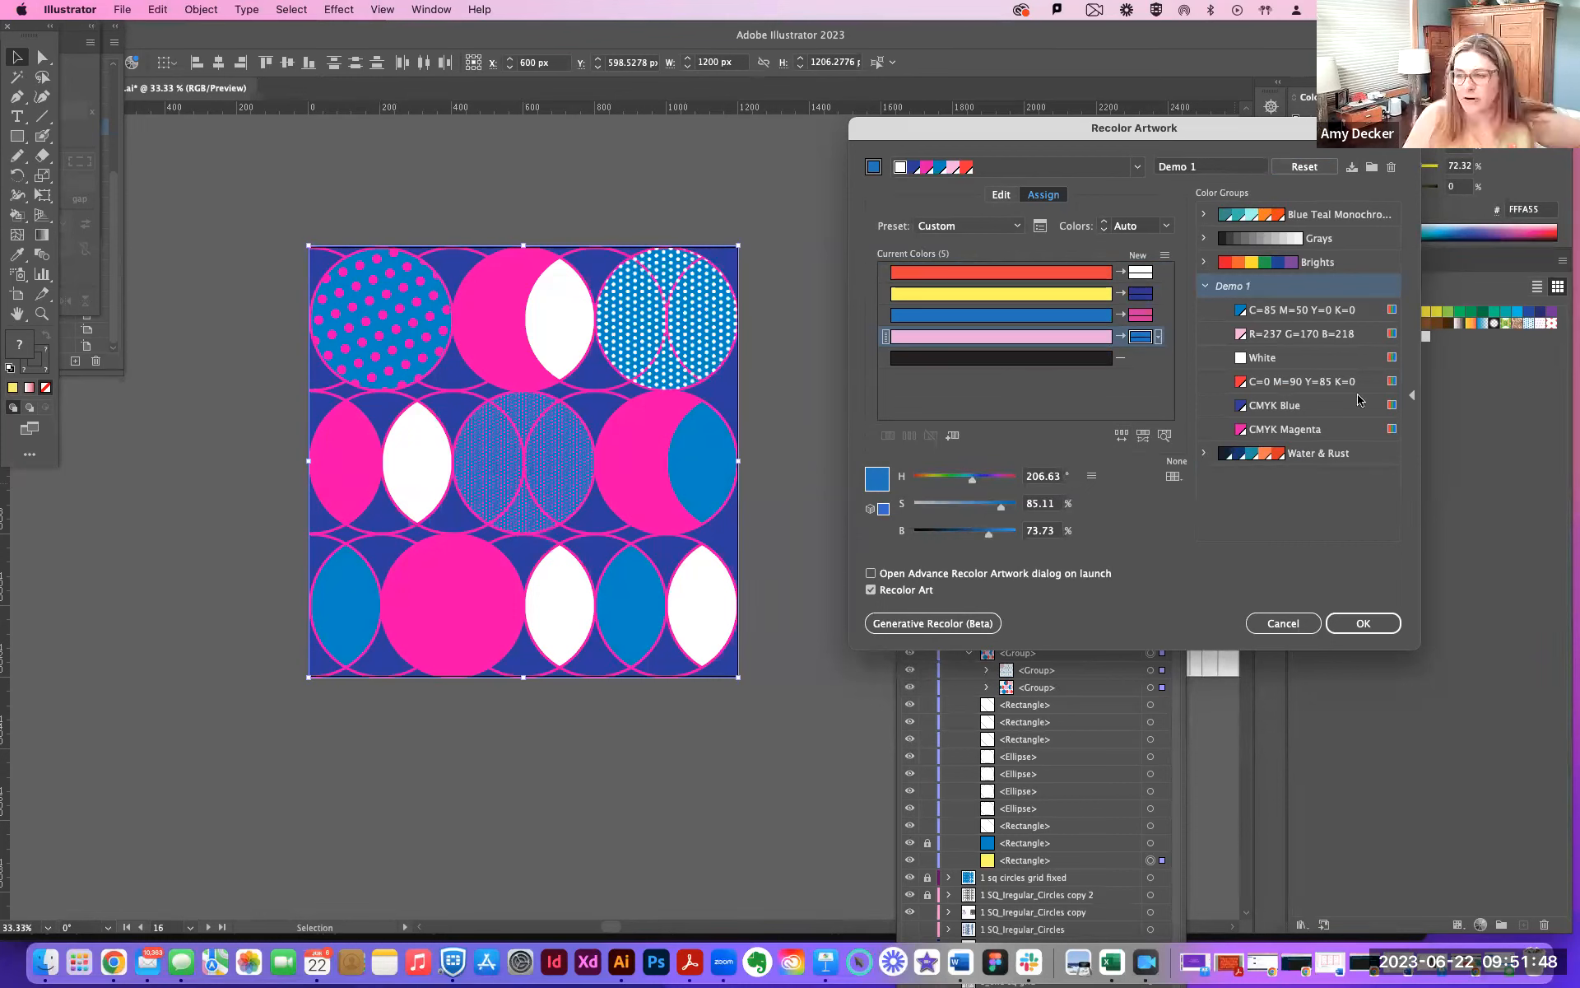
Rotate the linked colors on the color wheel to shift the pattern to a brown, green and orange scheme
{"action": "left_click", "coordinate": [1001, 195]}
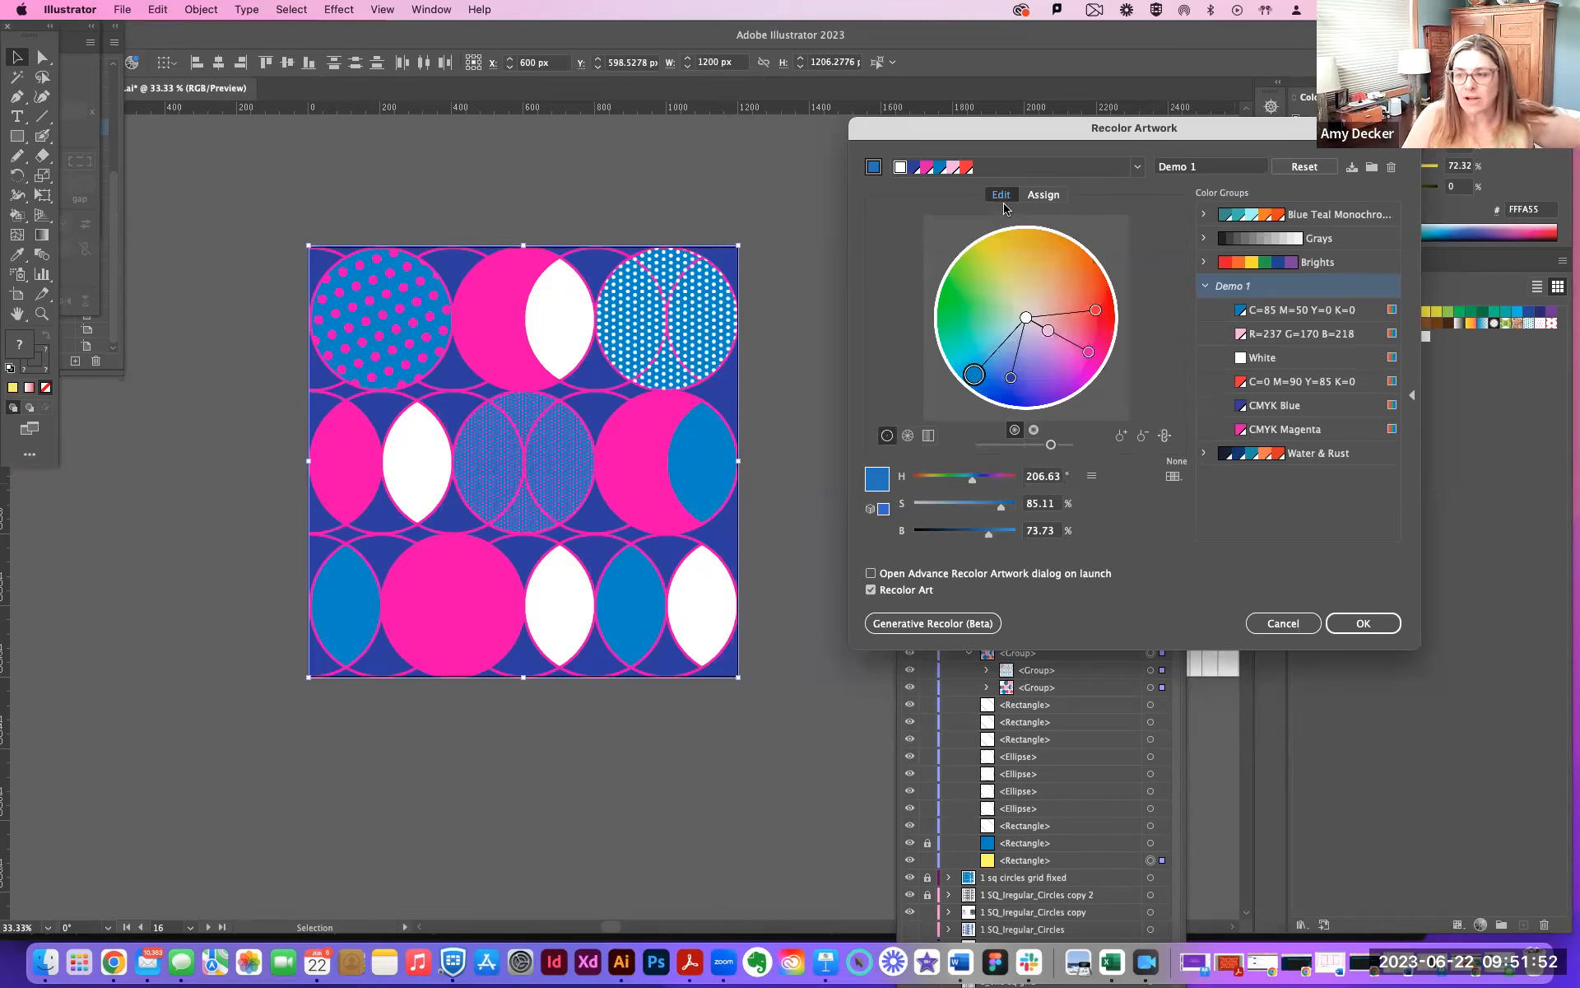
{"action": "left_click_drag", "start_coordinate": [1012, 379], "coordinate": [1105, 276]}
{"action": "left_click_drag", "start_coordinate": [1105, 290], "coordinate": [1110, 303]}
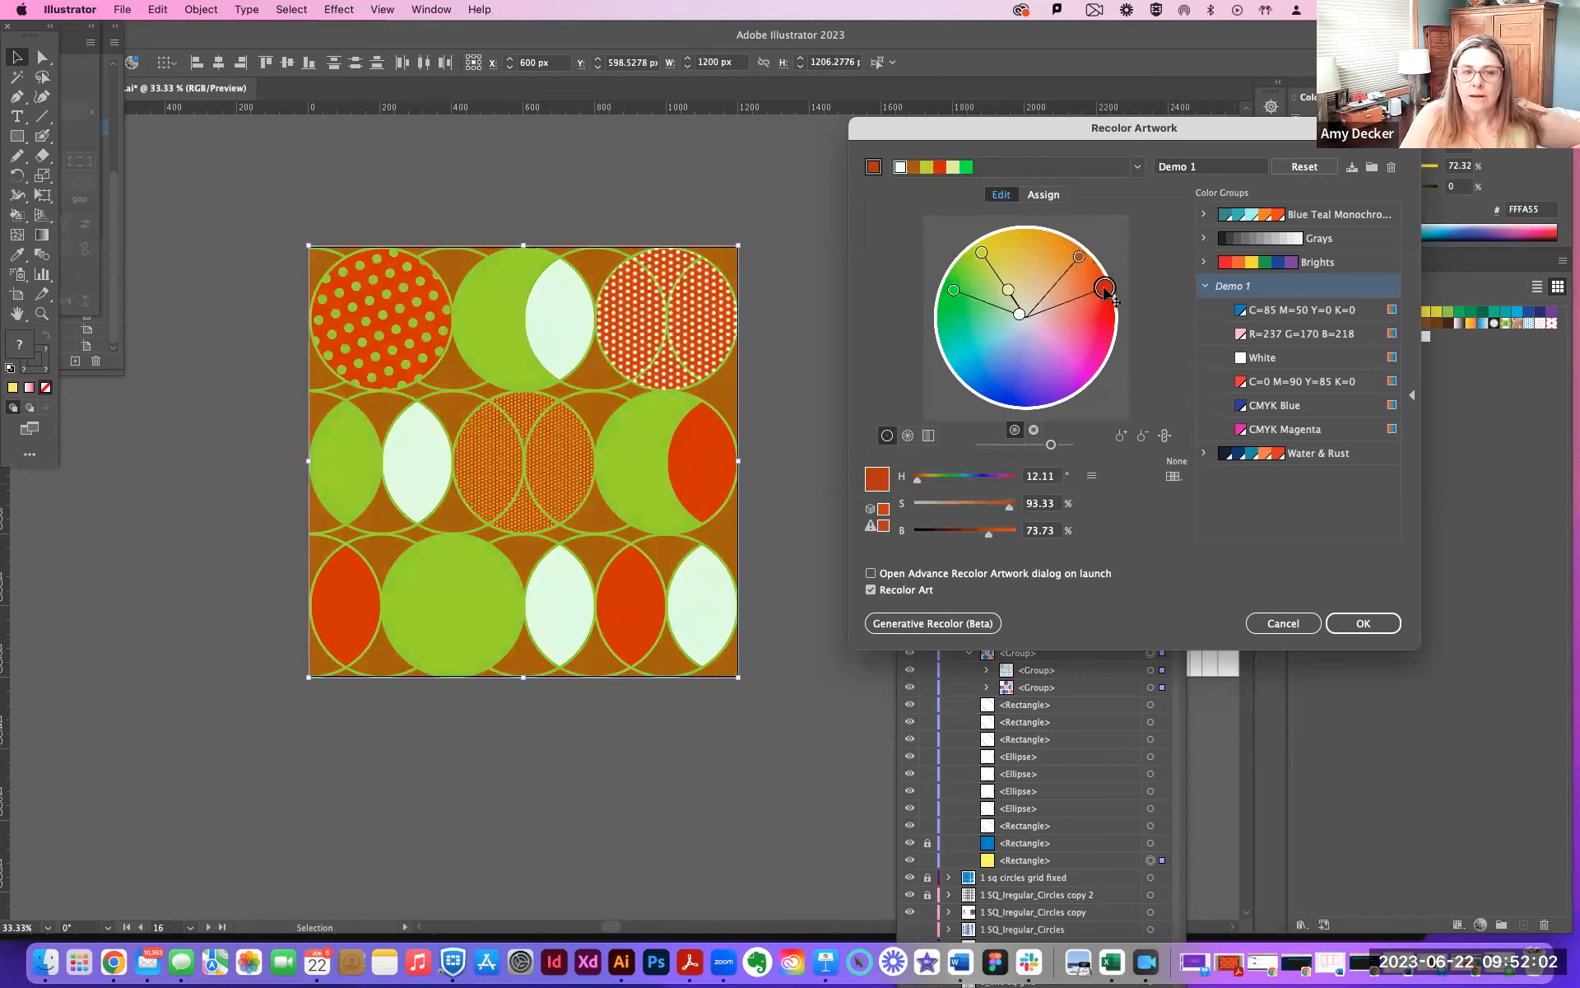
{"action": "left_click", "coordinate": [1011, 306]}
{"action": "mouse_move", "coordinate": [1011, 308]}
{"action": "left_mouse_down"}
{"action": "mouse_move", "coordinate": [996, 291]}
{"action": "mouse_move", "coordinate": [1078, 362]}
{"action": "mouse_move", "coordinate": [1024, 392]}
{"action": "mouse_move", "coordinate": [954, 348]}
{"action": "left_mouse_up"}
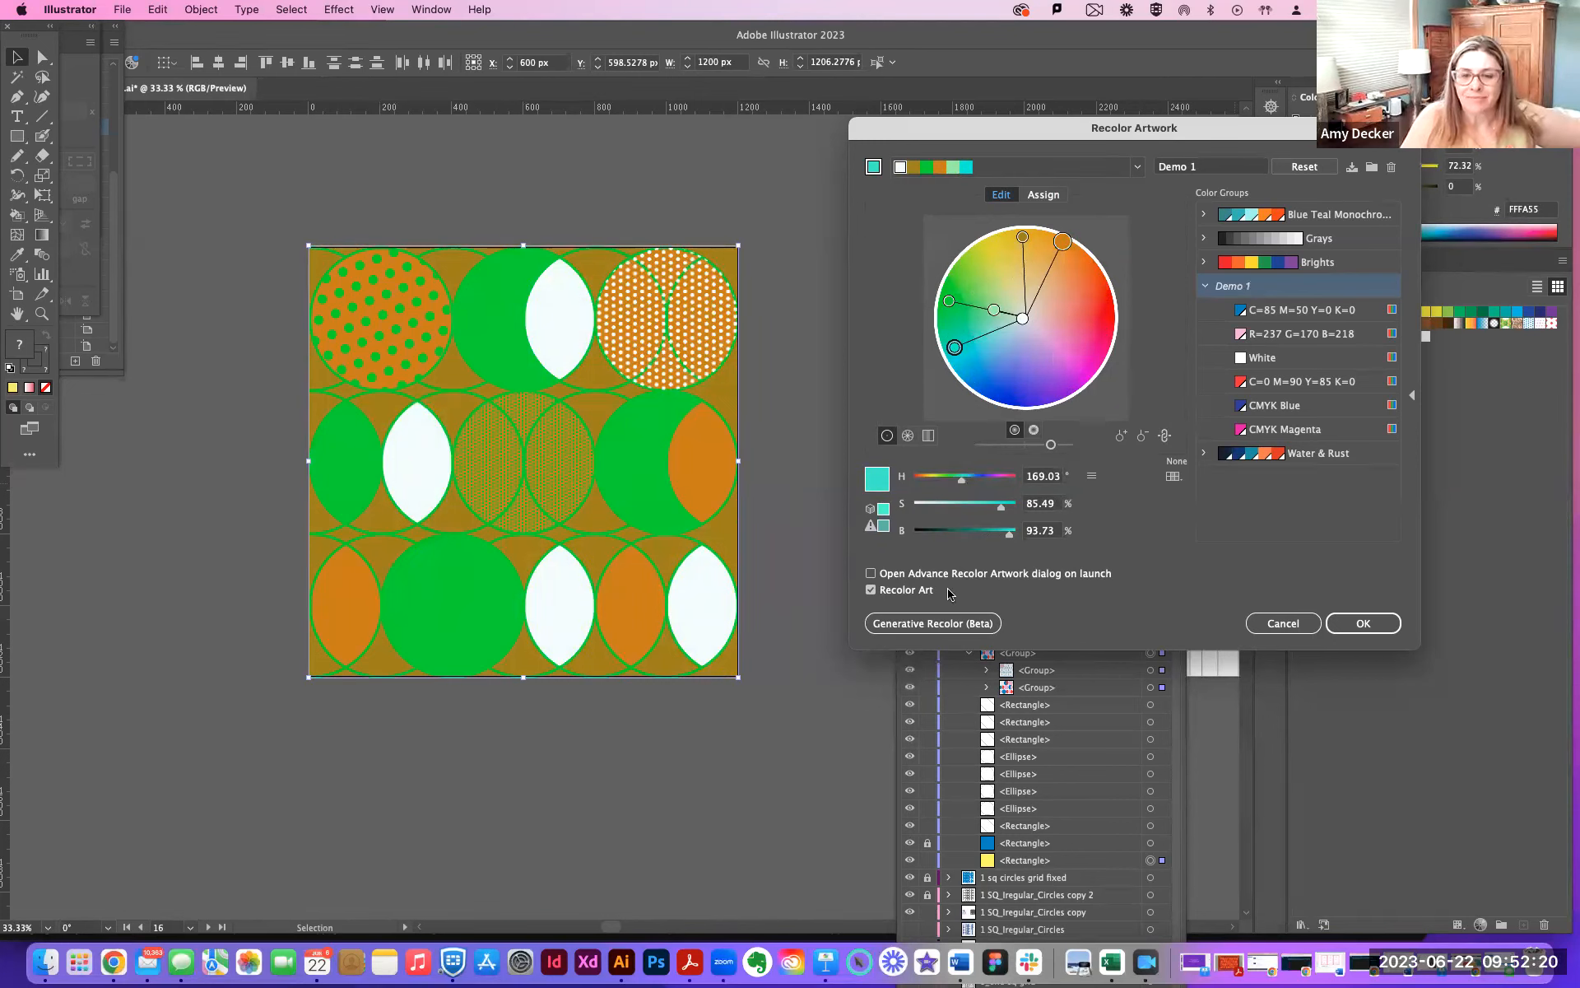
Show the current-to-new color assignments and select the replacement colors for the red and blue rows
{"action": "left_click", "coordinate": [1044, 194]}
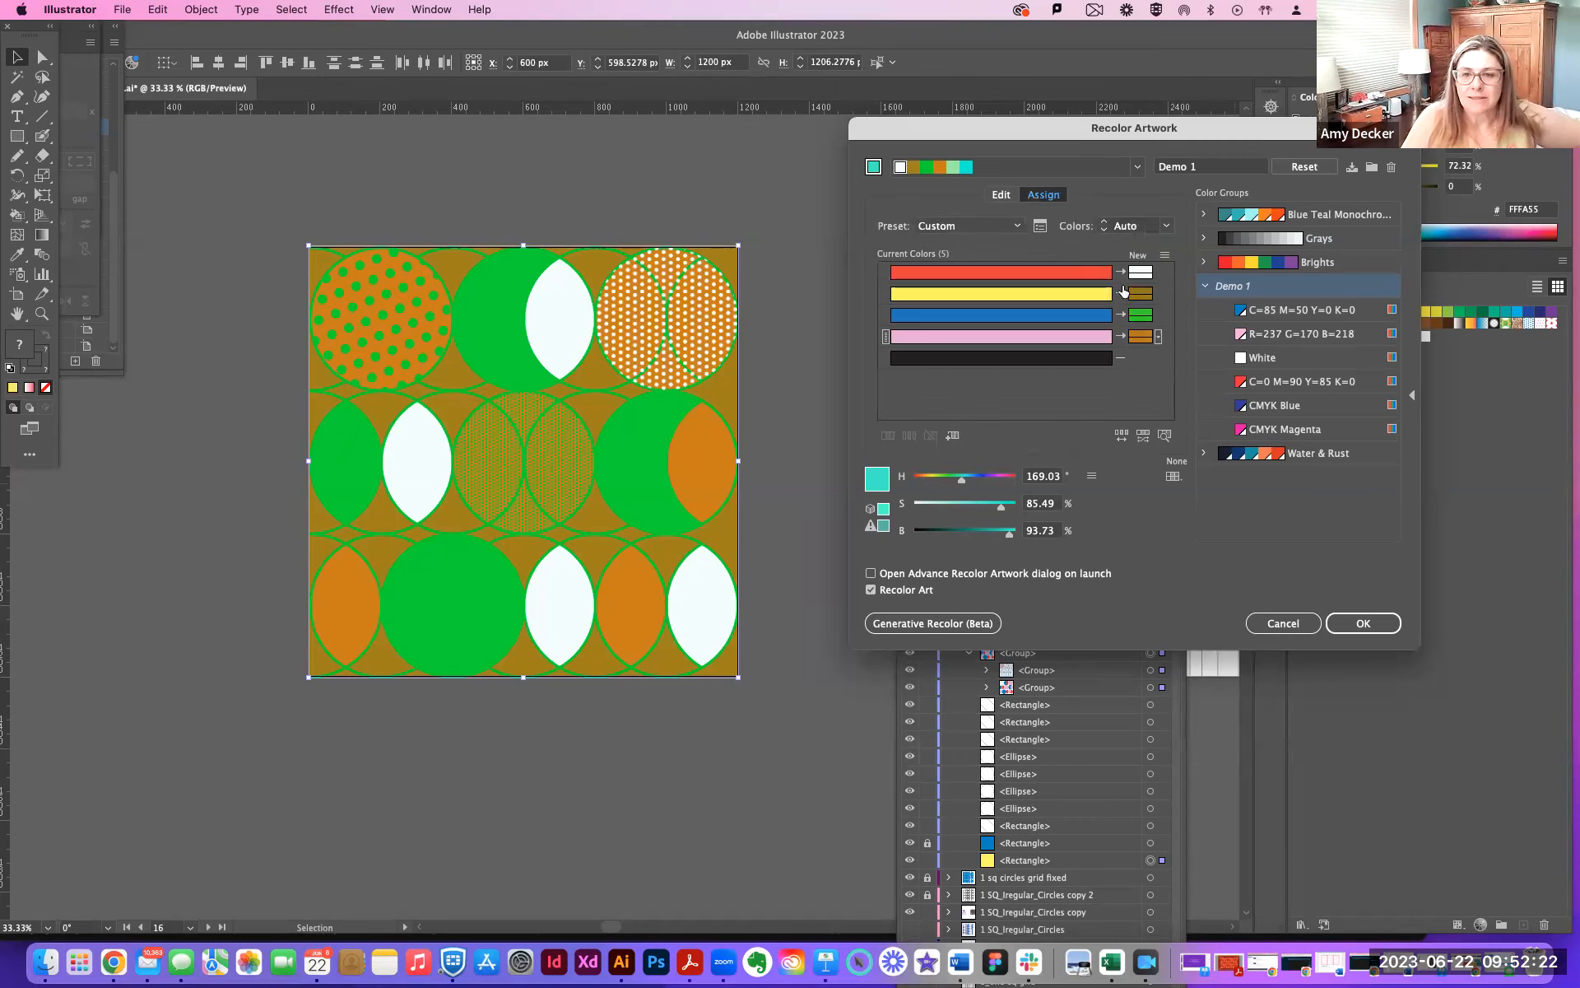
{"action": "left_click", "coordinate": [1129, 293]}
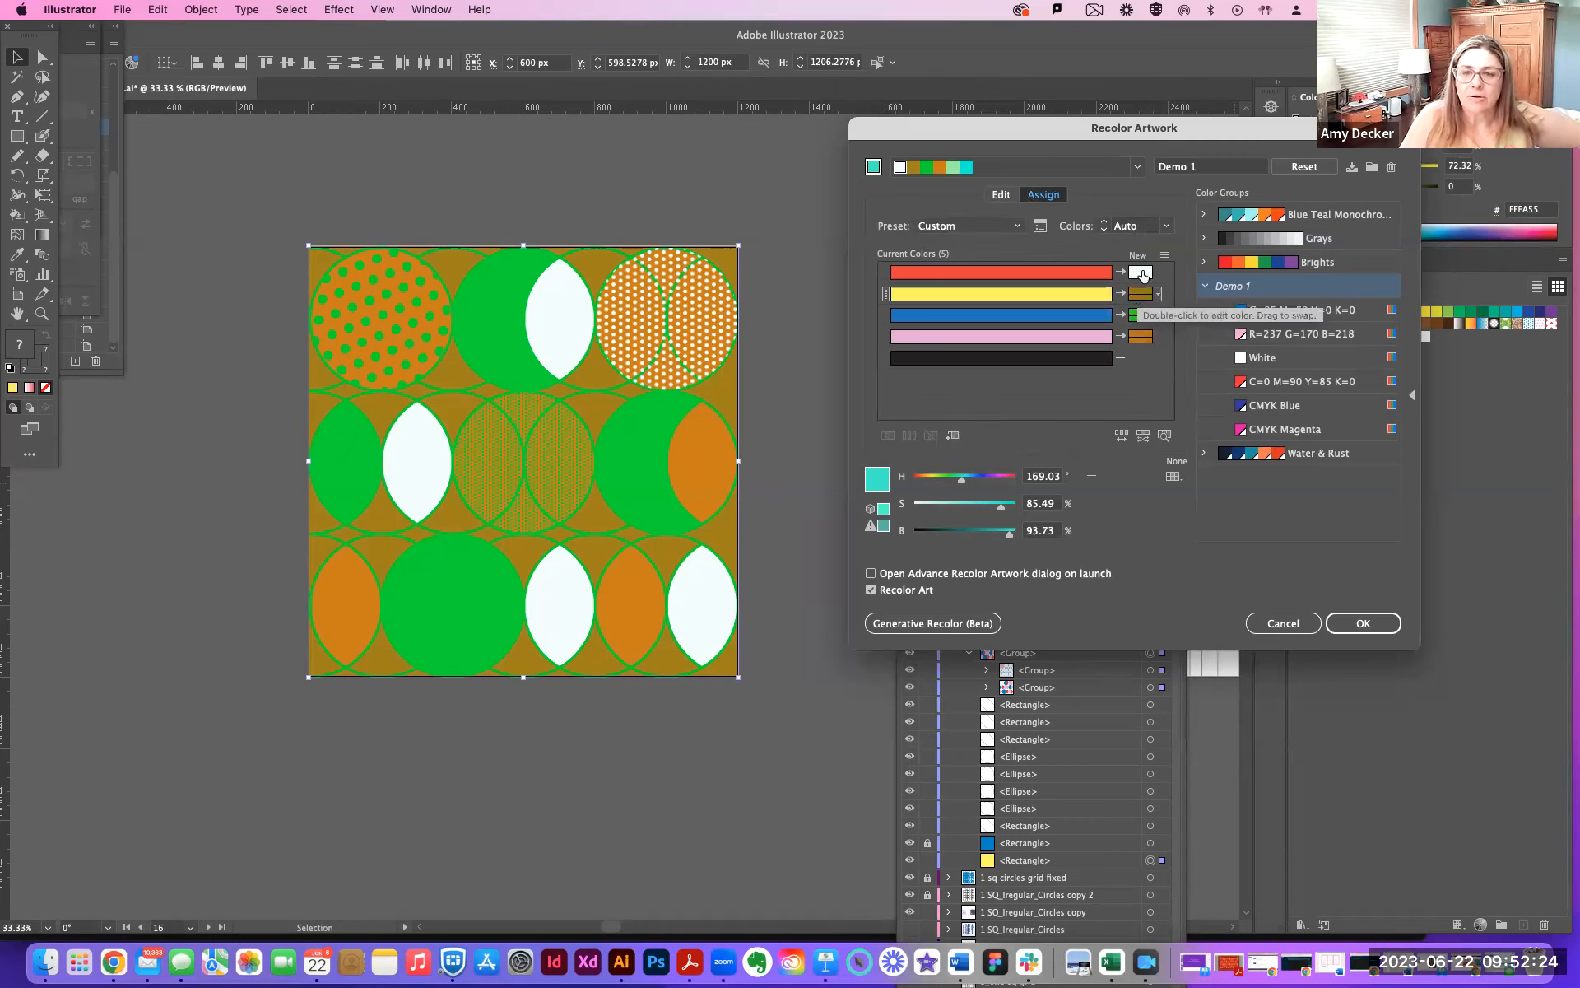
{"action": "left_click", "coordinate": [1140, 273]}
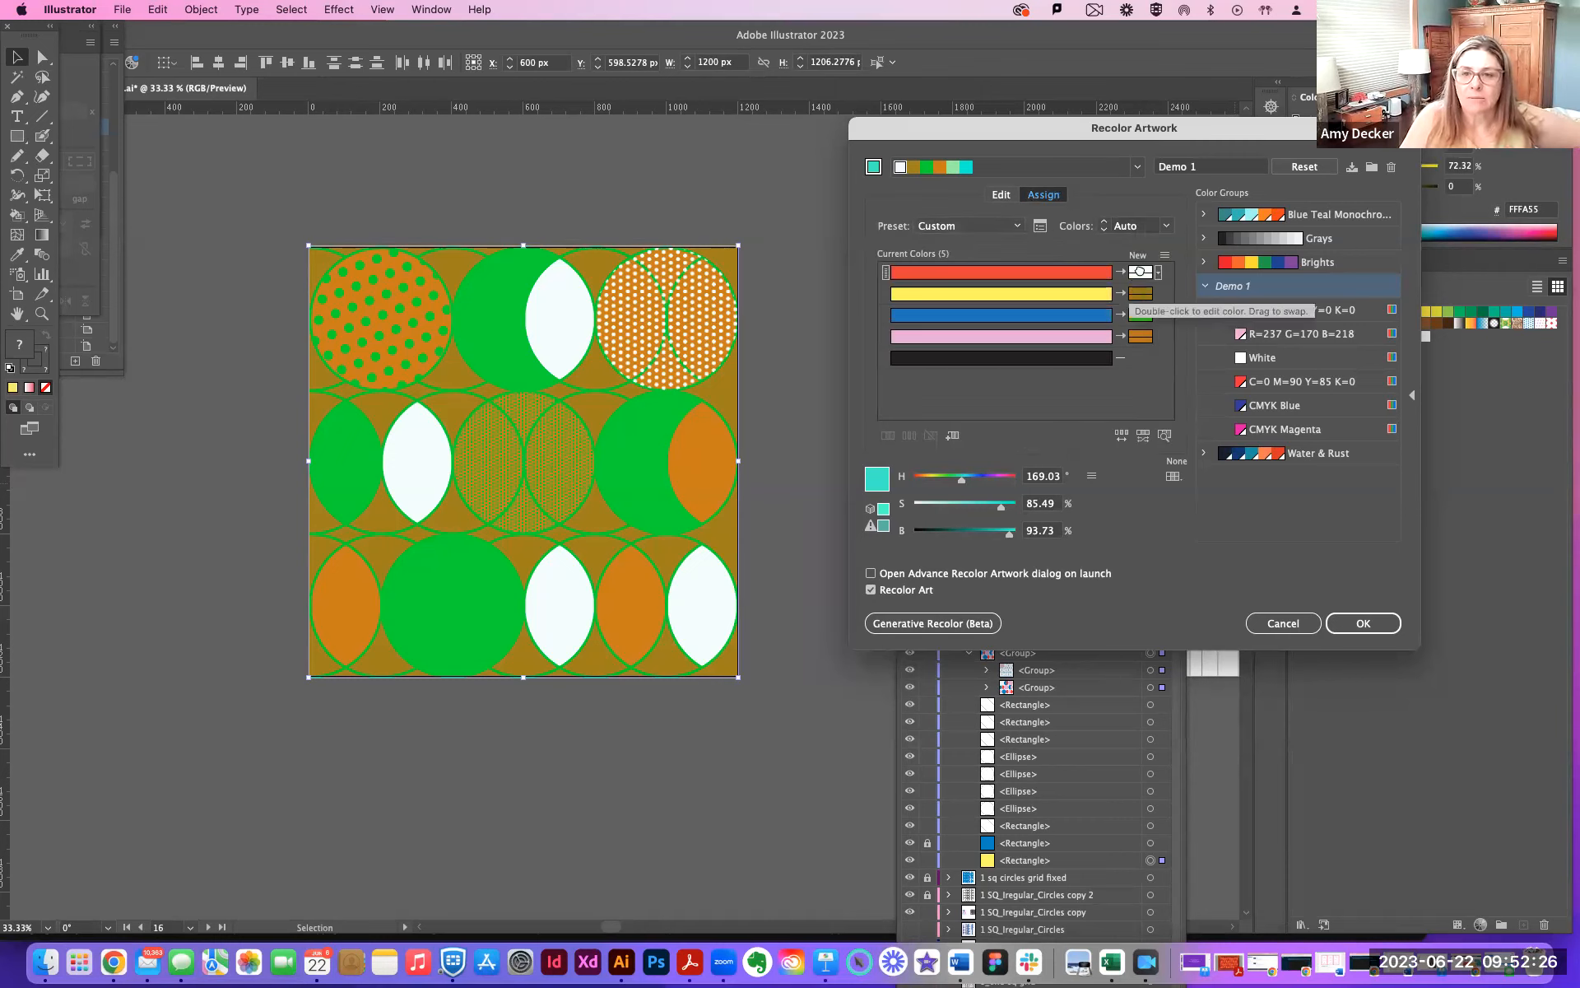
{"action": "left_click", "coordinate": [1140, 272]}
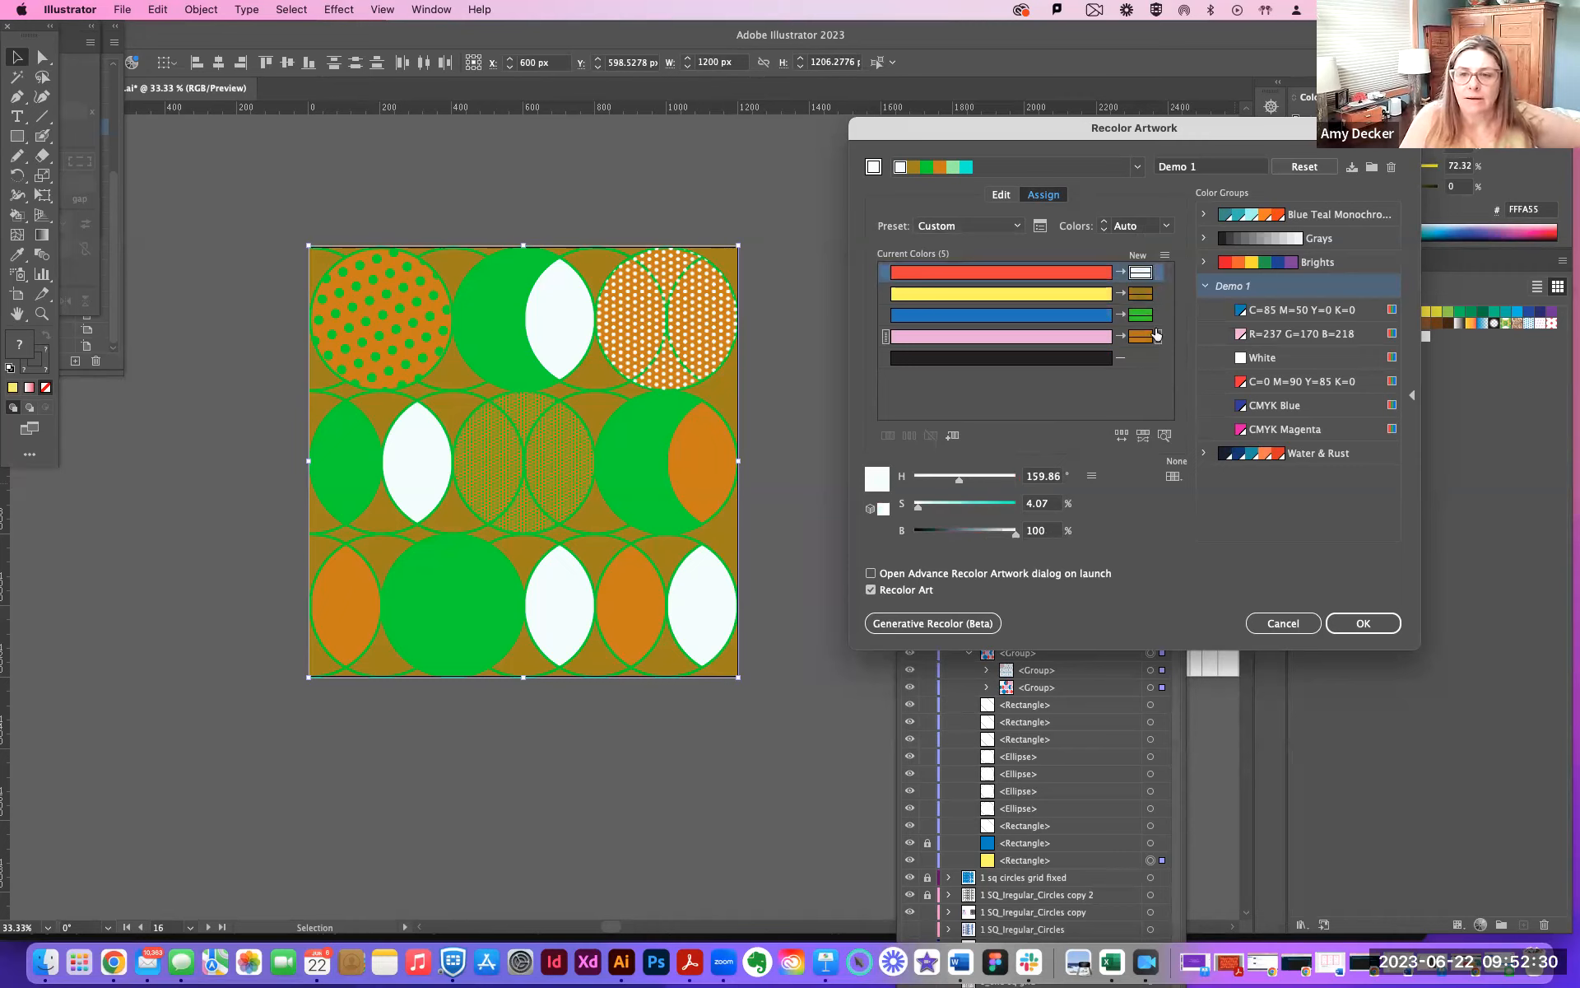
{"action": "left_click", "coordinate": [1164, 316]}
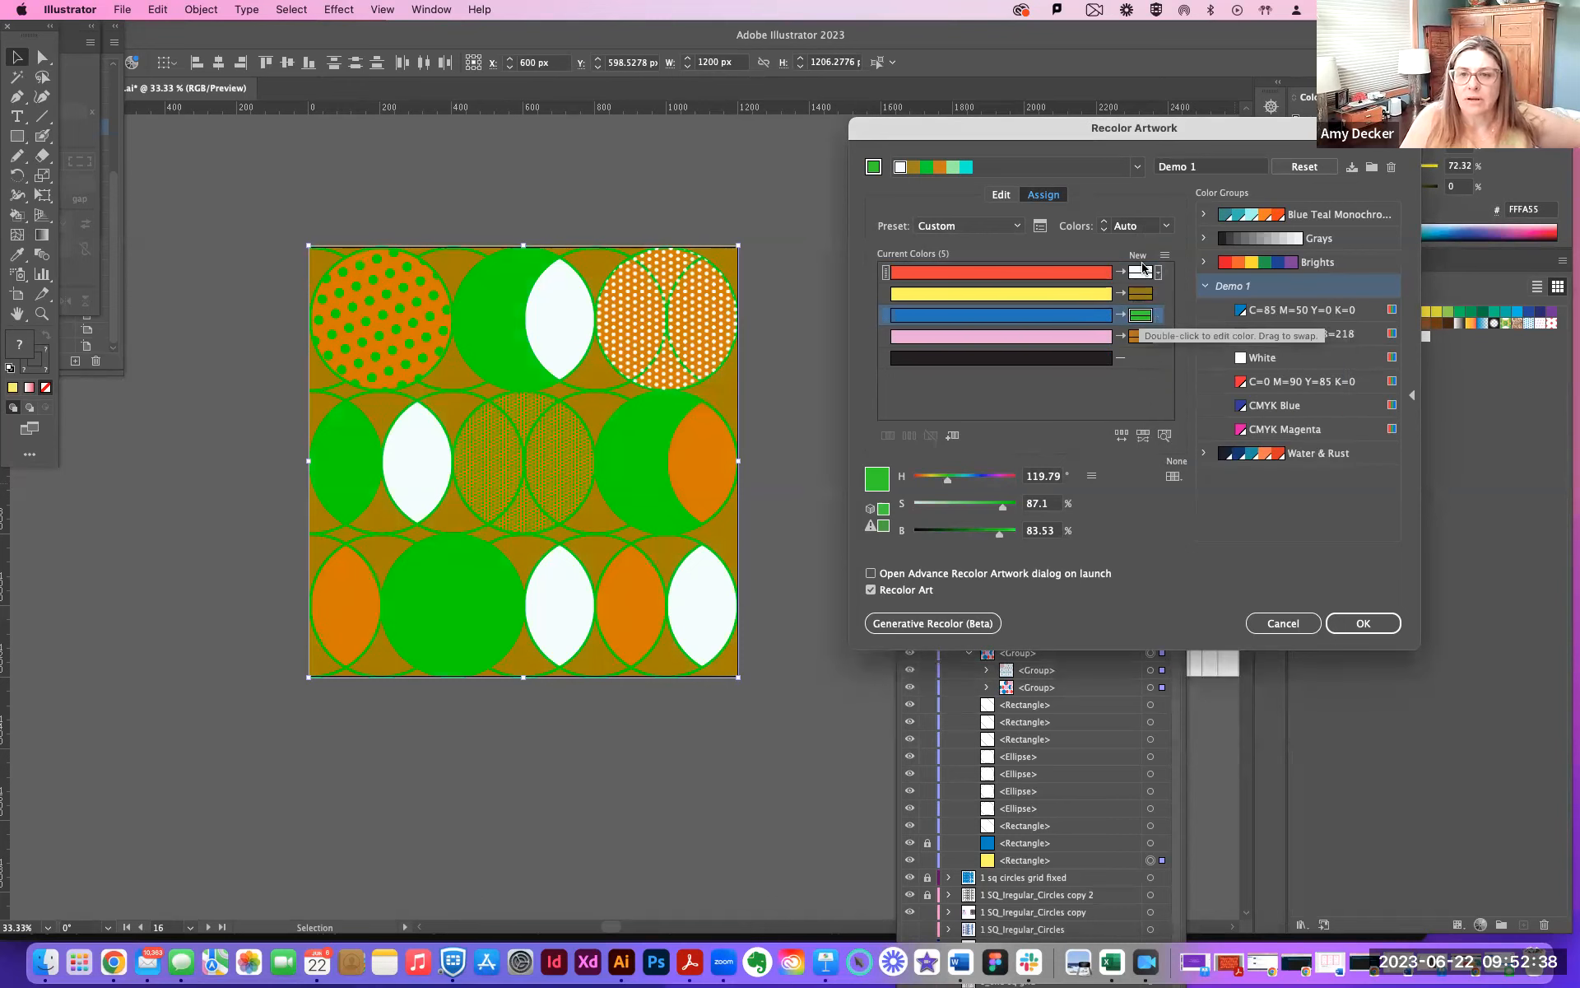
Reorder the assigned new colors by Hue - backward and by Hue - forward to compare the pattern variations
{"action": "left_click", "coordinate": [1166, 256]}
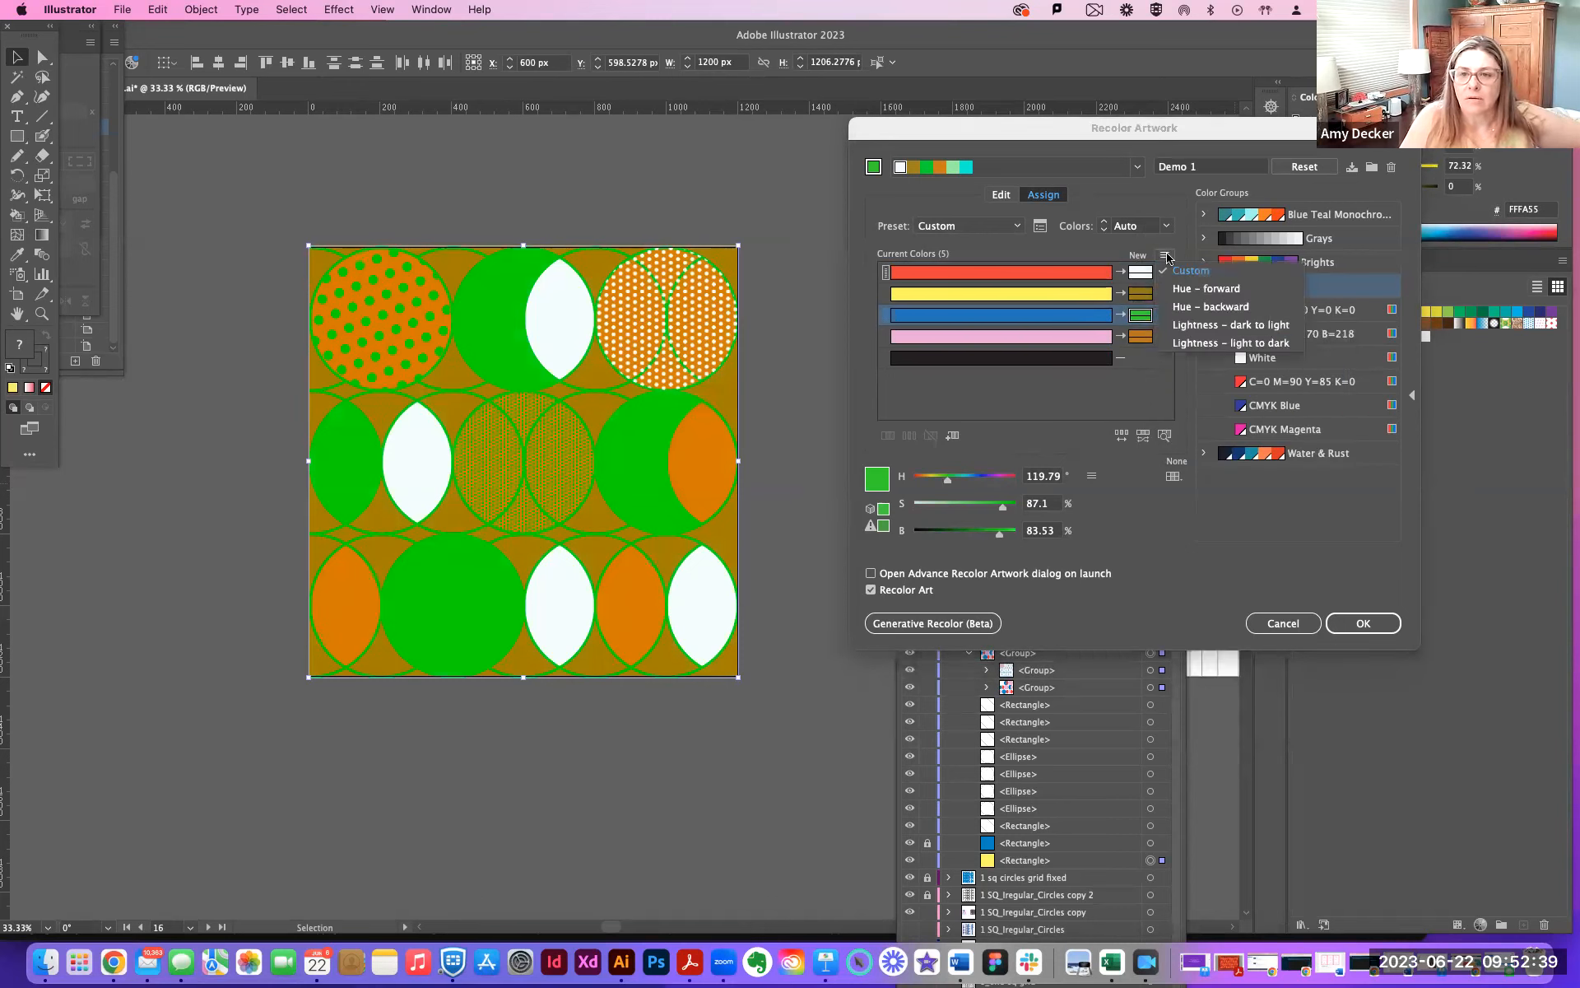
{"action": "left_click", "coordinate": [1194, 306]}
{"action": "left_click", "coordinate": [1165, 256]}
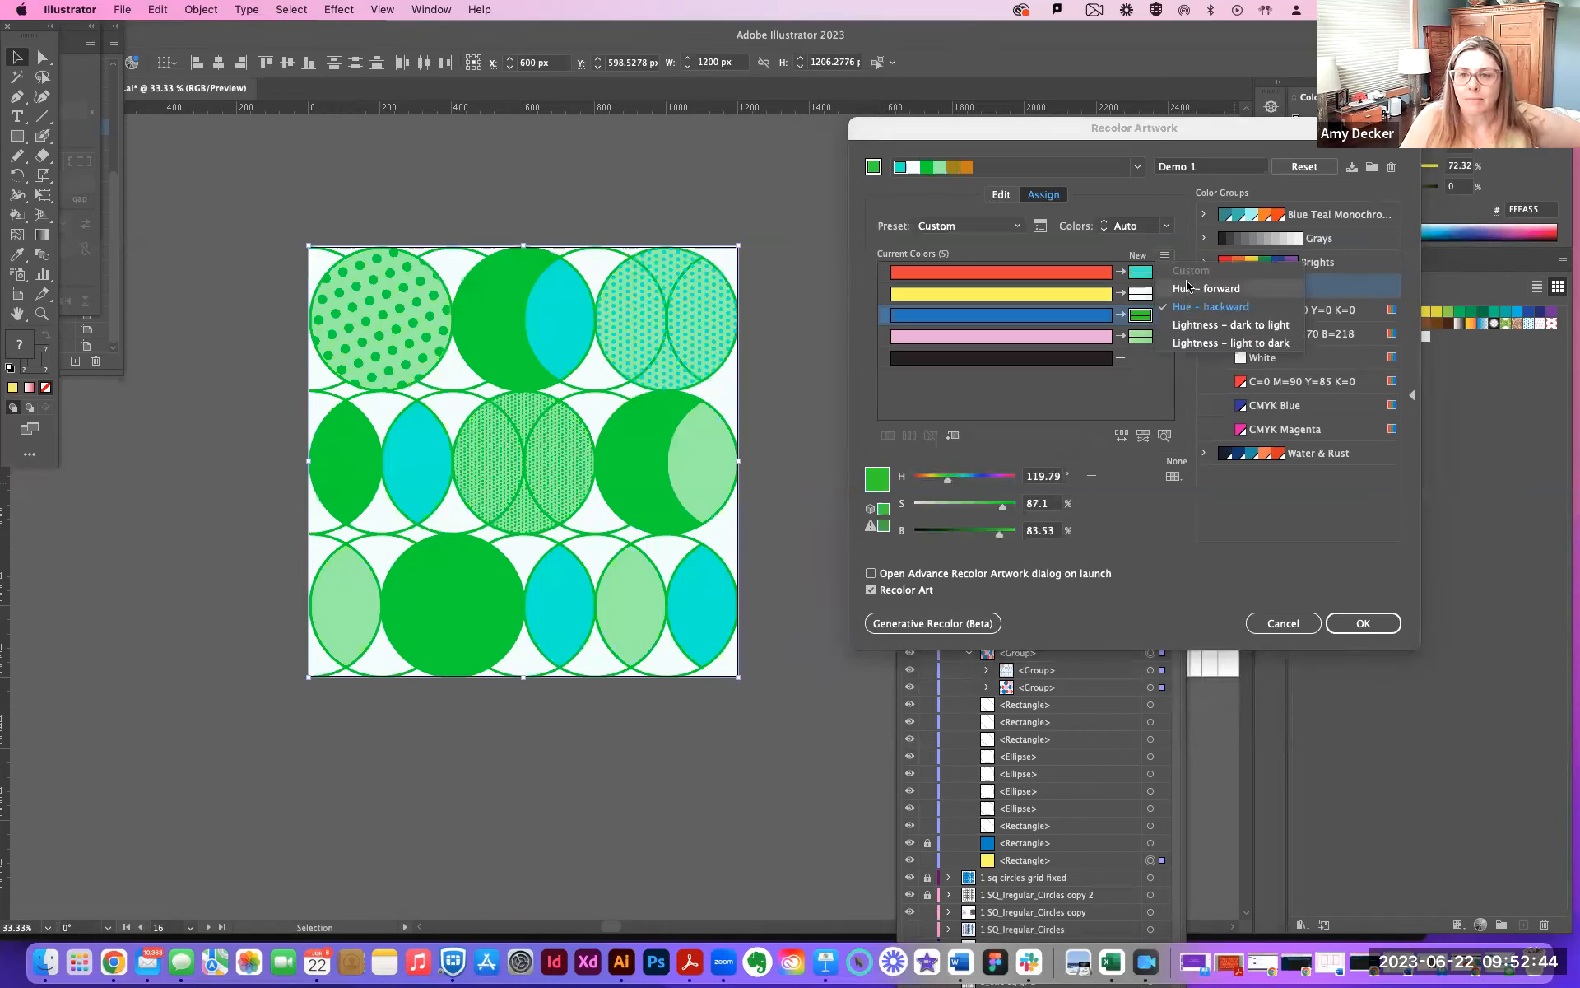
{"action": "left_click", "coordinate": [1190, 290]}
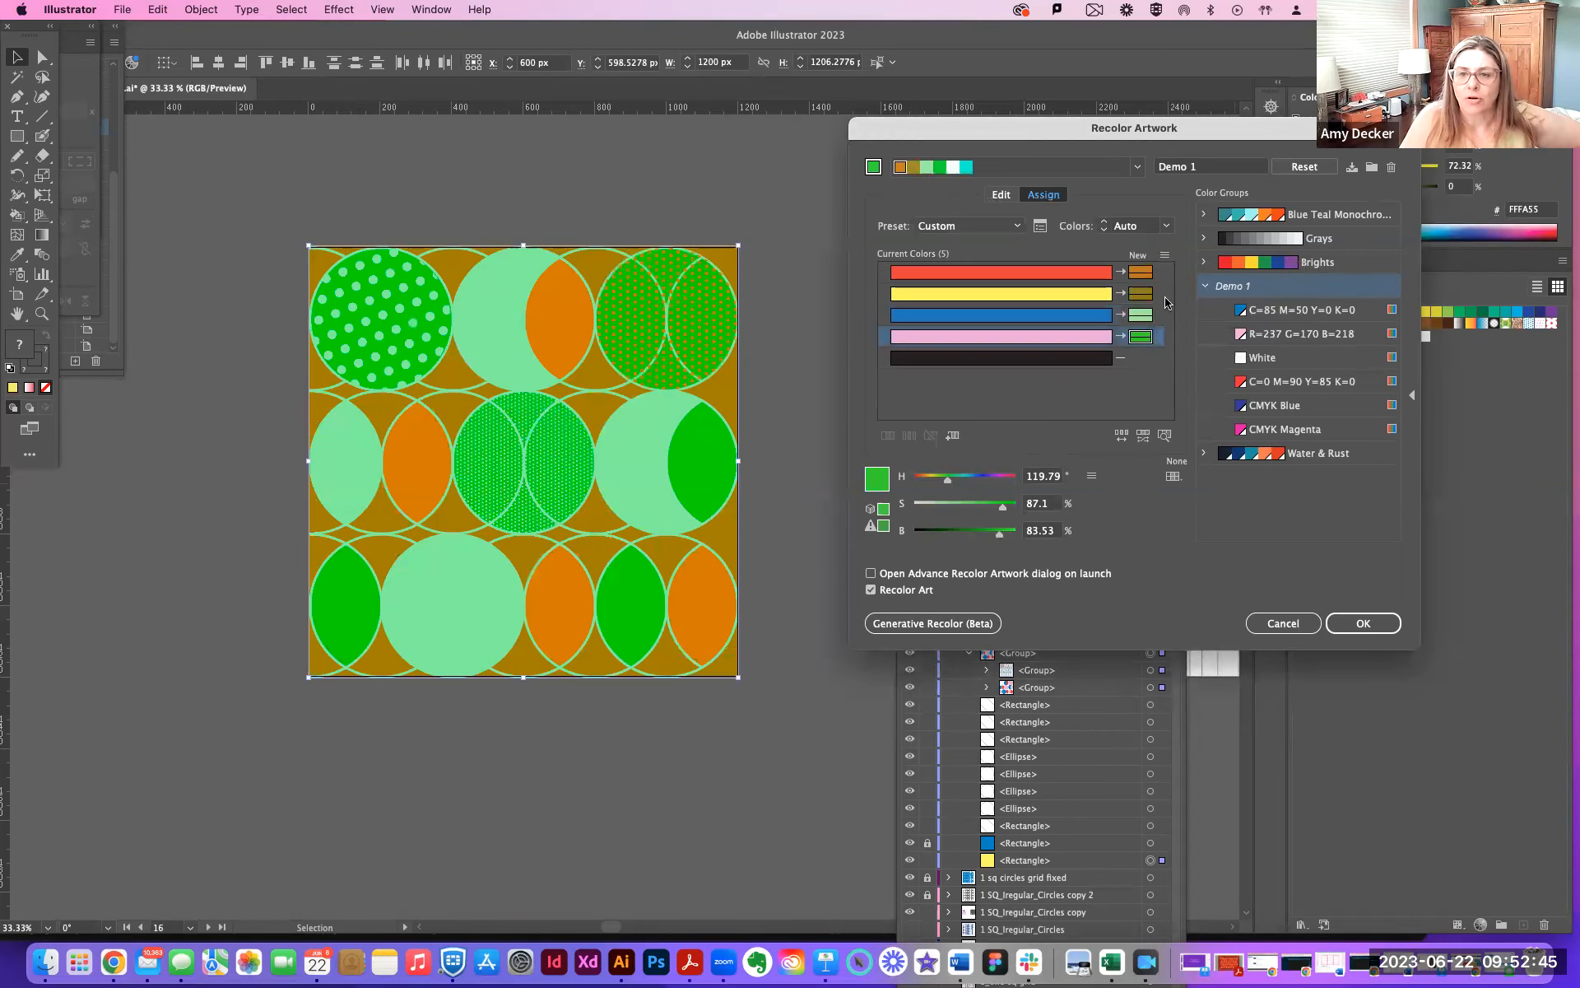
Highlight the original red, yellow, blue and pink one after another to see where each appears in the pattern
{"action": "left_click", "coordinate": [1163, 434]}
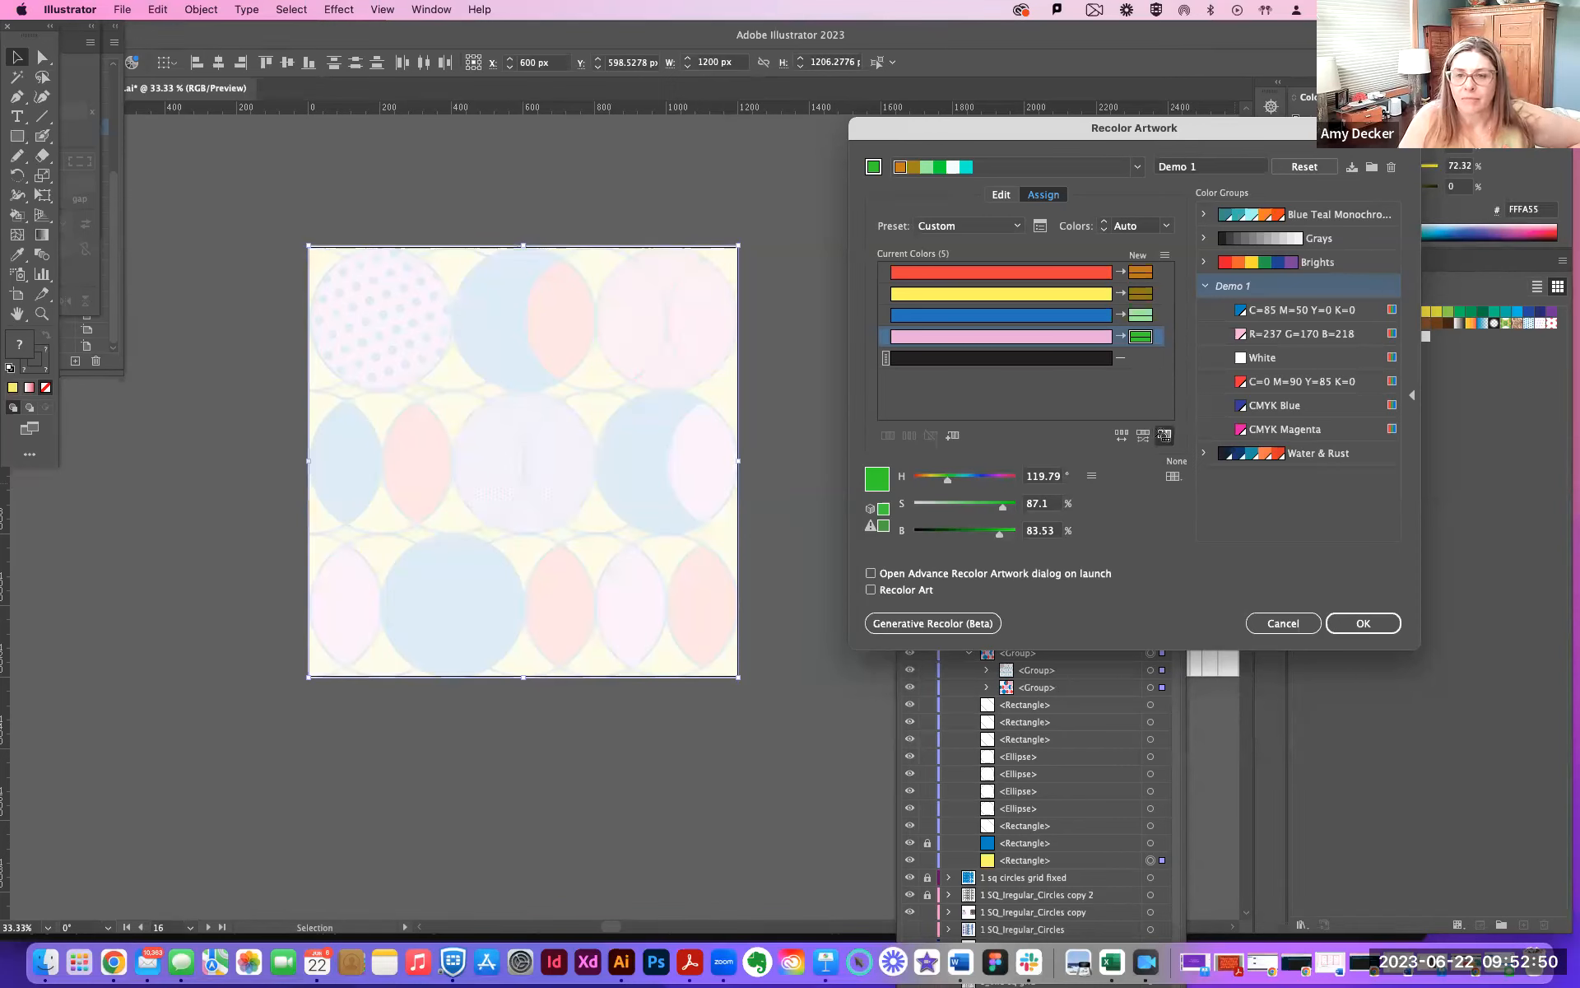
{"action": "left_click", "coordinate": [1081, 271]}
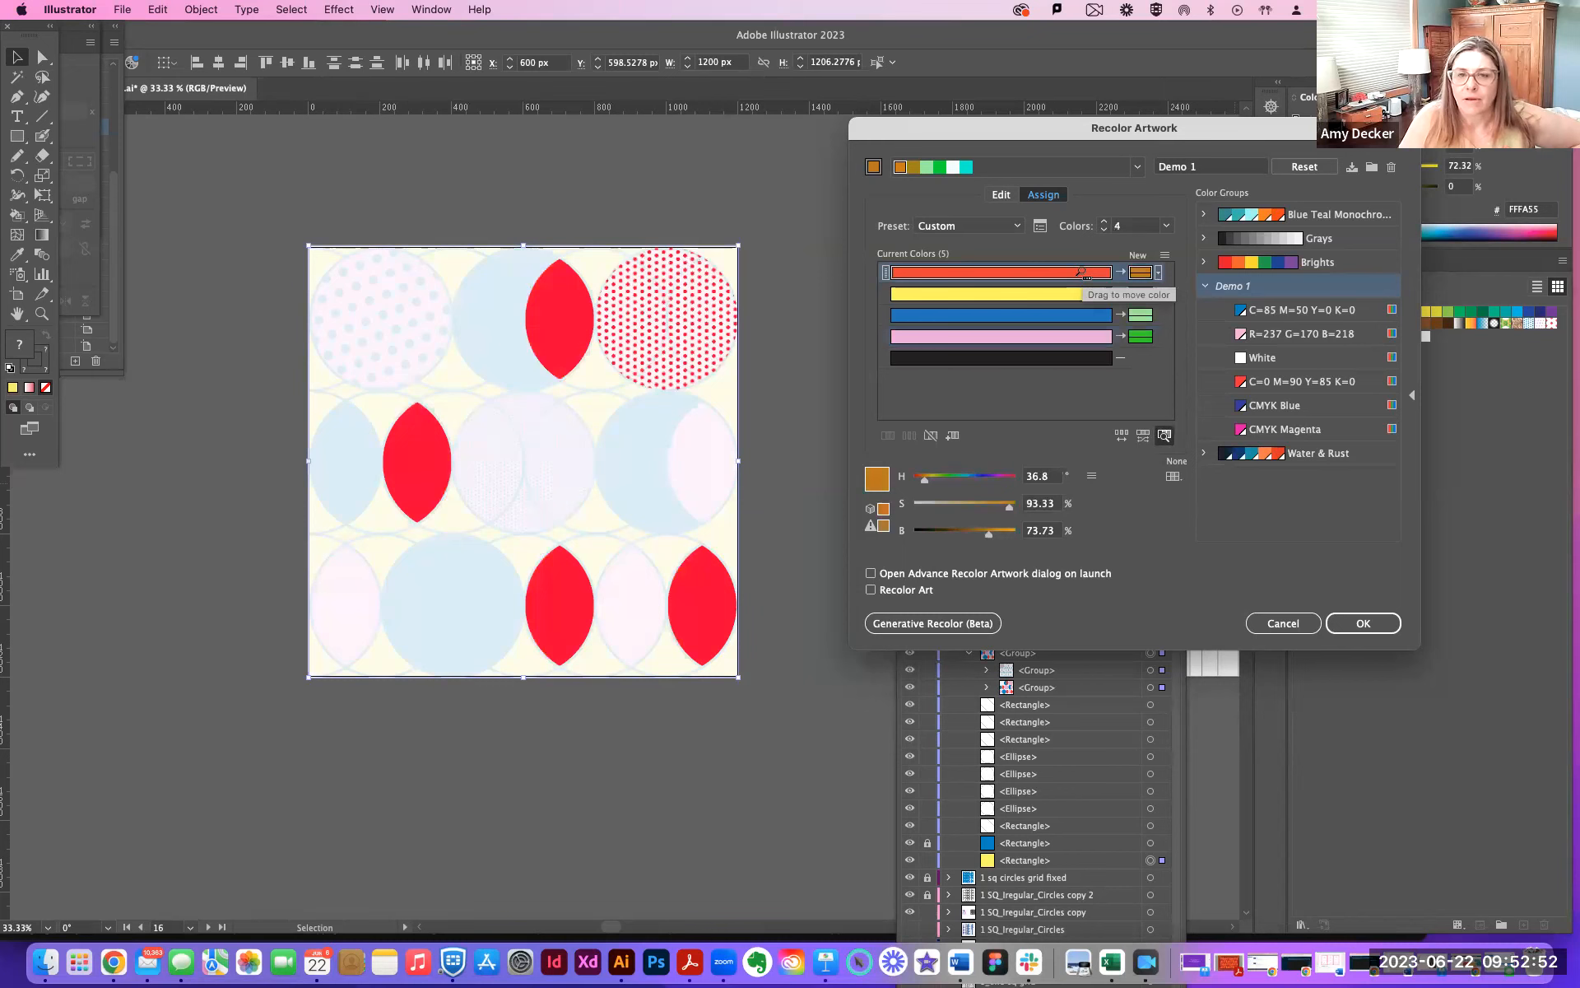
{"action": "left_click", "coordinate": [1062, 293]}
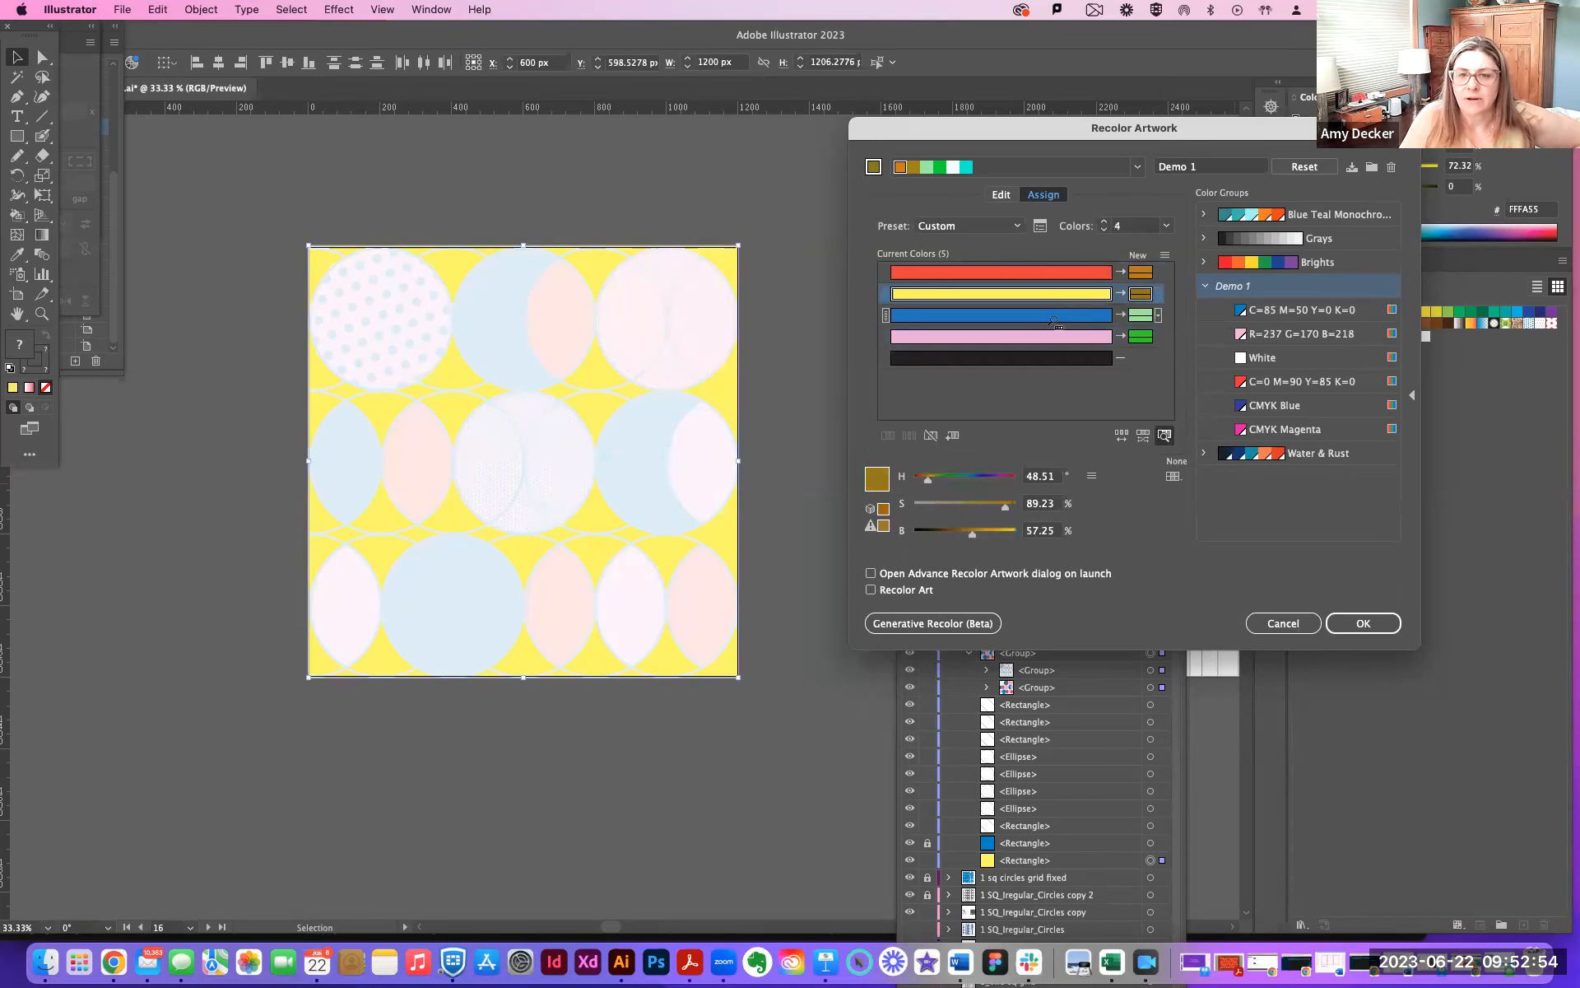
{"action": "left_click", "coordinate": [1055, 318]}
{"action": "left_click", "coordinate": [1056, 337]}
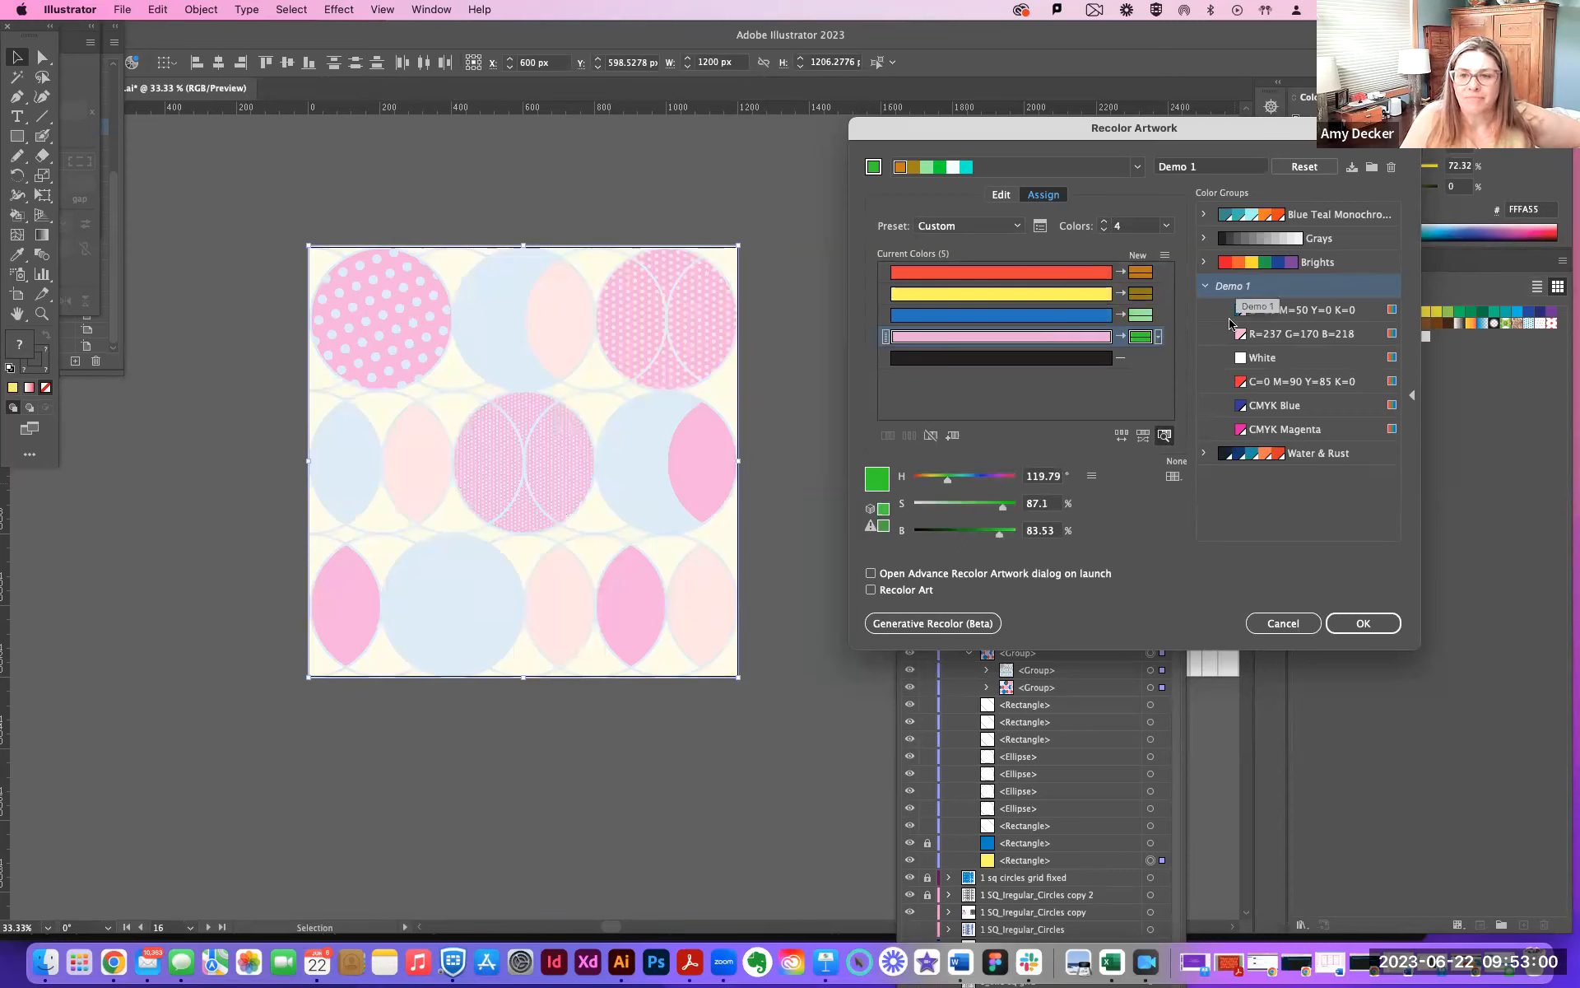
Try a hue of 194° for the color replacing pink, reassign the Demo 1 colors and accept the recolor settings
{"action": "mouse_move", "coordinate": [947, 479]}
{"action": "left_mouse_down"}
{"action": "mouse_move", "coordinate": [987, 479]}
{"action": "mouse_move", "coordinate": [968, 480]}
{"action": "left_mouse_up"}
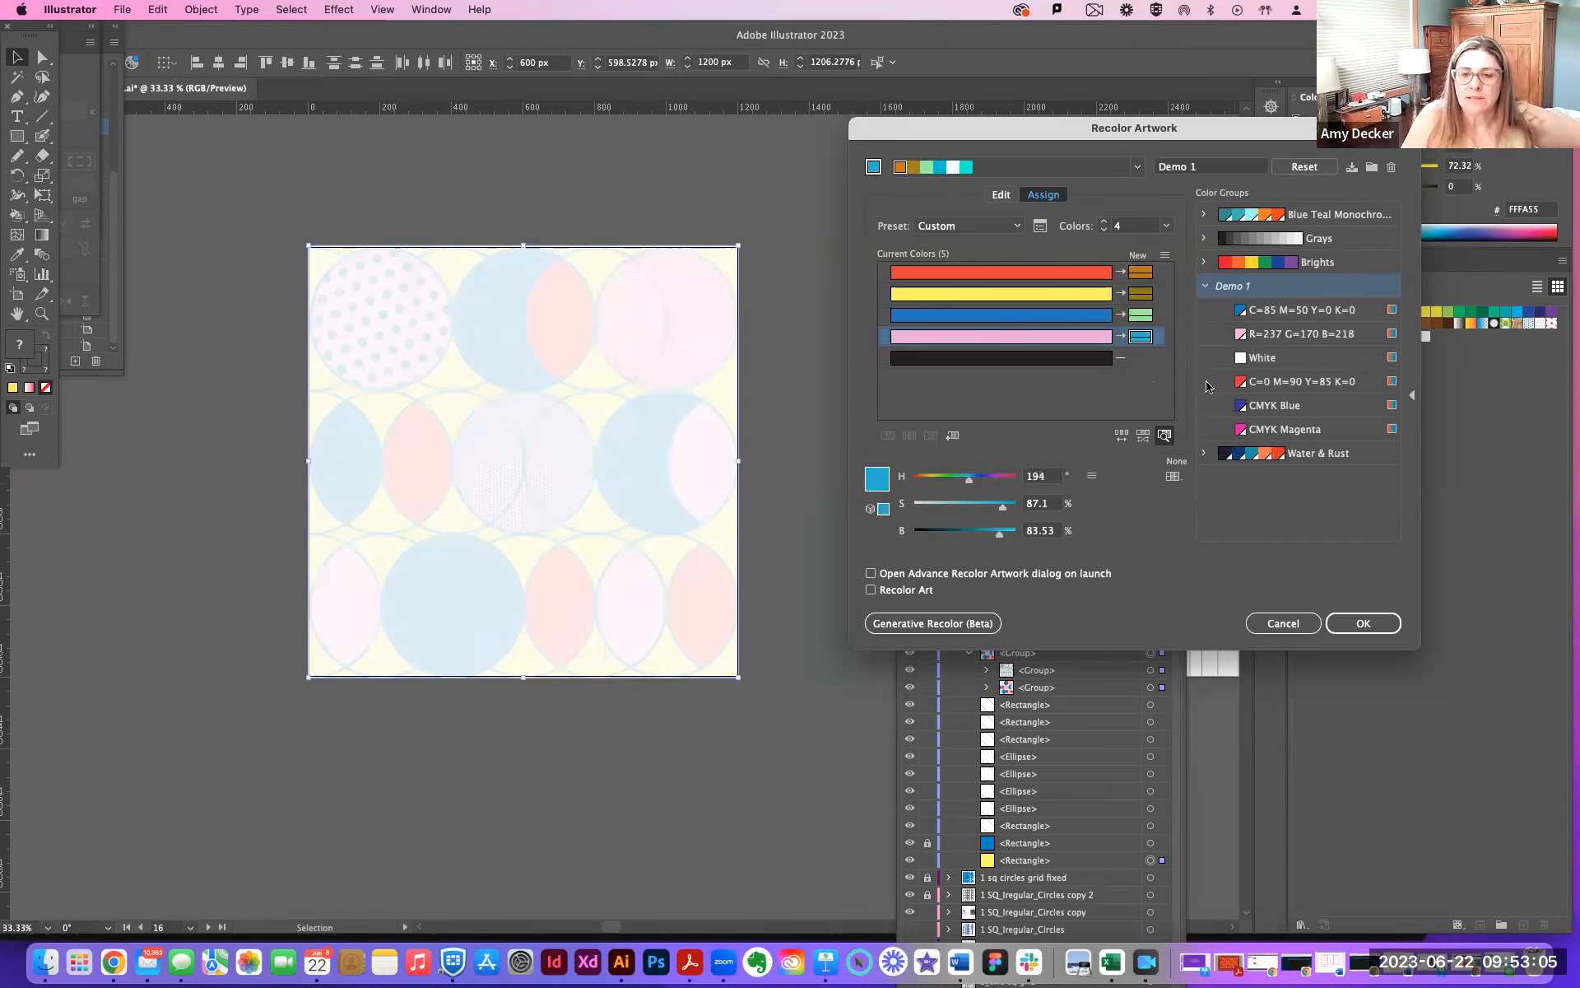
{"action": "left_click", "coordinate": [1243, 336]}
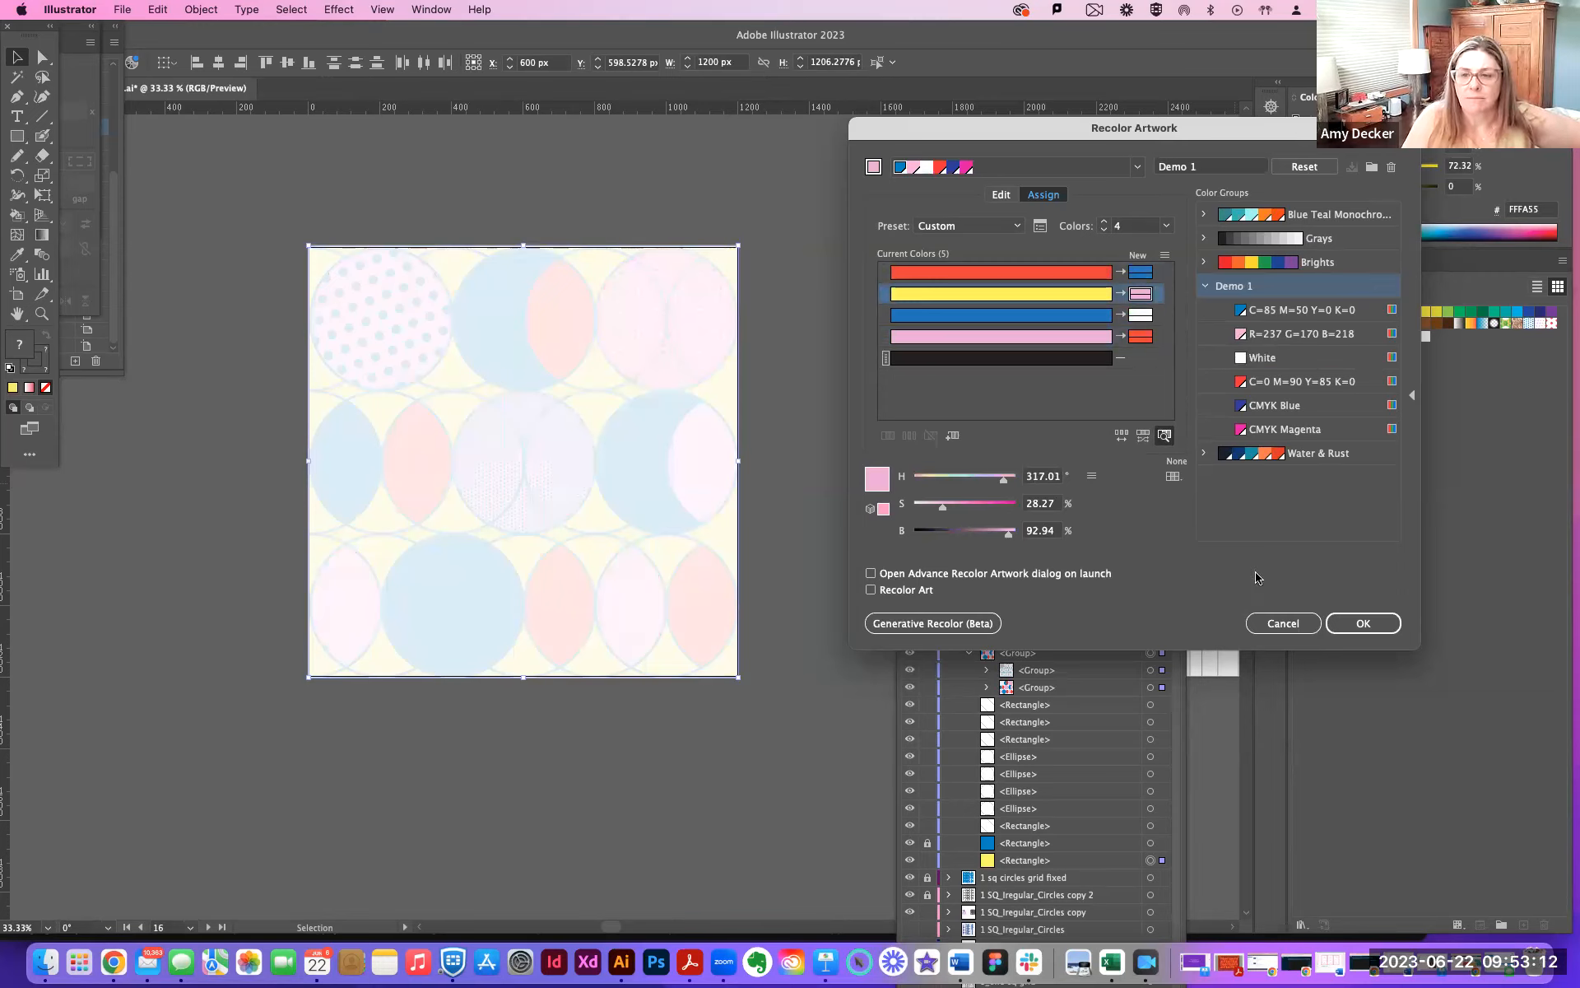
{"action": "left_click", "coordinate": [1363, 623]}
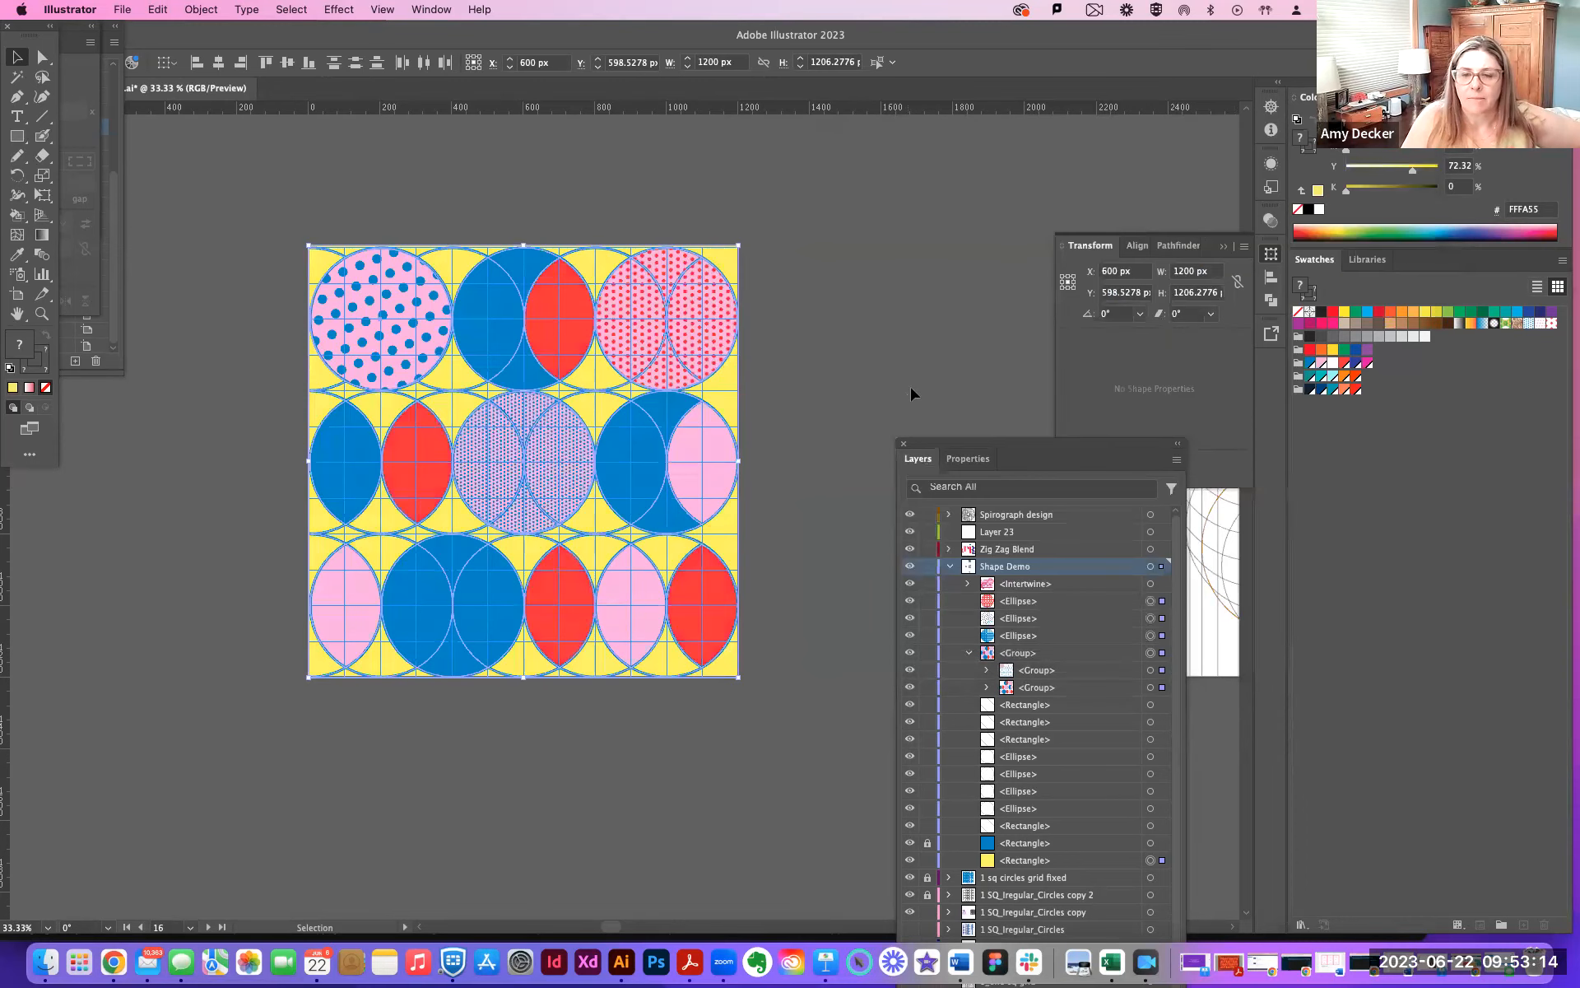
Reopen Recolor Artwork with the Demo 1 color group and try to start Generative Recolor
{"action": "left_click", "coordinate": [1298, 364]}
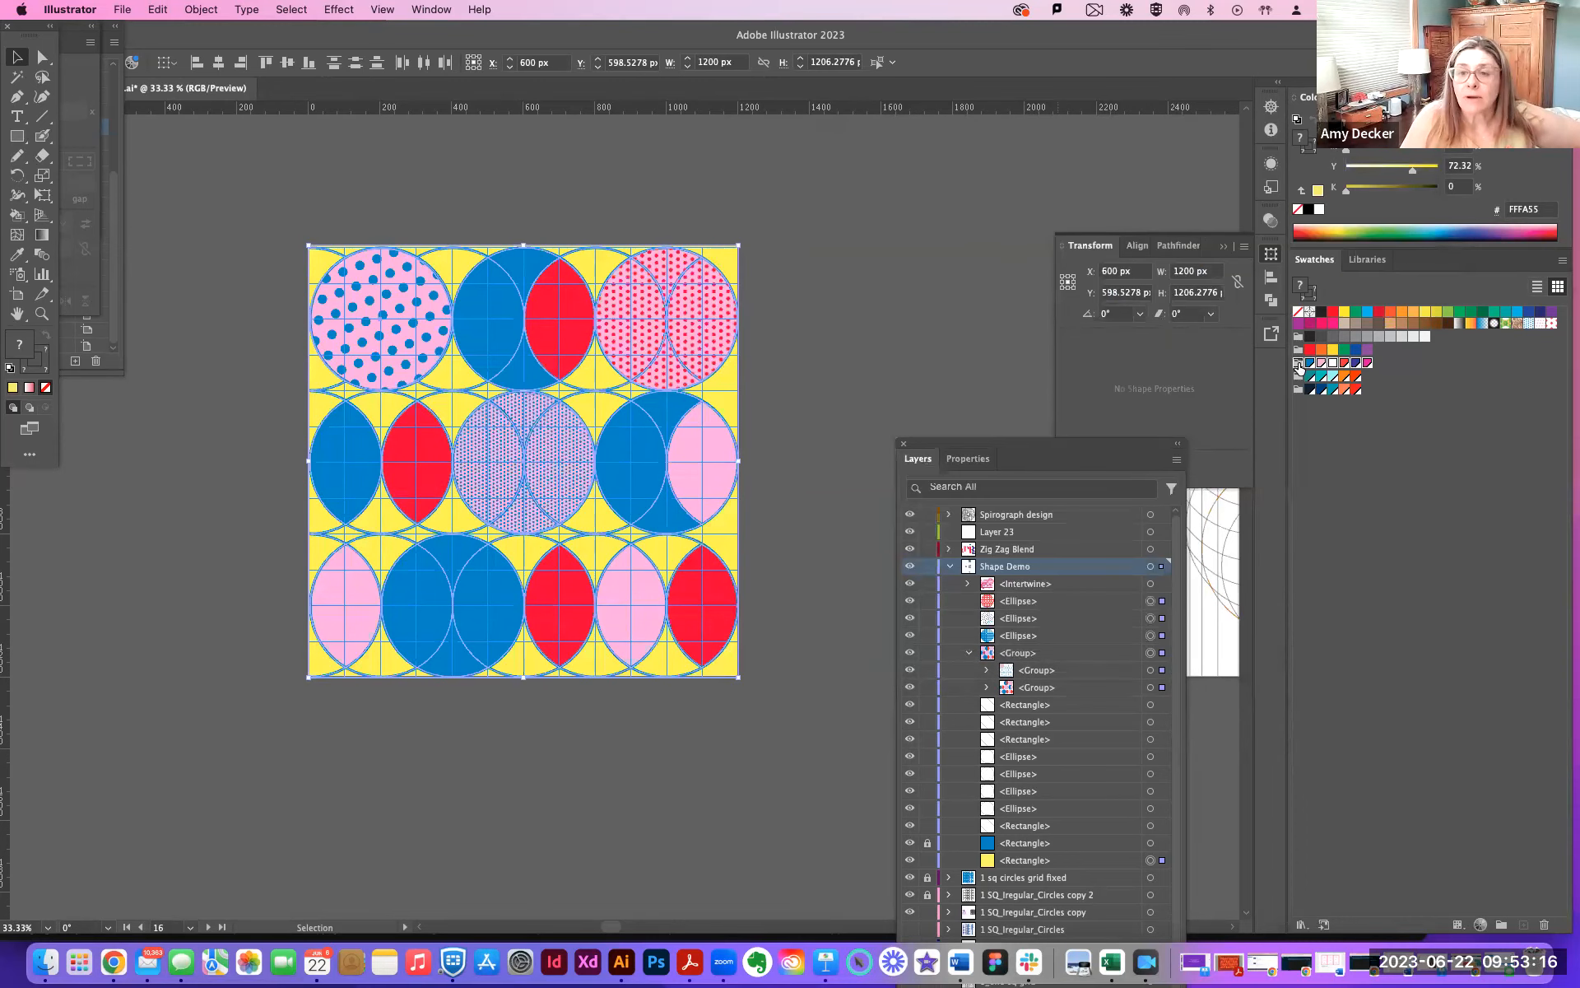
{"action": "double_click", "coordinate": [1299, 364]}
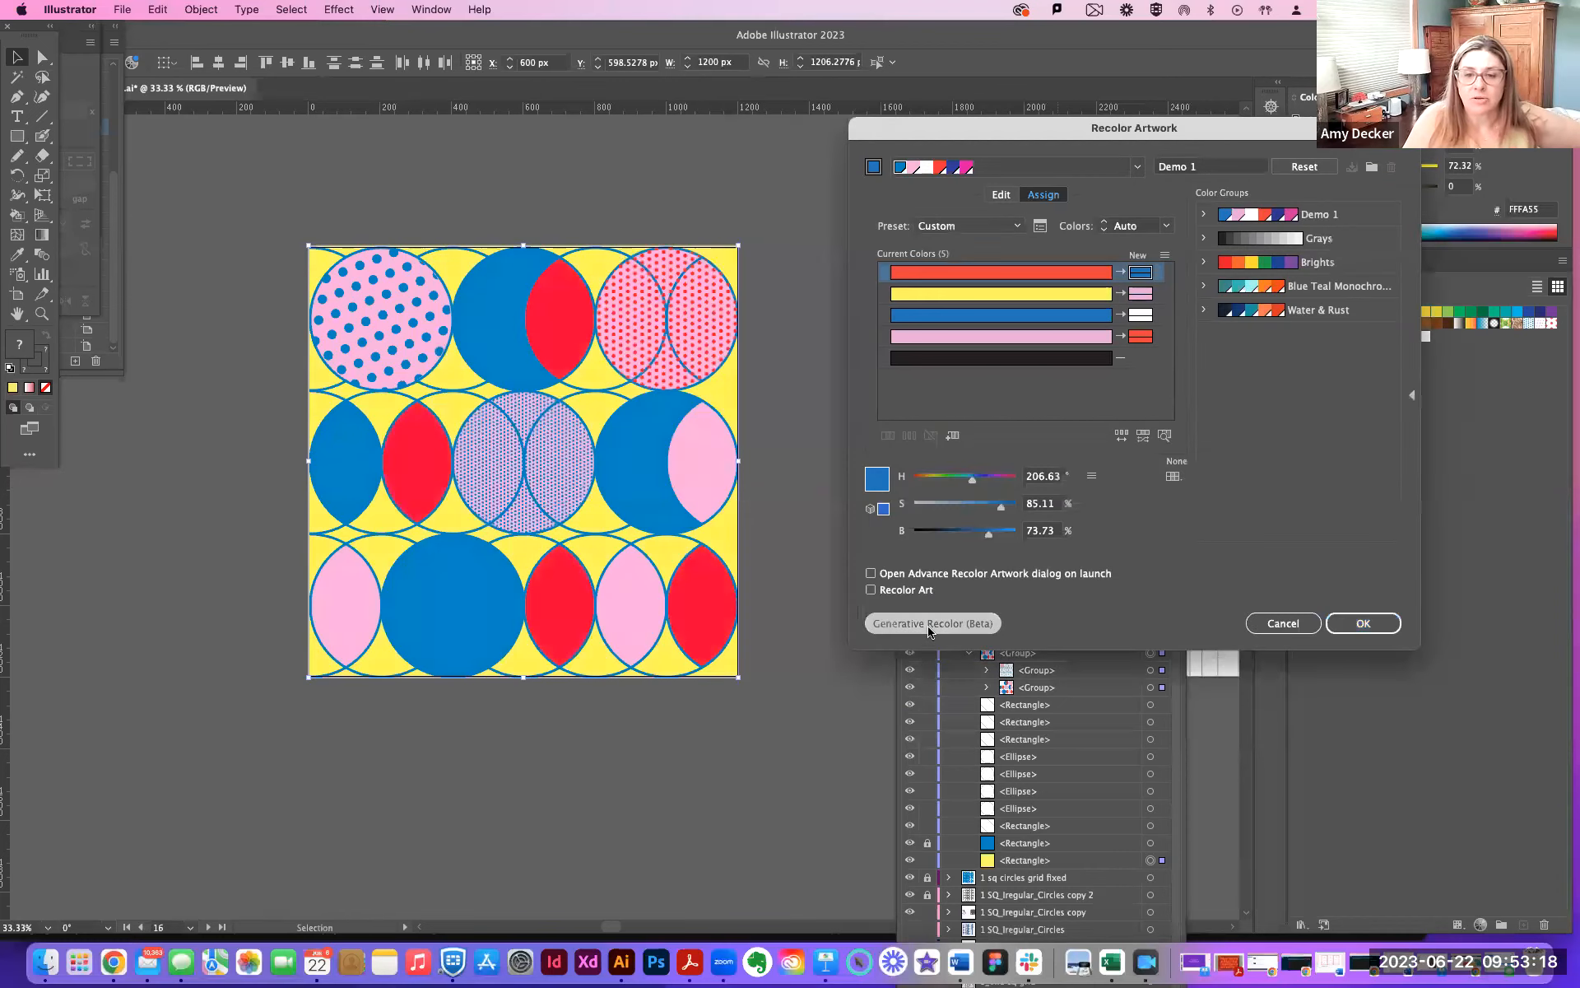
{"action": "key", "text": "super+Tab"}
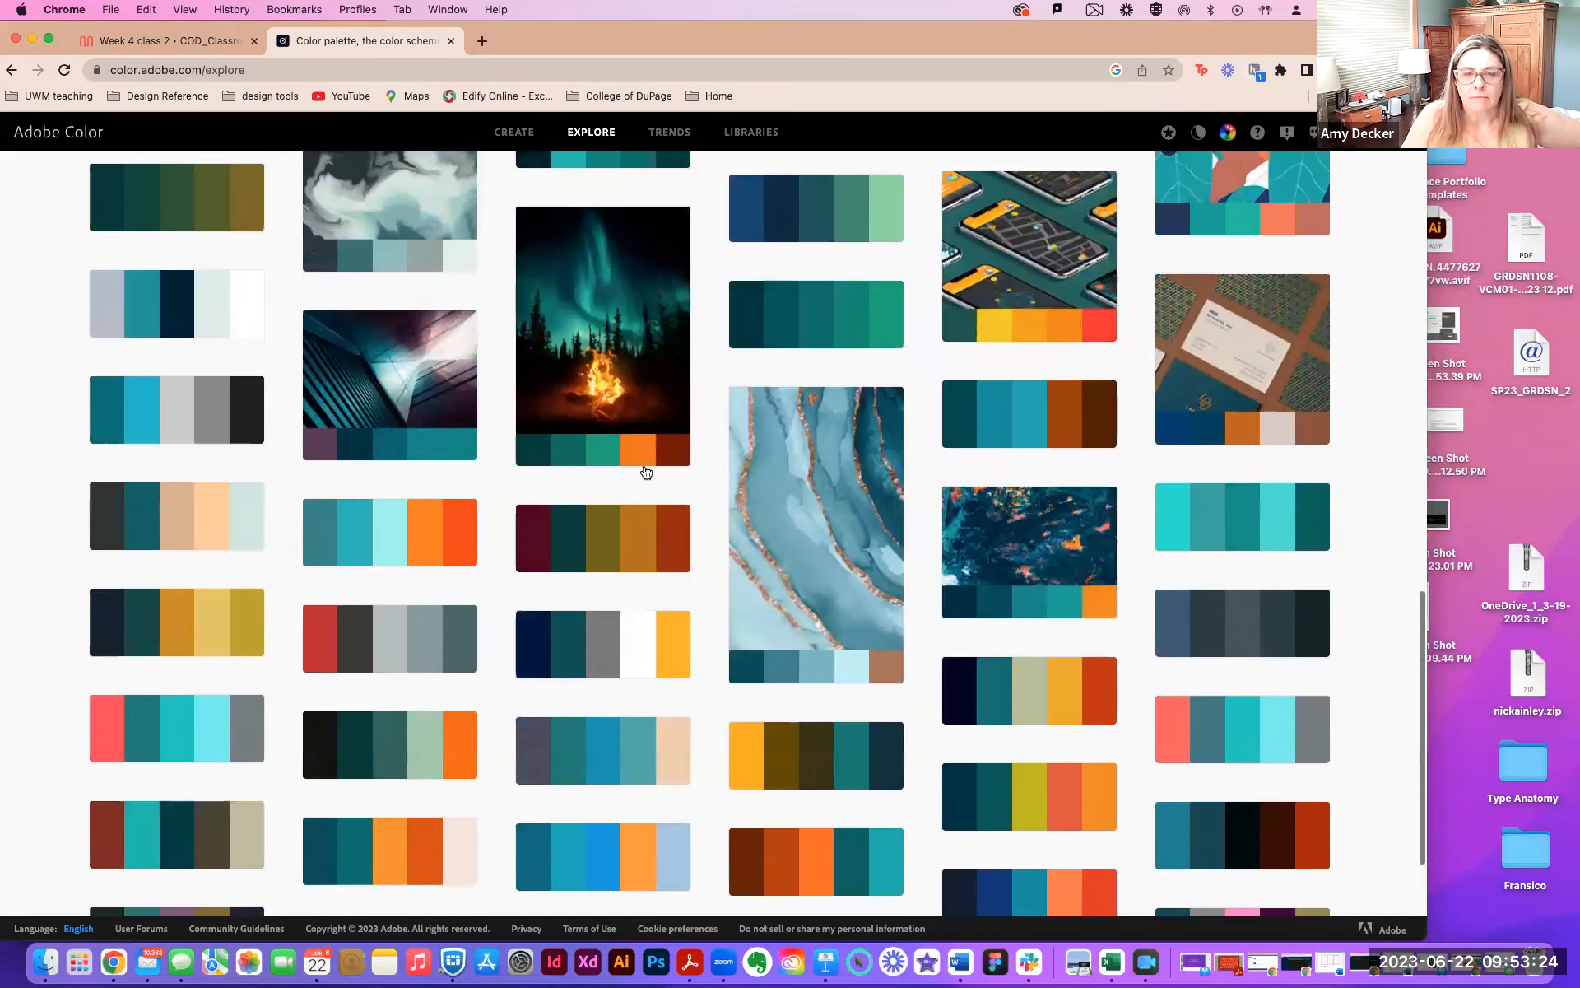
{"action": "scroll", "coordinate": [644, 464], "scroll_direction": "up", "scroll_amount": 5}
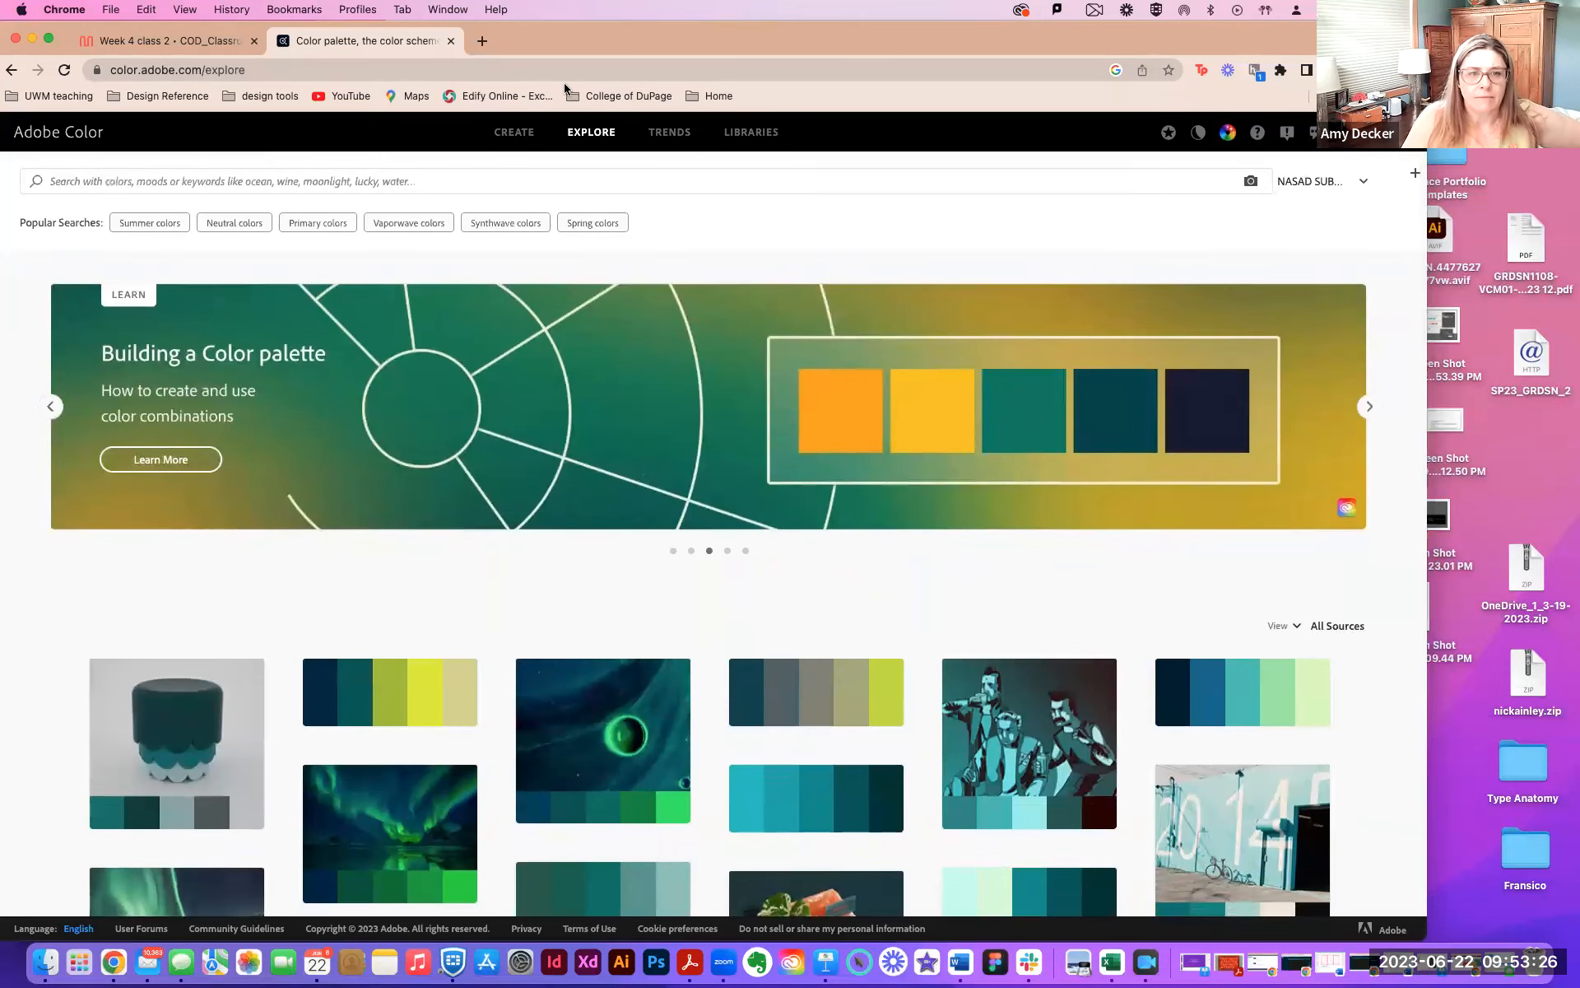
{"action": "left_click_drag", "start_coordinate": [593, 40], "coordinate": [629, 40]}
Relaunch Illustrator and open the recovered grids document
{"action": "left_click", "coordinate": [622, 962]}
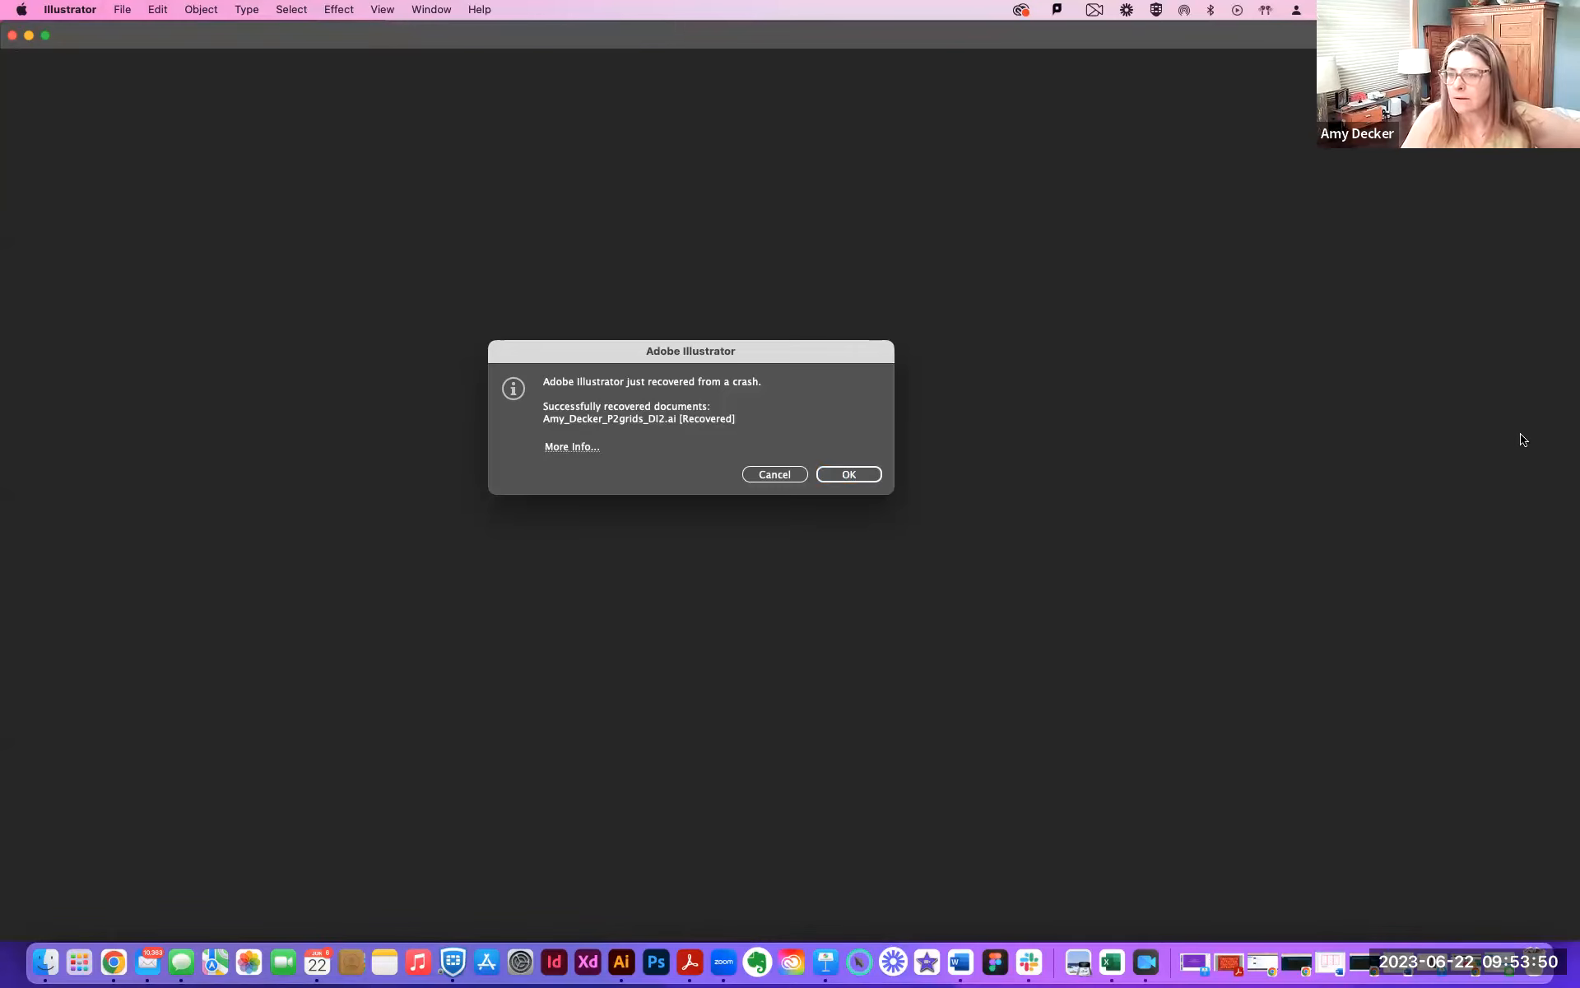
{"action": "left_click", "coordinate": [860, 478]}
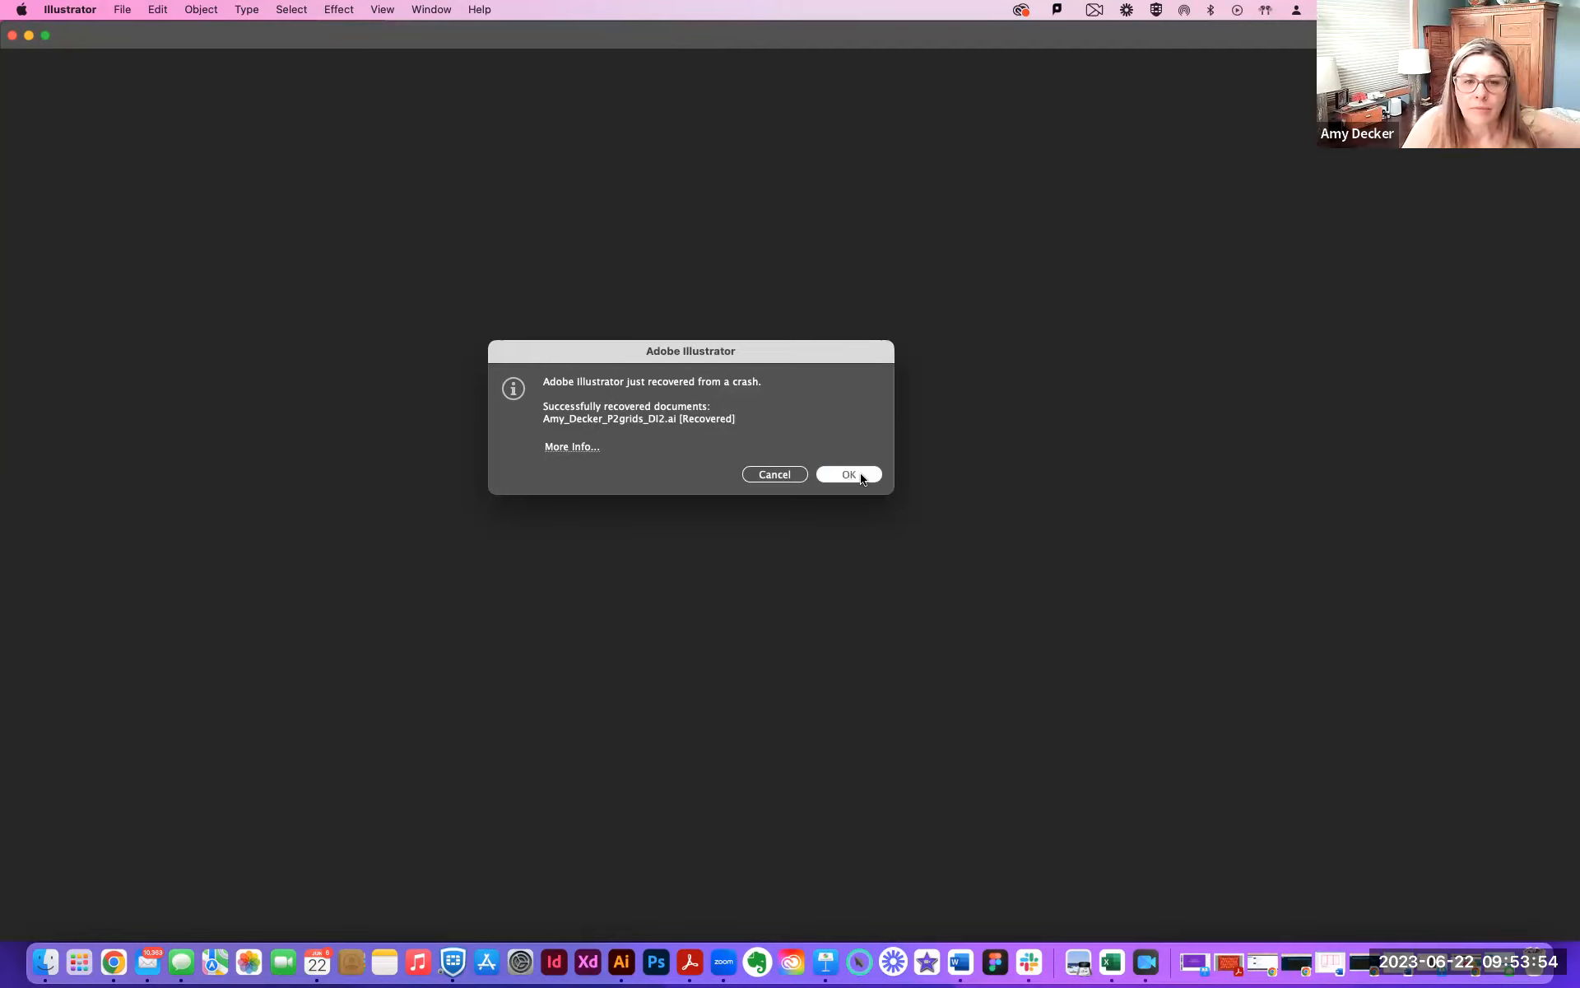
{"action": "left_click", "coordinate": [861, 476]}
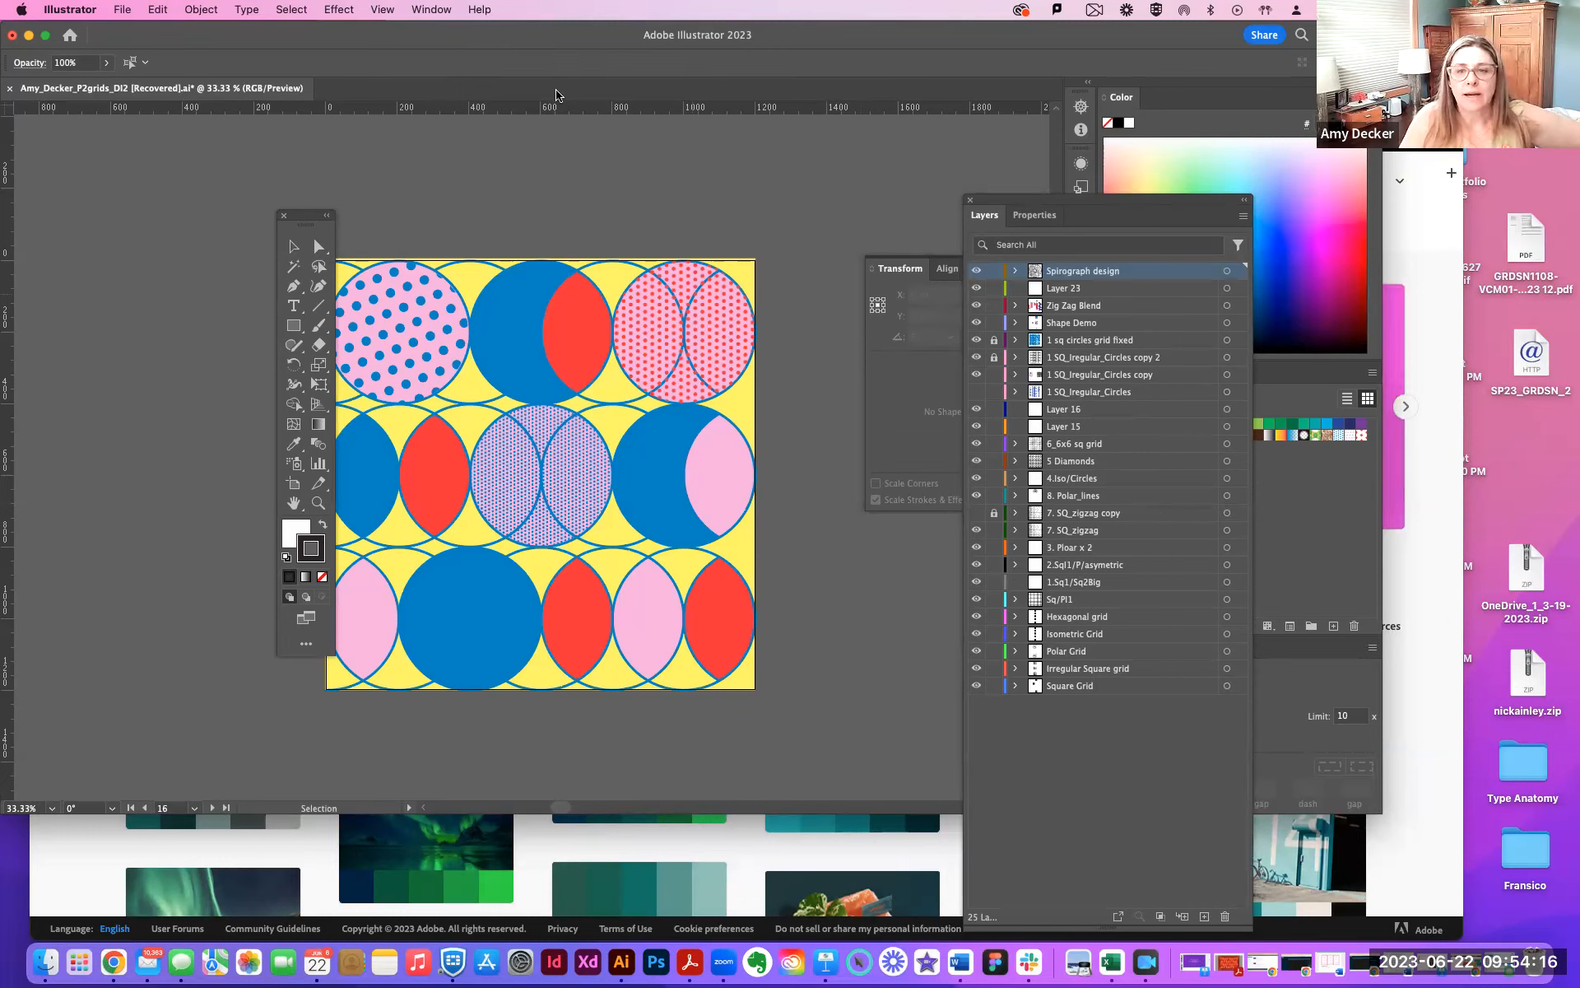
Enlarge the Illustrator window and clear the layer list and the floating tools away from the artwork
{"action": "left_click_drag", "start_coordinate": [465, 38], "coordinate": [473, 39]}
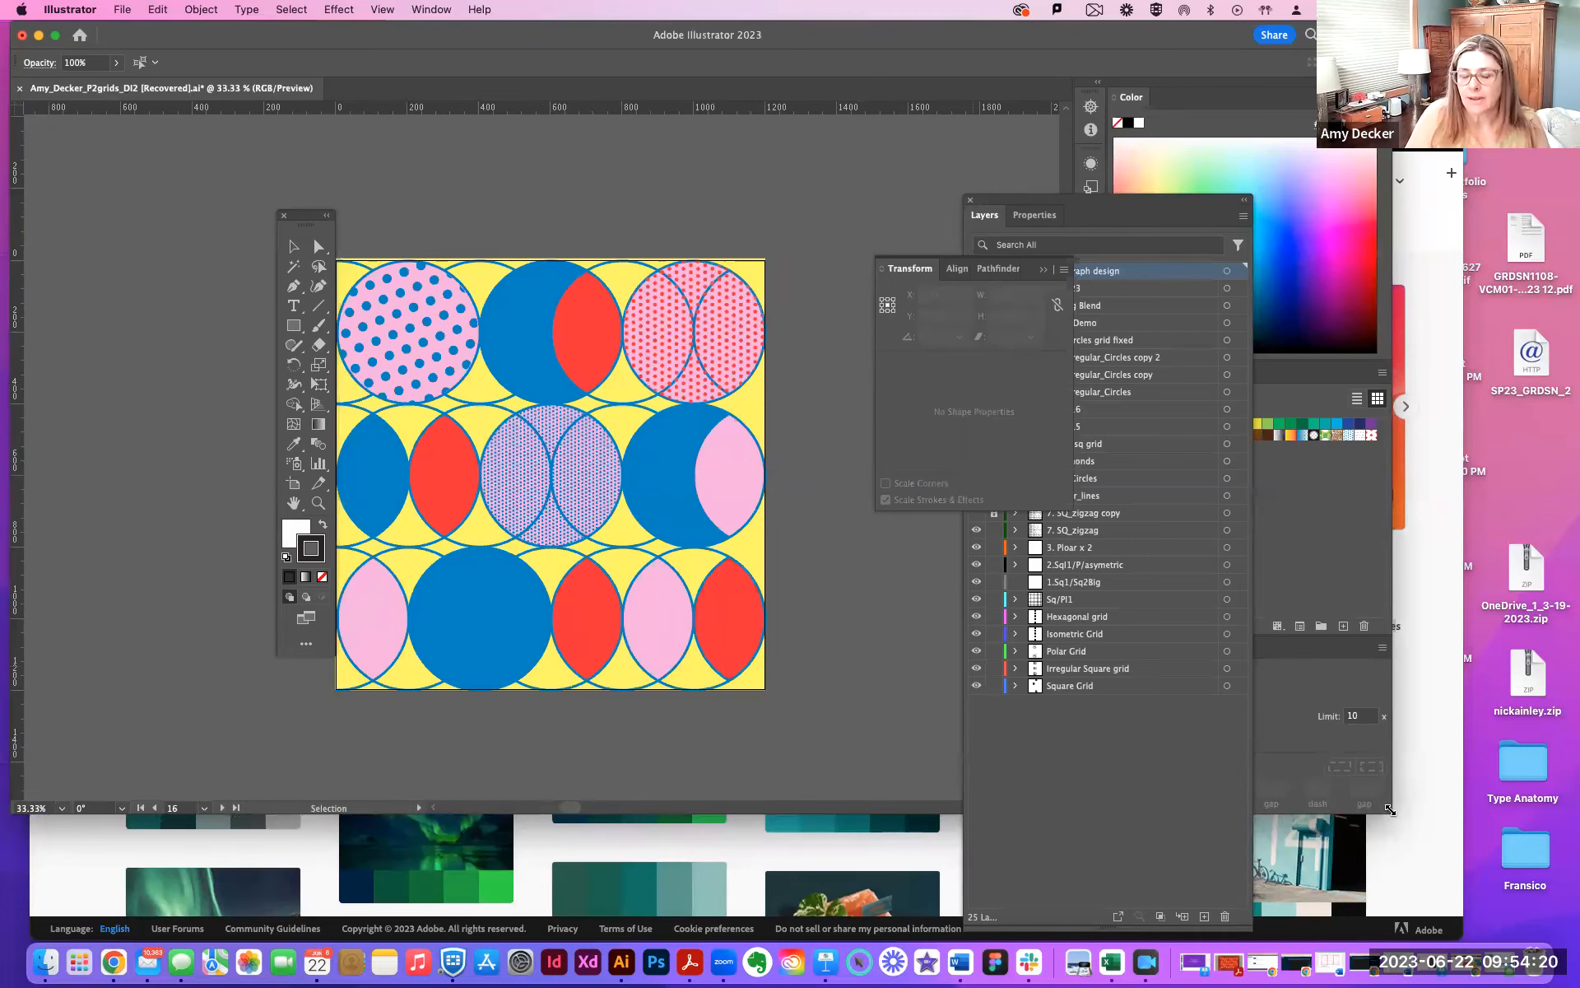
{"action": "left_click_drag", "start_coordinate": [1389, 809], "coordinate": [1566, 924]}
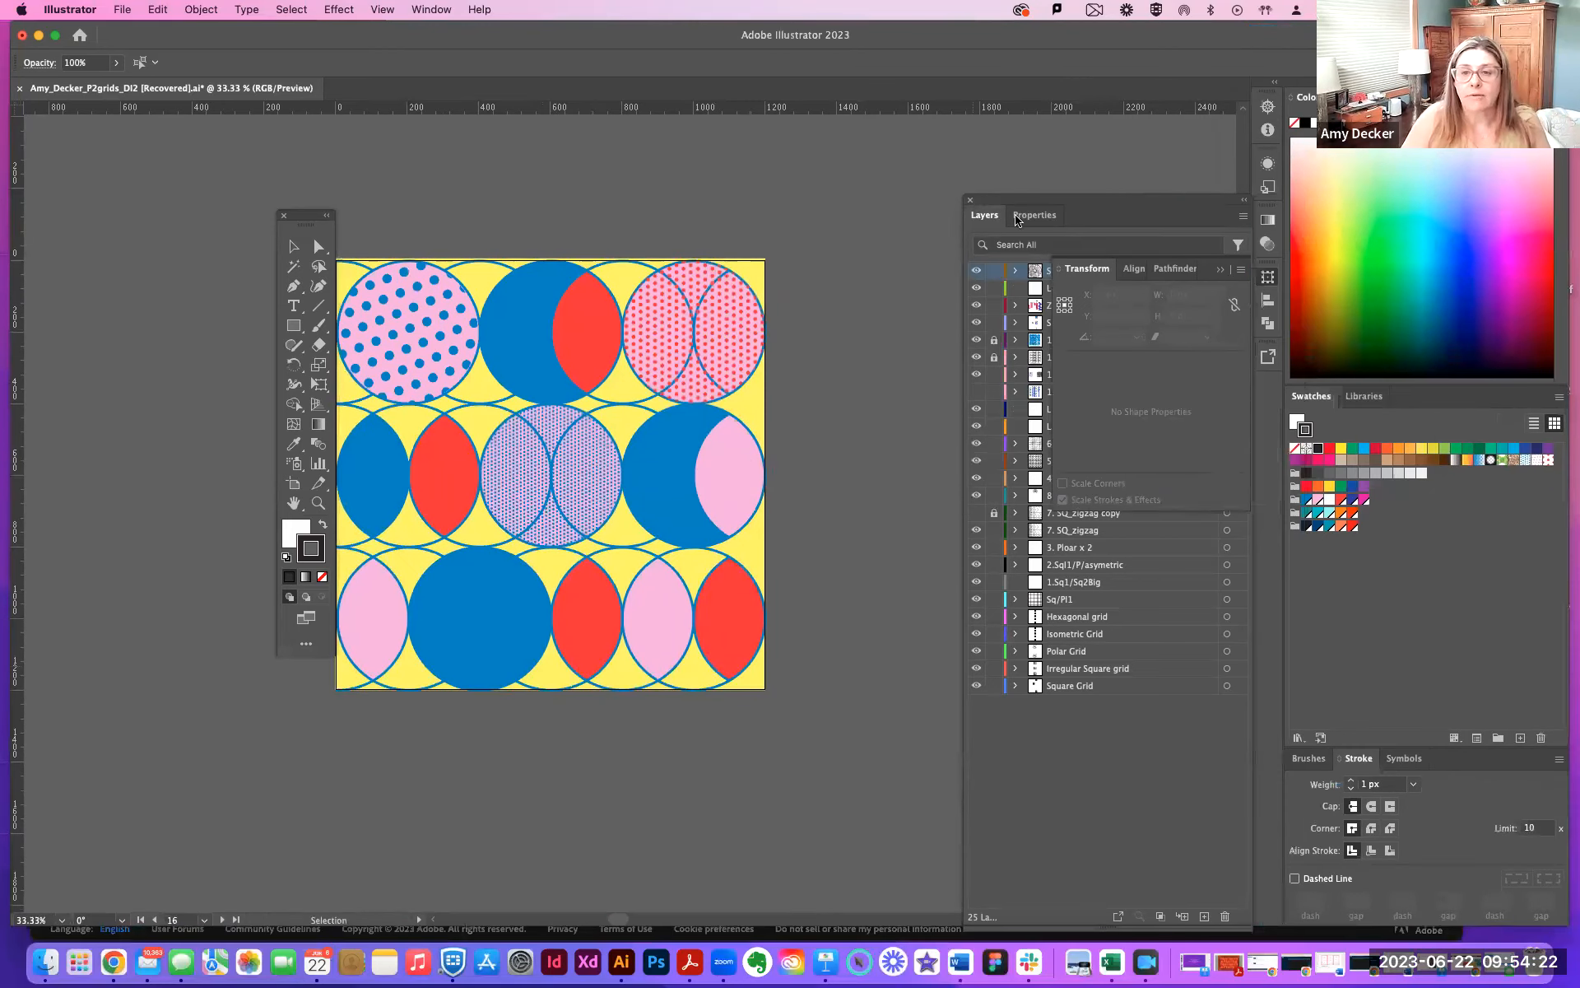
{"action": "left_click", "coordinate": [971, 200]}
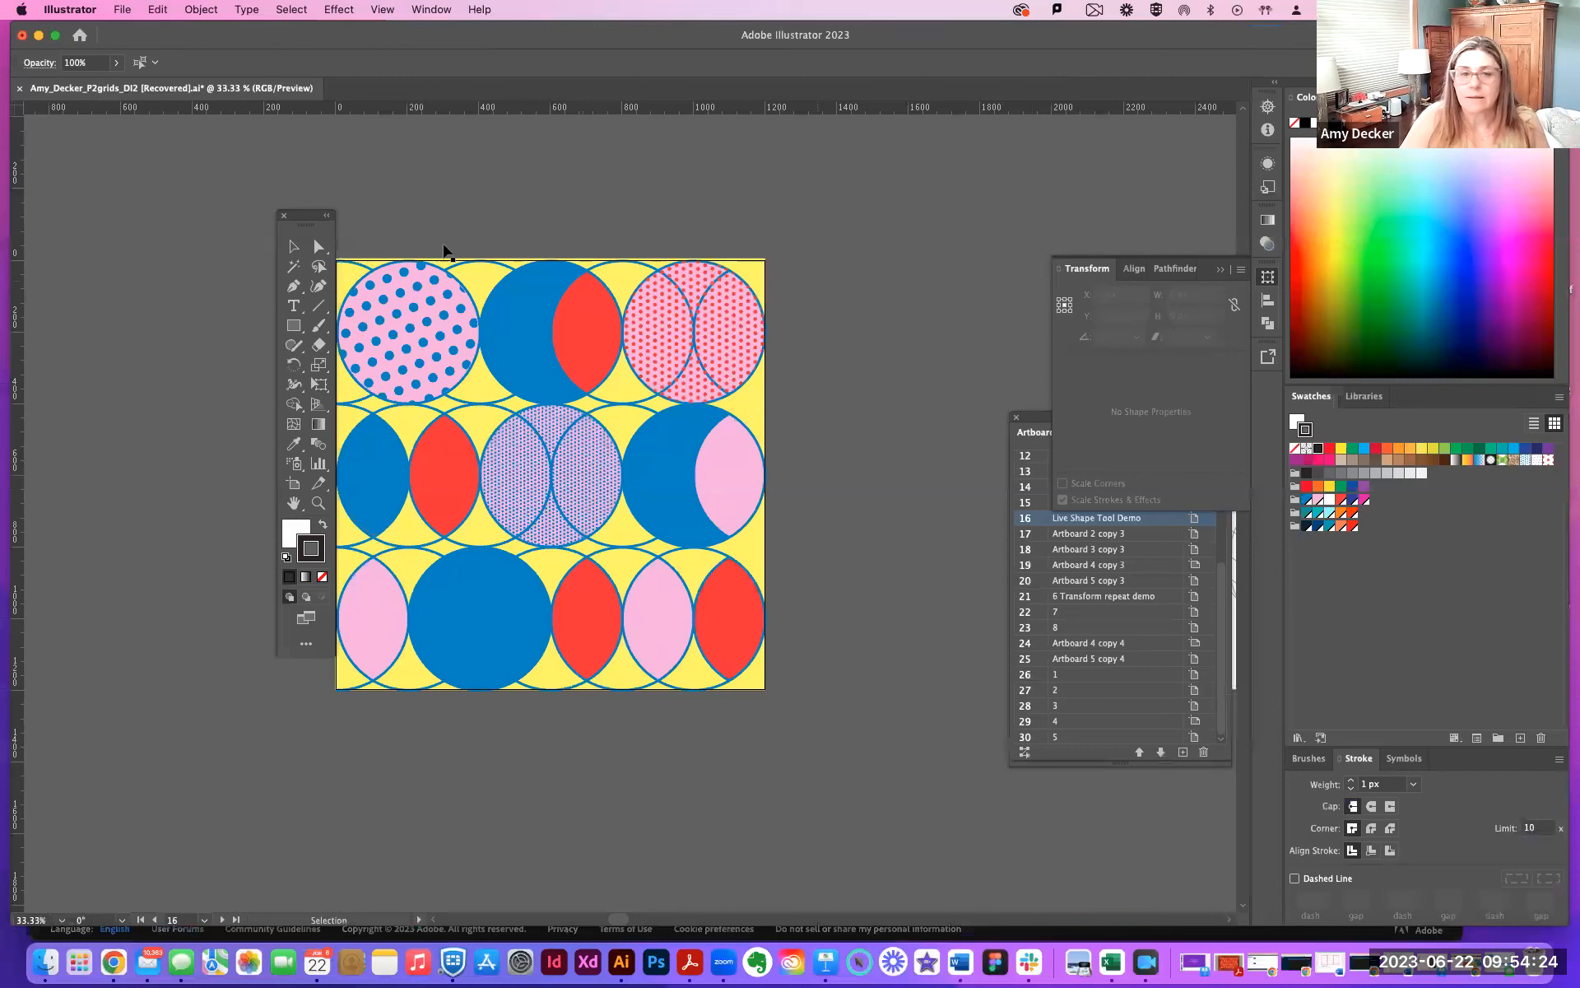
{"action": "left_click_drag", "start_coordinate": [307, 221], "coordinate": [220, 207]}
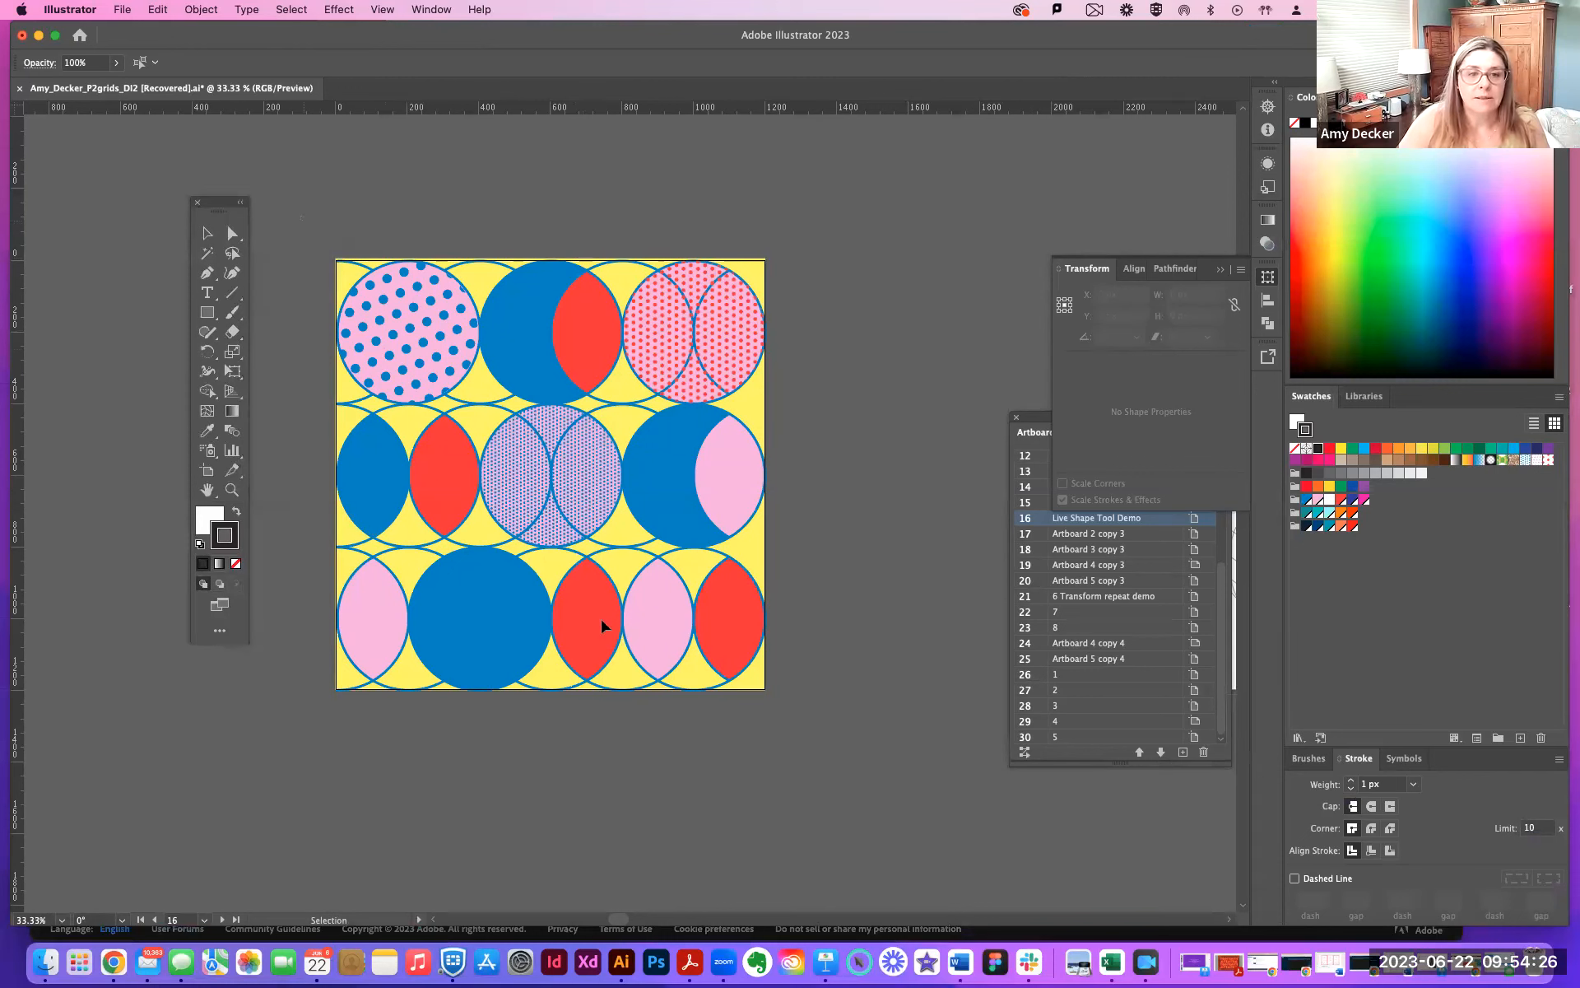
Recolor the whole circle pattern with the Blue Teal Monochromatic color group and try to start Generative Recolor
{"action": "key", "text": "super+a"}
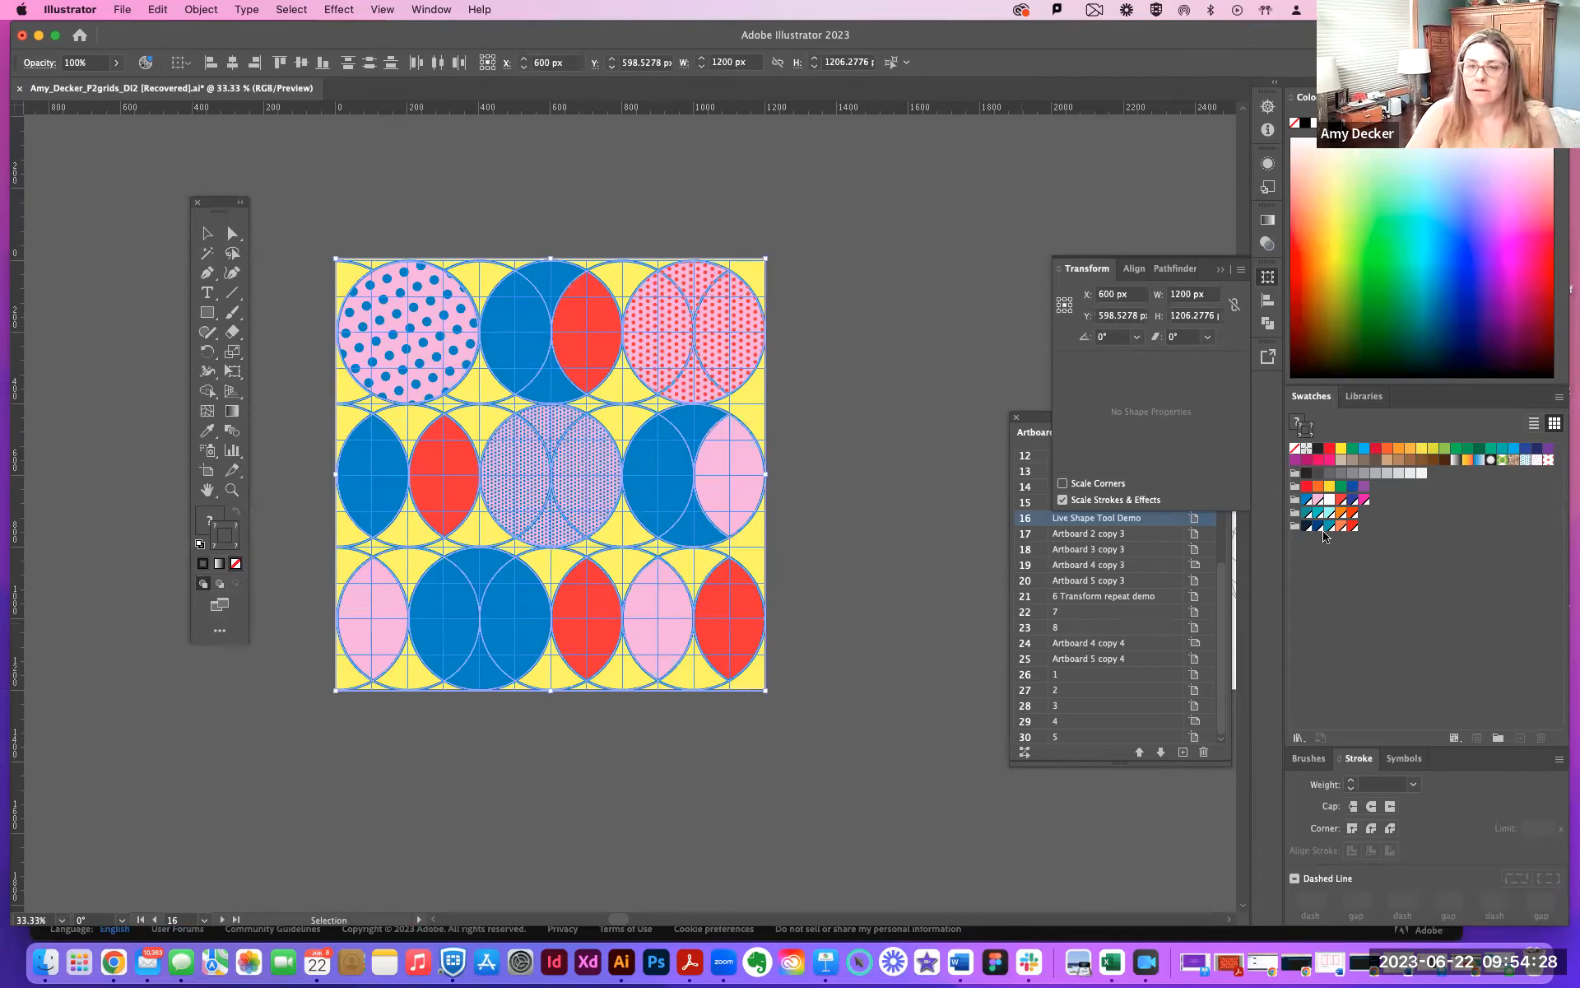
{"action": "double_click", "coordinate": [1293, 516]}
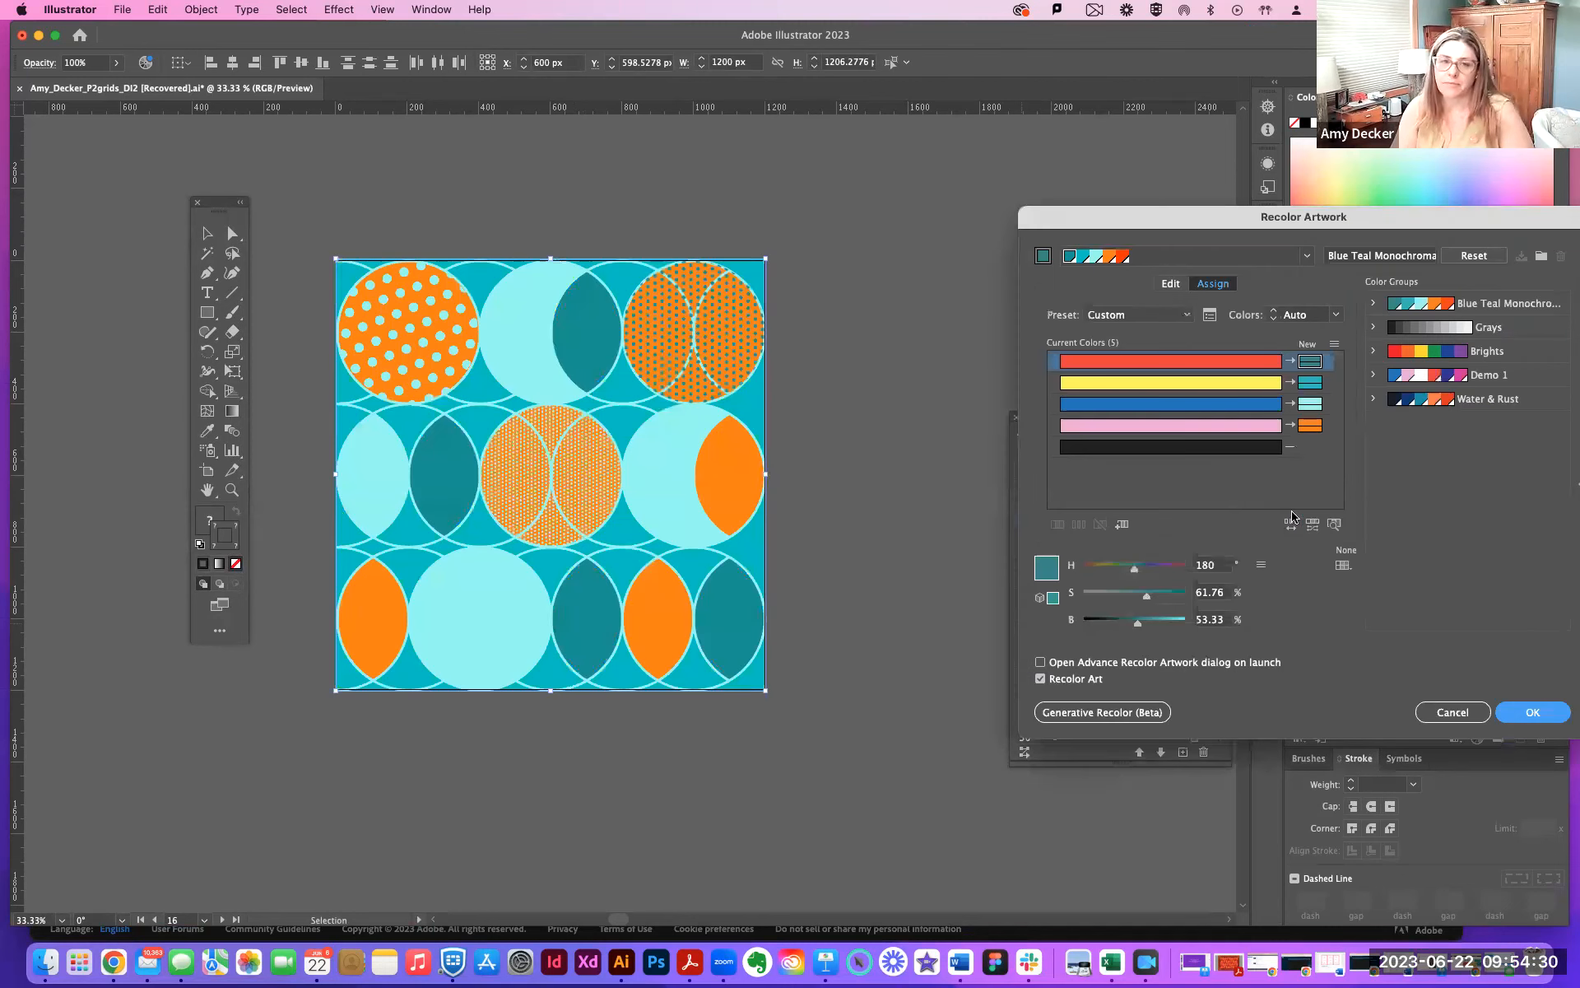
{"action": "left_click", "coordinate": [1098, 712]}
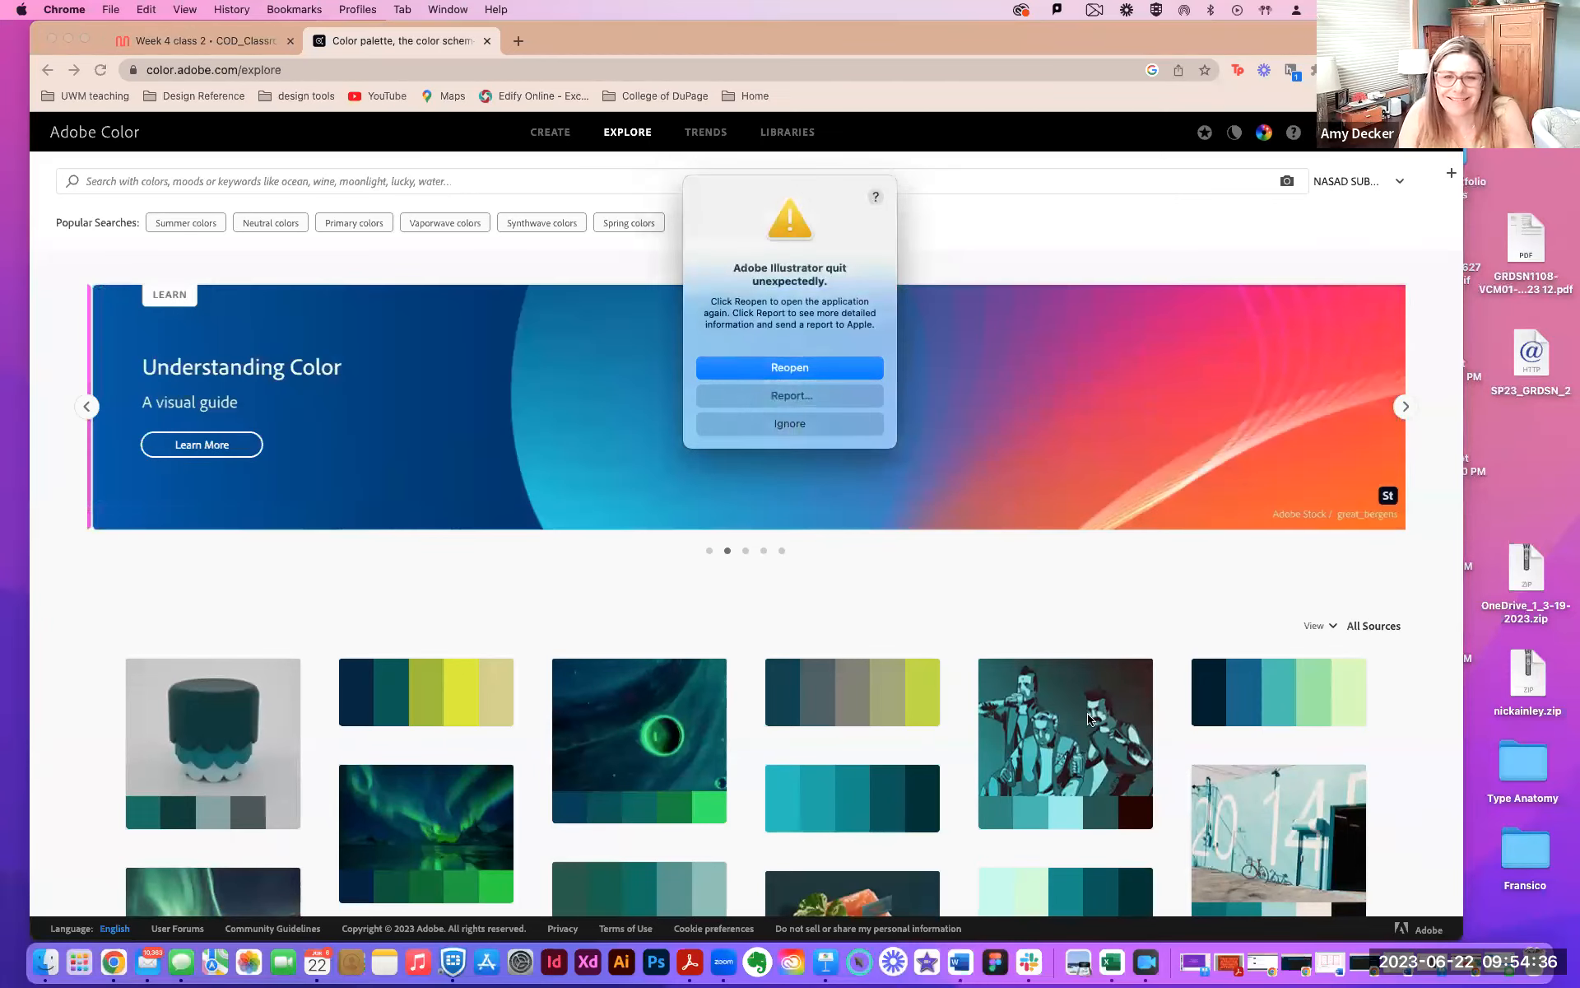
Open the problem report for Illustrator's unexpected quit and send it to Apple
{"action": "left_click", "coordinate": [790, 398]}
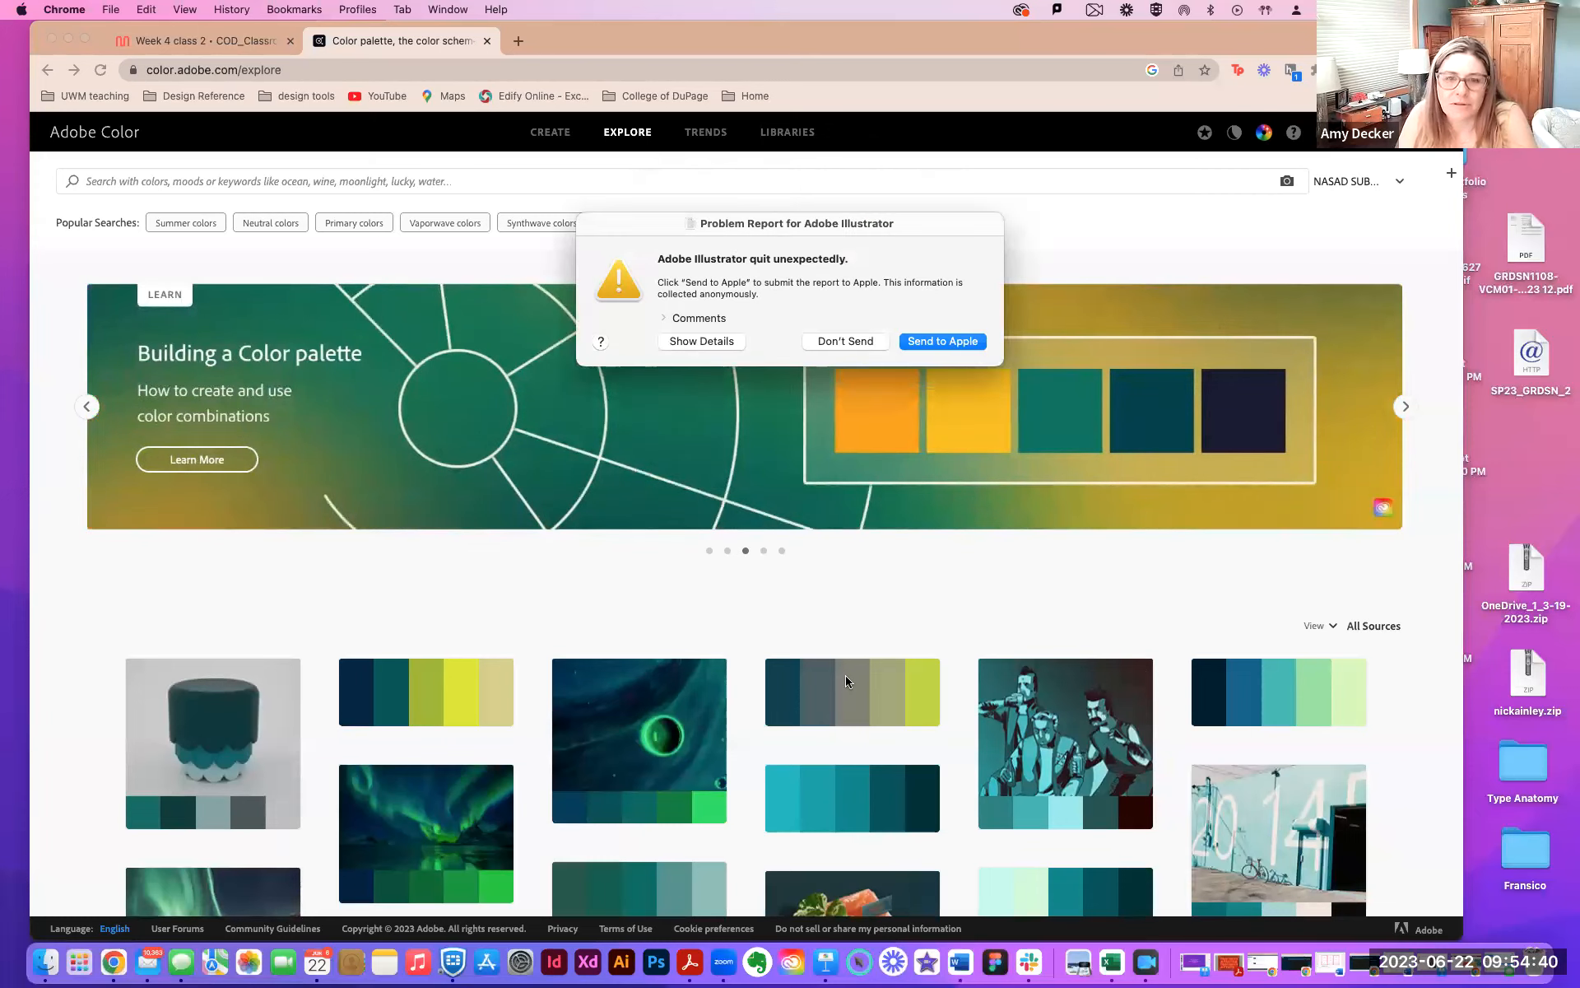
{"action": "left_click", "coordinate": [938, 344]}
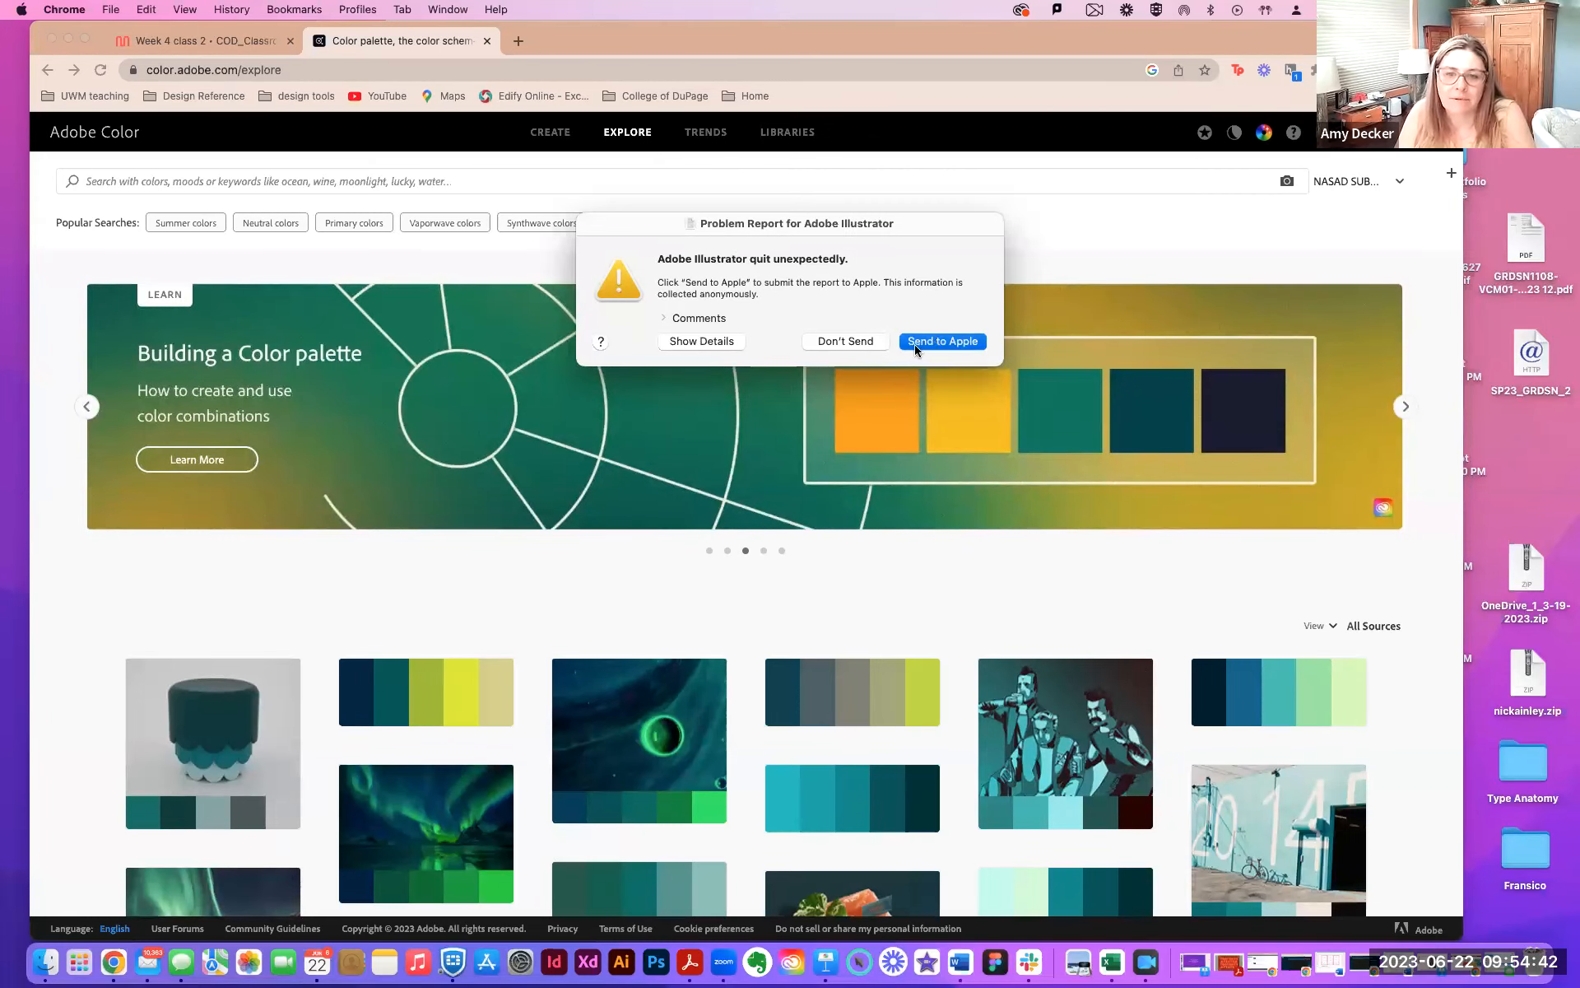